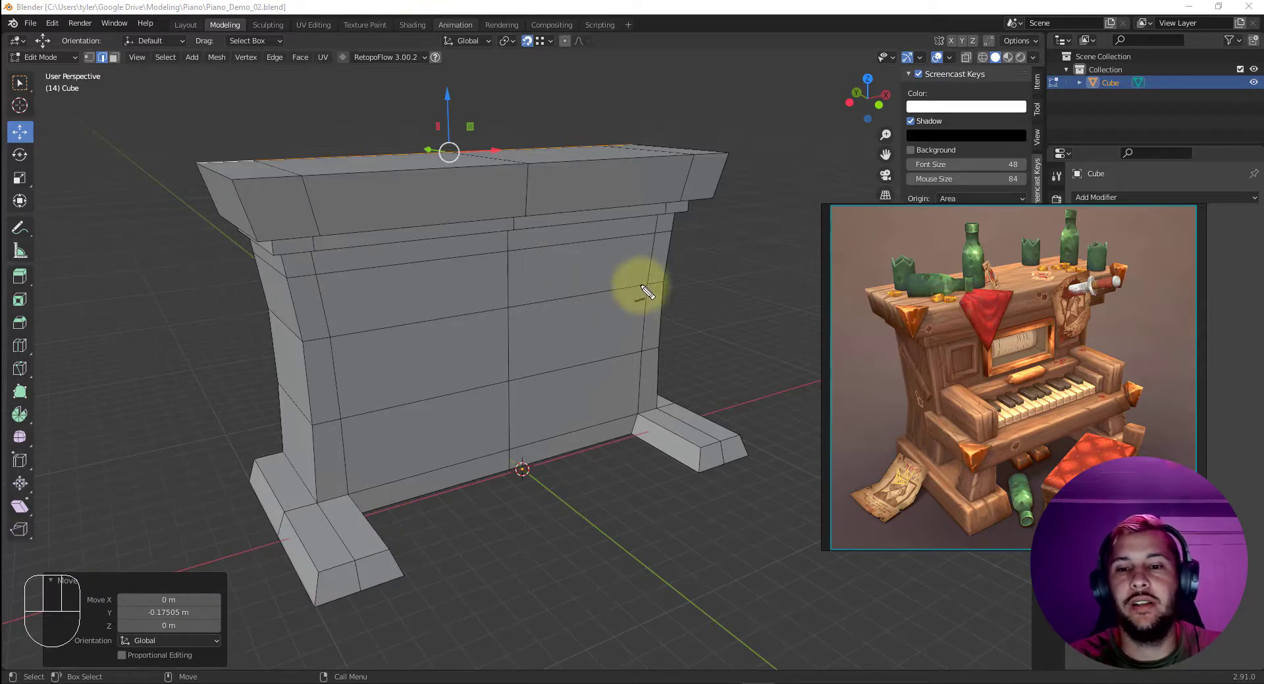
Examine the keyboard shelf and its side blocks in the piano reference image, then put the image away.
{"action": "mouse_move", "coordinate": [920, 410]}
{"action": "left_mouse_down"}
{"action": "mouse_move", "coordinate": [925, 439]}
{"action": "mouse_move", "coordinate": [960, 465]}
{"action": "mouse_move", "coordinate": [1138, 413]}
{"action": "left_mouse_up"}
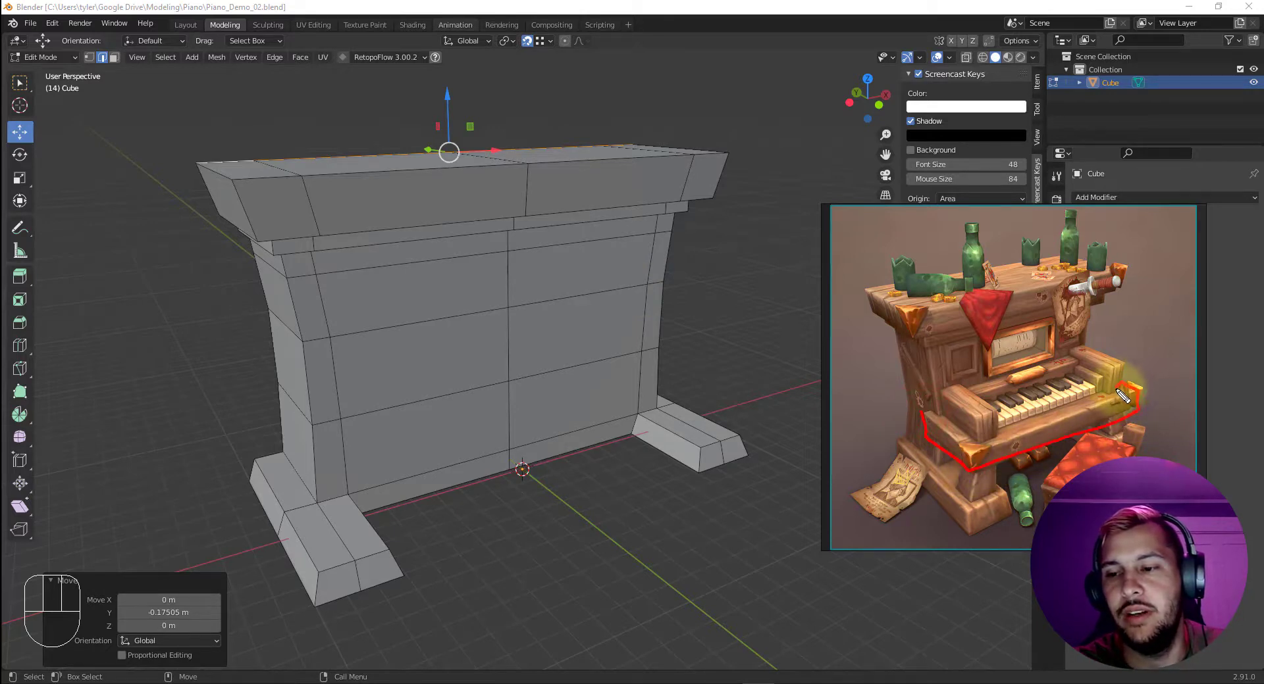
{"action": "left_click_drag", "start_coordinate": [913, 417], "coordinate": [1078, 381]}
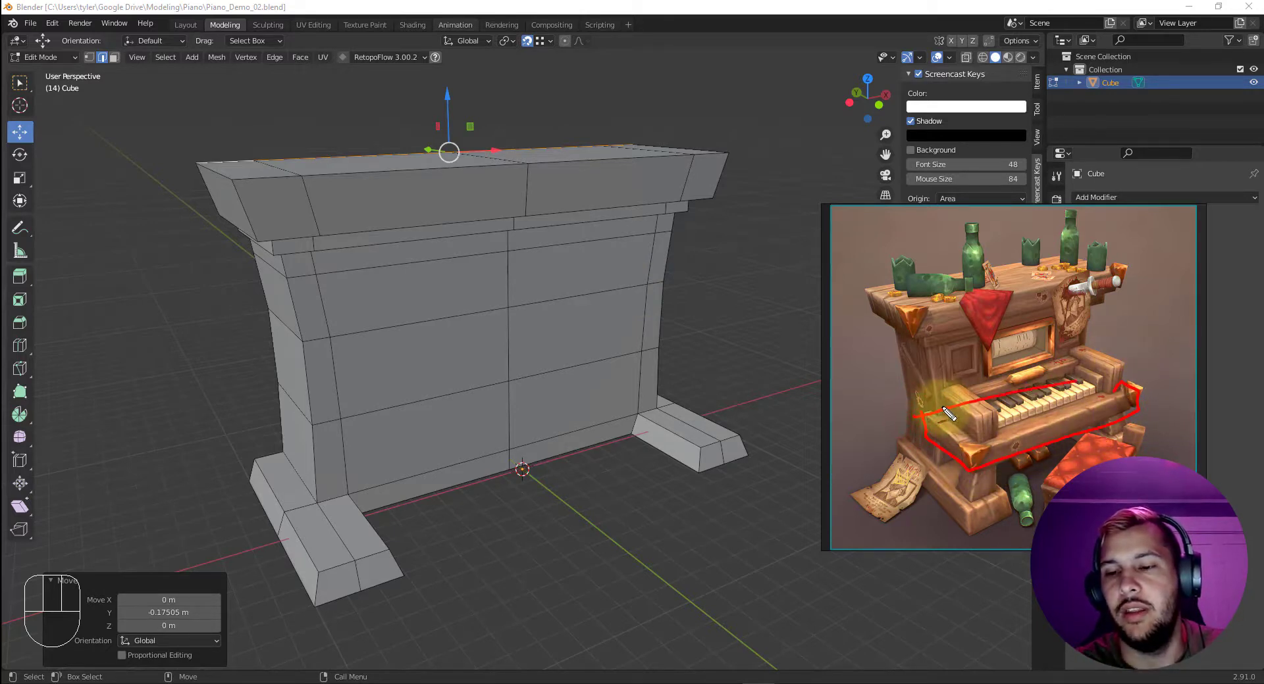
{"action": "mouse_move", "coordinate": [944, 410]}
{"action": "left_mouse_down"}
{"action": "mouse_move", "coordinate": [946, 386]}
{"action": "mouse_move", "coordinate": [969, 382]}
{"action": "mouse_move", "coordinate": [995, 419]}
{"action": "mouse_move", "coordinate": [943, 388]}
{"action": "mouse_move", "coordinate": [991, 438]}
{"action": "mouse_move", "coordinate": [993, 418]}
{"action": "left_mouse_up"}
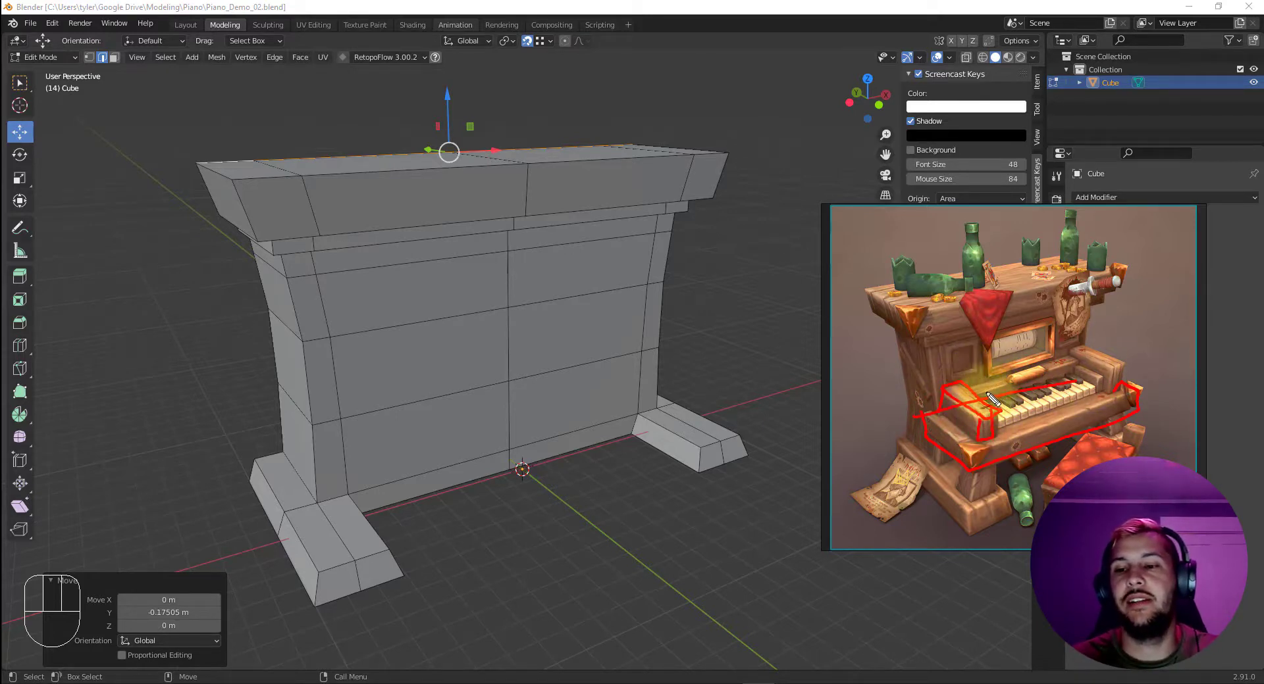
{"action": "mouse_move", "coordinate": [969, 383]}
{"action": "left_mouse_down"}
{"action": "mouse_move", "coordinate": [1077, 373]}
{"action": "mouse_move", "coordinate": [981, 397]}
{"action": "left_mouse_up"}
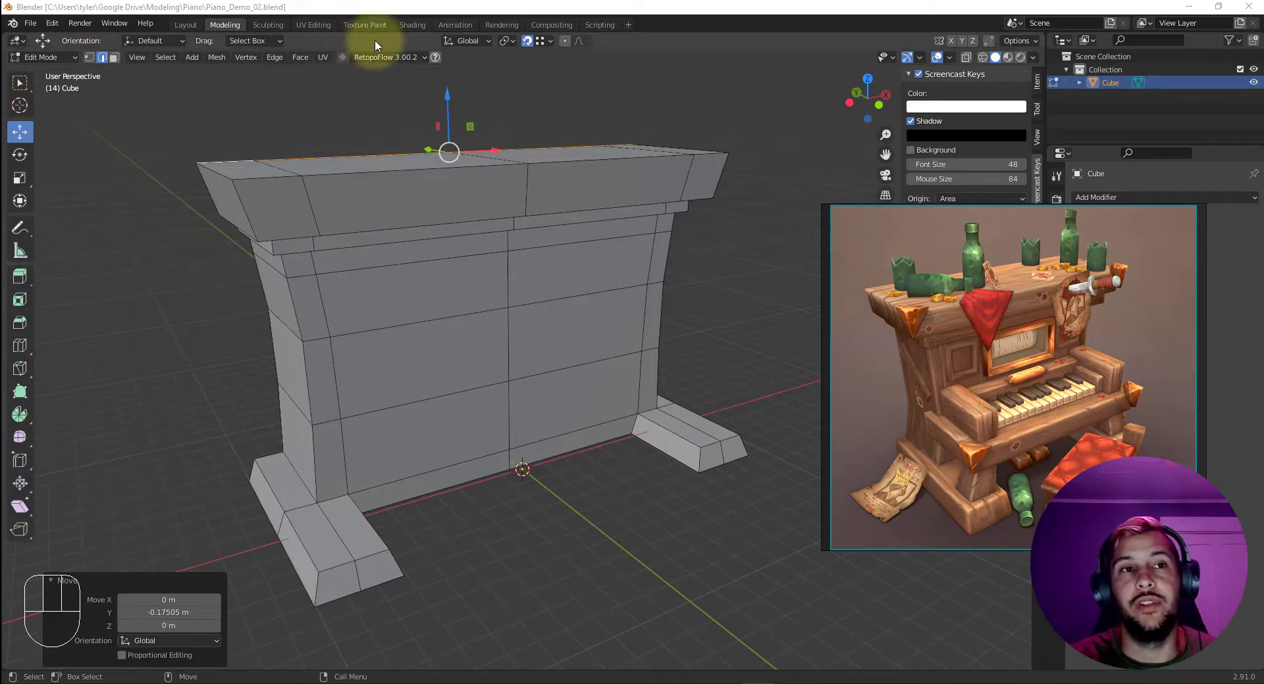
{"action": "scroll", "coordinate": [961, 402], "scroll_direction": "up", "scroll_amount": 2}
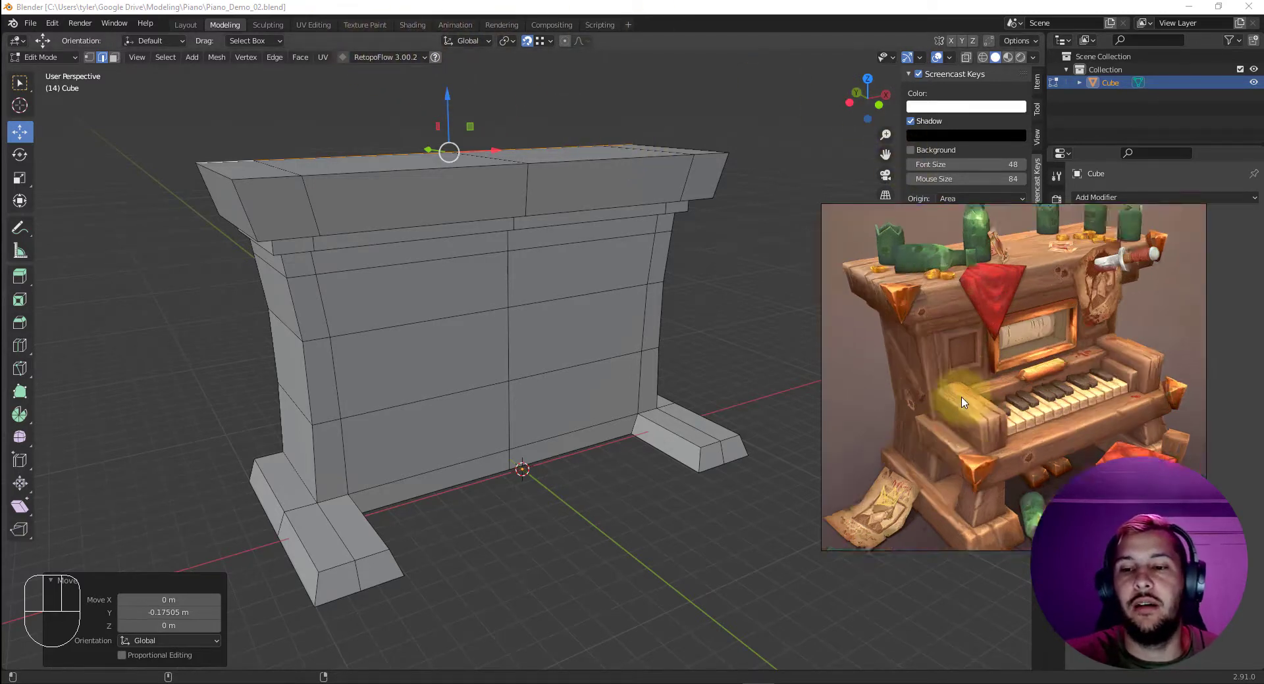
{"action": "scroll", "coordinate": [961, 401], "scroll_direction": "up", "scroll_amount": 3}
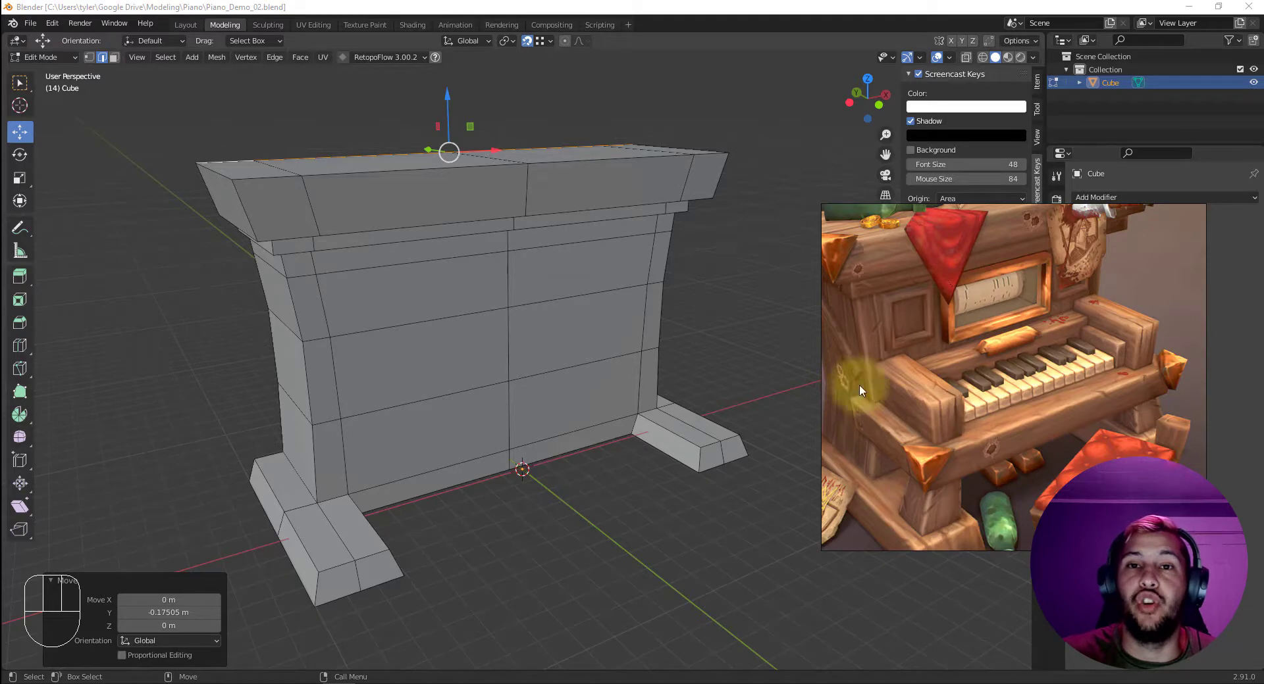
{"action": "right_click_drag", "start_coordinate": [985, 425], "coordinate": [941, 1]}
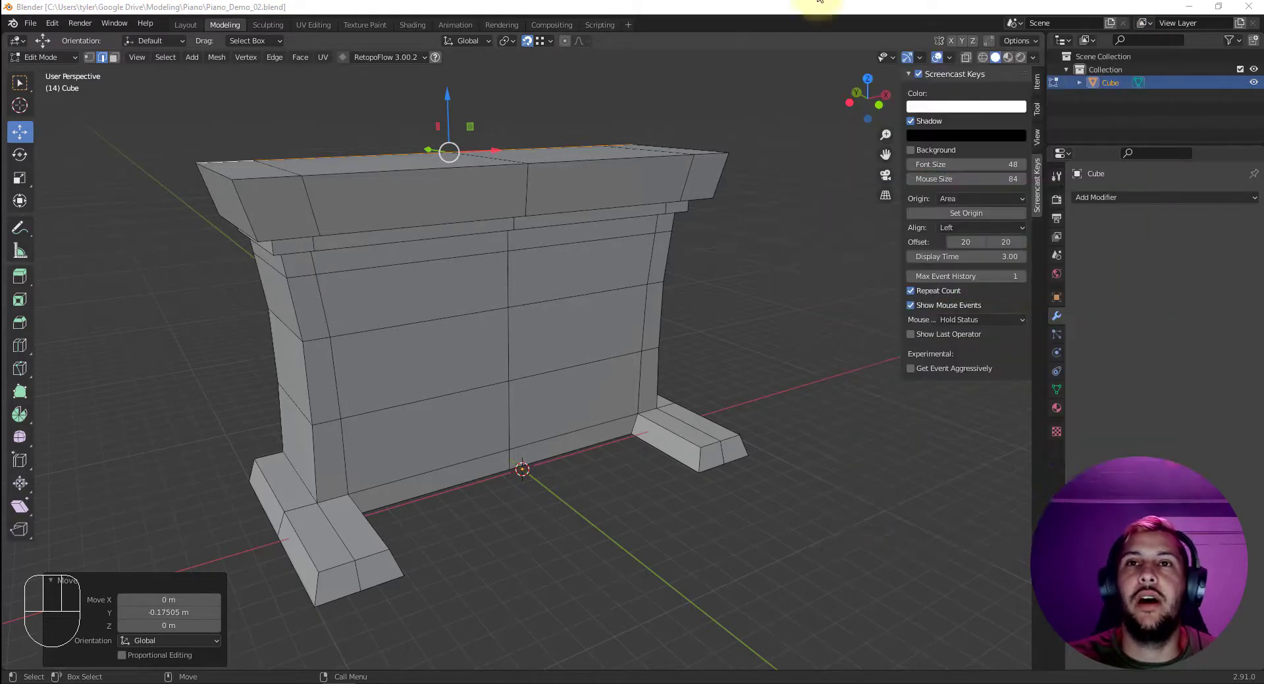
Deselect the piano body's edges, return to Object Mode and add a new mesh cube at the origin.
{"action": "left_click", "coordinate": [753, 330]}
{"action": "scroll", "coordinate": [600, 321], "scroll_direction": "down", "scroll_amount": 1}
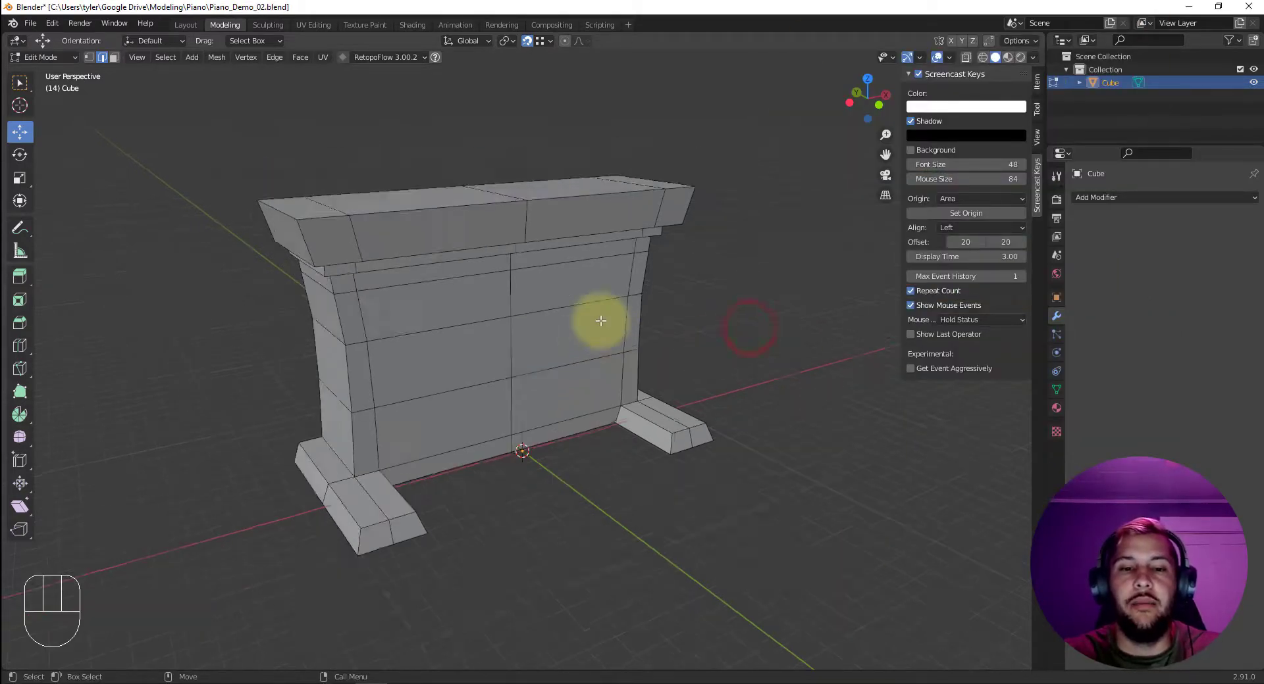
{"action": "left_click_drag", "start_coordinate": [527, 355], "coordinate": [578, 344], "text": "alt"}
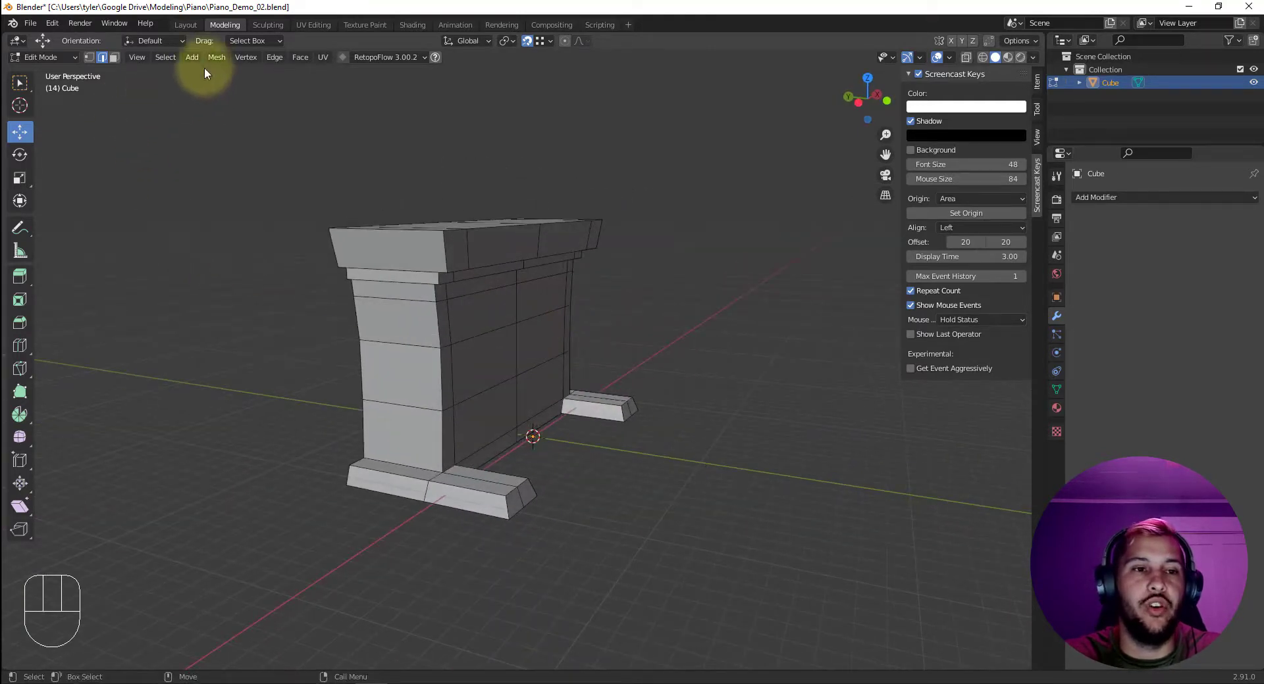
{"action": "key", "text": "4"}
{"action": "left_click", "coordinate": [204, 226]}
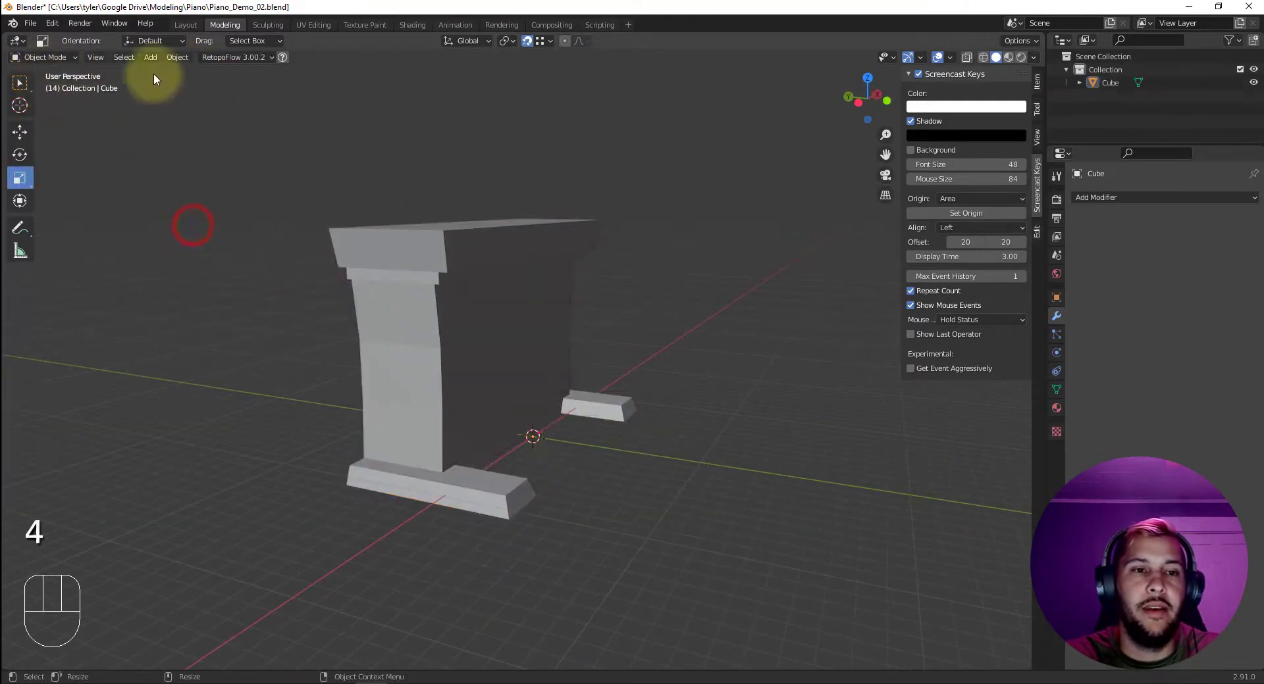
{"action": "left_click", "coordinate": [152, 57]}
{"action": "mouse_move", "coordinate": [157, 72]}
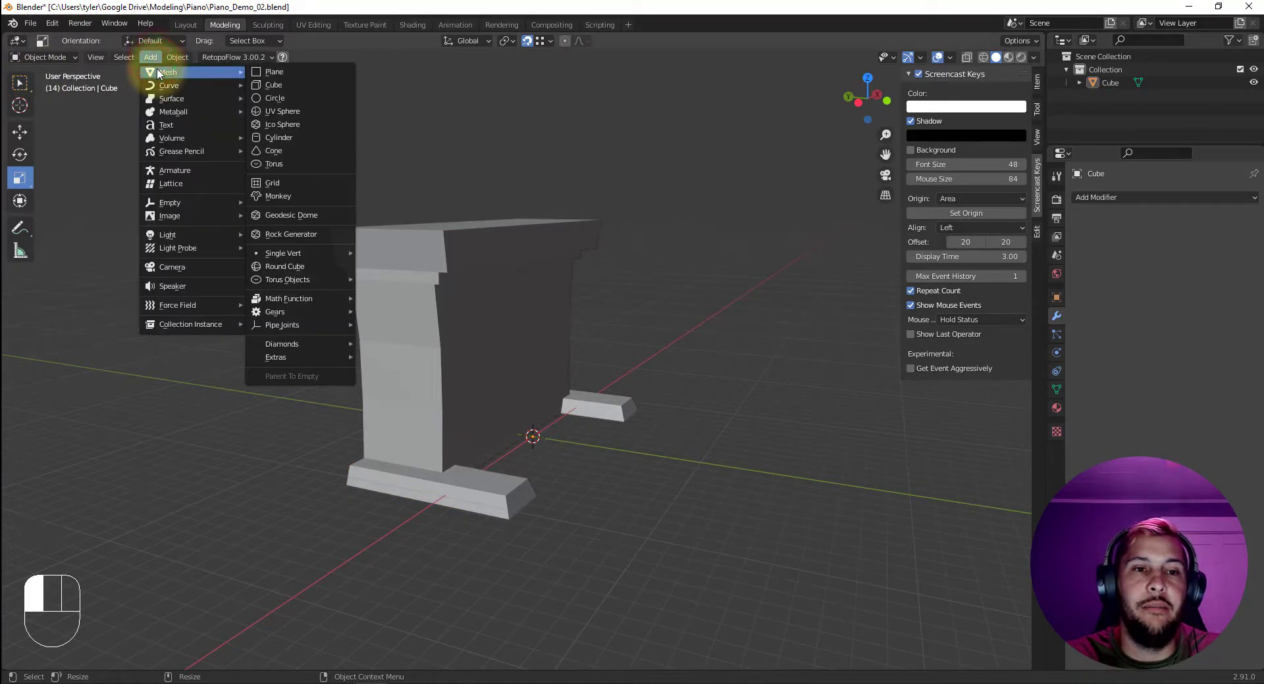
{"action": "left_click", "coordinate": [275, 85]}
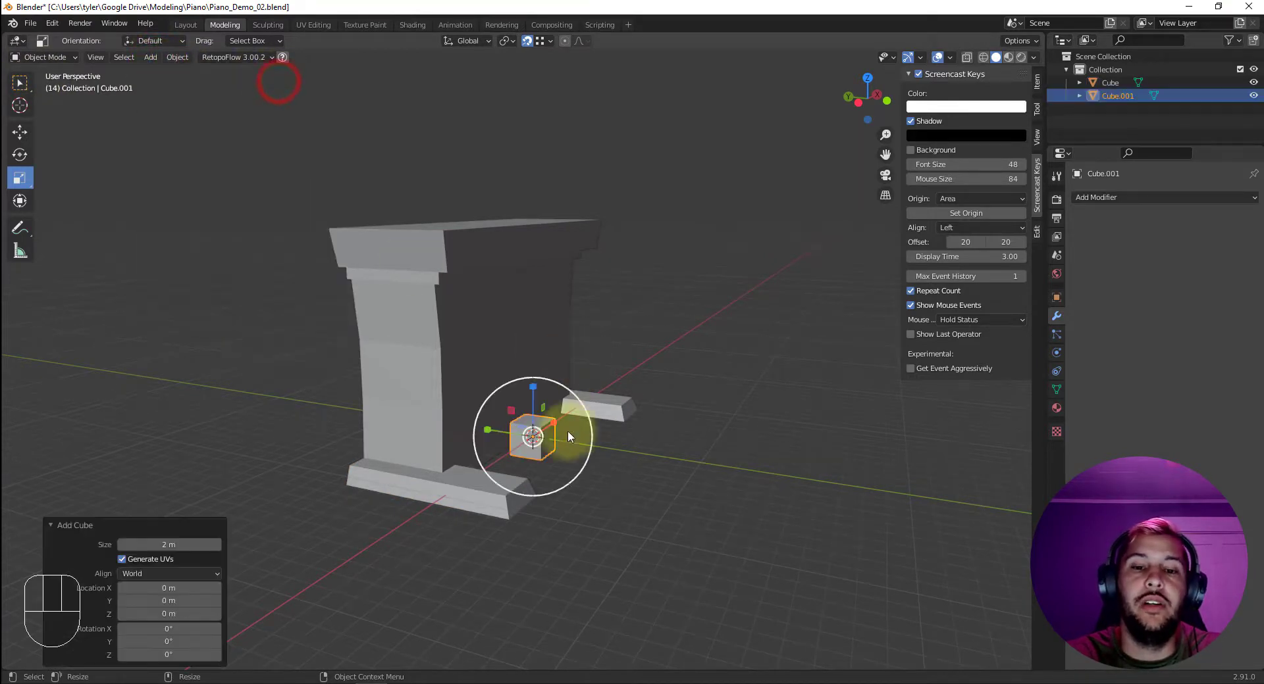
In the front view, scale the new cube along X by about 8.989, slightly wider than the piano body.
{"action": "left_click_drag", "start_coordinate": [567, 432], "coordinate": [986, 424], "text": "alt"}
{"action": "key", "text": "v"}
{"action": "left_click", "coordinate": [405, 371]}
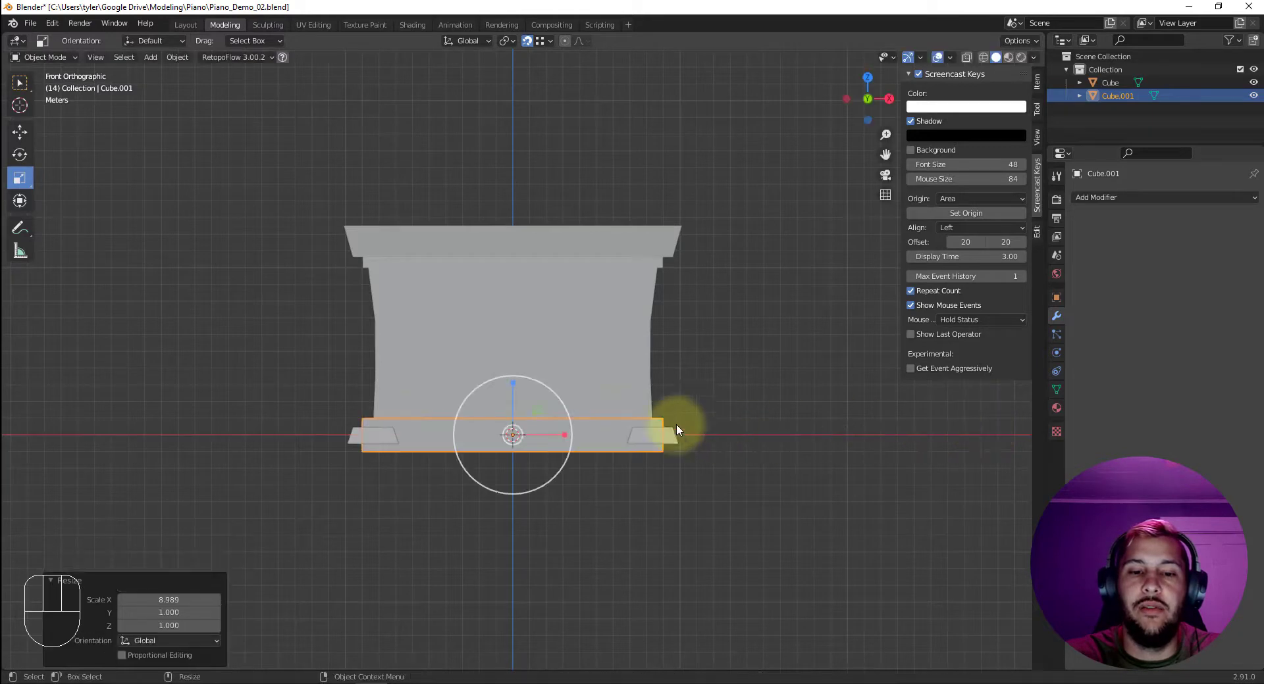
Raise the bar up the piano's front, turn off snapping and lower it by about 1.574 m along Z.
{"action": "key", "text": "w"}
{"action": "left_click_drag", "start_coordinate": [513, 381], "coordinate": [512, 334]}
{"action": "key", "text": "x"}
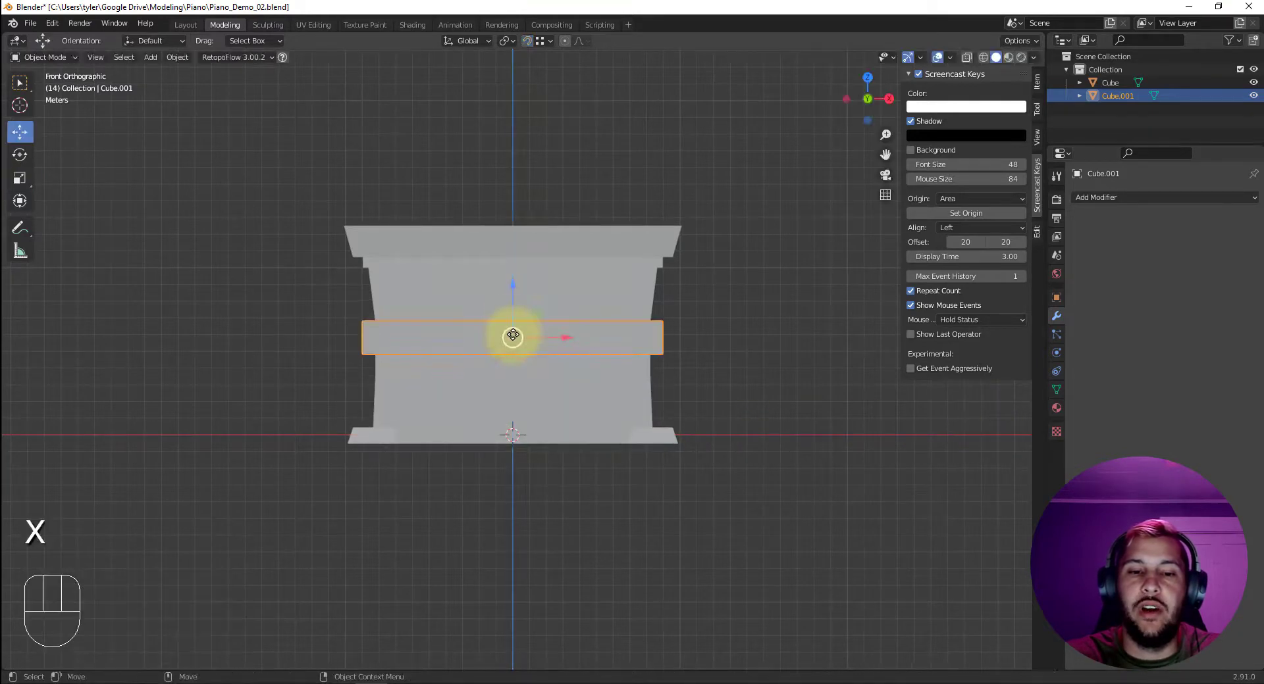
{"action": "left_click", "coordinate": [527, 41]}
{"action": "left_click_drag", "start_coordinate": [513, 287], "coordinate": [514, 312]}
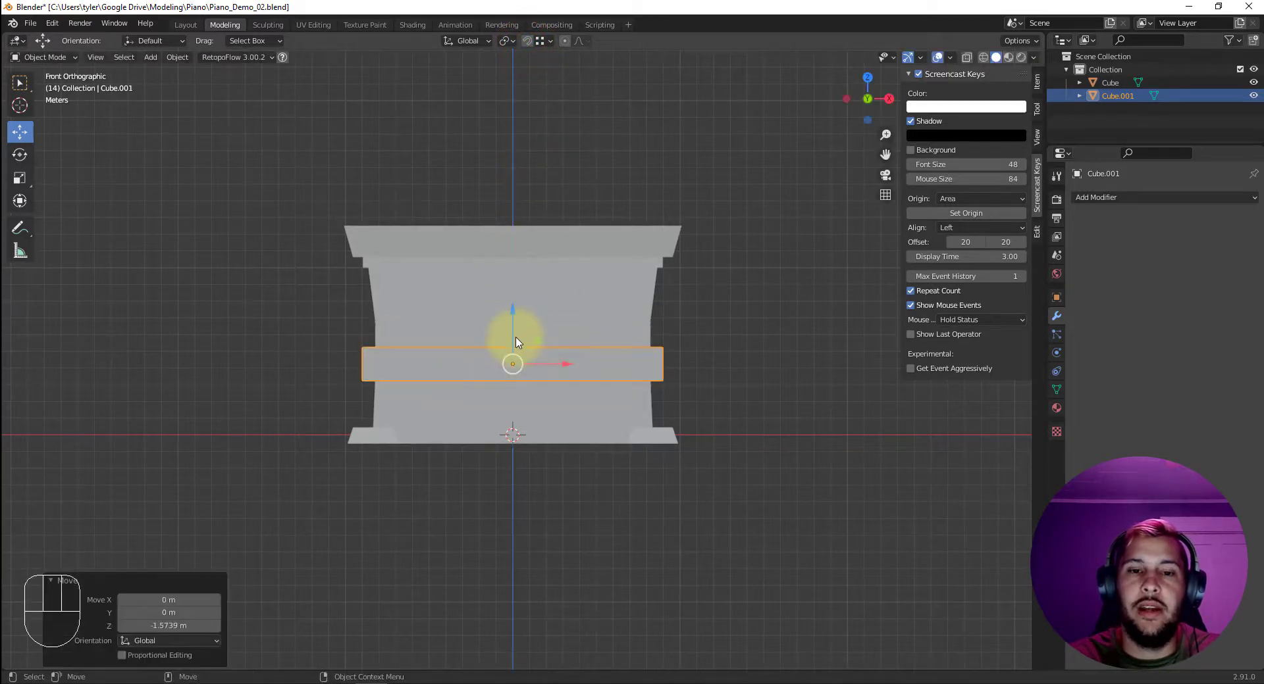
Scale the bar along Y by about 2.504 to deepen it into a keyboard shelf.
{"action": "mouse_move", "coordinate": [542, 380]}
{"action": "left_mouse_down", "text": "alt"}
{"action": "mouse_move", "coordinate": [626, 412]}
{"action": "mouse_move", "coordinate": [555, 388]}
{"action": "left_mouse_up", "text": "alt"}
{"action": "key", "text": "e"}
{"action": "key", "text": "r"}
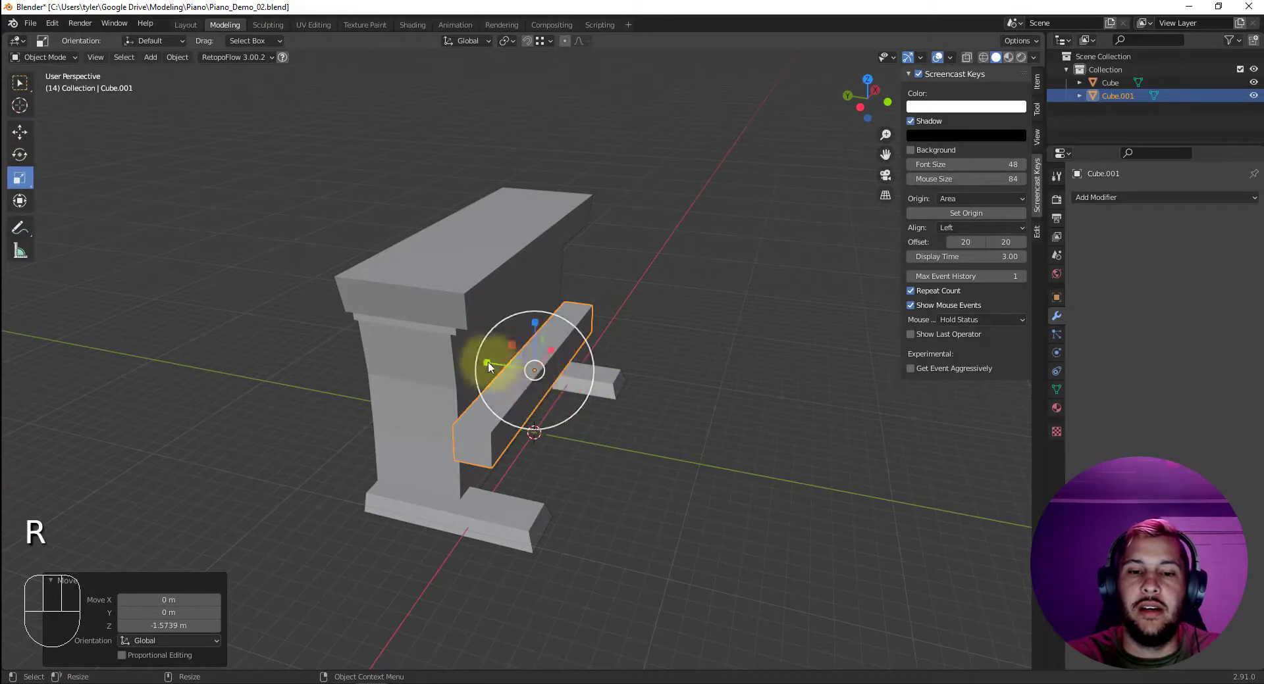
{"action": "left_click_drag", "start_coordinate": [494, 361], "coordinate": [405, 342]}
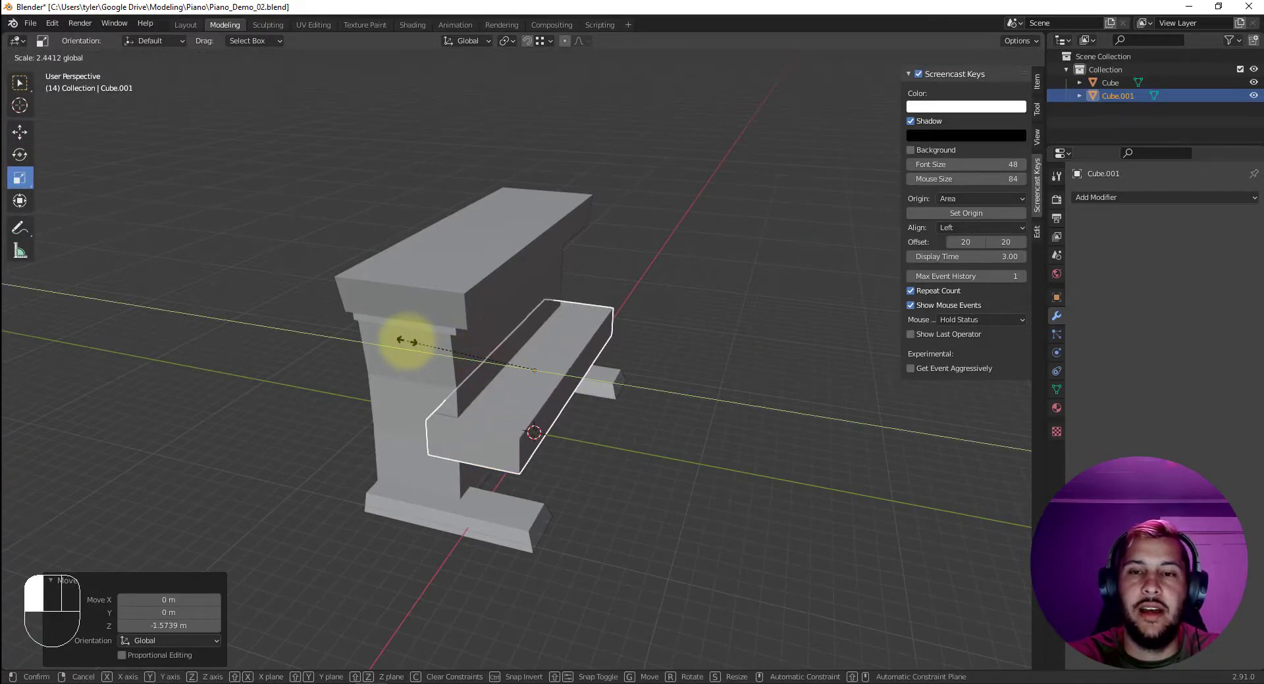
{"action": "left_click_drag", "start_coordinate": [404, 341], "coordinate": [403, 338]}
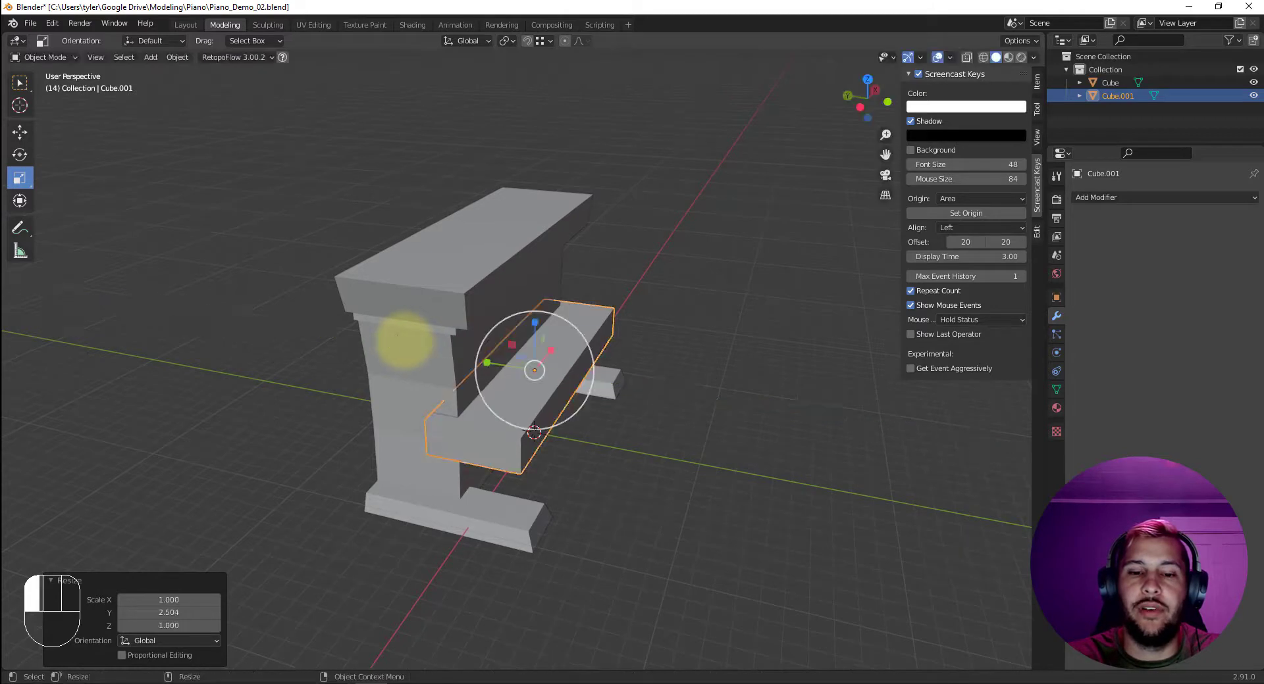
In the top view, move the shelf about 0.63 m forward along negative Y, out from the piano body.
{"action": "left_click_drag", "start_coordinate": [697, 423], "coordinate": [564, 375], "text": "alt"}
{"action": "key", "text": "v"}
{"action": "left_click", "coordinate": [580, 285]}
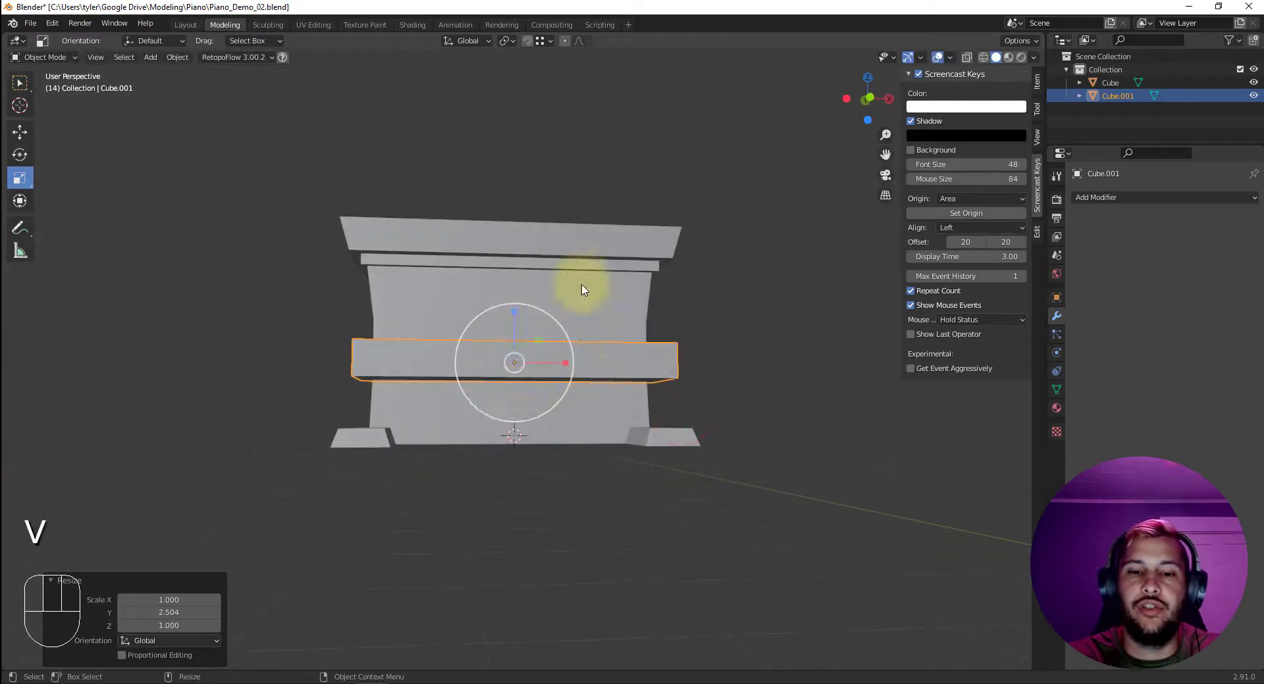
{"action": "key", "text": "w"}
{"action": "left_click_drag", "start_coordinate": [510, 325], "coordinate": [511, 335]}
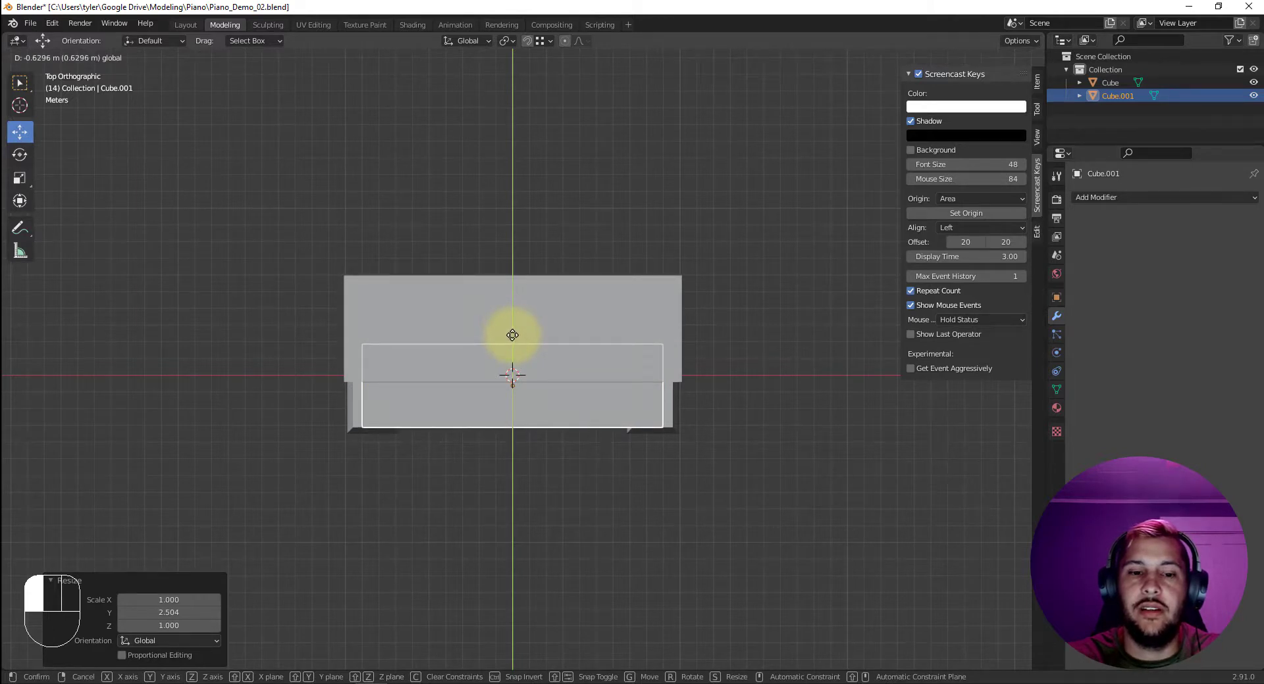
{"action": "left_click_drag", "start_coordinate": [512, 335], "coordinate": [510, 342]}
{"action": "left_click_drag", "start_coordinate": [467, 428], "coordinate": [502, 328], "text": "alt"}
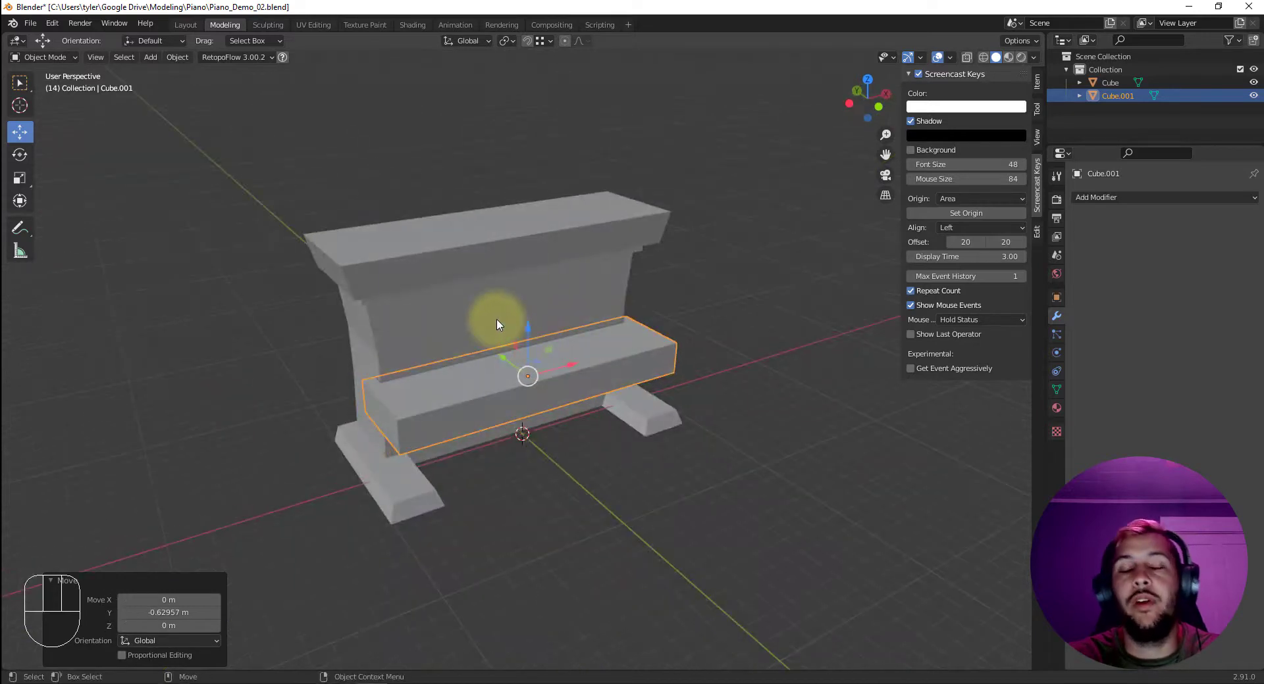
{"action": "scroll", "coordinate": [501, 336], "scroll_direction": "down", "scroll_amount": 3}
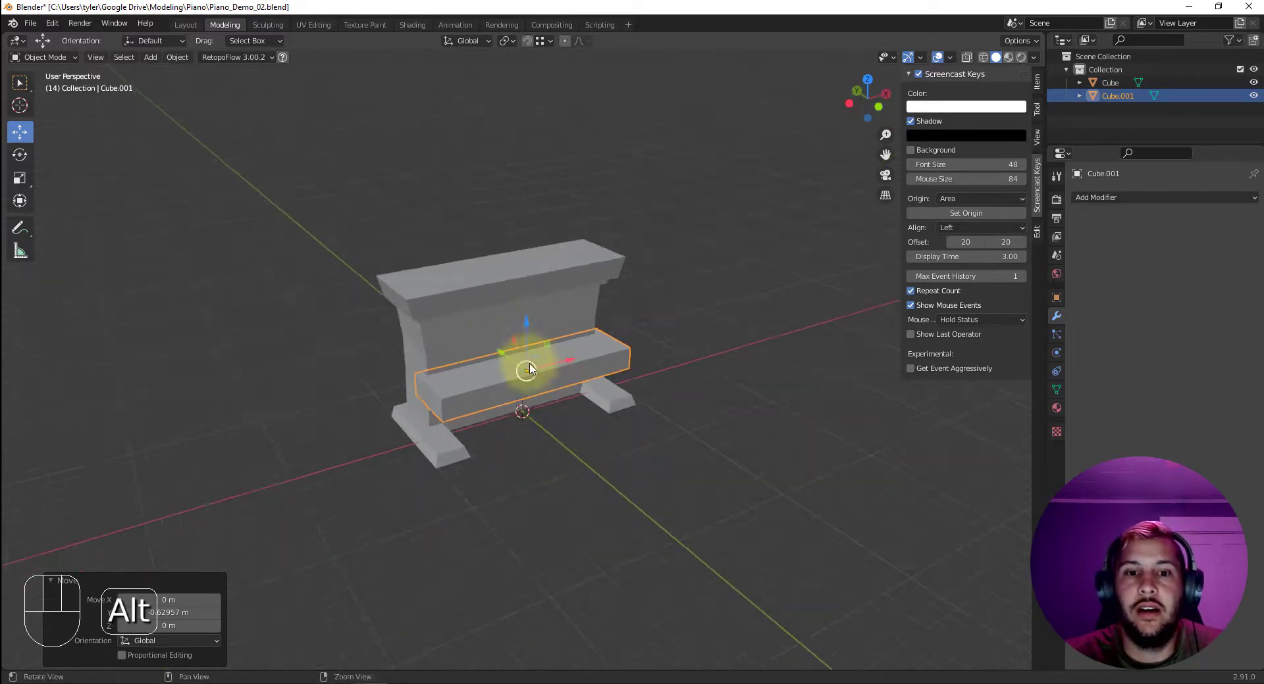
{"action": "left_click_drag", "start_coordinate": [530, 370], "coordinate": [584, 367], "text": "alt"}
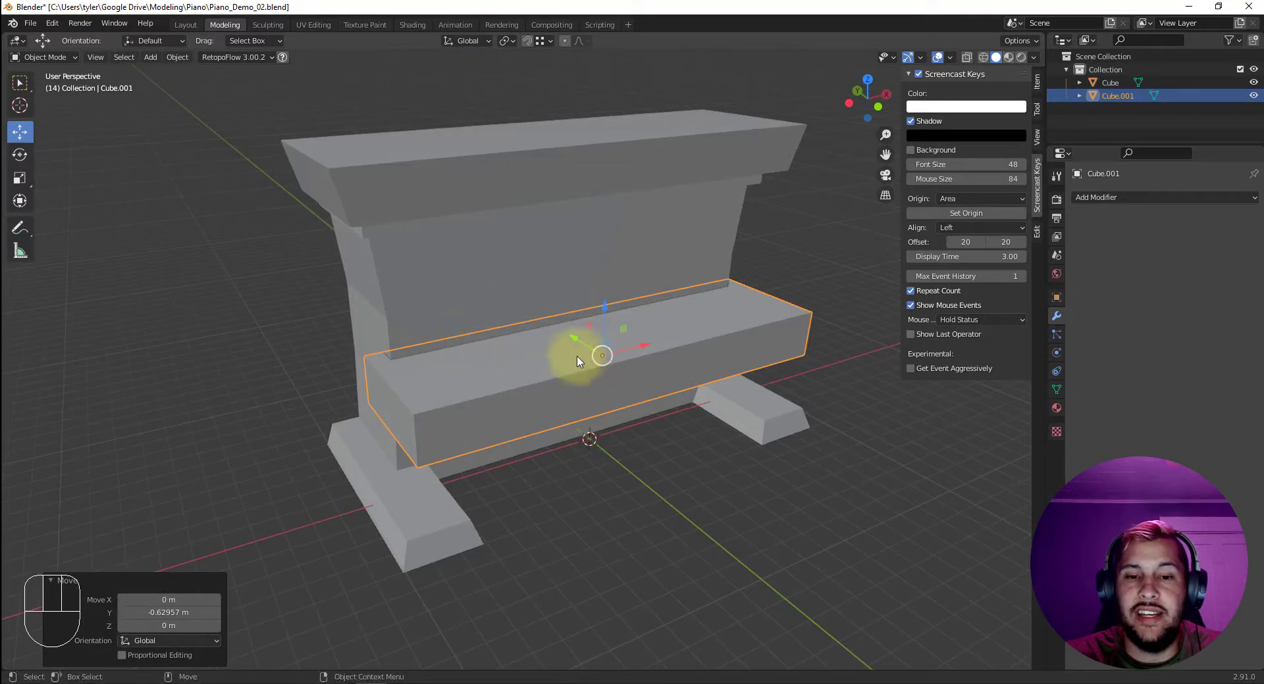
Deselect the shelf and examine its top surface, tracing where the row of piano keys sits.
{"action": "left_click_drag", "start_coordinate": [757, 316], "coordinate": [874, 421], "text": "alt"}
{"action": "left_click", "coordinate": [874, 421]}
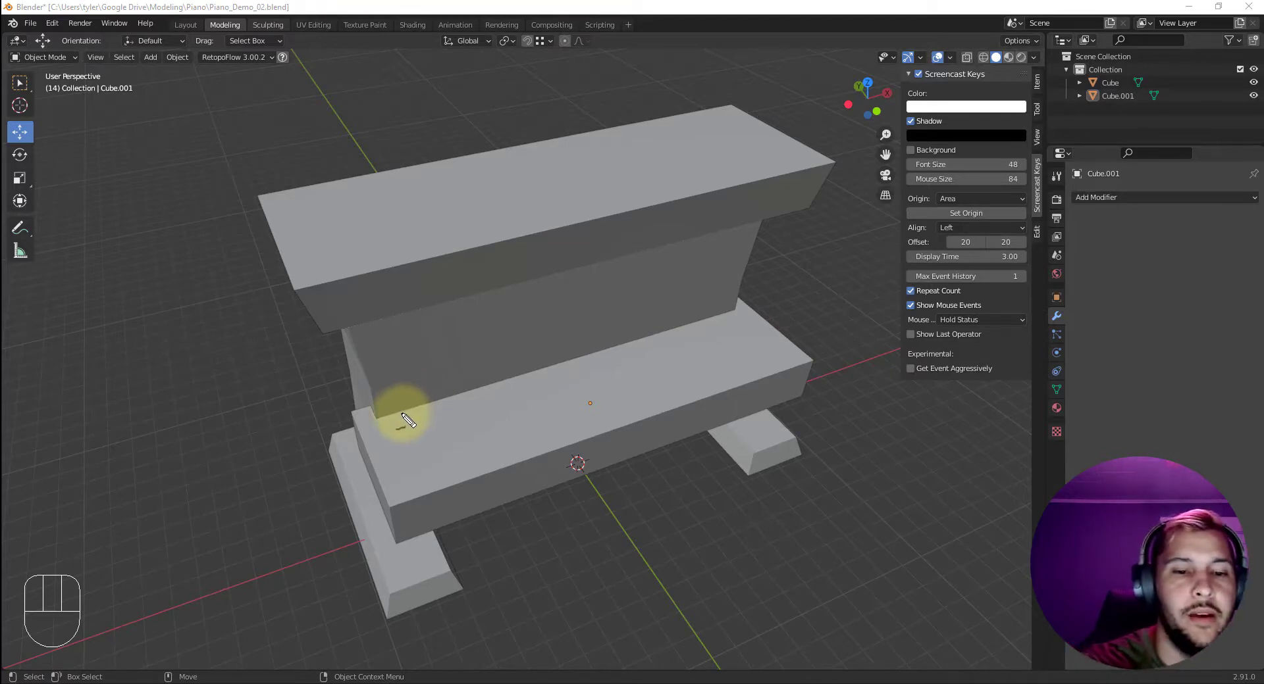
{"action": "mouse_move", "coordinate": [401, 412]}
{"action": "left_mouse_down"}
{"action": "mouse_move", "coordinate": [434, 454]}
{"action": "mouse_move", "coordinate": [658, 372]}
{"action": "mouse_move", "coordinate": [727, 329]}
{"action": "mouse_move", "coordinate": [716, 310]}
{"action": "left_mouse_up"}
{"action": "mouse_move", "coordinate": [442, 394]}
{"action": "left_mouse_down"}
{"action": "mouse_move", "coordinate": [455, 445]}
{"action": "mouse_move", "coordinate": [491, 438]}
{"action": "left_mouse_up"}
{"action": "left_click_drag", "start_coordinate": [514, 380], "coordinate": [532, 425]}
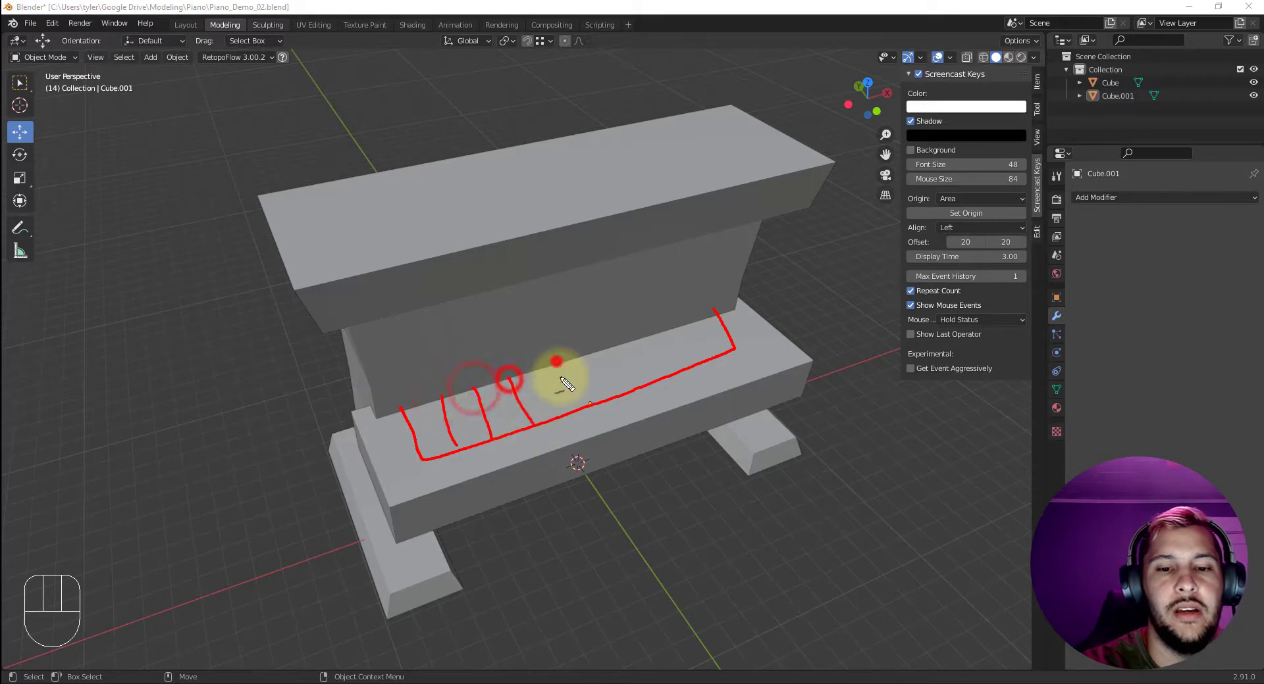
{"action": "left_click_drag", "start_coordinate": [560, 377], "coordinate": [573, 411]}
{"action": "left_click_drag", "start_coordinate": [586, 354], "coordinate": [615, 399]}
{"action": "mouse_move", "coordinate": [623, 337]}
{"action": "left_mouse_down"}
{"action": "mouse_move", "coordinate": [645, 377]}
{"action": "mouse_move", "coordinate": [685, 375]}
{"action": "left_mouse_up"}
{"action": "left_click_drag", "start_coordinate": [693, 318], "coordinate": [717, 352]}
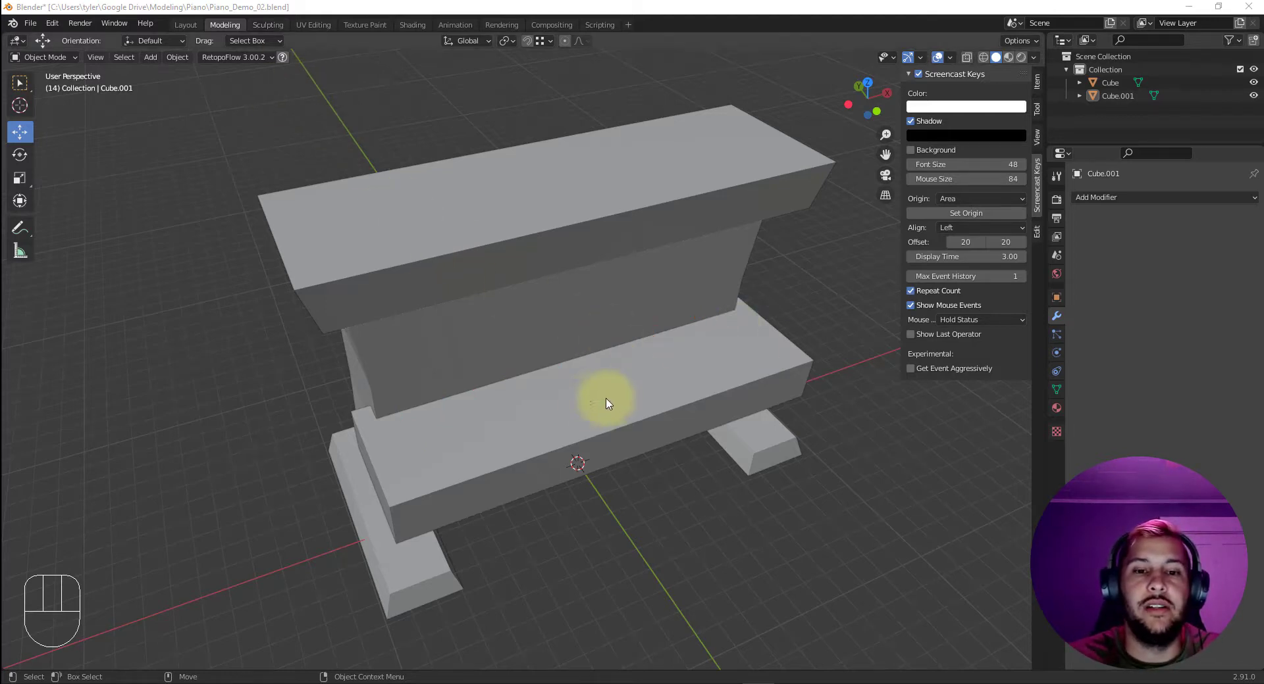
Select the shelf, enter Edit Mode with edge selection and add two evenly spaced loop cuts across its width.
{"action": "left_click", "coordinate": [592, 404]}
{"action": "mouse_move", "coordinate": [645, 404]}
{"action": "left_mouse_down", "text": "alt"}
{"action": "mouse_move", "coordinate": [662, 388]}
{"action": "mouse_move", "coordinate": [599, 373]}
{"action": "mouse_move", "coordinate": [601, 361]}
{"action": "left_mouse_up", "text": "alt"}
{"action": "left_click", "coordinate": [656, 389]}
{"action": "left_click", "coordinate": [577, 384]}
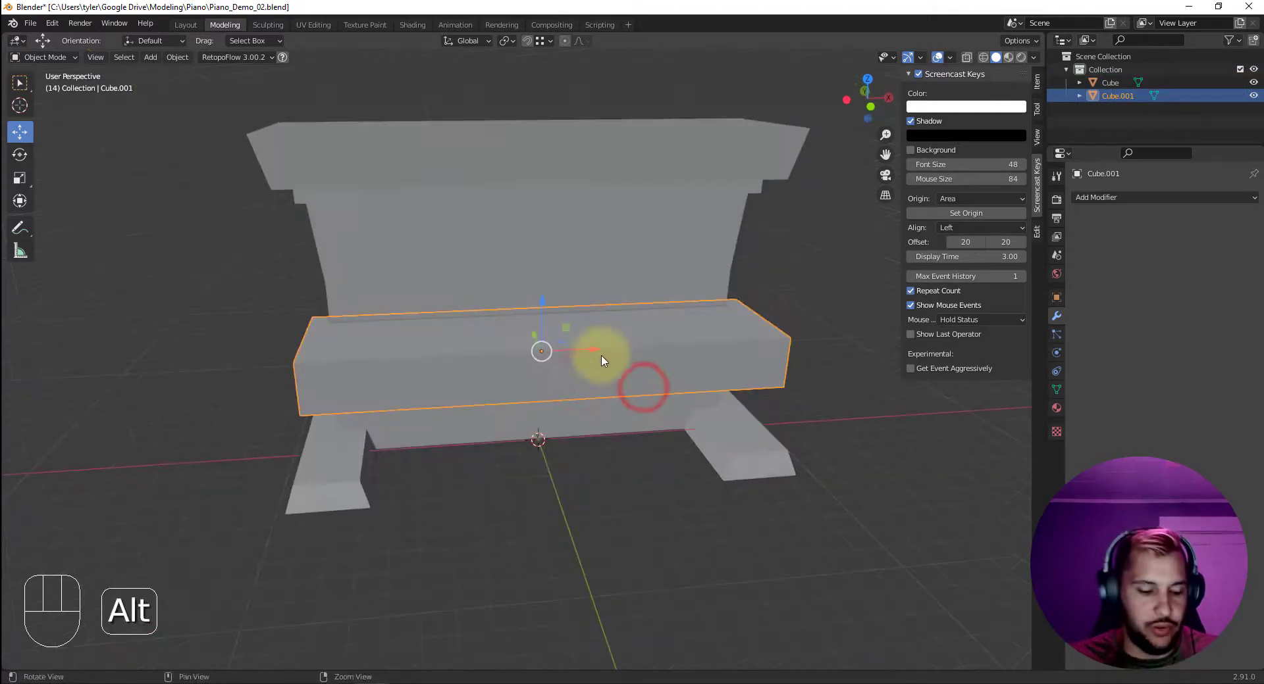
{"action": "key", "text": "alt+c"}
{"action": "key", "text": "Tab"}
{"action": "key", "text": "2"}
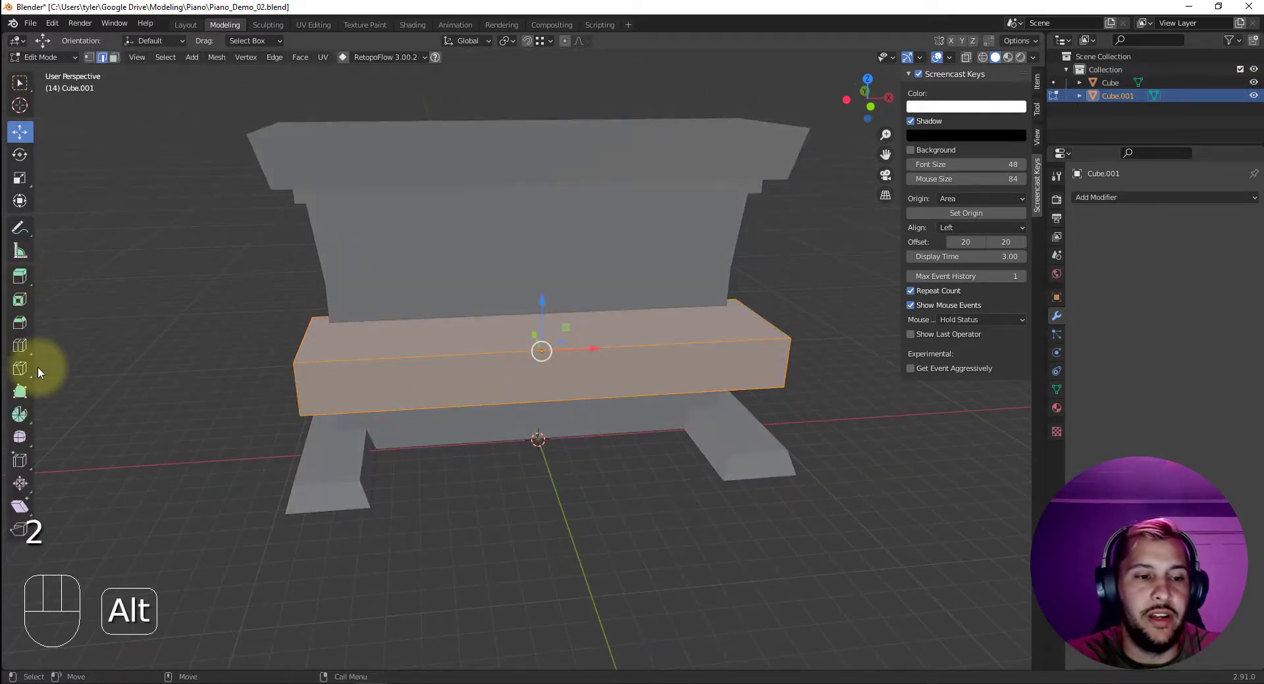
{"action": "key", "text": "alt+c"}
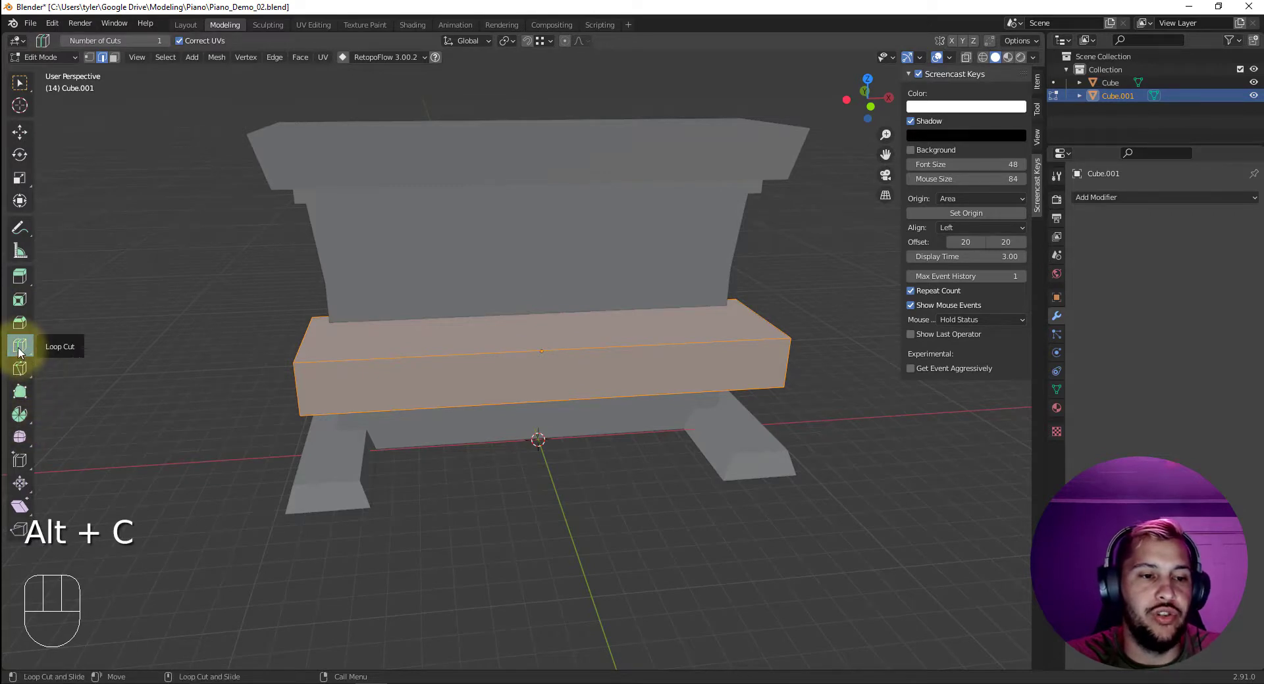
{"action": "left_click", "coordinate": [19, 349]}
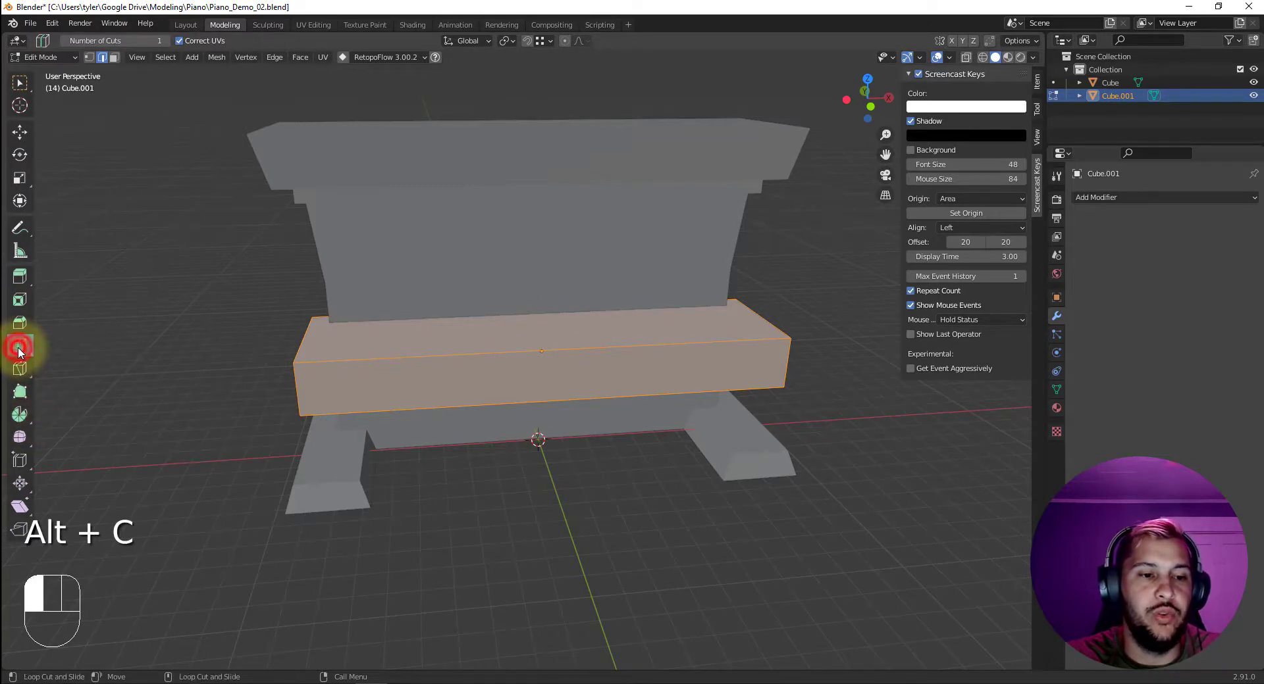
{"action": "left_click", "coordinate": [529, 381]}
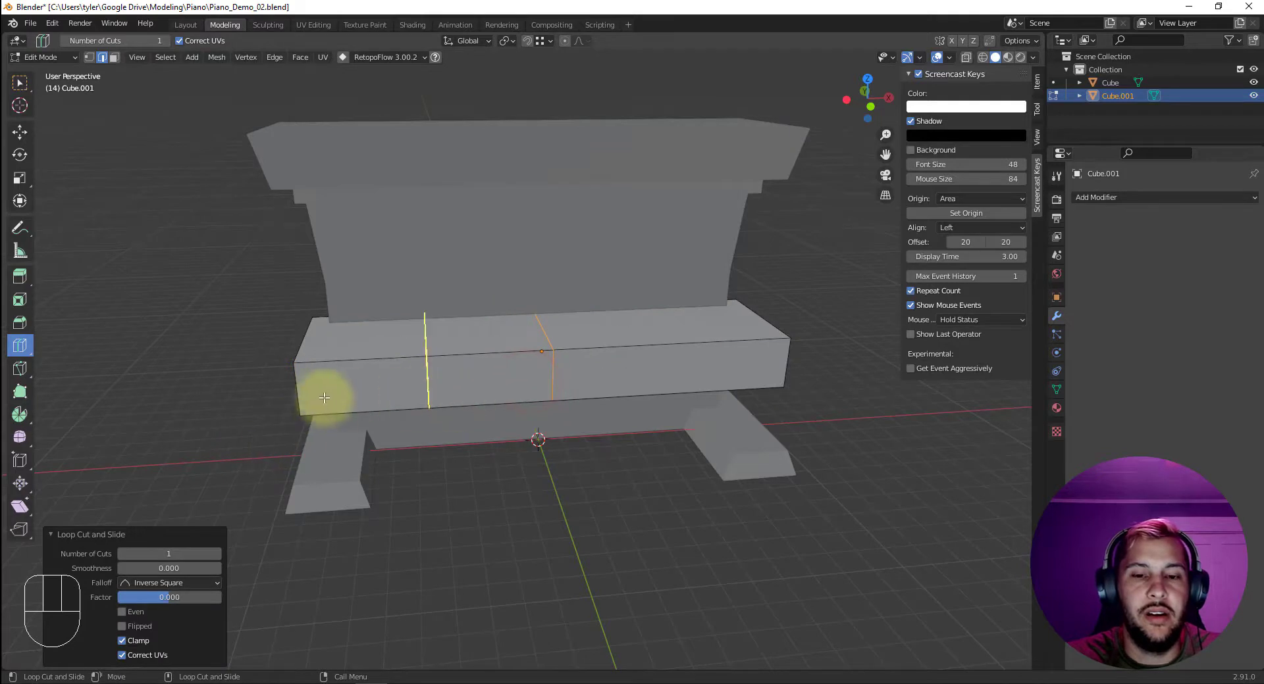
{"action": "left_click", "coordinate": [218, 556]}
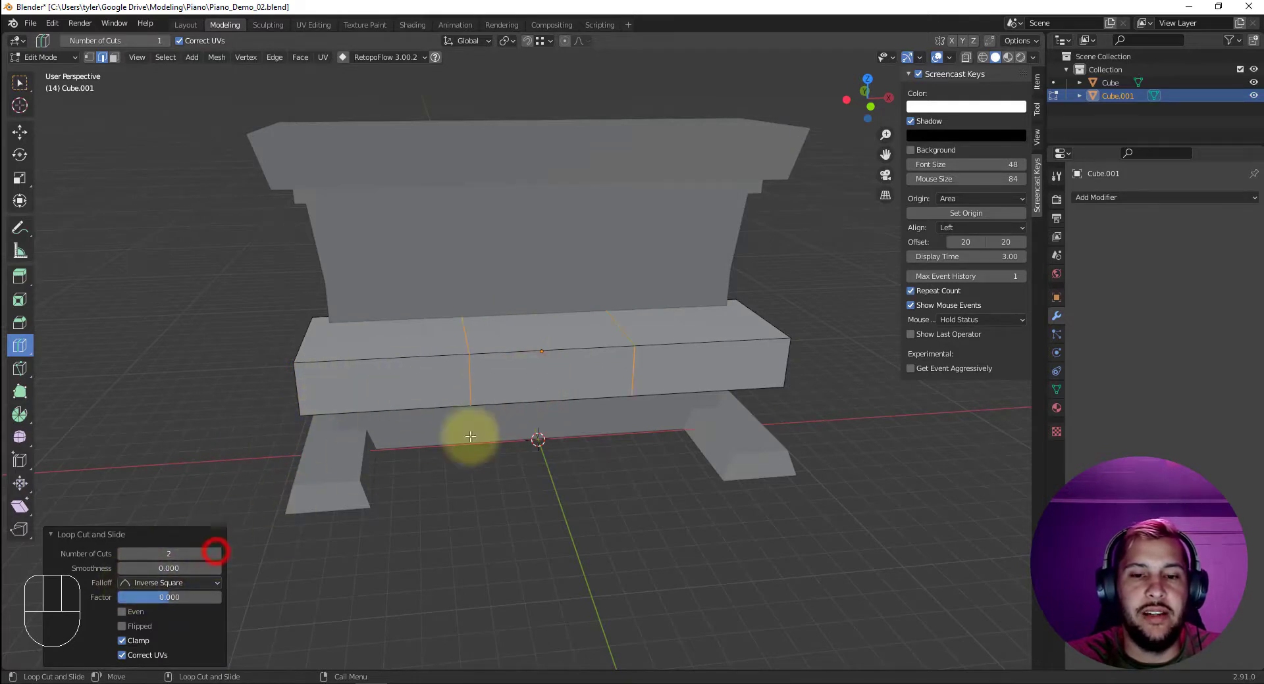
Scale the two loop cuts apart along X by about 2.391, towards the shelf's ends.
{"action": "left_click_drag", "start_coordinate": [454, 437], "coordinate": [485, 460], "text": "alt"}
{"action": "key", "text": "e"}
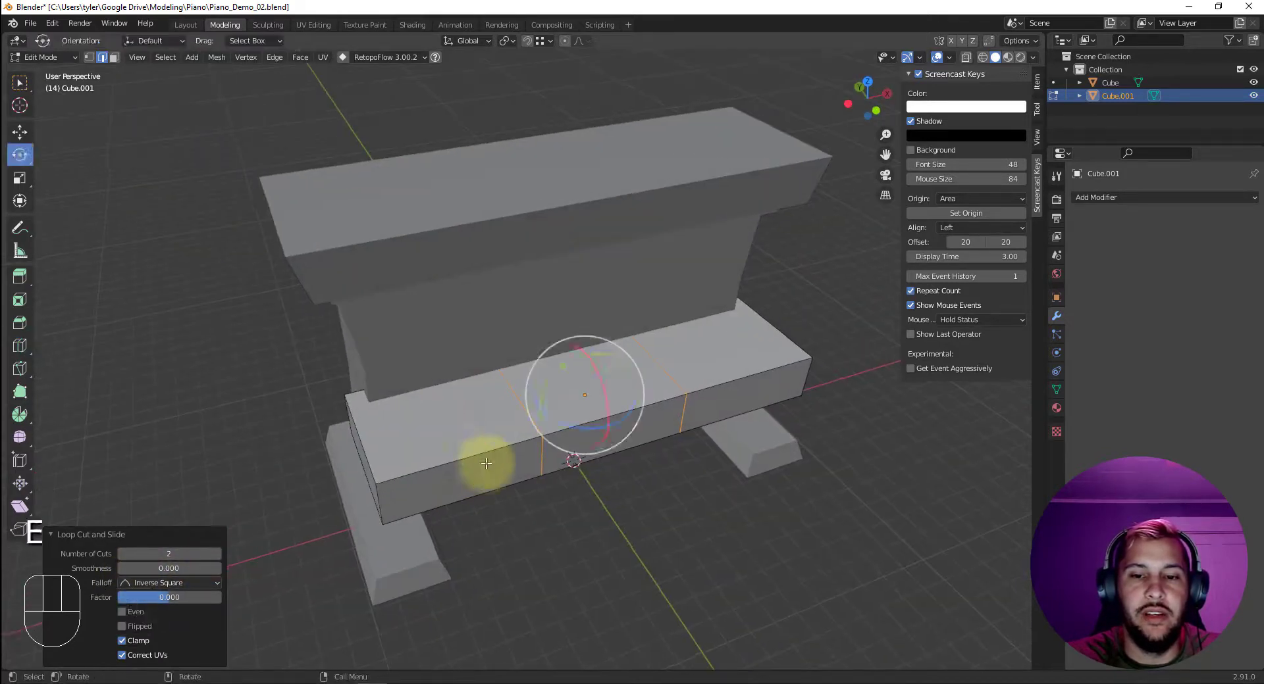
{"action": "key", "text": "r"}
{"action": "left_click_drag", "start_coordinate": [632, 384], "coordinate": [681, 376]}
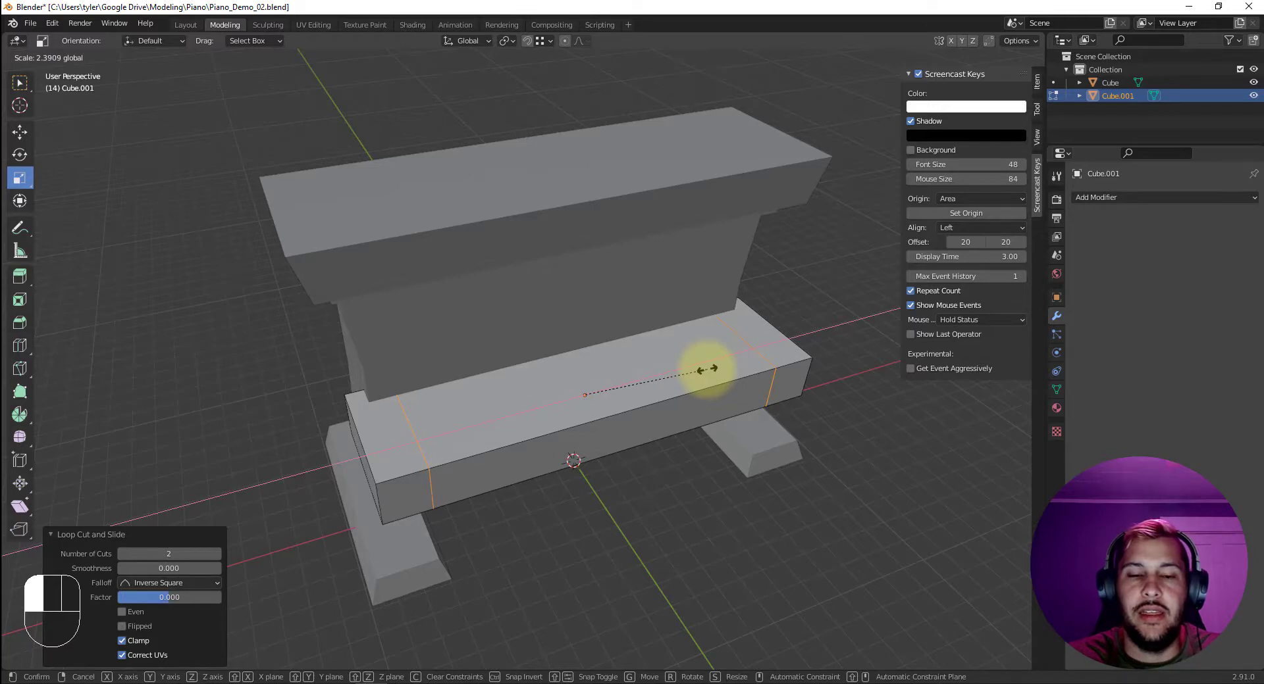
{"action": "left_click_drag", "start_coordinate": [707, 370], "coordinate": [672, 378]}
Add one lengthwise loop cut along the shelf and slide it towards the front edge.
{"action": "key", "text": "alt+c"}
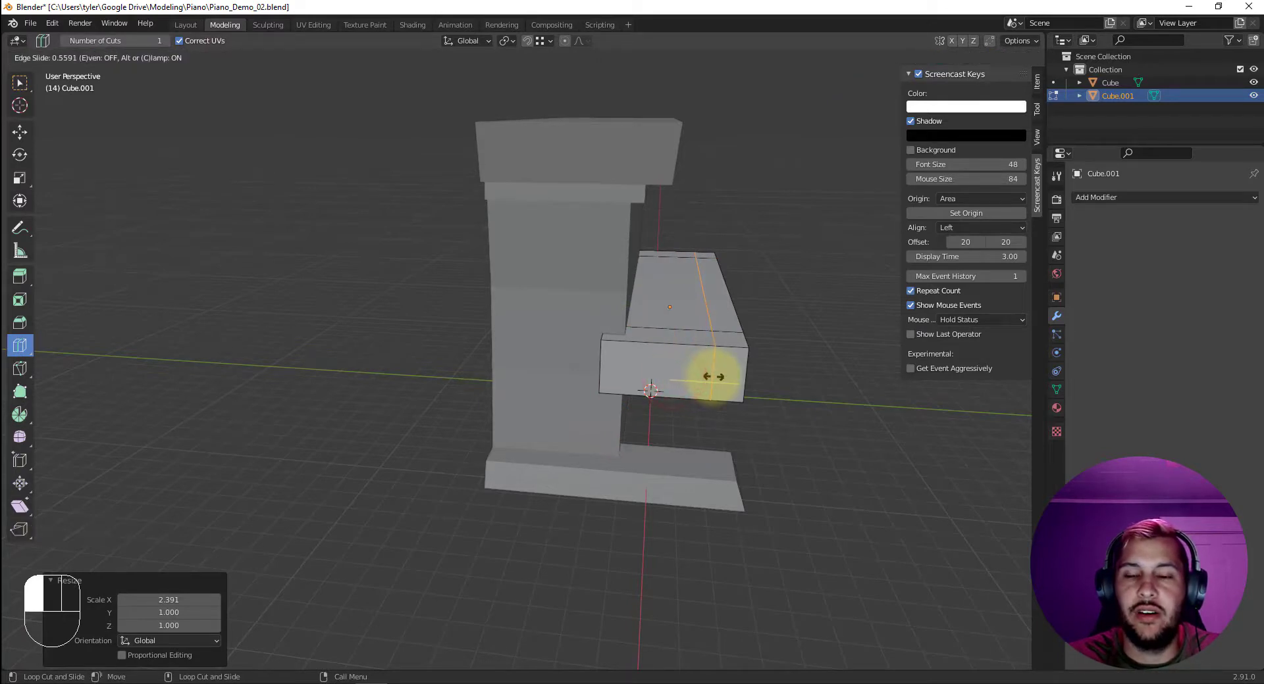
{"action": "left_click_drag", "start_coordinate": [704, 376], "coordinate": [606, 423]}
{"action": "key", "text": "3"}
{"action": "left_click", "coordinate": [501, 435]}
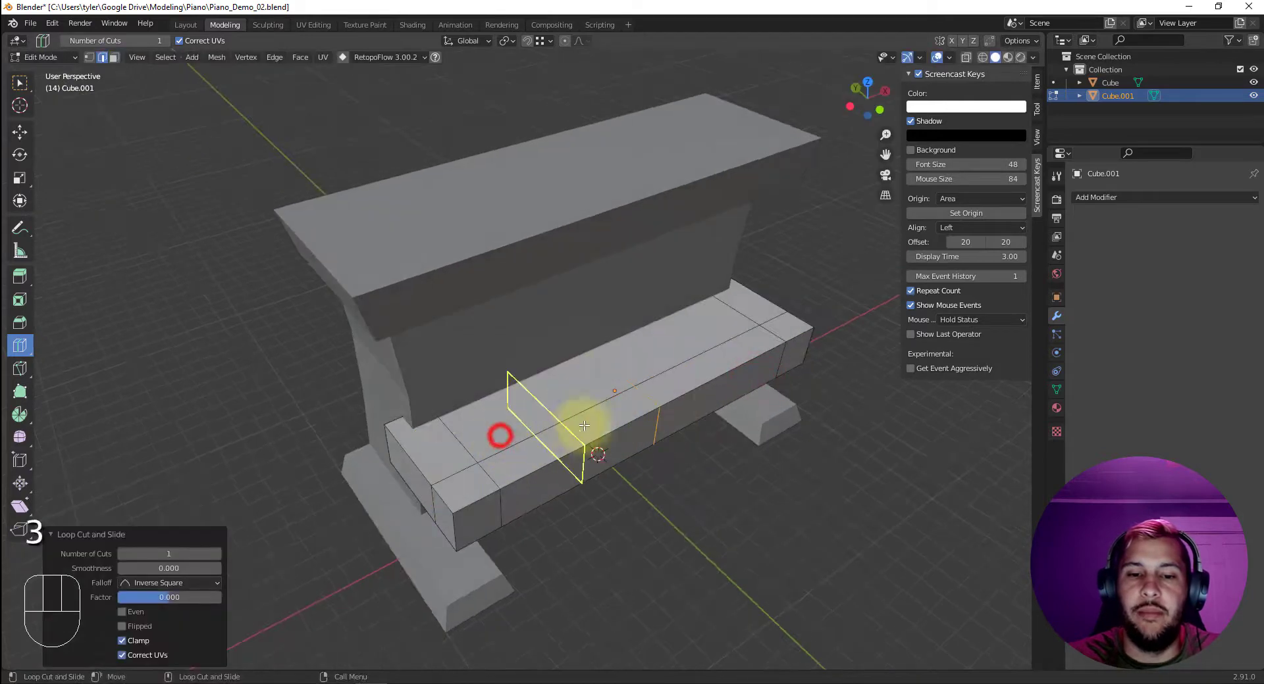
{"action": "key", "text": "ctrl+z"}
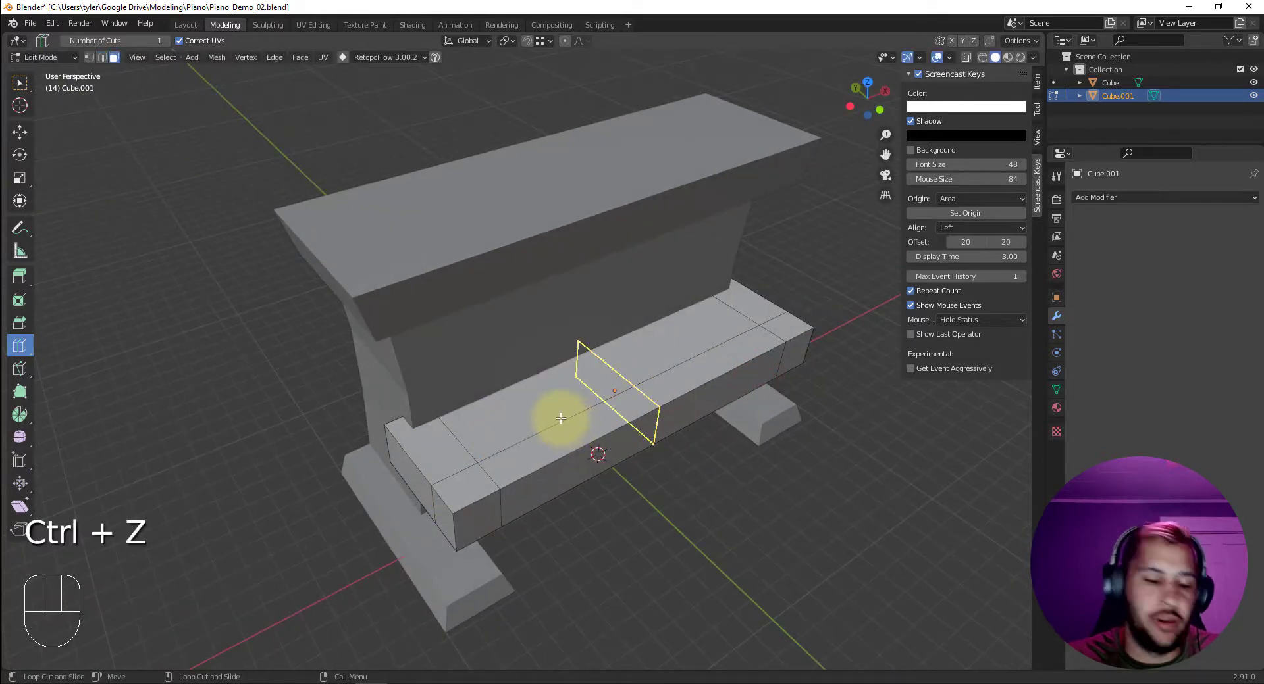
Delete the long rear top face of the shelf between the two end cuts, opening a recess for the keys.
{"action": "key", "text": "q"}
{"action": "left_click", "coordinate": [536, 409]}
{"action": "left_click_drag", "start_coordinate": [651, 404], "coordinate": [677, 395], "text": "alt"}
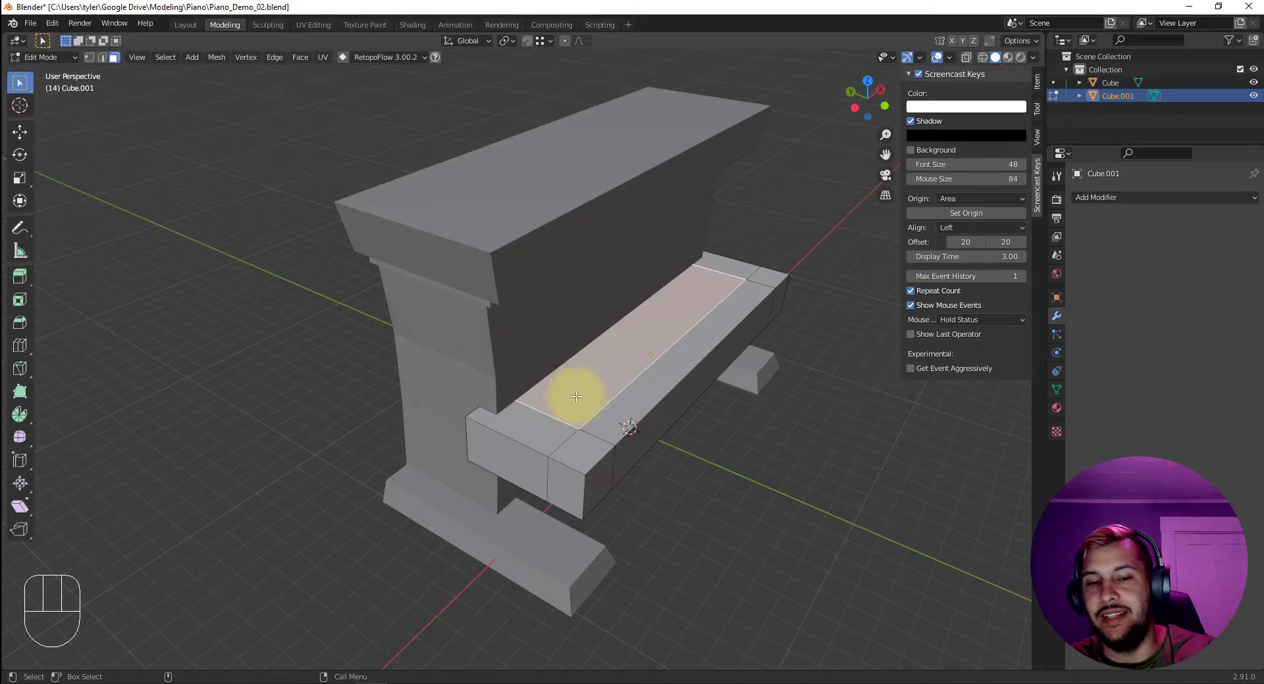
{"action": "left_click_drag", "start_coordinate": [680, 449], "coordinate": [633, 421], "text": "alt"}
{"action": "key", "text": "Delete"}
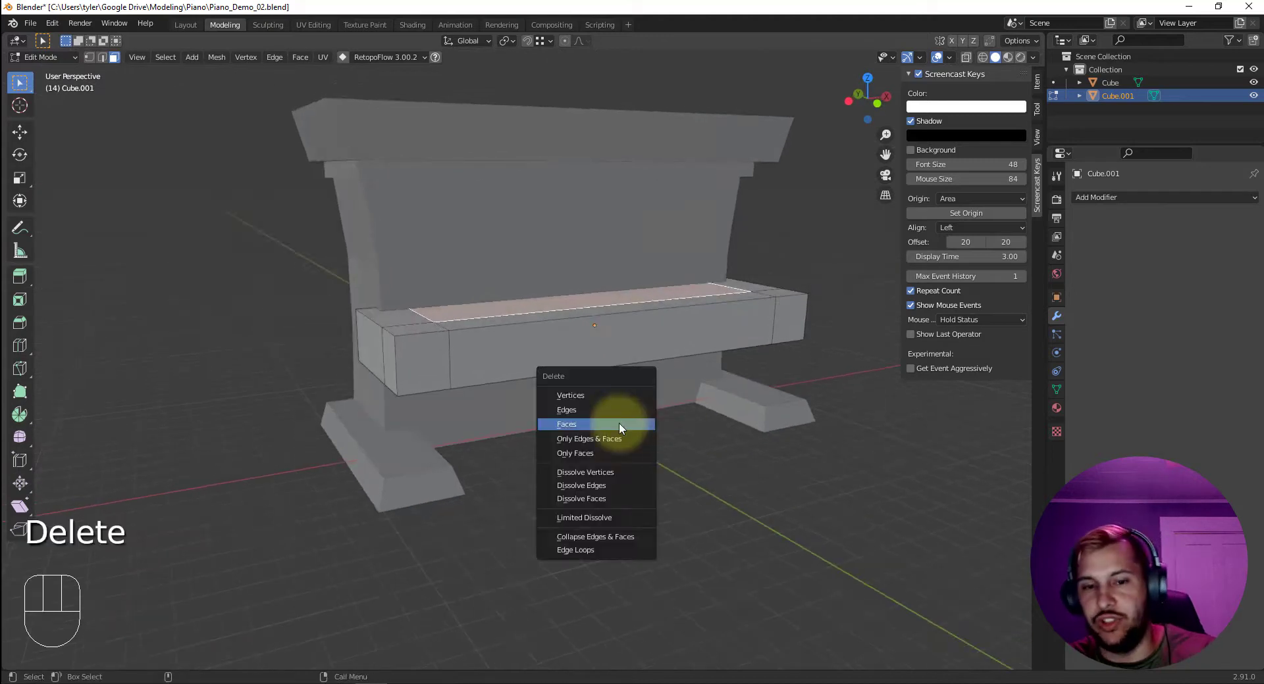
{"action": "left_click", "coordinate": [618, 424]}
{"action": "middle_click_drag", "start_coordinate": [537, 429], "coordinate": [567, 437]}
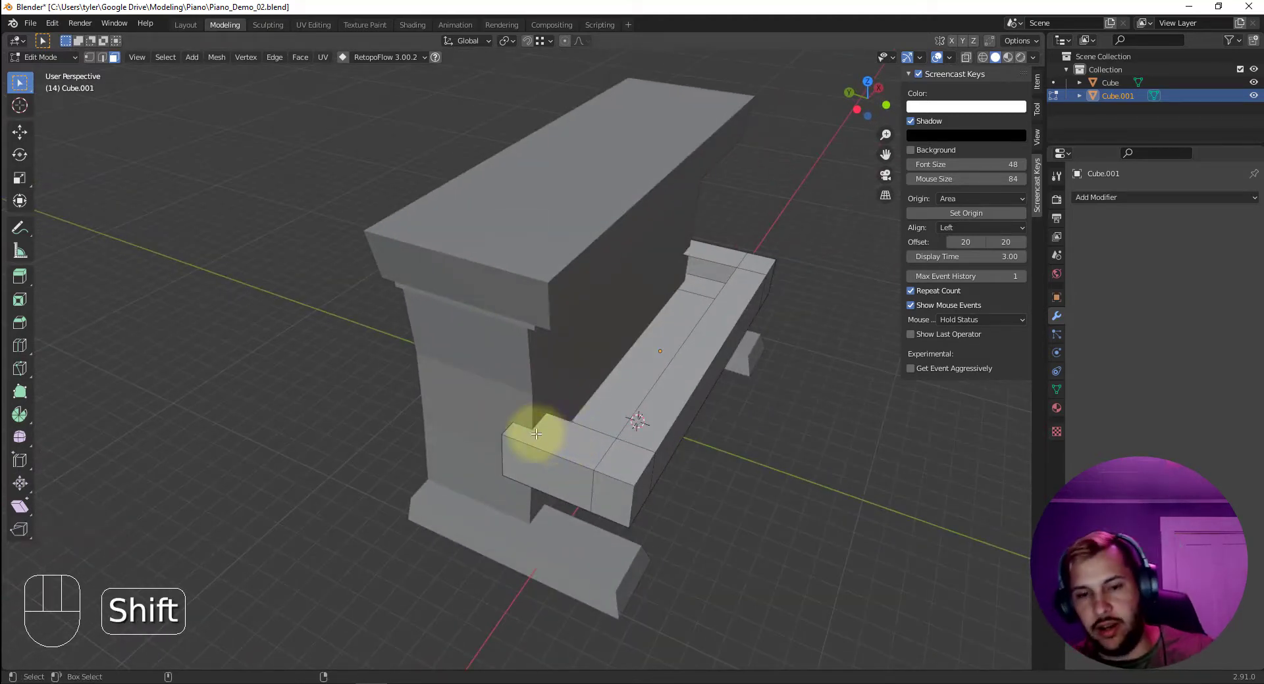
Isolate the shelf in Local View and enter Edit Mode with face selection, selecting its long middle back face.
{"action": "key", "text": "Tab"}
{"action": "right_click", "coordinate": [596, 452]}
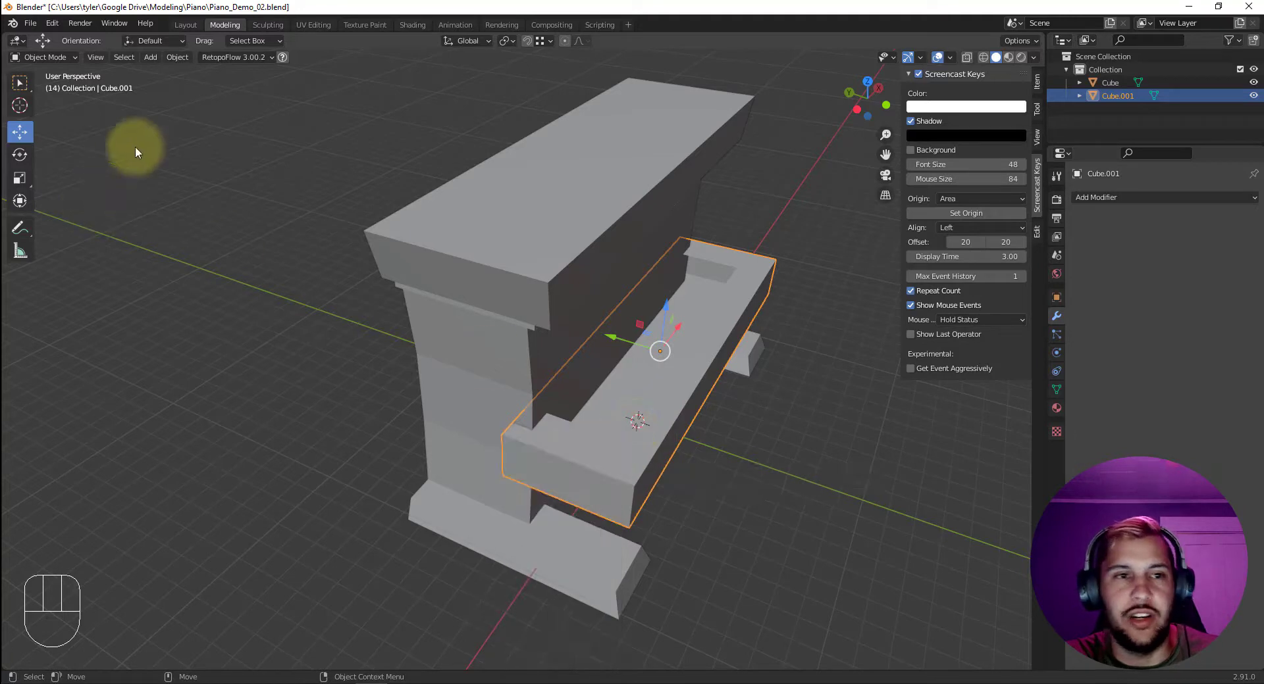
{"action": "left_click", "coordinate": [96, 58]}
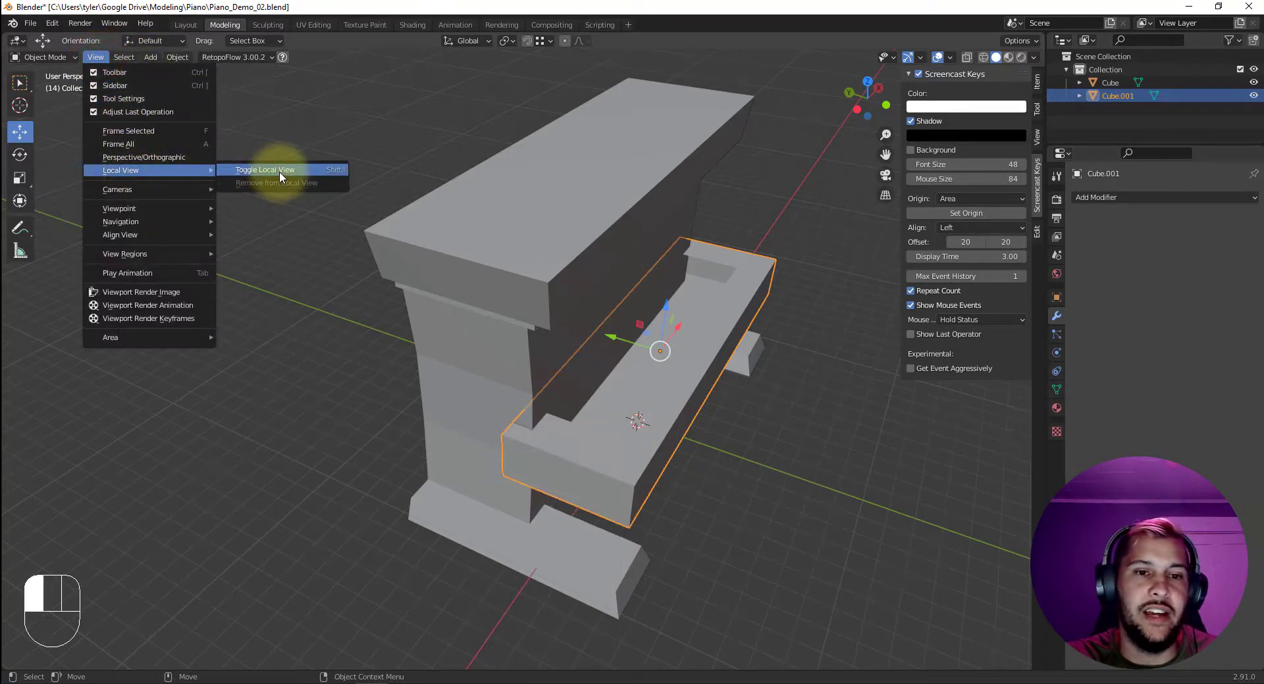
{"action": "left_click", "coordinate": [279, 171]}
{"action": "left_click_drag", "start_coordinate": [564, 358], "coordinate": [606, 358], "text": "alt"}
{"action": "key", "text": "Tab"}
{"action": "key", "text": "3"}
{"action": "left_click_drag", "start_coordinate": [494, 406], "coordinate": [592, 395], "text": "alt"}
{"action": "left_click", "coordinate": [593, 313]}
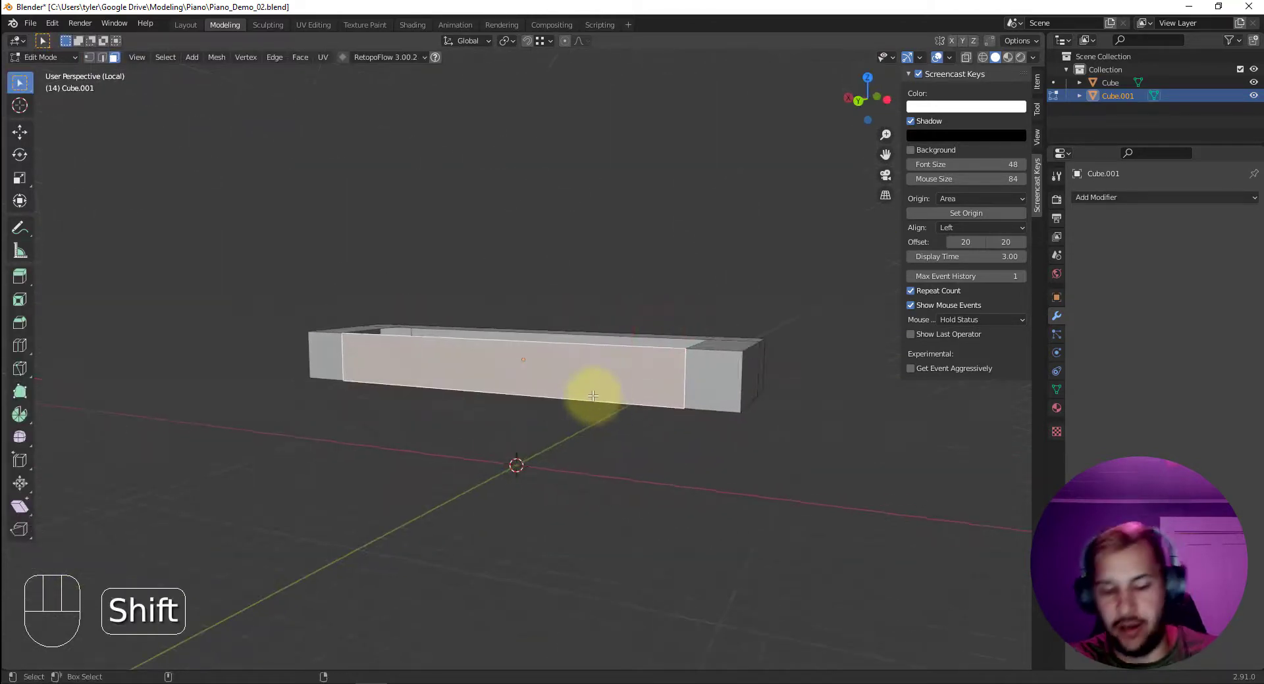
Leave Local View, select the shelf's underside faces from below, and return to Local View.
{"action": "key", "text": "shift+i"}
{"action": "left_click_drag", "start_coordinate": [516, 417], "coordinate": [460, 234], "text": "alt"}
{"action": "left_click", "coordinate": [467, 230], "text": "shift"}
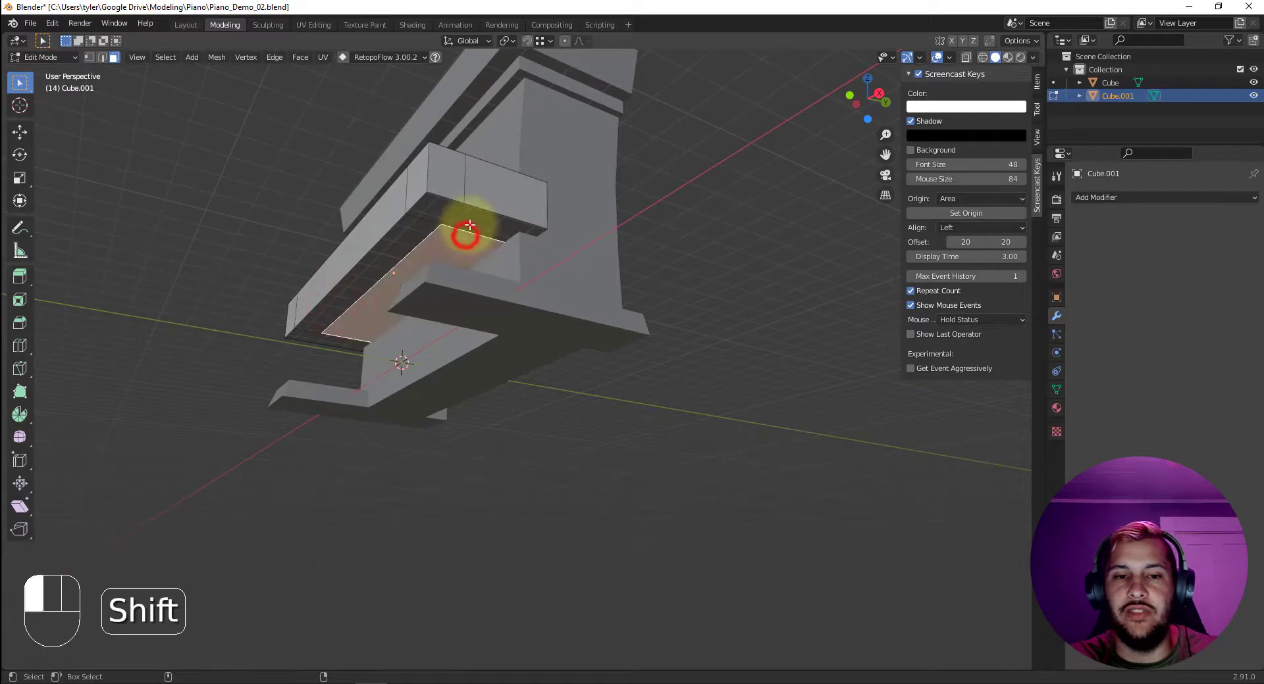
{"action": "left_click", "coordinate": [432, 216], "text": "shift"}
{"action": "left_click", "coordinate": [310, 339], "text": "shift"}
{"action": "left_click", "coordinate": [329, 340], "text": "shift"}
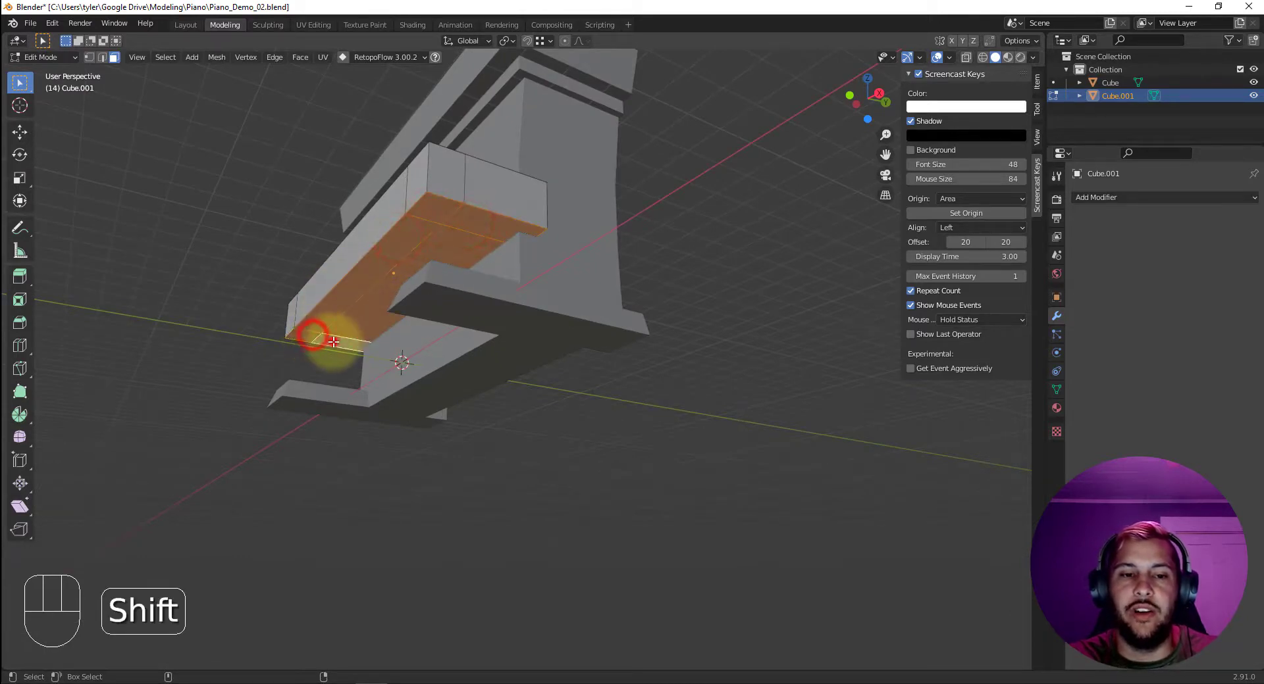
{"action": "left_click_drag", "start_coordinate": [408, 330], "coordinate": [302, 366], "text": "alt"}
{"action": "key", "text": "shift+i"}
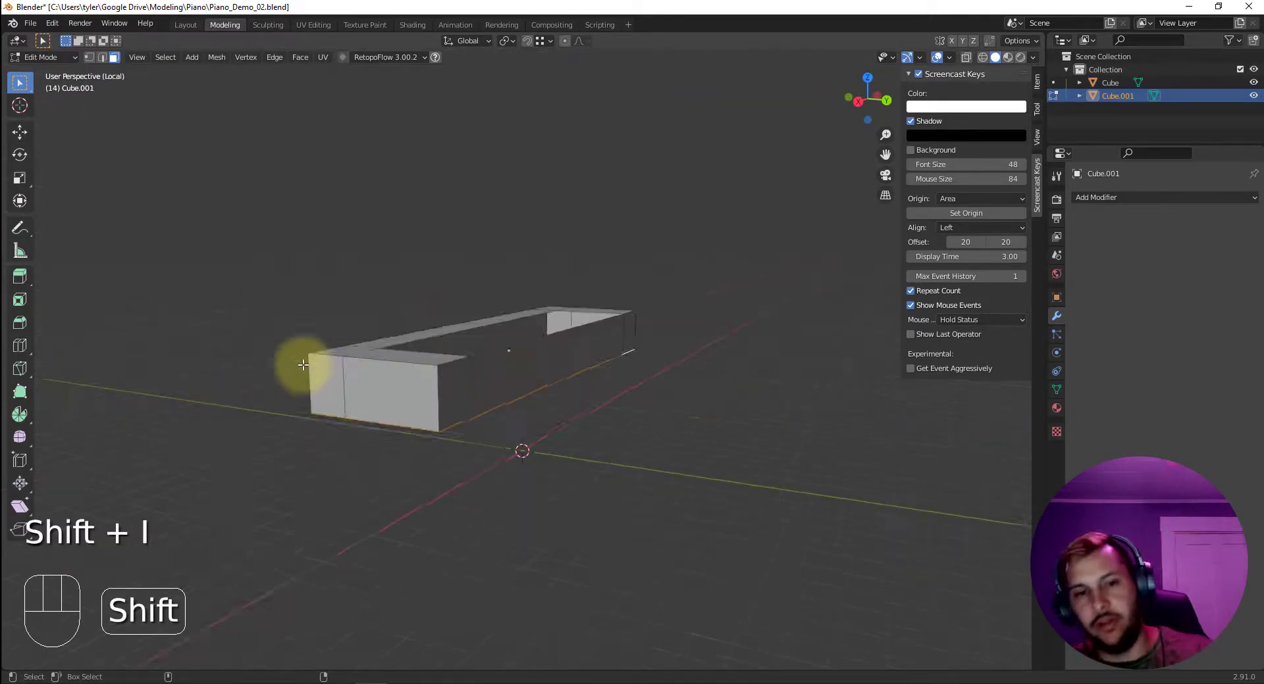
Delete the long middle face on the shelf's back side.
{"action": "left_click", "coordinate": [538, 395]}
{"action": "left_click_drag", "start_coordinate": [578, 353], "coordinate": [409, 359], "text": "alt"}
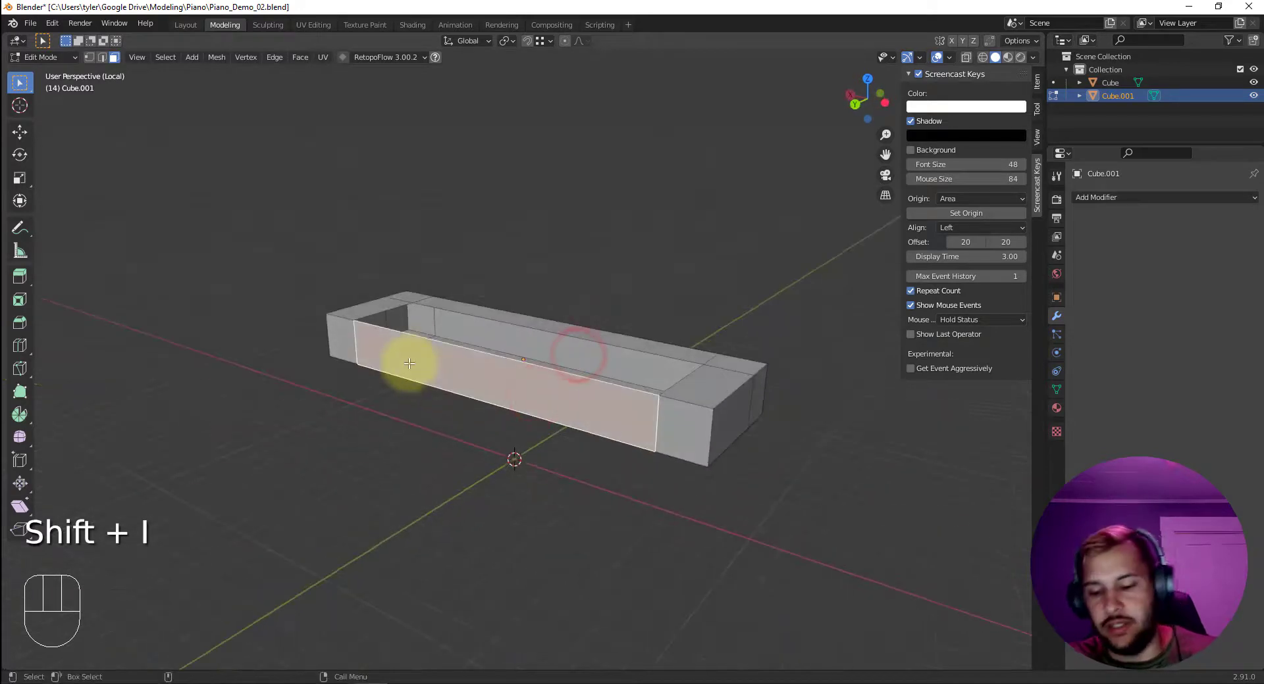
{"action": "key", "text": "Delete"}
{"action": "left_click", "coordinate": [391, 360]}
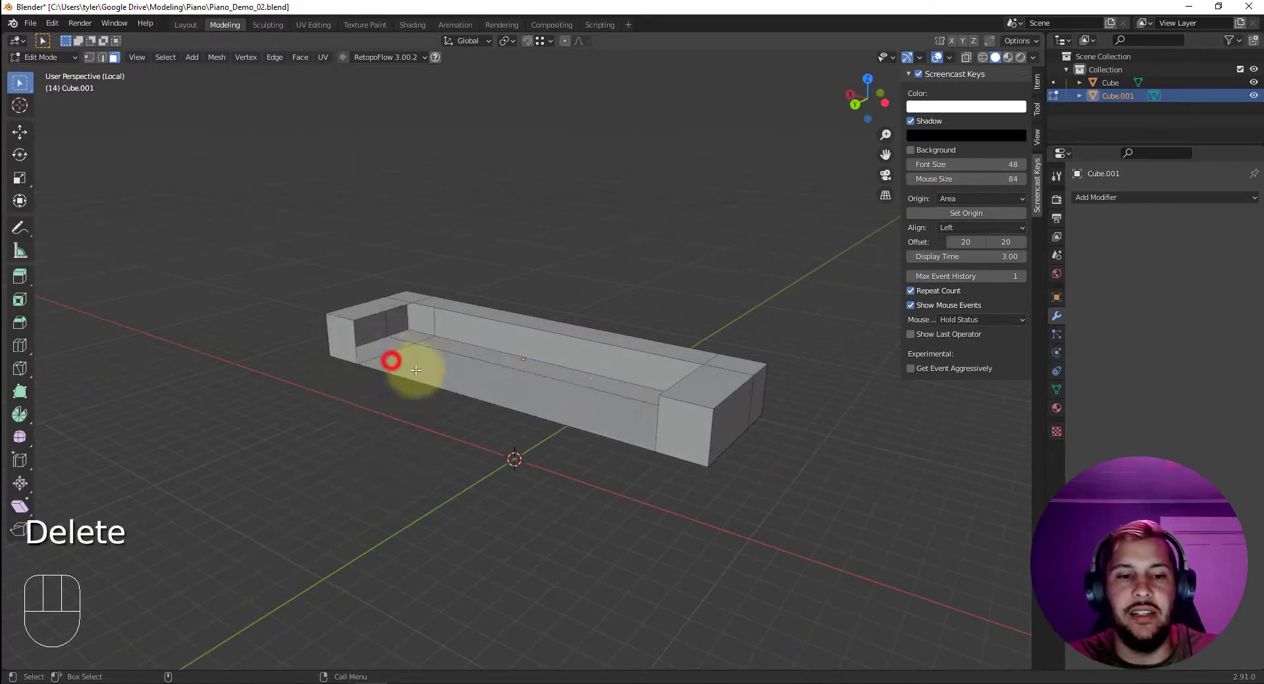
{"action": "left_click_drag", "start_coordinate": [658, 406], "coordinate": [502, 242], "text": "alt"}
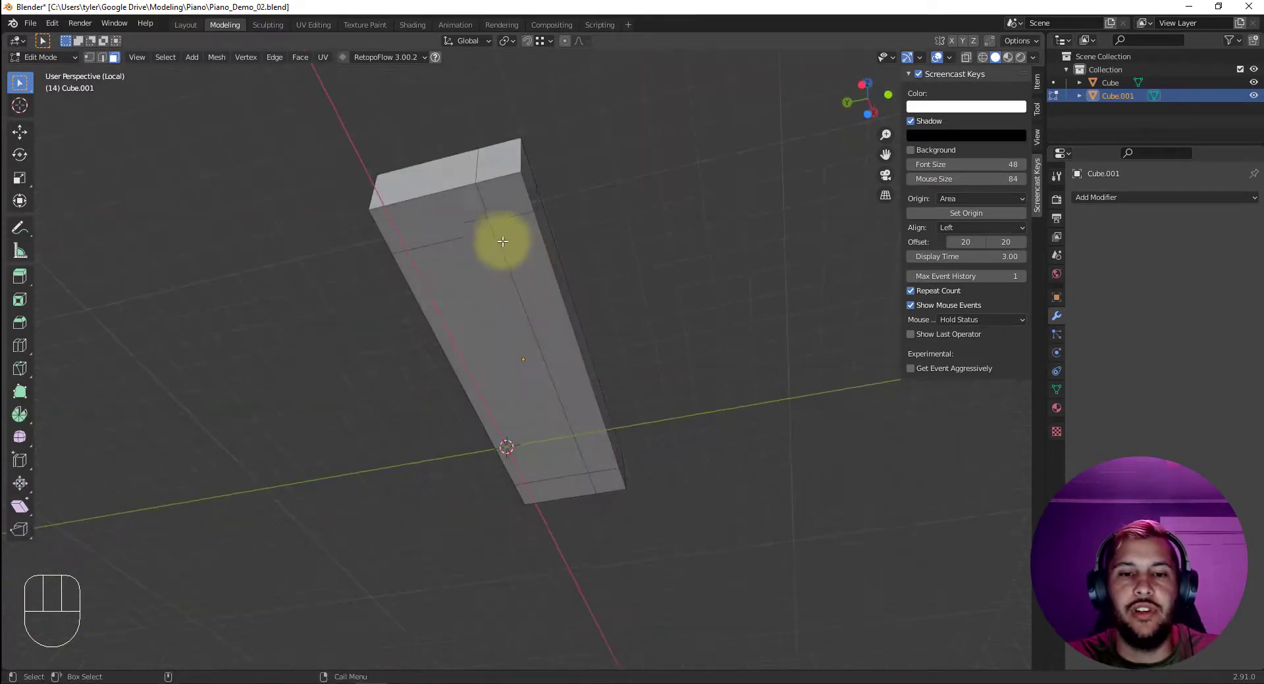
{"action": "left_click", "coordinate": [463, 215], "text": "shift"}
{"action": "left_click", "coordinate": [460, 254], "text": "shift"}
{"action": "left_click", "coordinate": [517, 273], "text": "shift"}
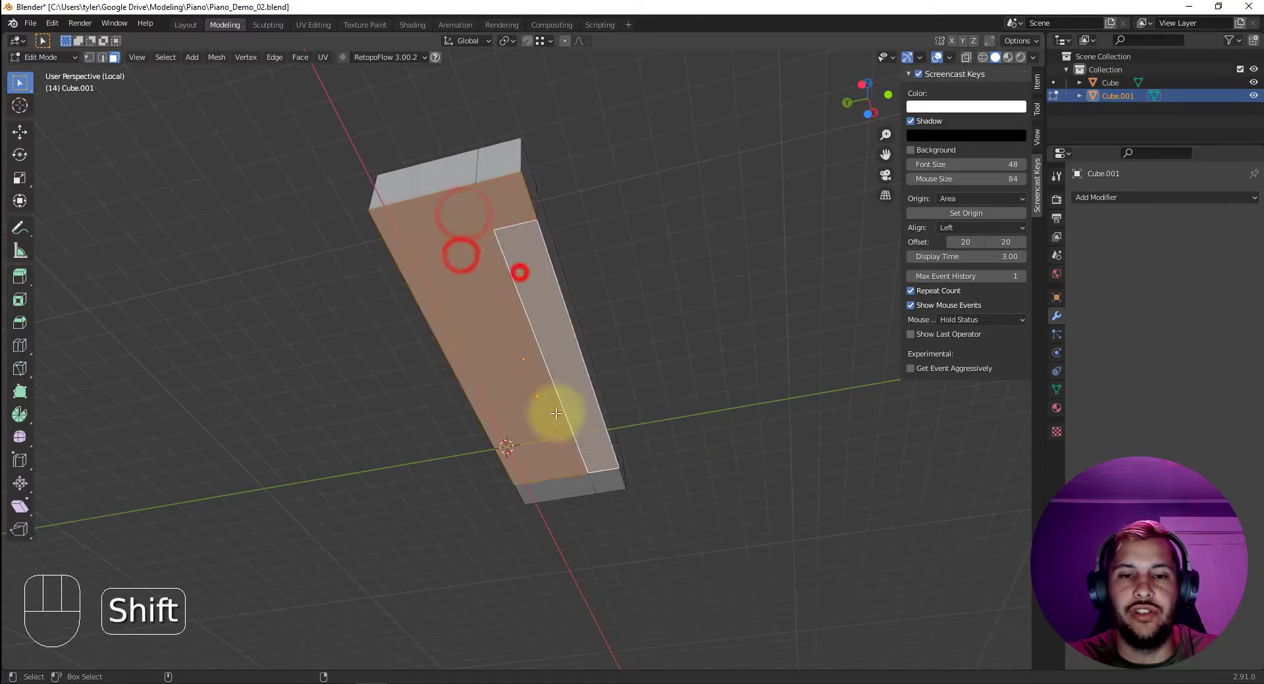
{"action": "left_click", "coordinate": [600, 482], "text": "shift"}
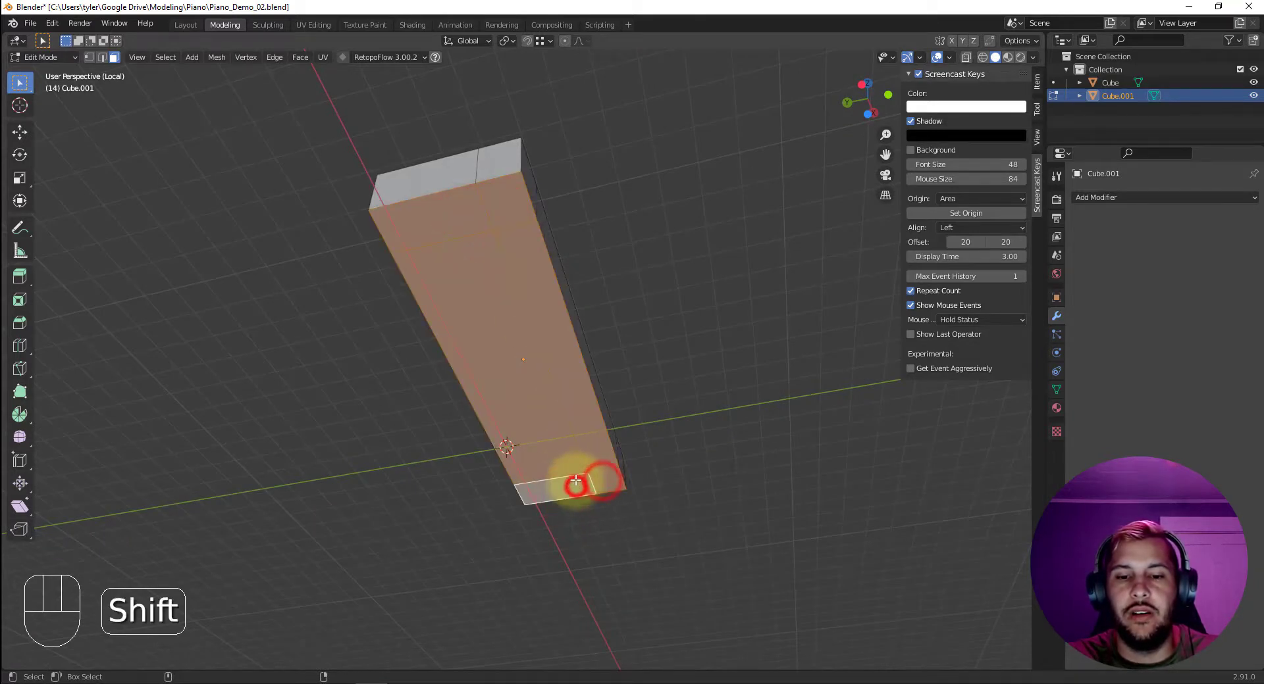
{"action": "key", "text": "Delete"}
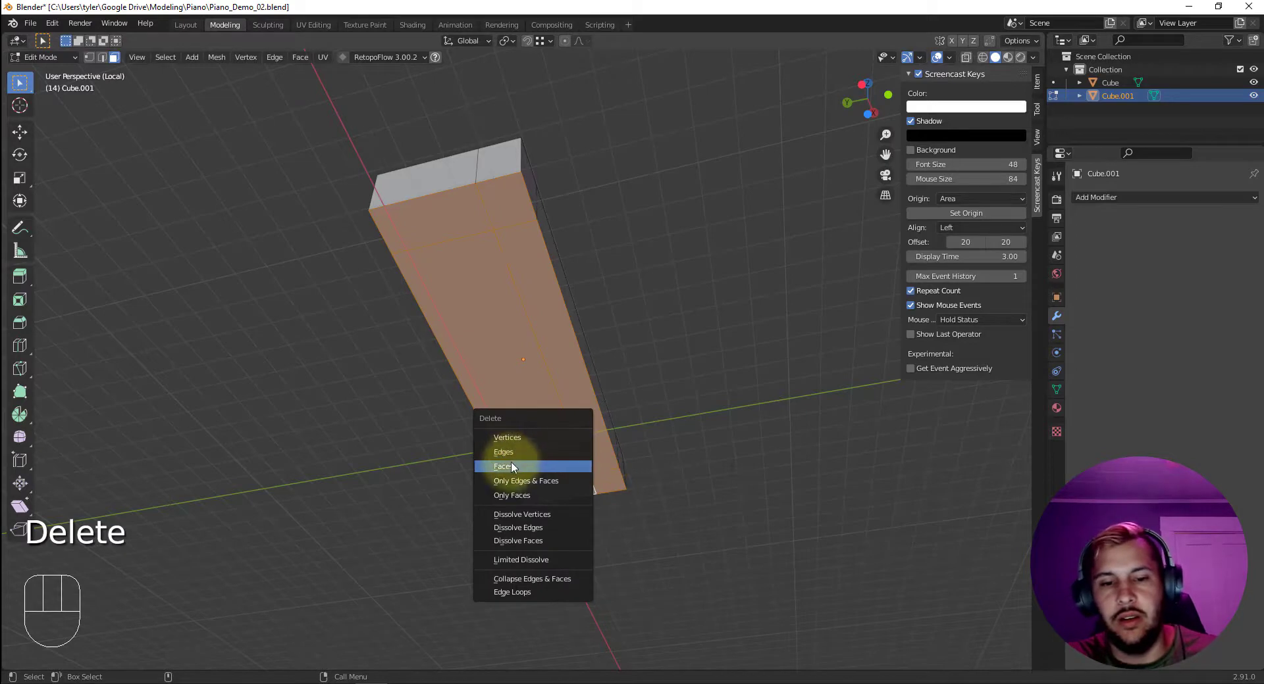
In edge selection, dissolve the lengthwise and crosswise loop-cut edges on the shelf's underside.
{"action": "key", "text": "2"}
{"action": "left_click", "coordinate": [486, 210]}
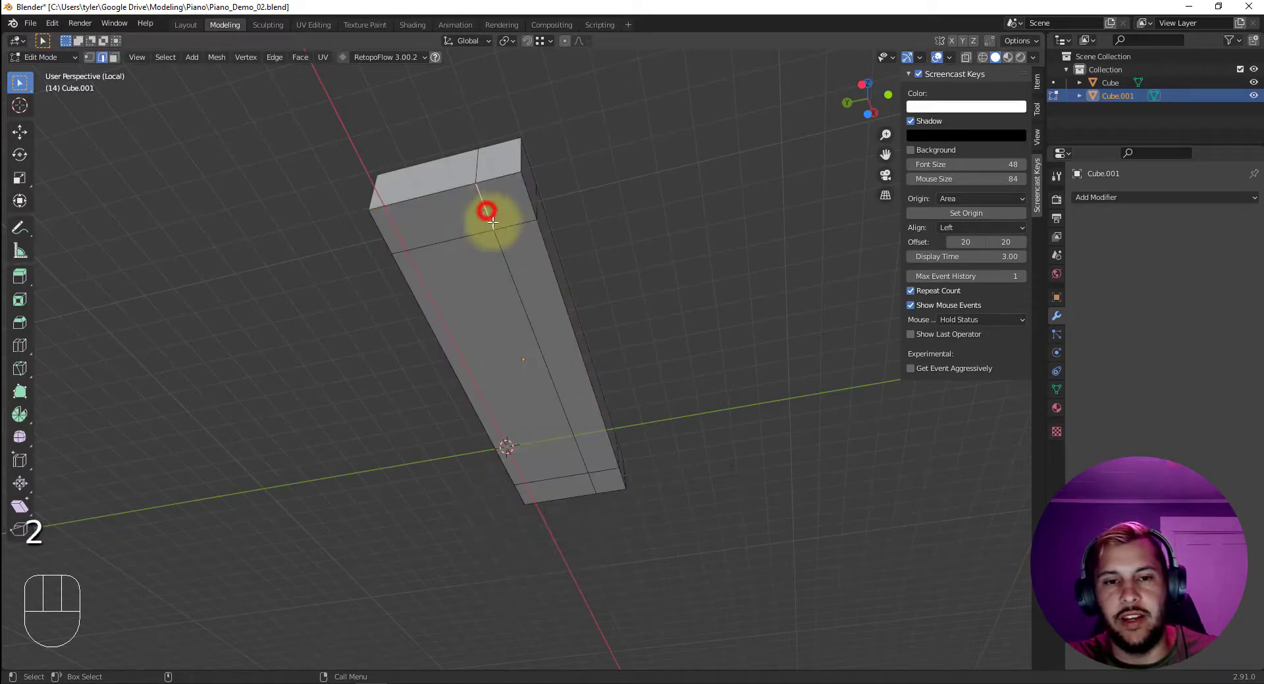
{"action": "left_click", "coordinate": [504, 255], "text": "shift"}
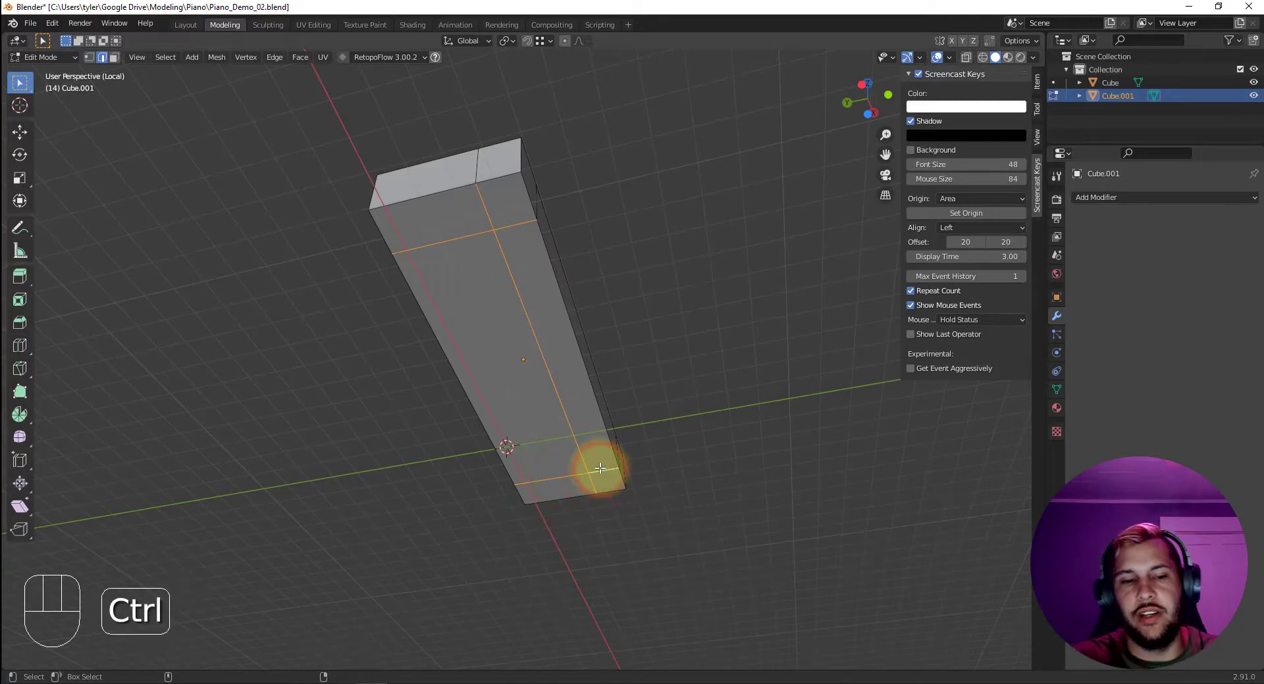
{"action": "key", "text": "ctrl+BackSpace"}
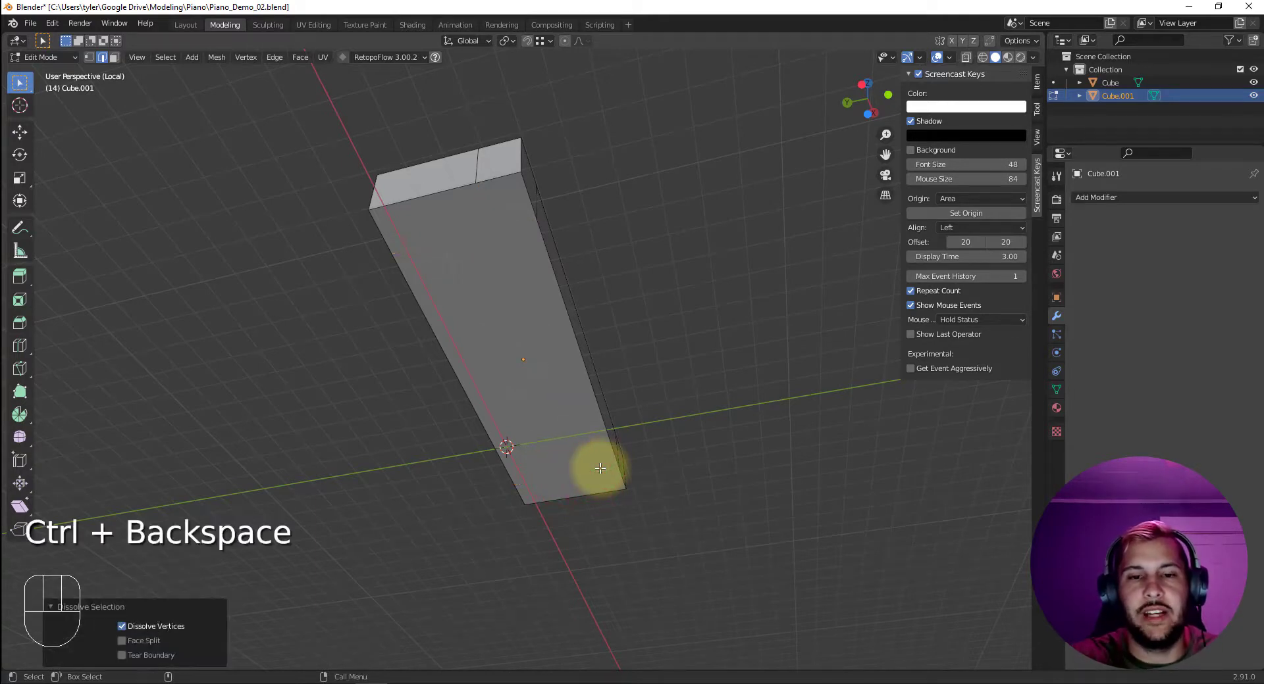
In vertex selection, merge the two leftover bottom vertices into the front bottom corner at the shelf's left end, using At Last.
{"action": "left_click_drag", "start_coordinate": [570, 302], "coordinate": [522, 285], "text": "alt"}
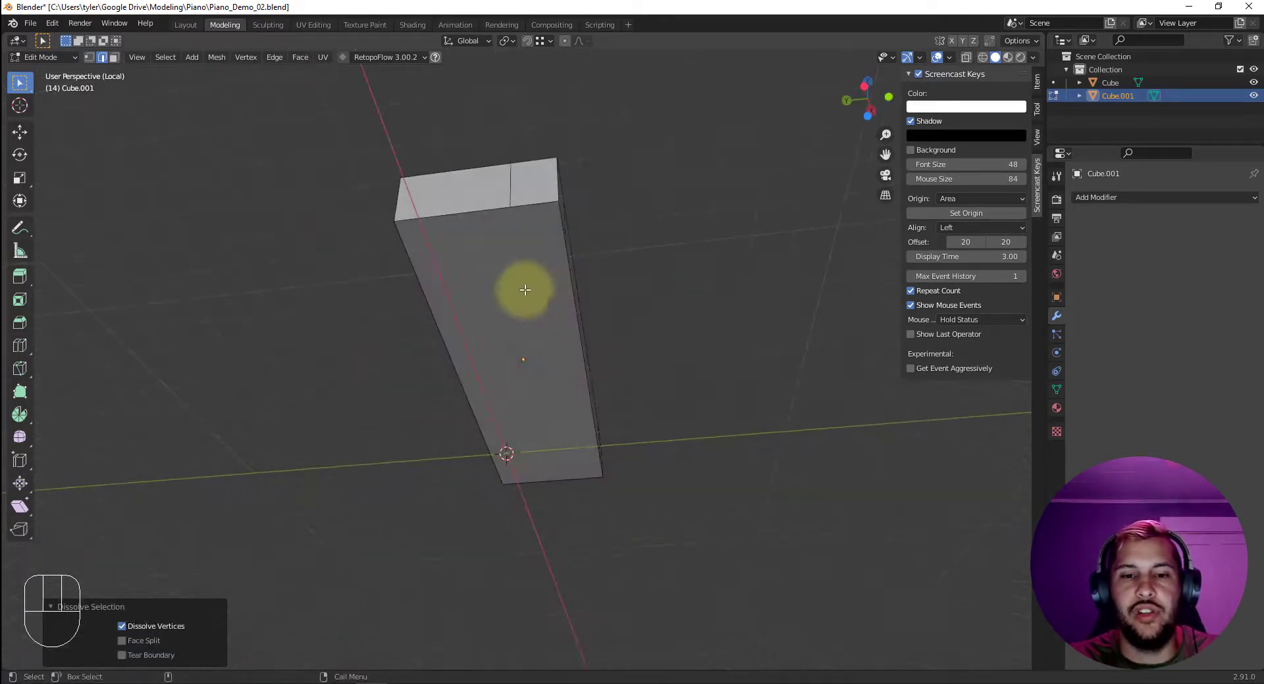
{"action": "key", "text": "1"}
{"action": "left_click_drag", "start_coordinate": [559, 248], "coordinate": [725, 248], "text": "alt"}
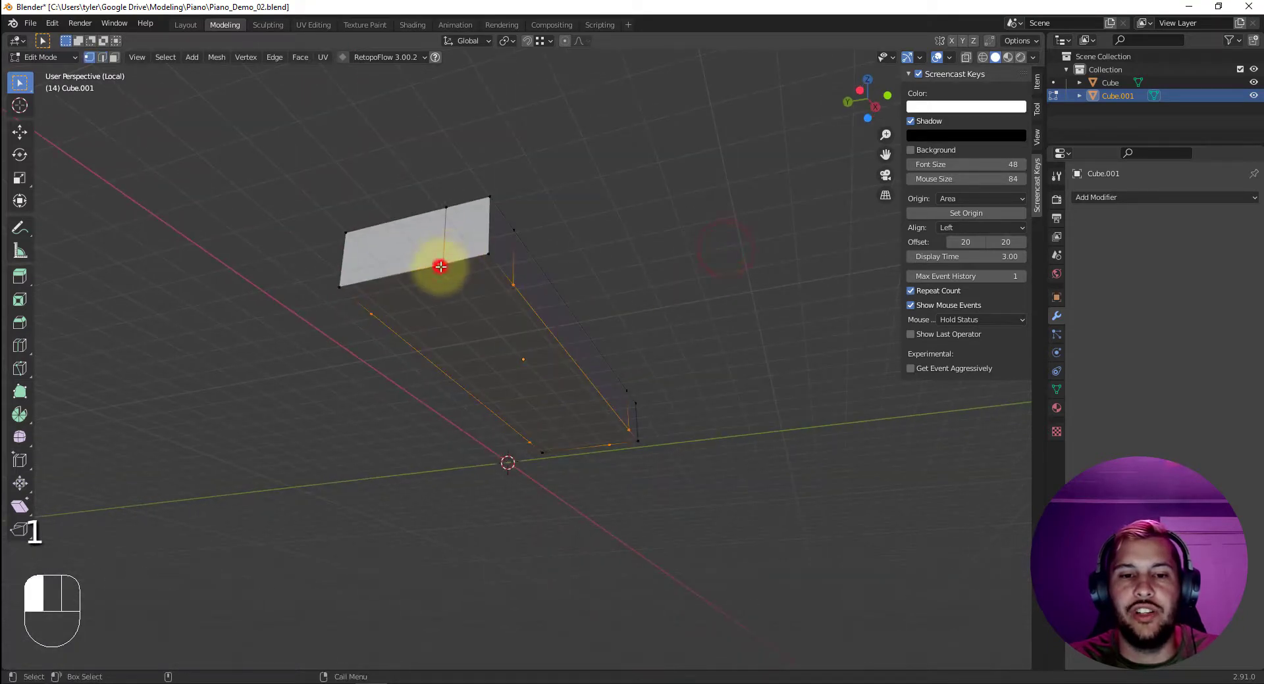
{"action": "left_click", "coordinate": [440, 267]}
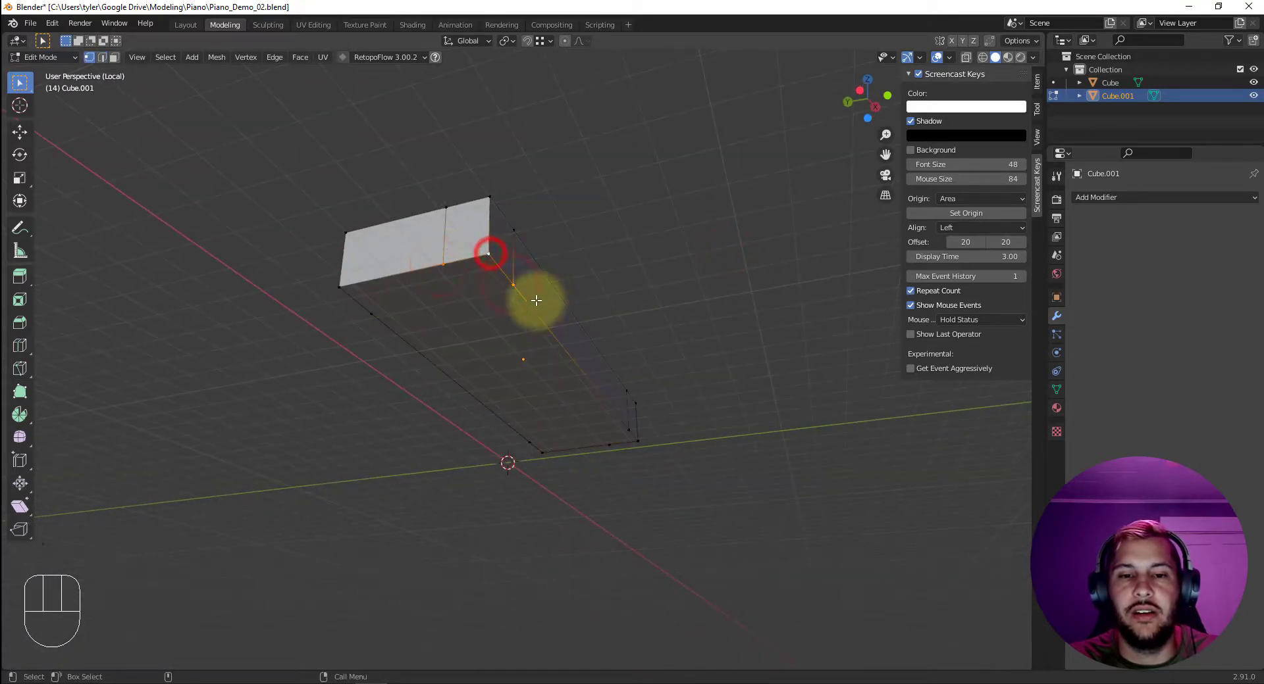
{"action": "right_click", "coordinate": [496, 282]}
{"action": "mouse_move", "coordinate": [488, 280]}
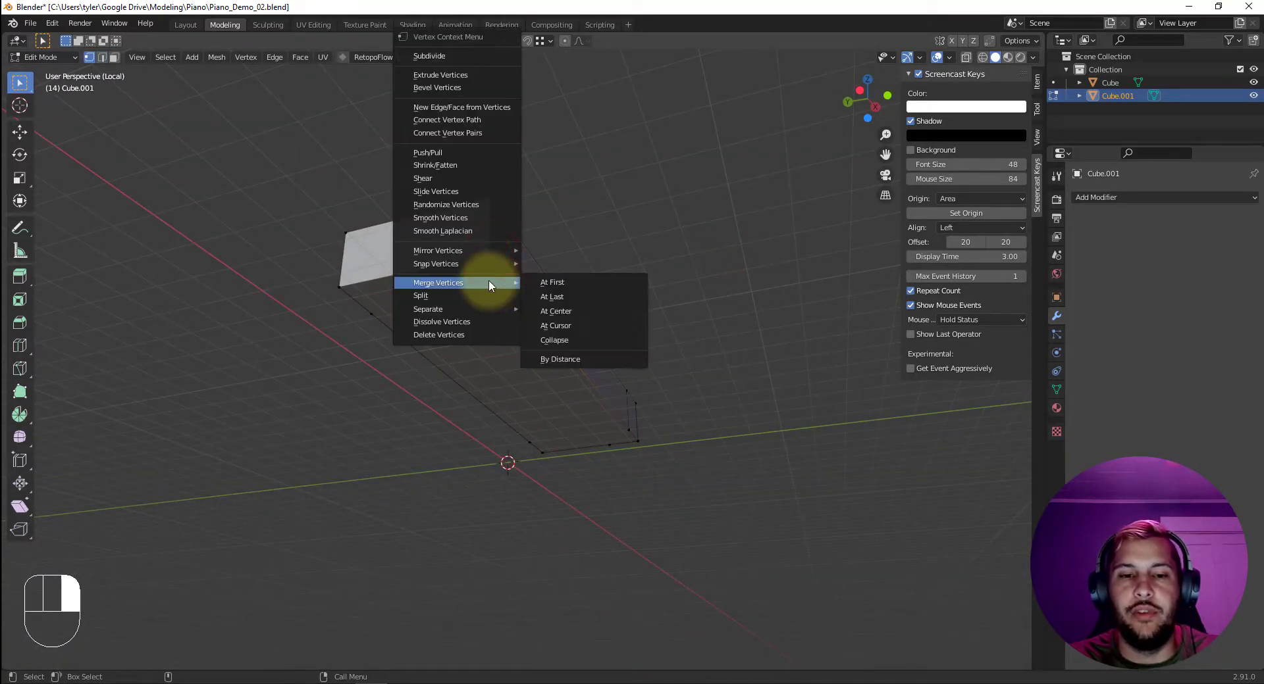
{"action": "left_click", "coordinate": [551, 296]}
Merge the two leftover top vertices beside the left end's front top corner into that corner, using At Last.
{"action": "left_click_drag", "start_coordinate": [649, 349], "coordinate": [601, 459], "text": "alt"}
{"action": "left_click", "coordinate": [610, 462]}
{"action": "left_click", "coordinate": [640, 423], "text": "shift"}
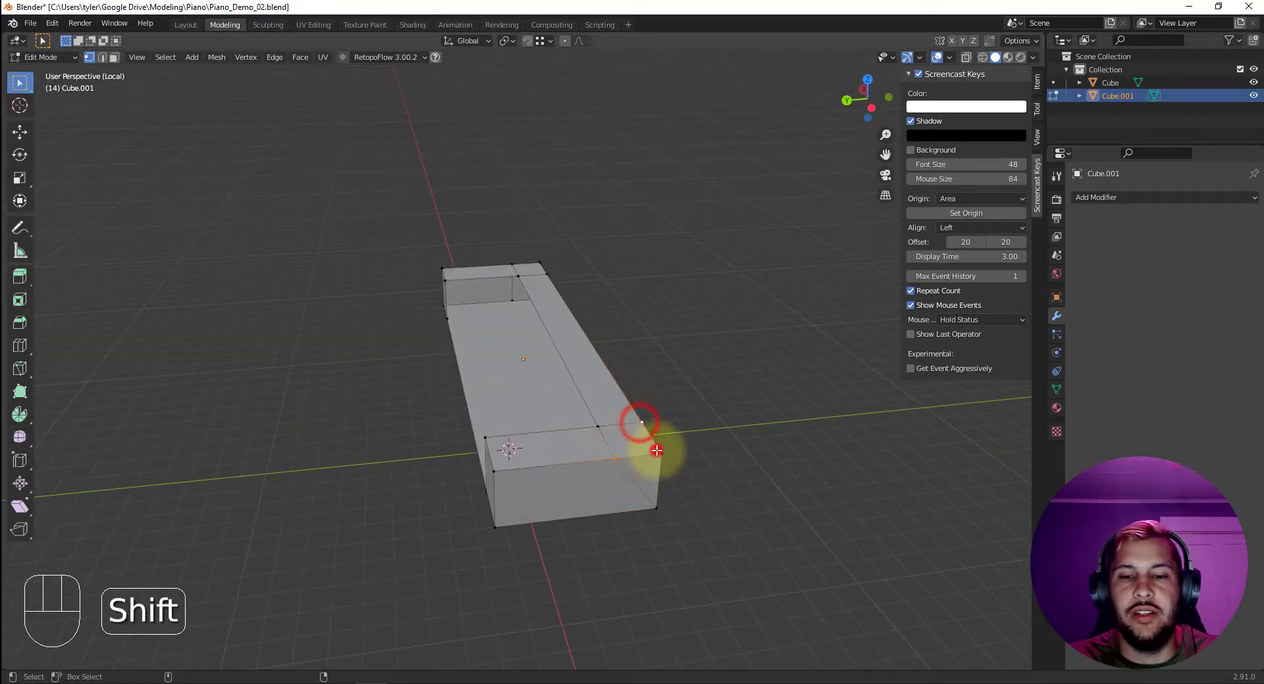
{"action": "right_click", "coordinate": [657, 449]}
{"action": "mouse_move", "coordinate": [657, 449]}
{"action": "left_click", "coordinate": [714, 470]}
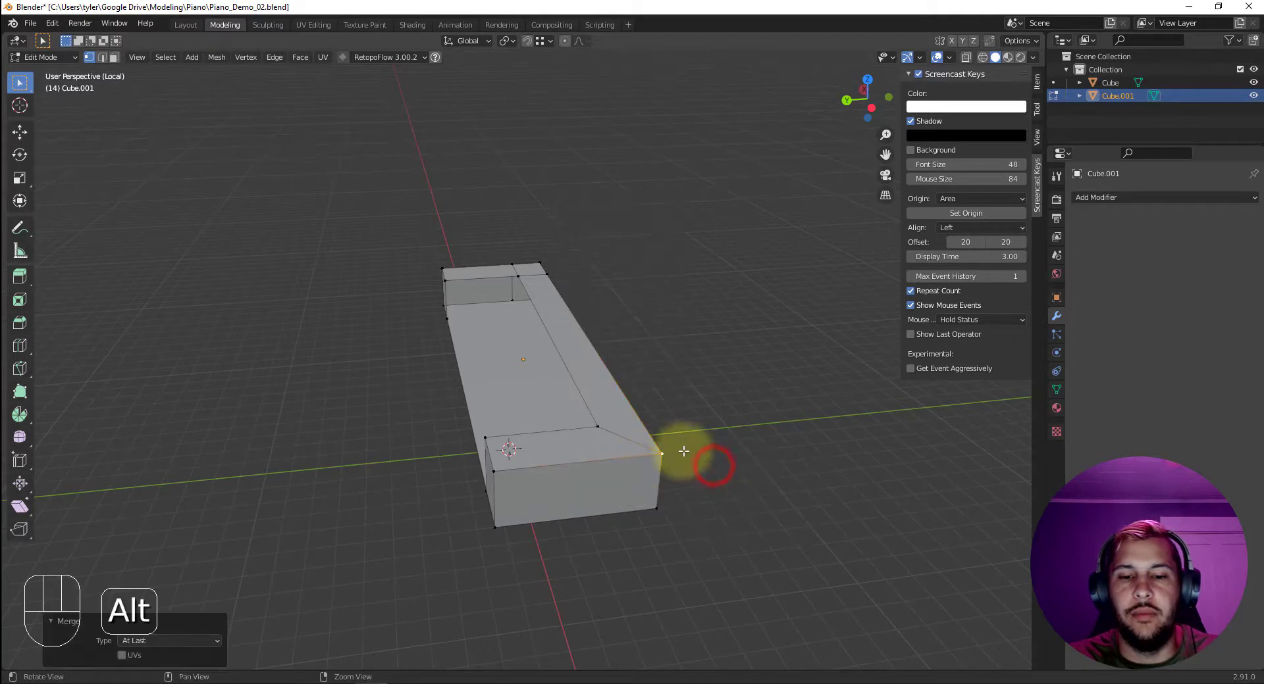
Merge the two leftover top vertices at the shelf's right end into the front top corner, using At Last.
{"action": "left_click_drag", "start_coordinate": [683, 457], "coordinate": [564, 423], "text": "alt"}
{"action": "left_click", "coordinate": [547, 398]}
{"action": "left_click", "coordinate": [566, 408], "text": "shift"}
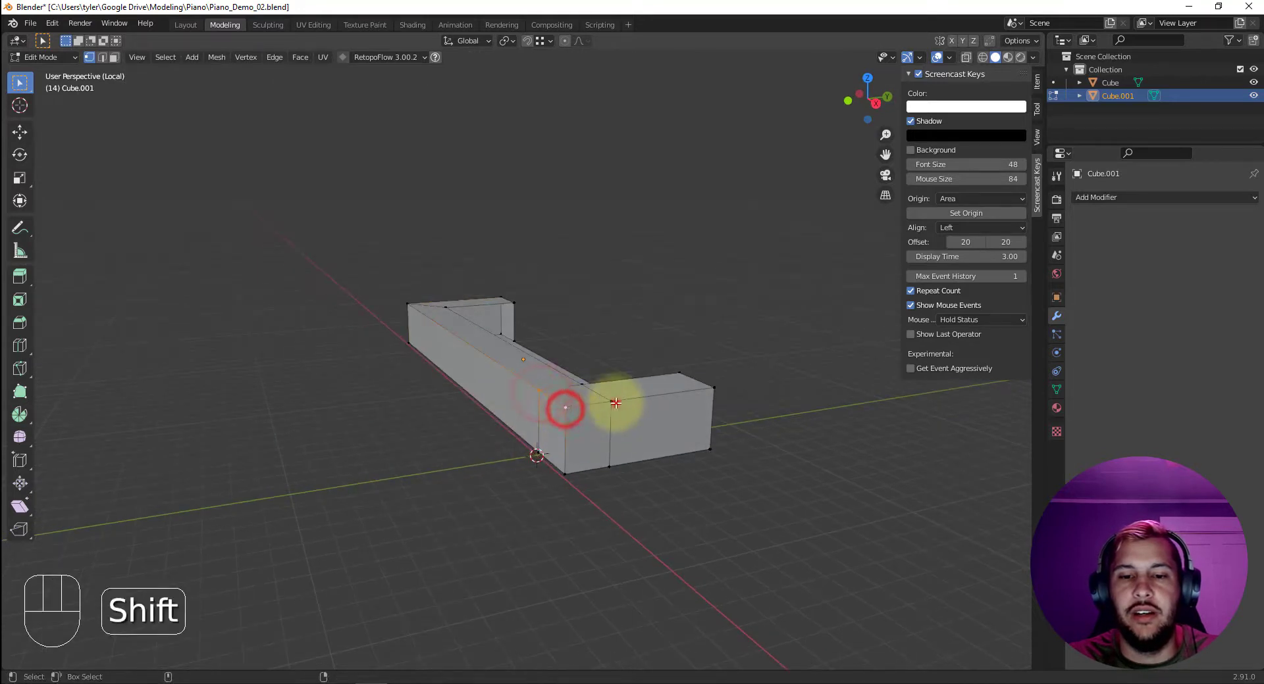
{"action": "right_click", "coordinate": [563, 410]}
{"action": "mouse_move", "coordinate": [572, 411]}
{"action": "left_click", "coordinate": [622, 423]}
Merge the two leftover bottom vertices at the shelf's right end into the front bottom corner, using At Last.
{"action": "left_click_drag", "start_coordinate": [604, 435], "coordinate": [631, 227], "text": "alt"}
{"action": "left_click", "coordinate": [608, 224]}
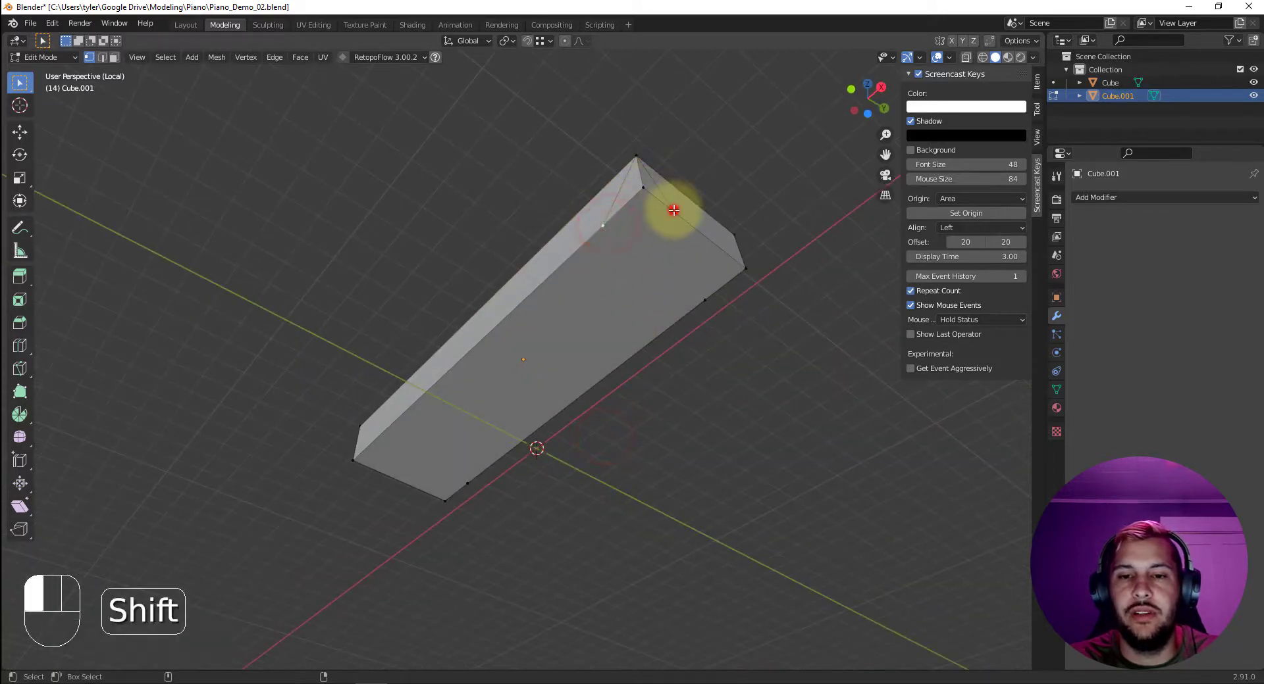
{"action": "right_click", "coordinate": [640, 189]}
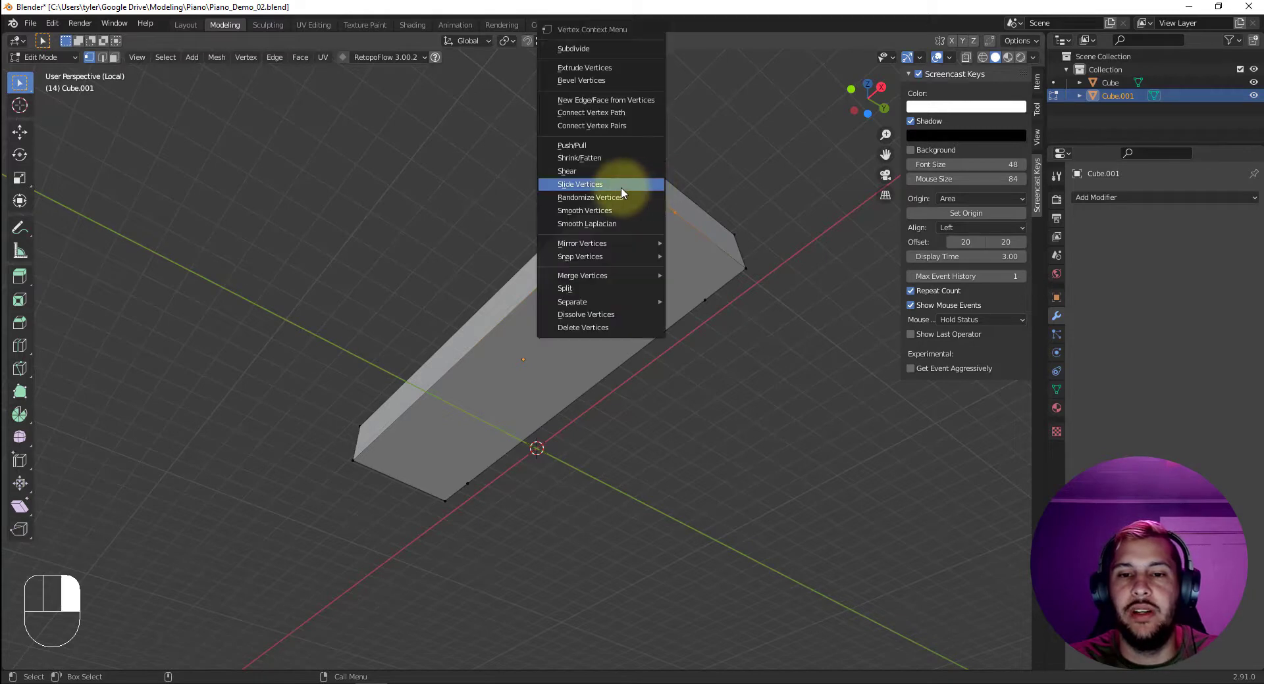
{"action": "mouse_move", "coordinate": [590, 281]}
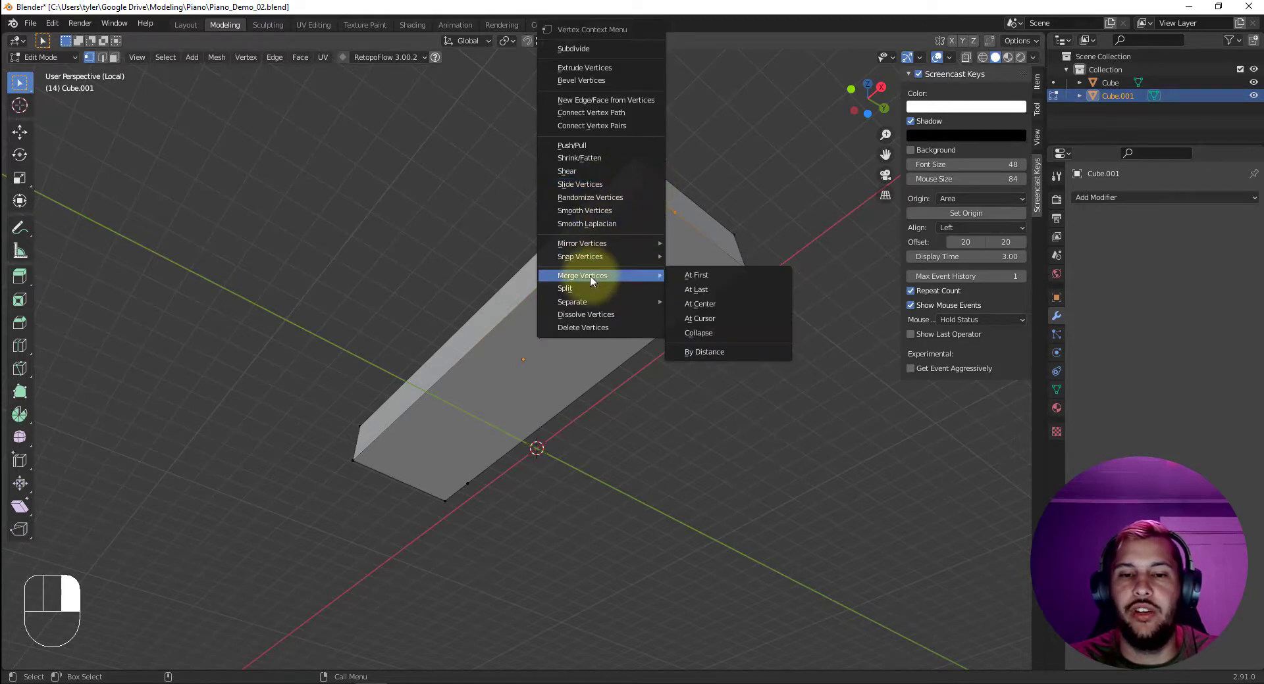
{"action": "left_click", "coordinate": [688, 290]}
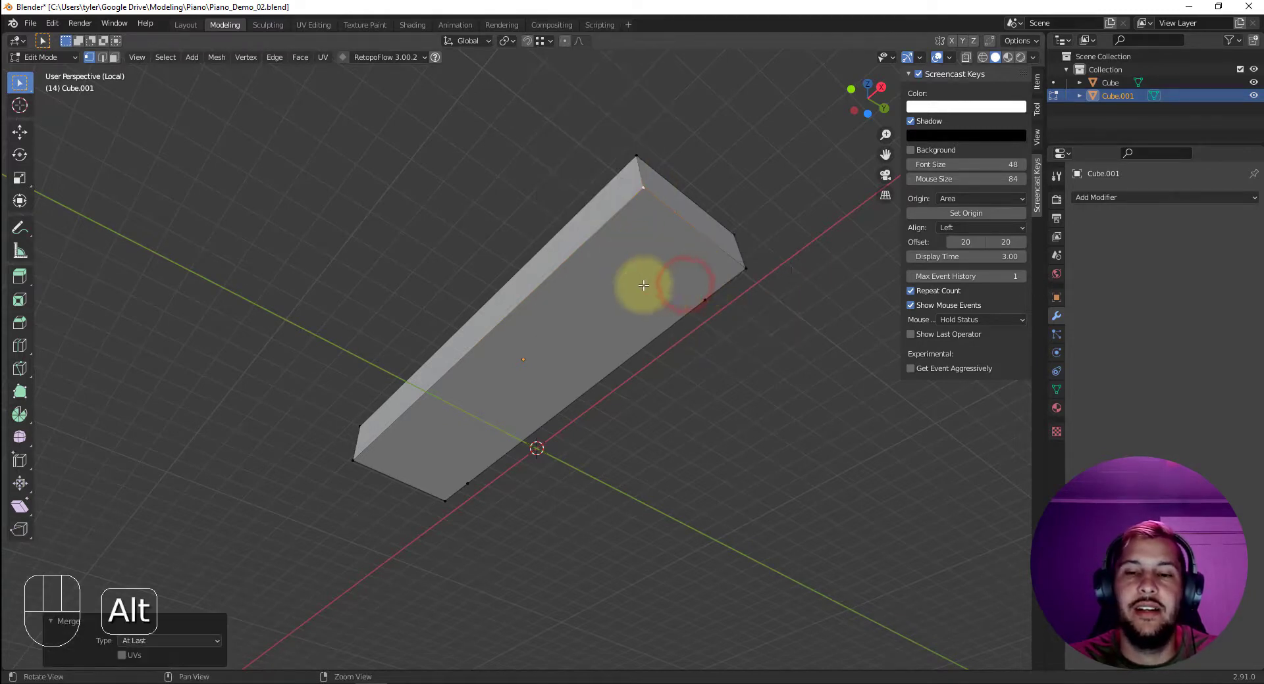
Knife-cut the underside from the recess's rear bottom vertex to the front corner at the shelf's right end.
{"action": "left_click_drag", "start_coordinate": [643, 282], "coordinate": [606, 309], "text": "alt"}
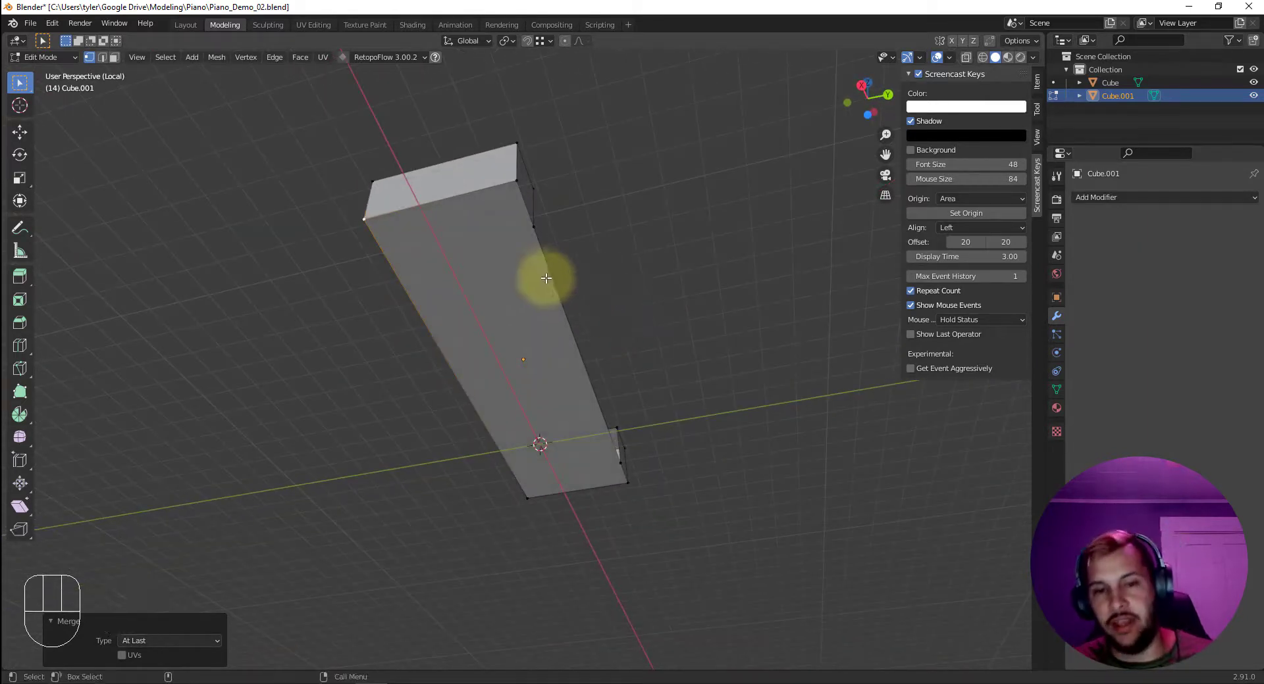
{"action": "key", "text": "k"}
{"action": "left_click", "coordinate": [534, 226]}
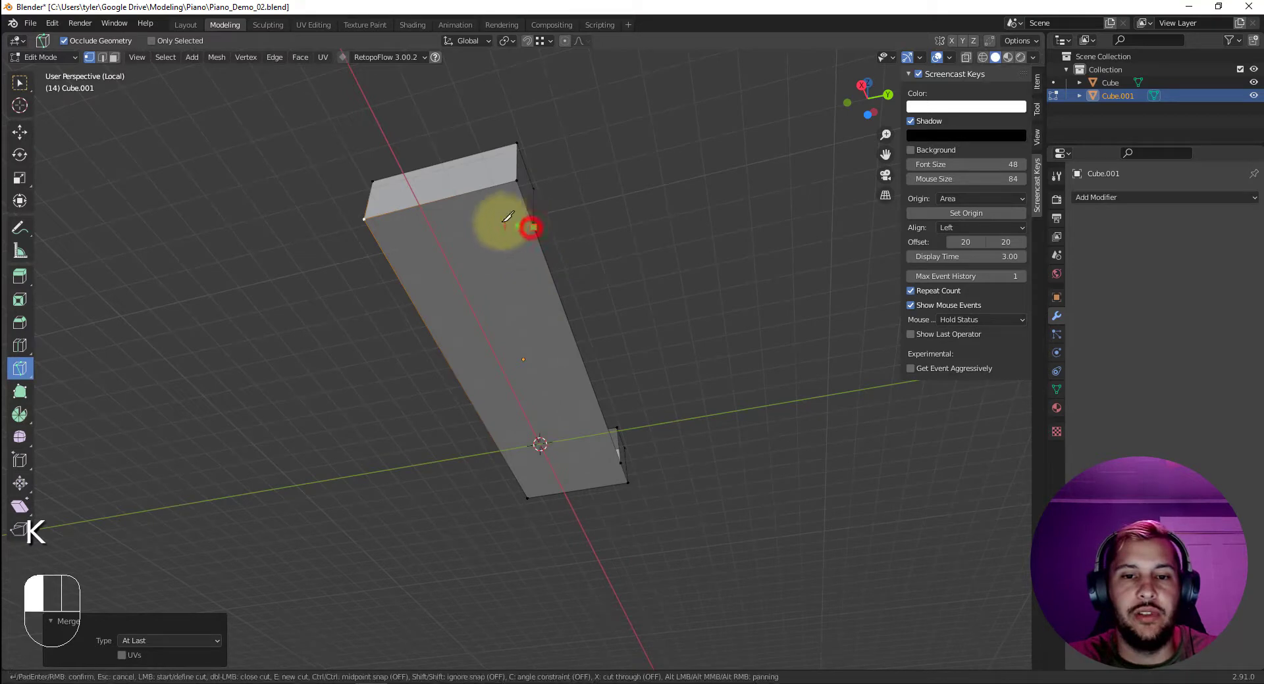
{"action": "left_click", "coordinate": [366, 219]}
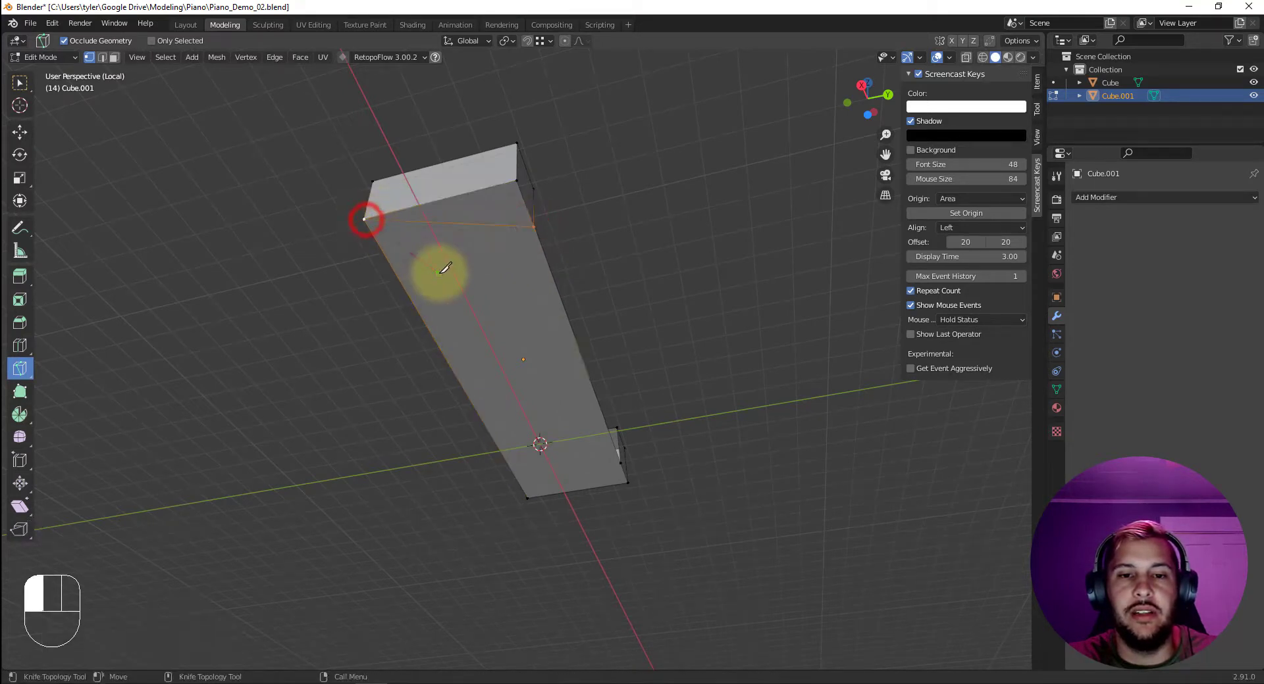
Knife-cut the underside from the recess's rear bottom vertex to the front corner at the shelf's left end.
{"action": "left_click_drag", "start_coordinate": [437, 271], "coordinate": [684, 214], "text": "alt"}
{"action": "left_click", "coordinate": [632, 478]}
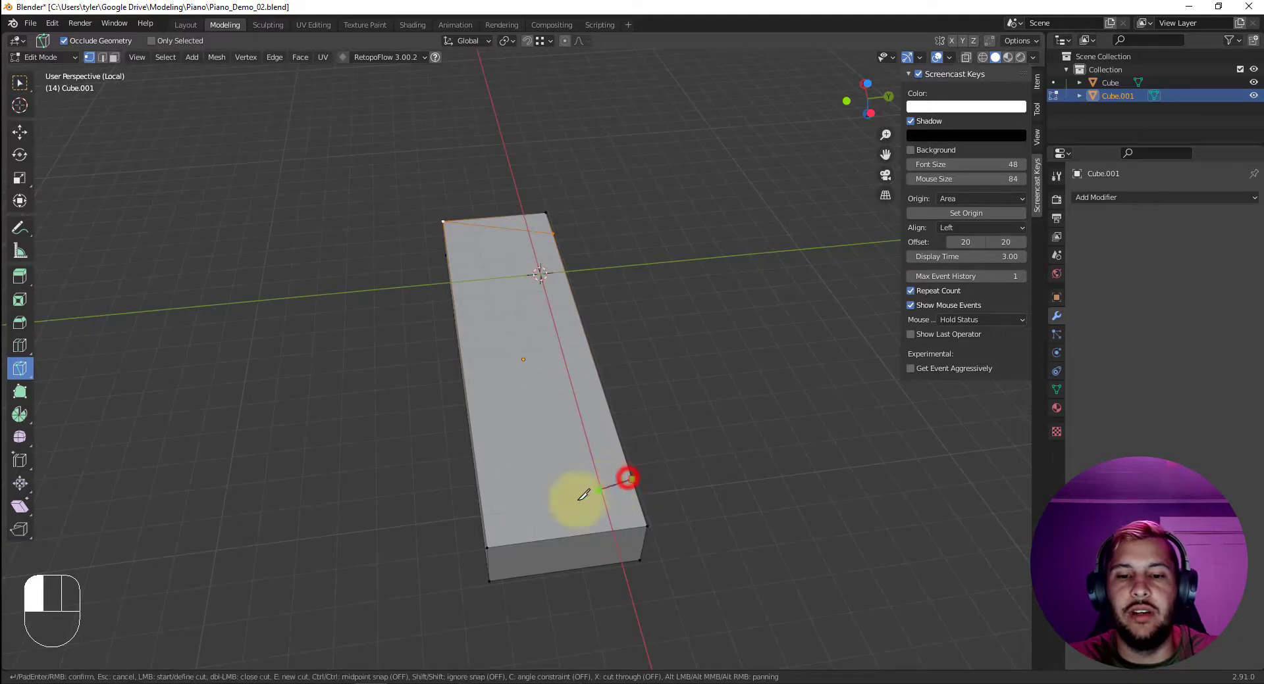
{"action": "left_click", "coordinate": [489, 543]}
{"action": "left_click_drag", "start_coordinate": [620, 437], "coordinate": [550, 263], "text": "alt"}
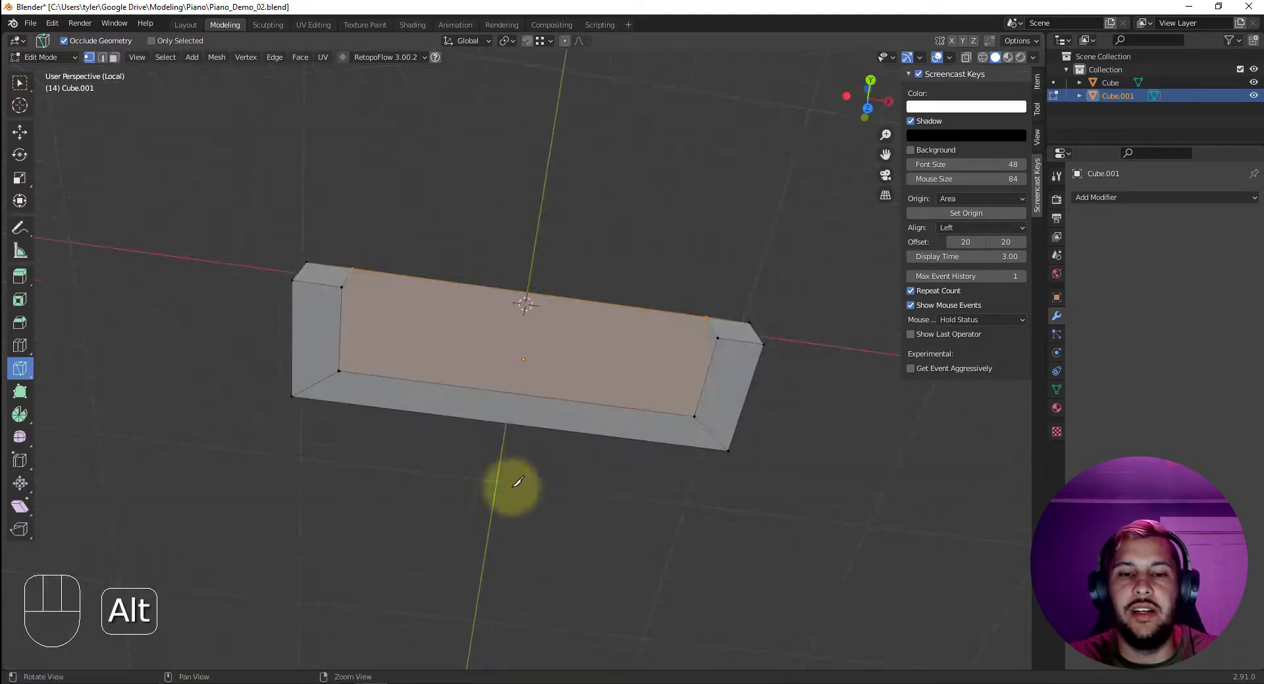
Enable the Statistics overlay and select the whole shelf mesh to check its geometry counts, then clear the selection.
{"action": "left_click_drag", "start_coordinate": [490, 497], "coordinate": [441, 315], "text": "alt"}
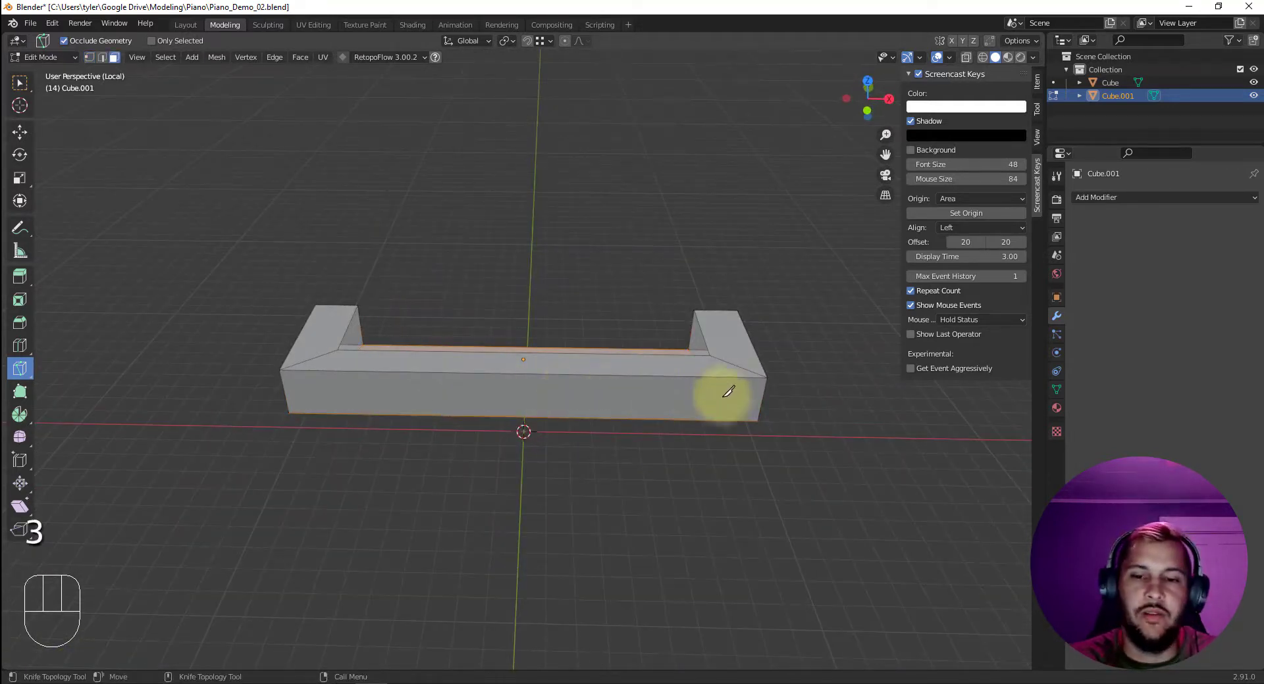
{"action": "left_click", "coordinate": [698, 388]}
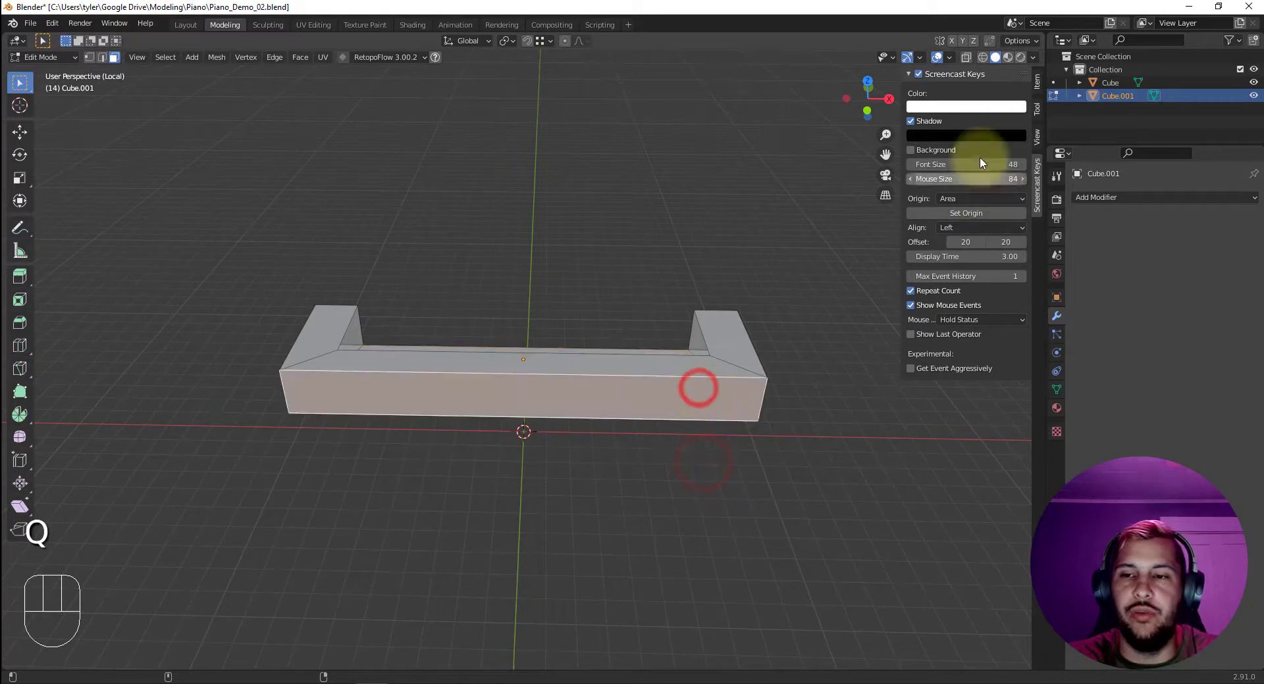
{"action": "left_click", "coordinate": [948, 57]}
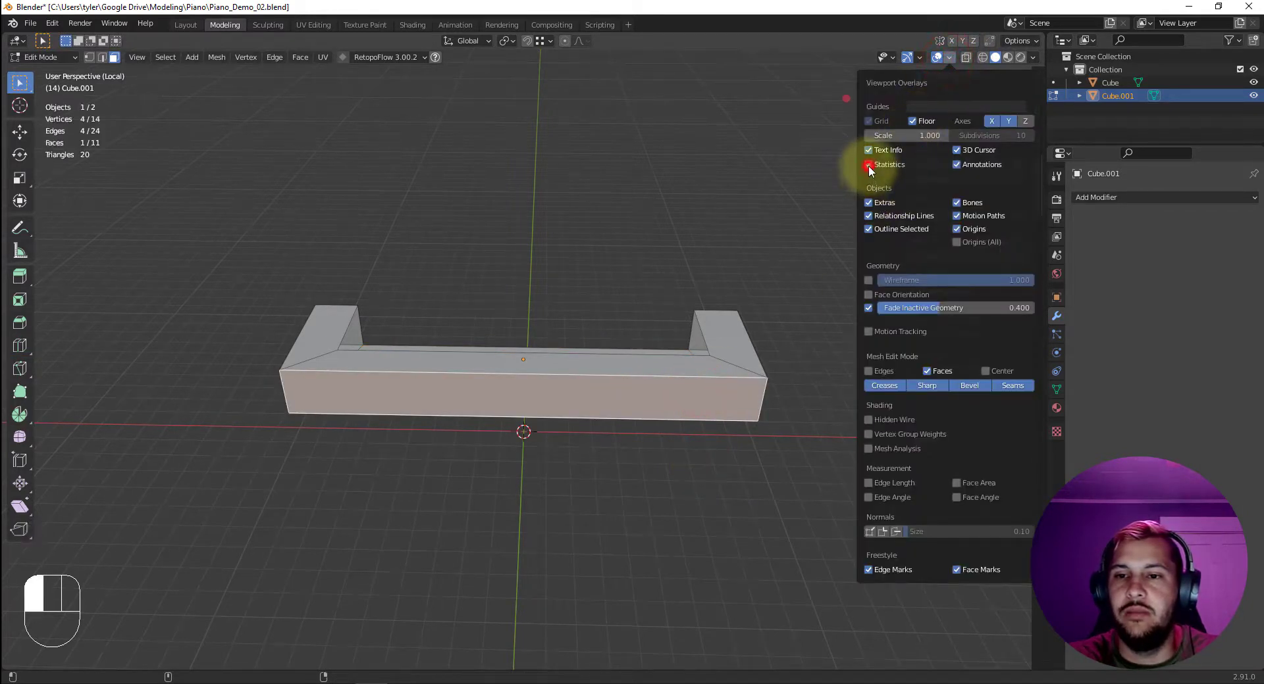
{"action": "key", "text": "ctrl+a"}
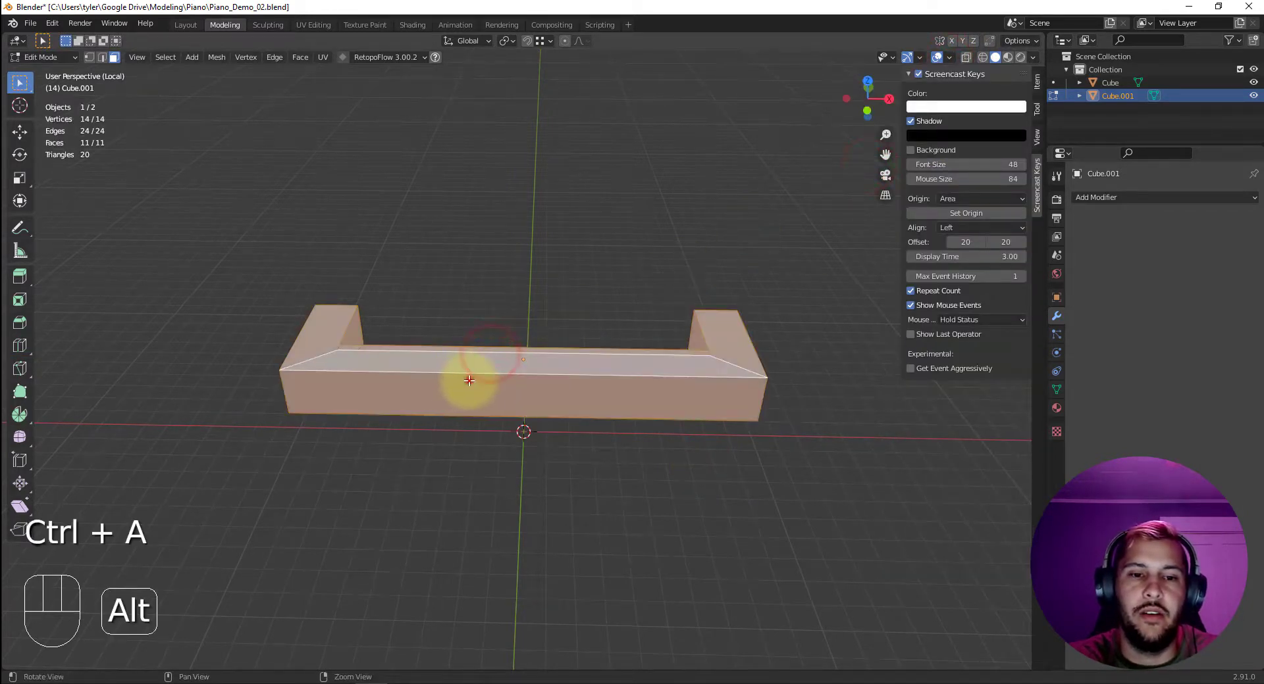
{"action": "mouse_move", "coordinate": [468, 380]}
{"action": "left_mouse_down", "text": "alt"}
{"action": "mouse_move", "coordinate": [544, 273]}
{"action": "mouse_move", "coordinate": [663, 284]}
{"action": "mouse_move", "coordinate": [651, 349]}
{"action": "mouse_move", "coordinate": [678, 338]}
{"action": "mouse_move", "coordinate": [516, 358]}
{"action": "mouse_move", "coordinate": [500, 329]}
{"action": "mouse_move", "coordinate": [637, 389]}
{"action": "mouse_move", "coordinate": [694, 358]}
{"action": "left_mouse_up", "text": "alt"}
{"action": "left_click", "coordinate": [473, 255]}
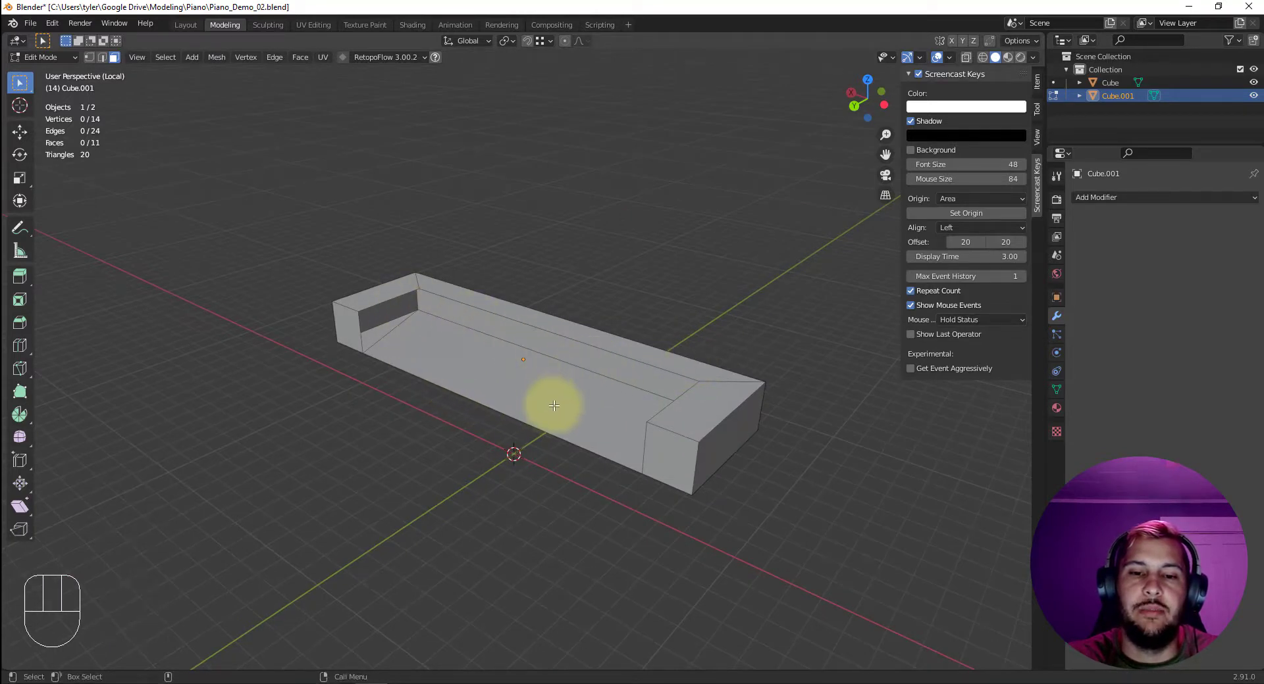
Leave local view to show the shelf together with the whole piano body.
{"action": "left_click_drag", "start_coordinate": [626, 376], "coordinate": [506, 344], "text": "alt"}
{"action": "key", "text": "shift+i"}
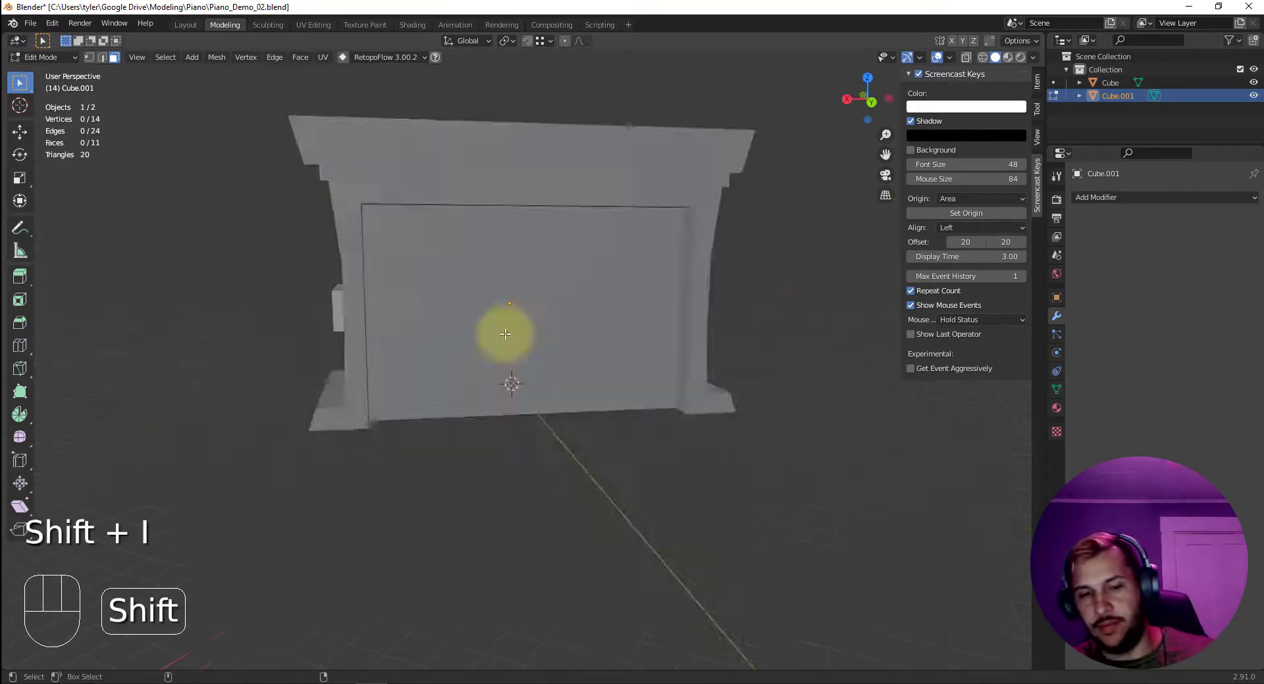
{"action": "left_click_drag", "start_coordinate": [428, 351], "coordinate": [670, 364], "text": "alt"}
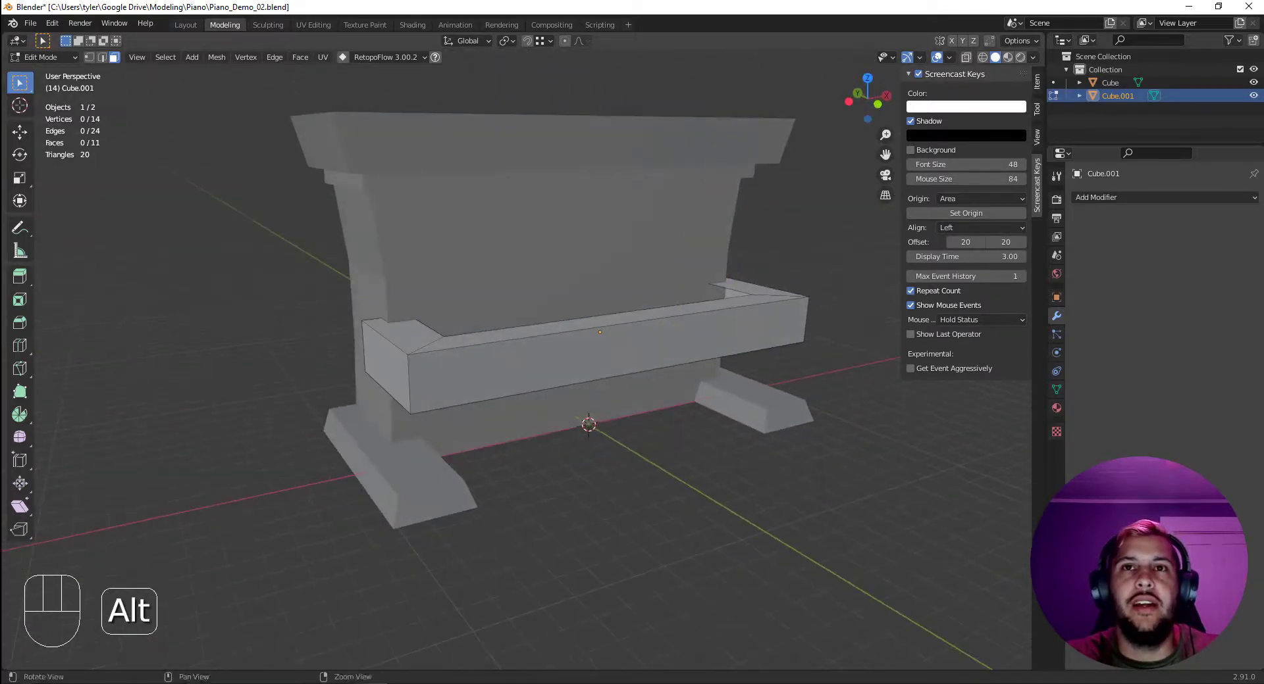
Examine the wooden end blocks beside the keys in the piano reference image.
{"action": "key", "text": "alt+Tab"}
{"action": "right_click_drag", "start_coordinate": [971, 476], "coordinate": [1098, 375]}
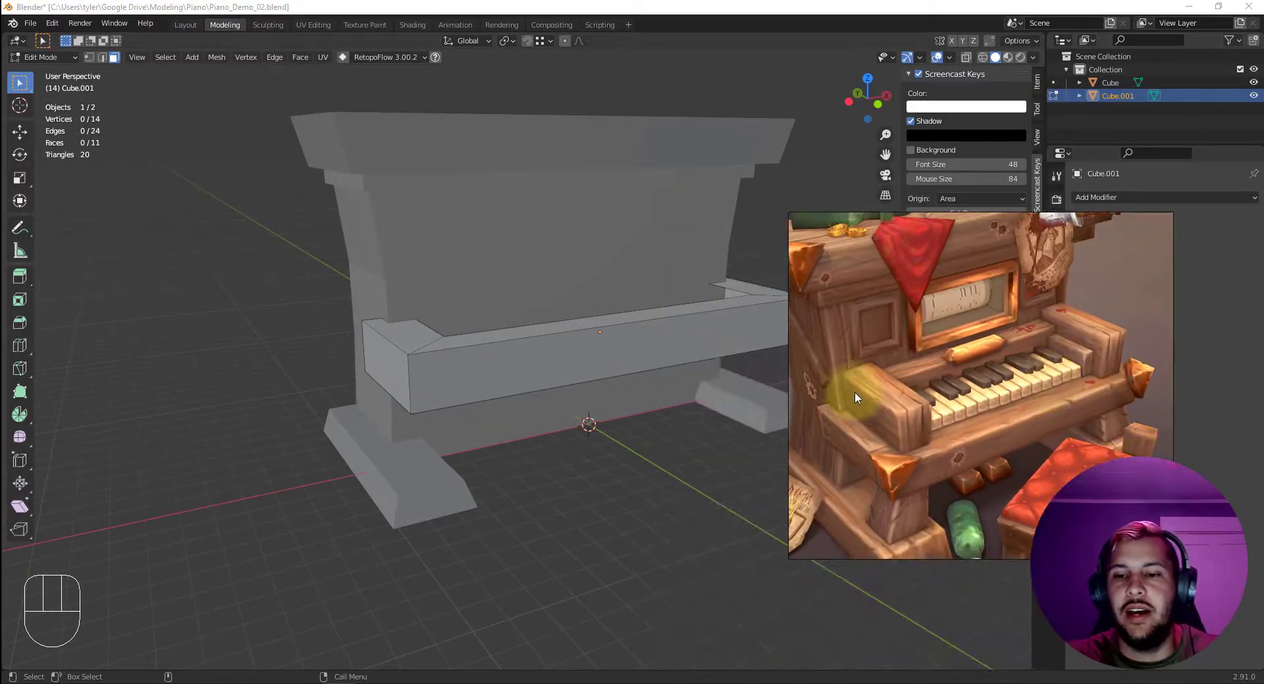
{"action": "right_click_drag", "start_coordinate": [980, 339], "coordinate": [908, 1]}
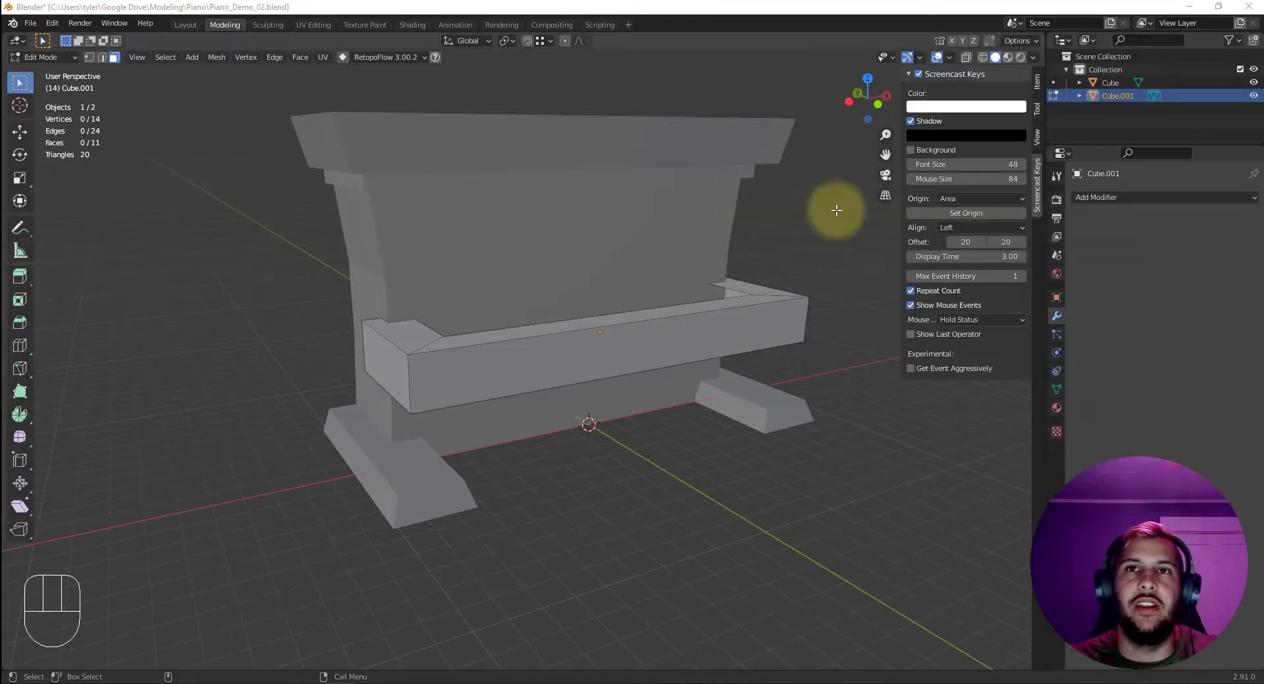
Return to Object Mode and add a 2 m mesh cube at the world origin.
{"action": "left_click_drag", "start_coordinate": [872, 329], "coordinate": [744, 288], "text": "alt"}
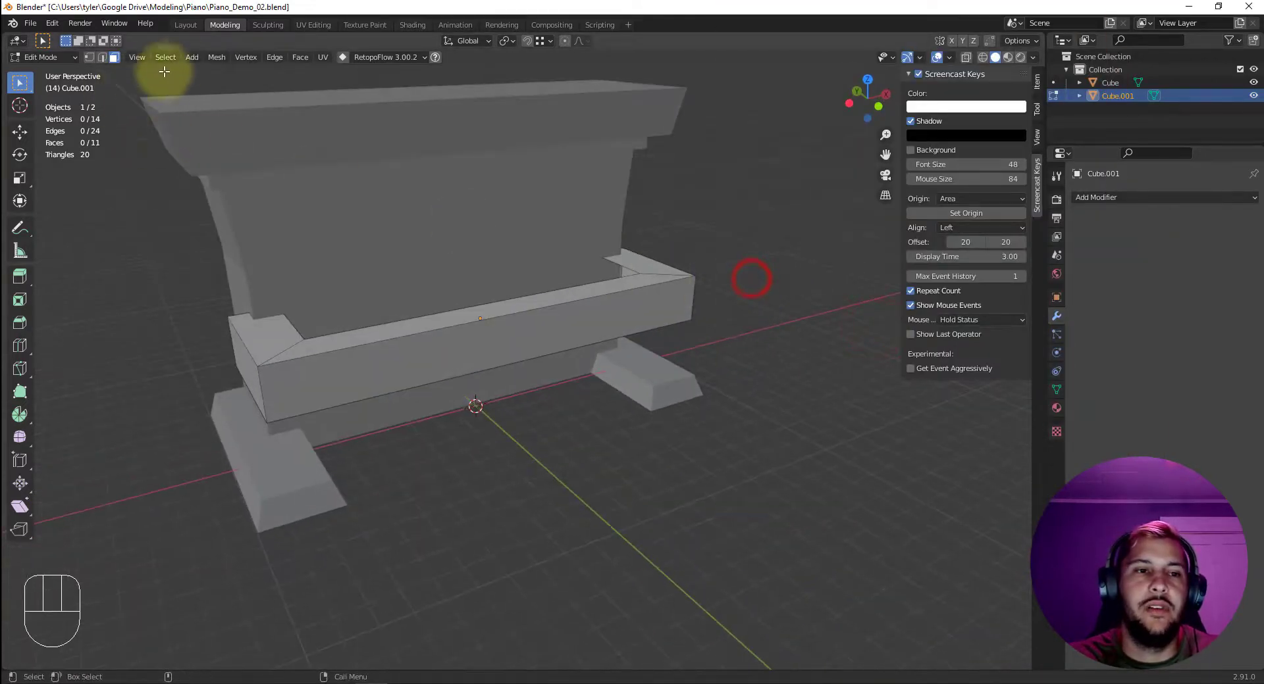
{"action": "key", "text": "Tab"}
{"action": "left_click", "coordinate": [136, 242]}
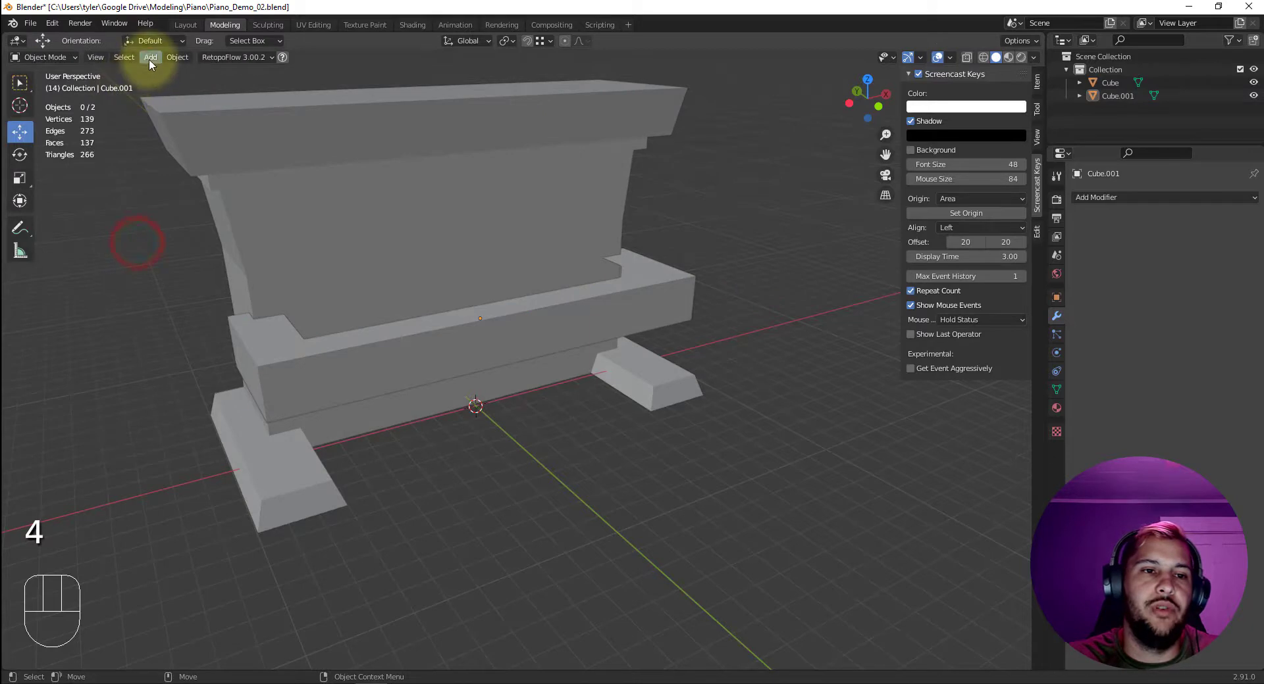
{"action": "left_click_drag", "start_coordinate": [149, 58], "coordinate": [168, 72]}
{"action": "left_click_drag", "start_coordinate": [249, 85], "coordinate": [268, 85]}
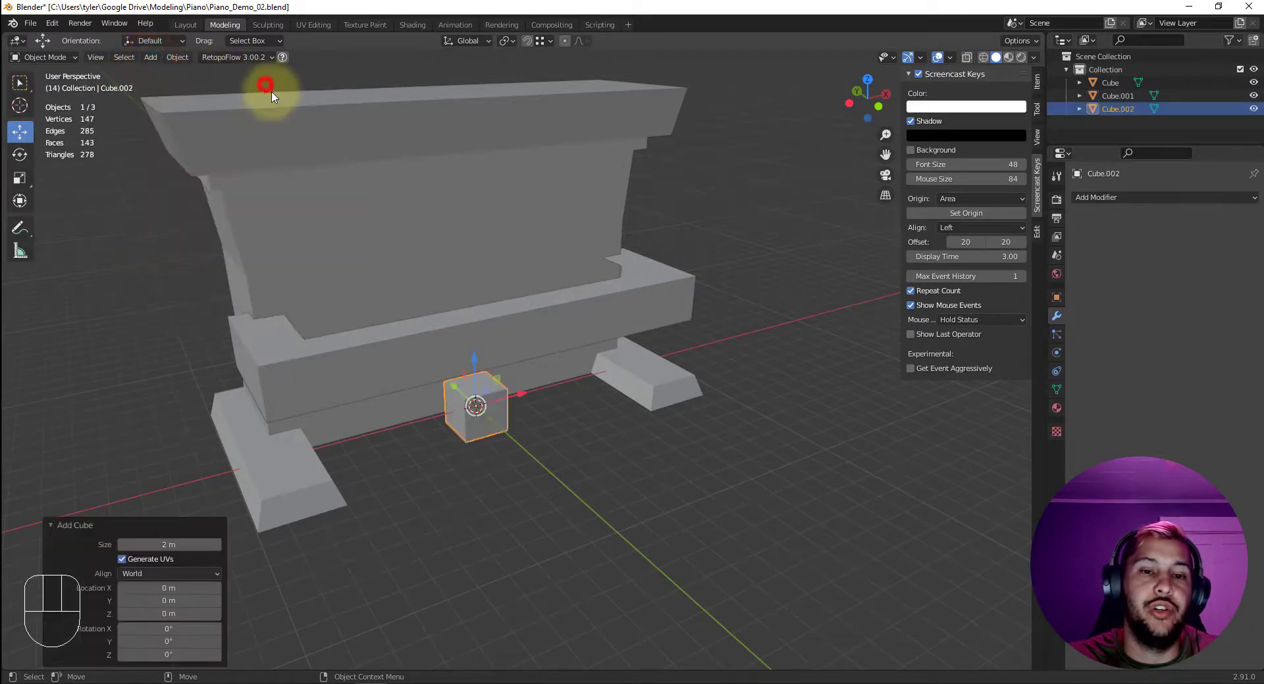
Move the cube up about 5.79 m and along X about -6.65 m overall, over the shelf's left end.
{"action": "mouse_move", "coordinate": [539, 376]}
{"action": "left_mouse_down", "text": "alt"}
{"action": "mouse_move", "coordinate": [551, 381]}
{"action": "mouse_move", "coordinate": [507, 381]}
{"action": "mouse_move", "coordinate": [543, 381]}
{"action": "left_mouse_up", "text": "alt"}
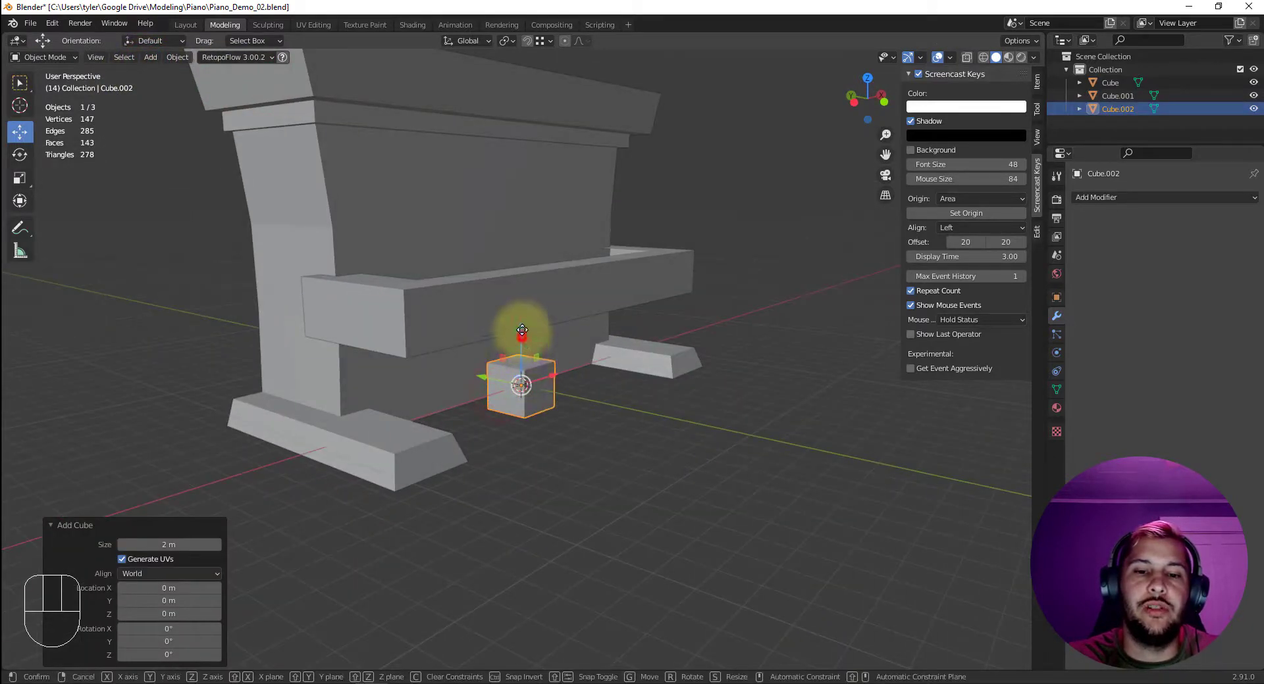
{"action": "left_click_drag", "start_coordinate": [521, 336], "coordinate": [527, 193]}
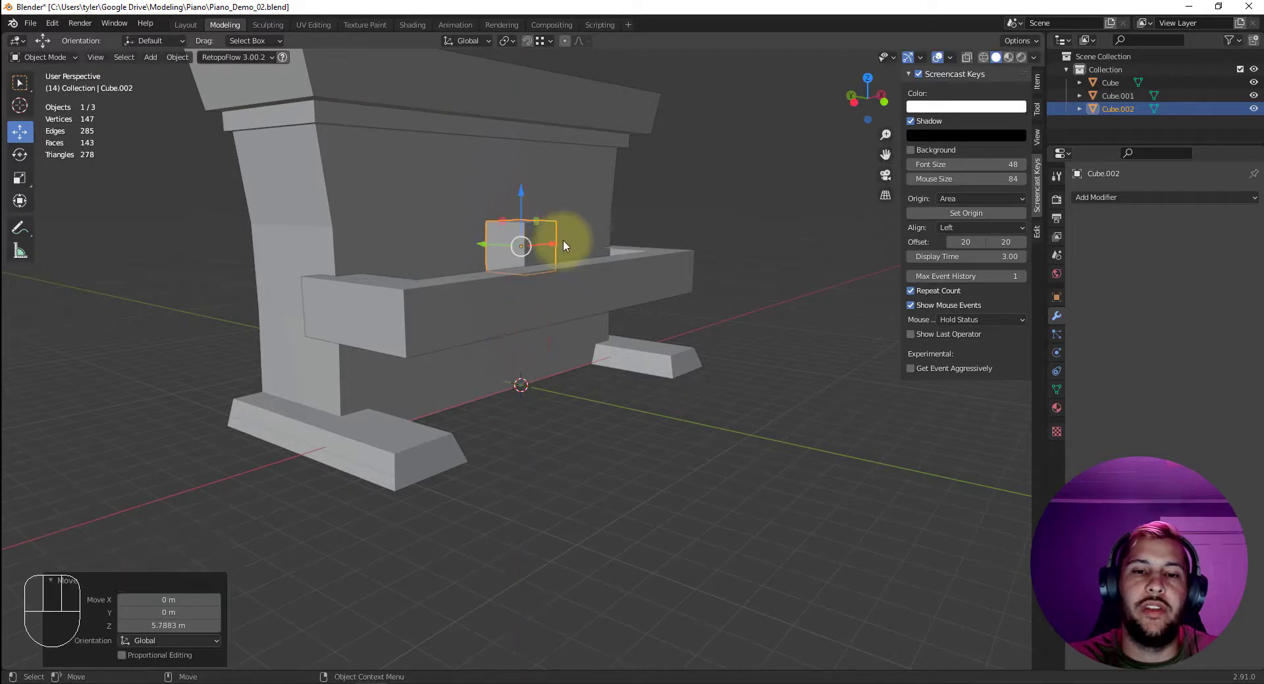
{"action": "left_click_drag", "start_coordinate": [543, 244], "coordinate": [440, 312]}
{"action": "key", "text": "v"}
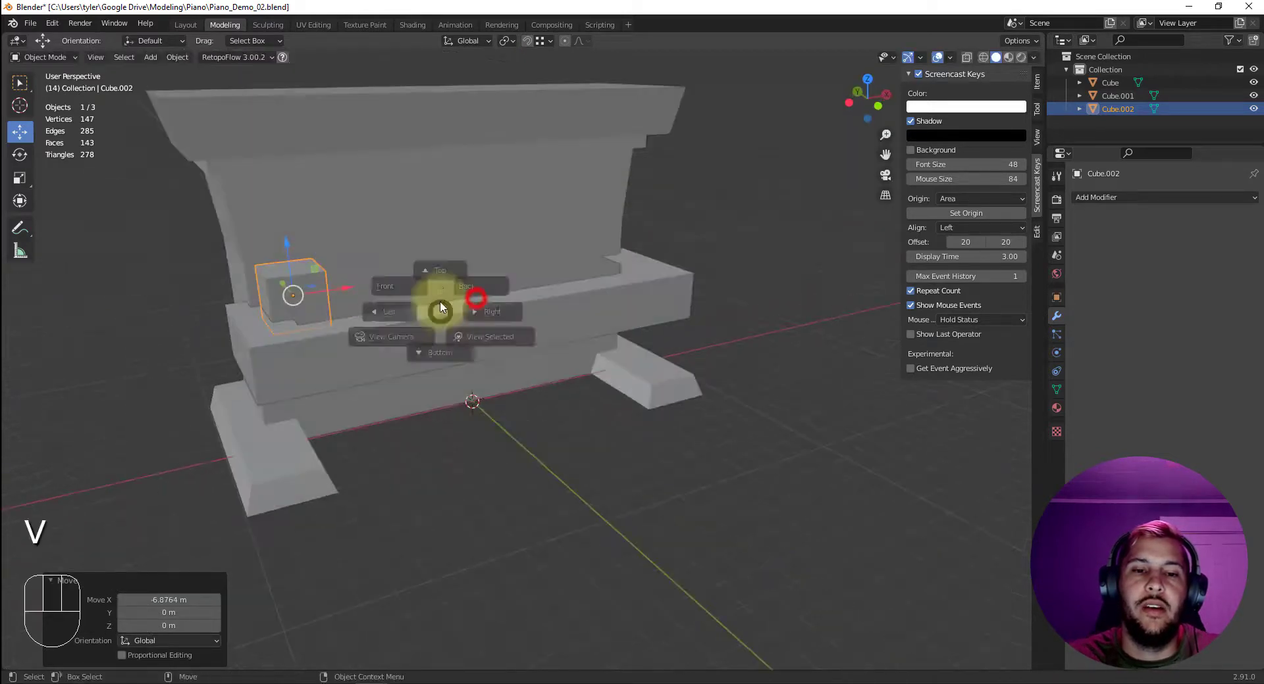
{"action": "left_click", "coordinate": [382, 272]}
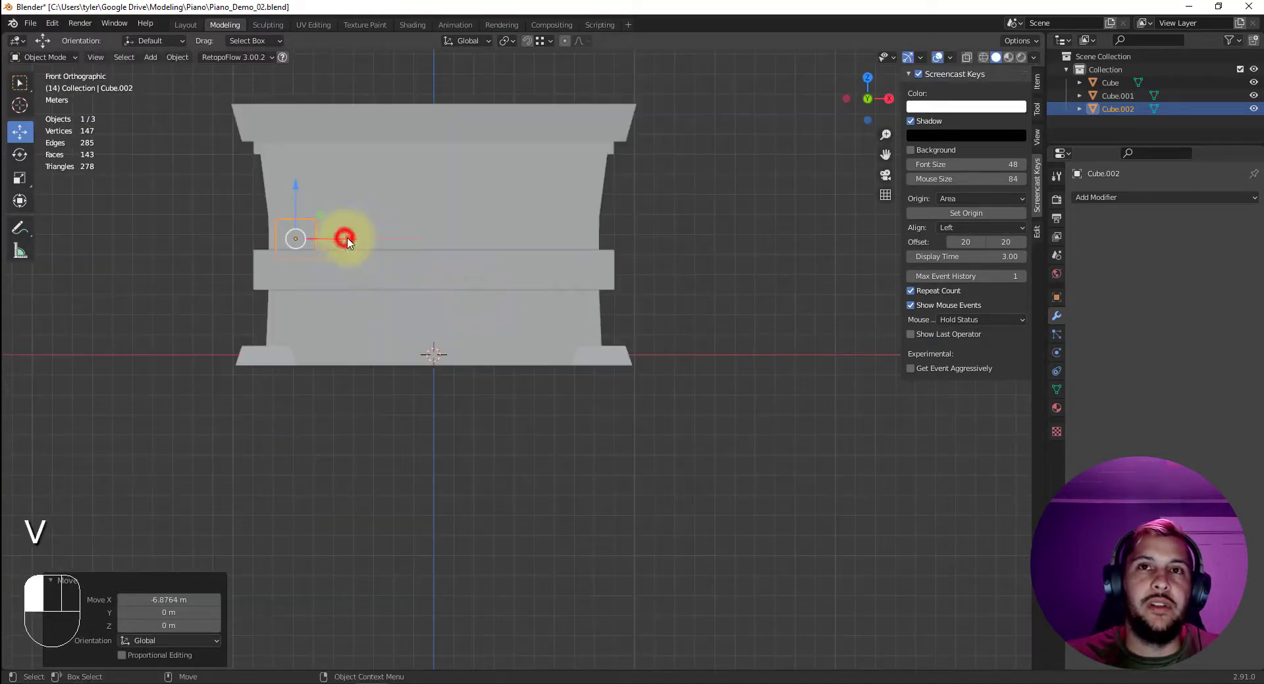
{"action": "left_click_drag", "start_coordinate": [347, 243], "coordinate": [347, 238]}
Scale the cube to about 0.918 along X and 1.67 along Y to form an elongated end block.
{"action": "key", "text": "r"}
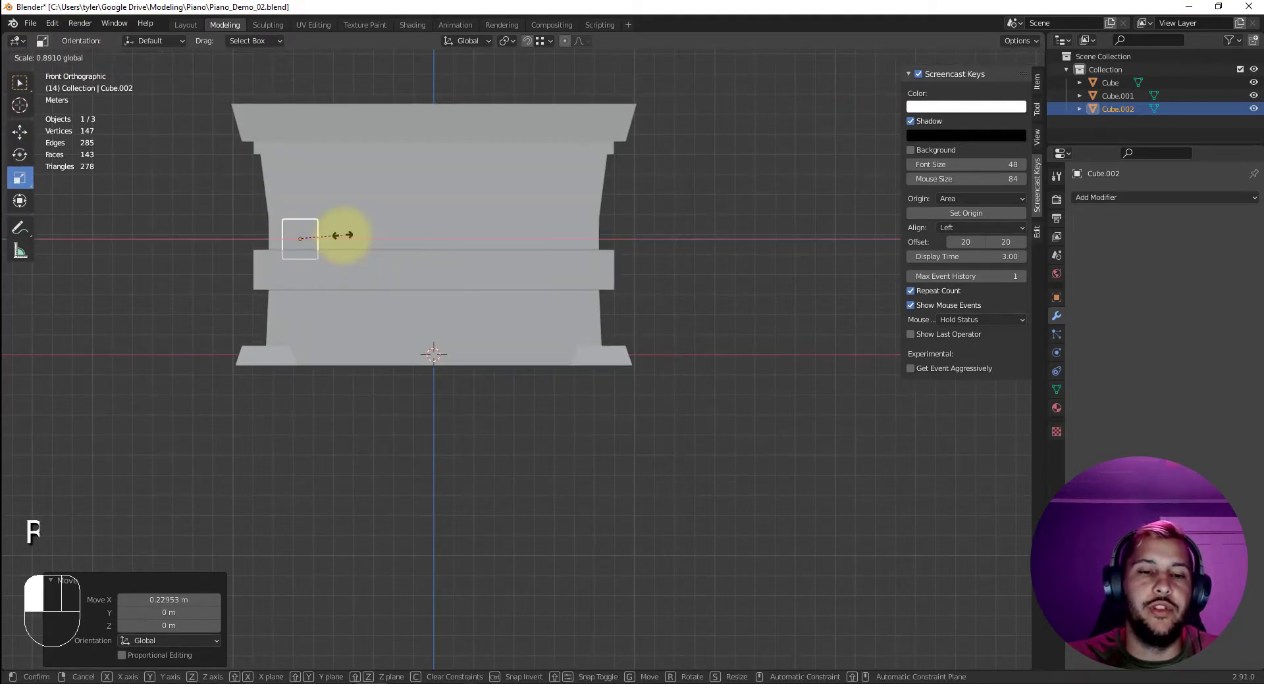
{"action": "left_click", "coordinate": [343, 235]}
{"action": "left_click_drag", "start_coordinate": [350, 268], "coordinate": [428, 337], "text": "alt"}
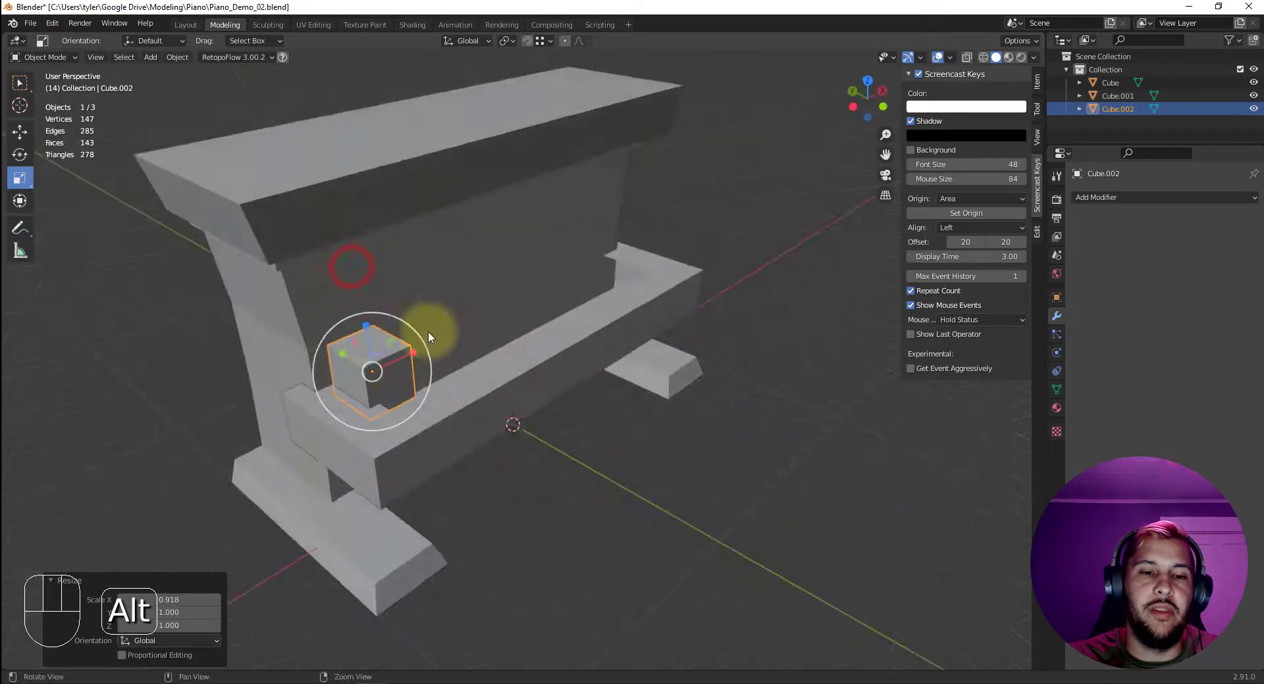
{"action": "left_click_drag", "start_coordinate": [346, 358], "coordinate": [344, 352]}
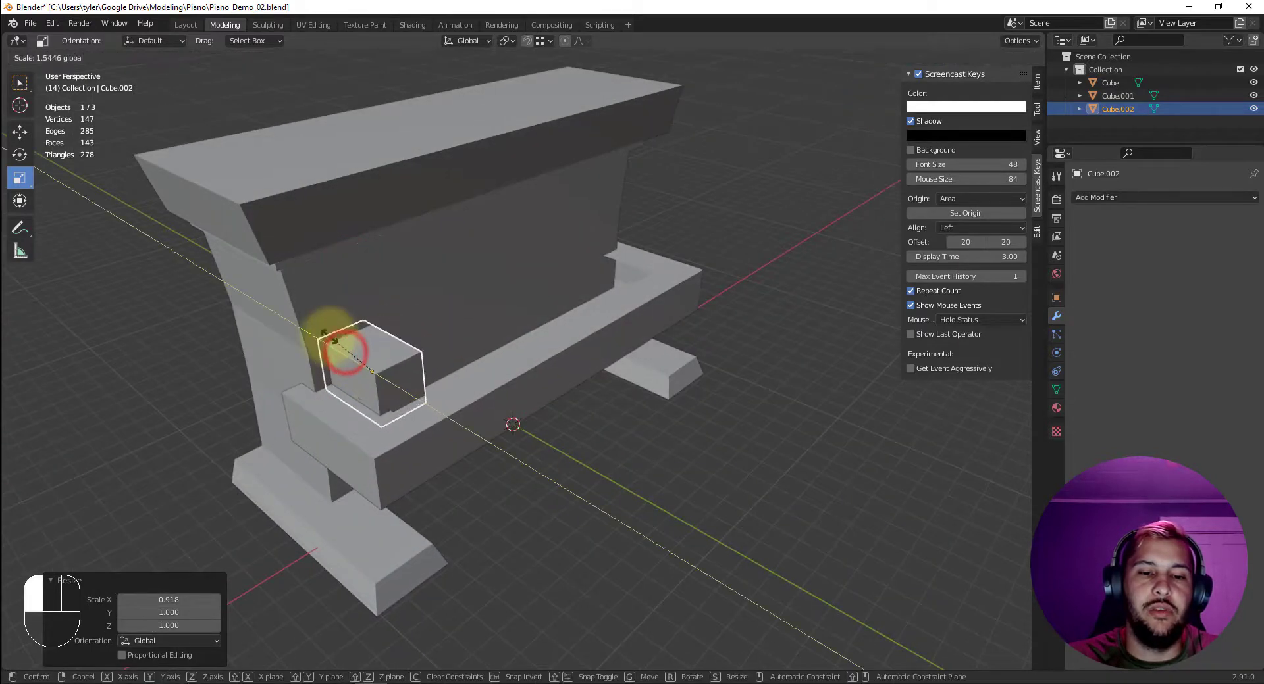
{"action": "left_click", "coordinate": [322, 328]}
Adjust the block's position on the shelf's left end, shifting it about -0.3 m along X.
{"action": "key", "text": "w"}
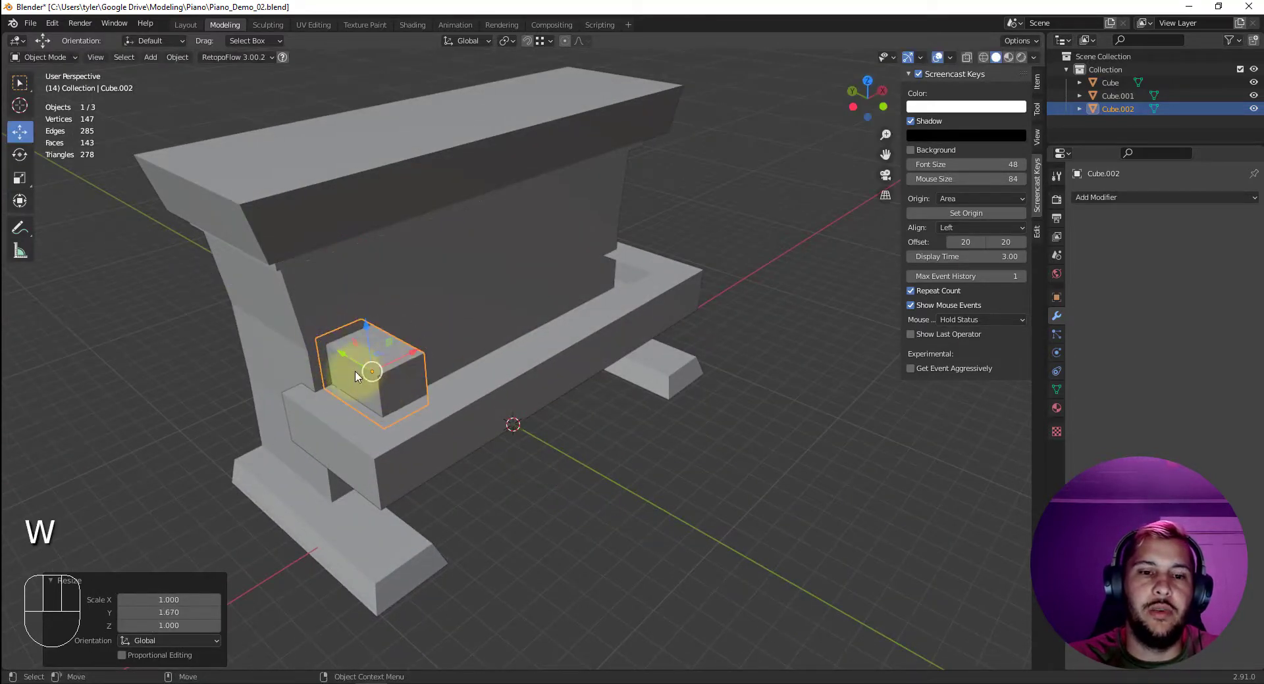
{"action": "left_click_drag", "start_coordinate": [338, 356], "coordinate": [417, 352]}
{"action": "key", "text": "r"}
{"action": "key", "text": "w"}
Turn on the Wireframe overlay for all objects and clear the selection.
{"action": "left_click", "coordinate": [946, 58]}
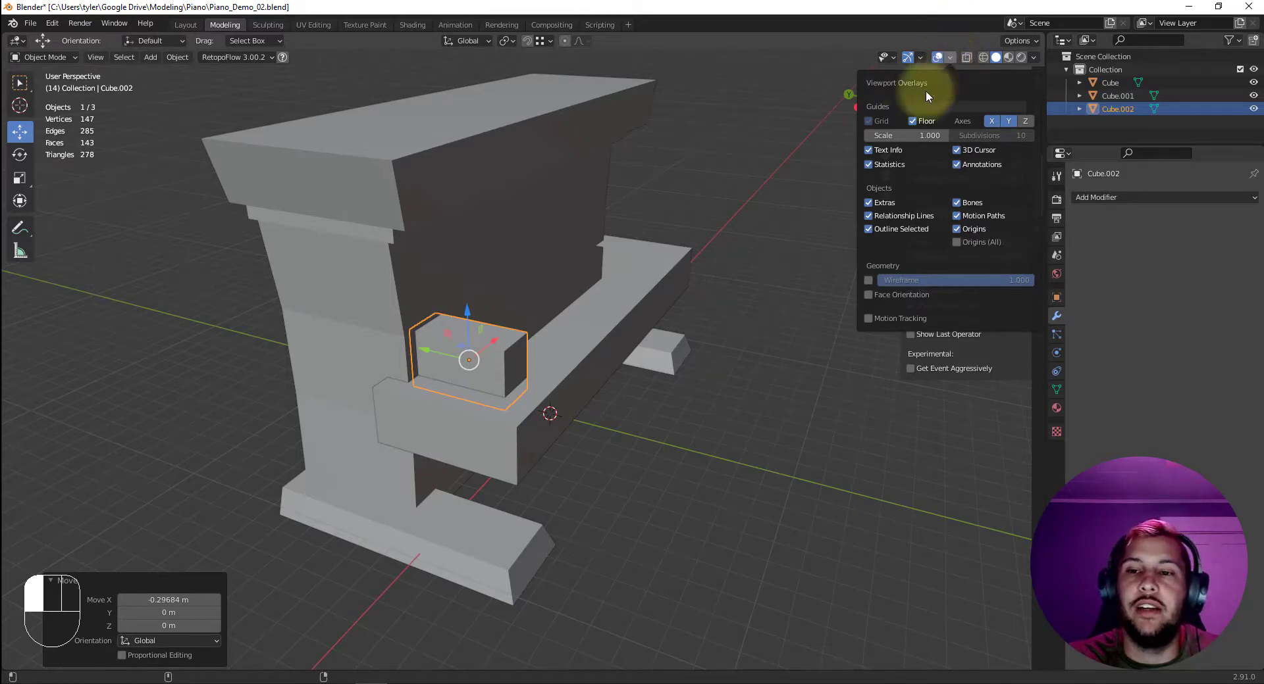
{"action": "left_click", "coordinate": [880, 165]}
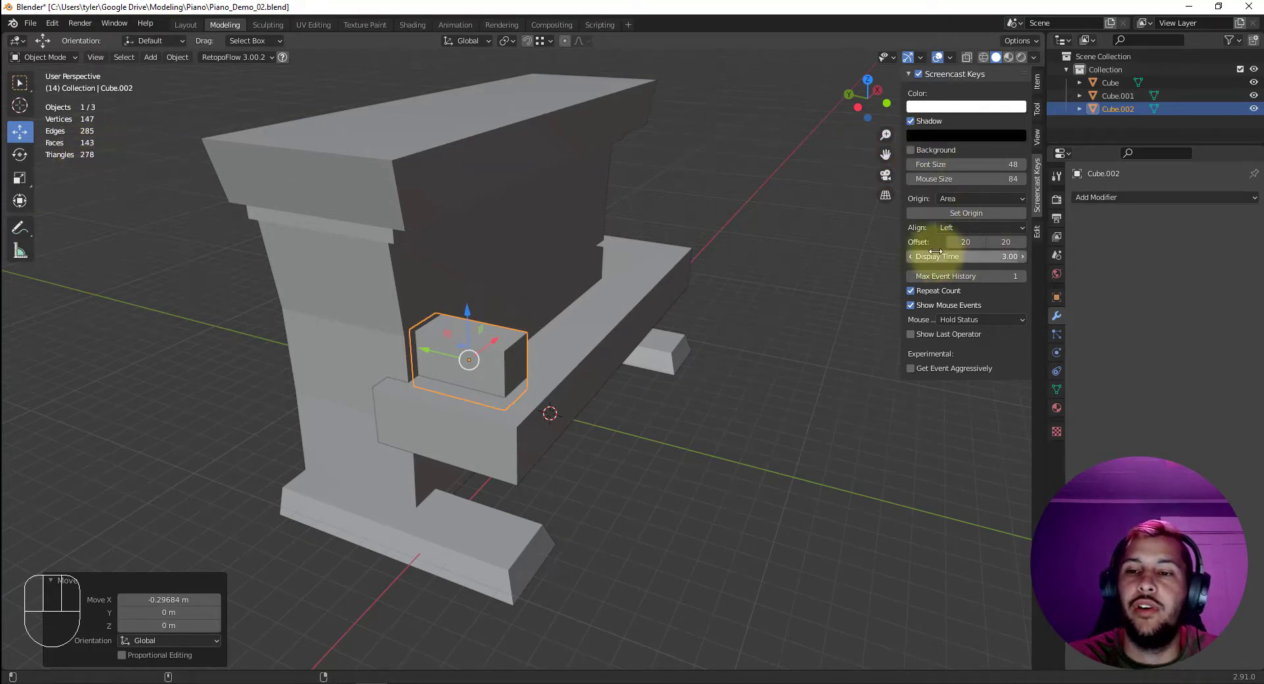
{"action": "left_click", "coordinate": [951, 58]}
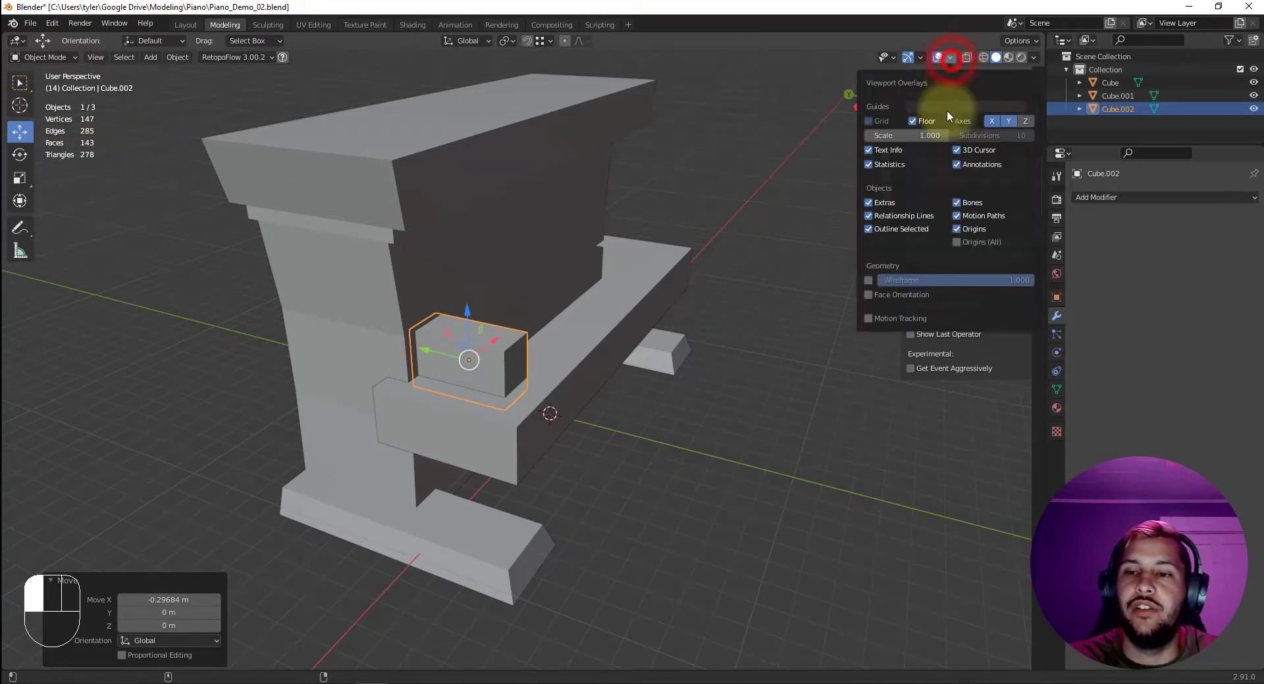
{"action": "left_click", "coordinate": [870, 281]}
{"action": "left_click", "coordinate": [722, 377]}
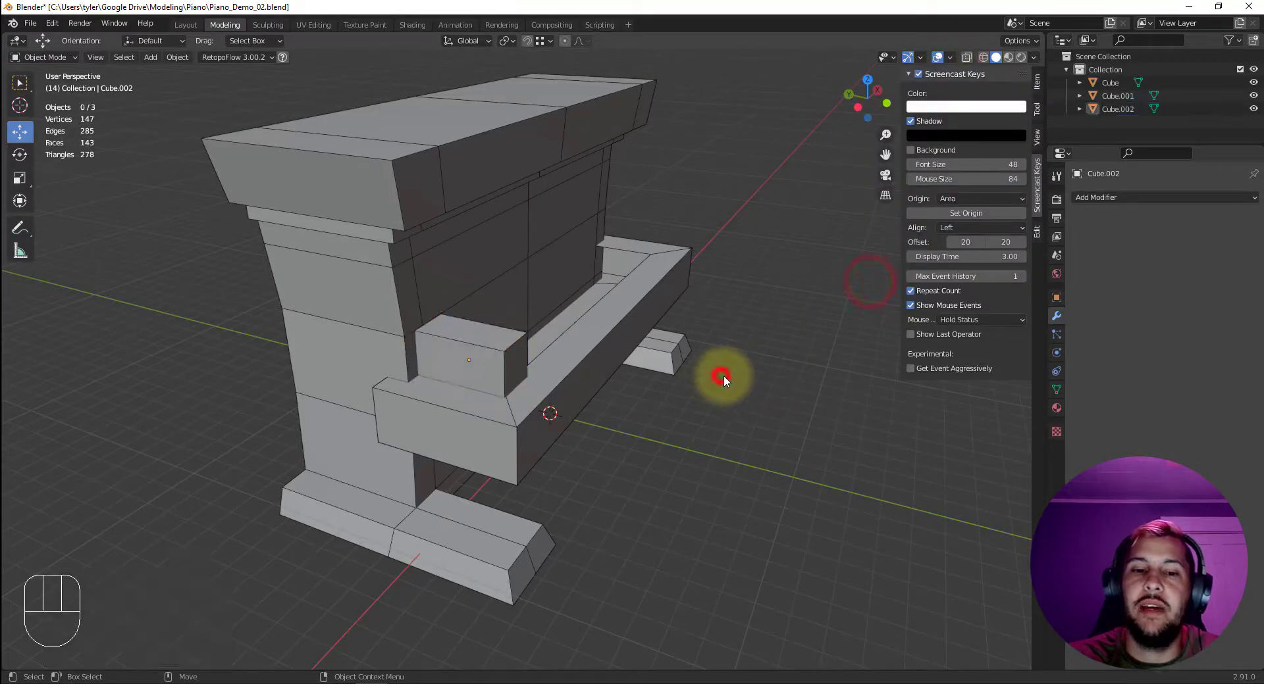
{"action": "scroll", "coordinate": [815, 347], "scroll_direction": "down", "scroll_amount": 2}
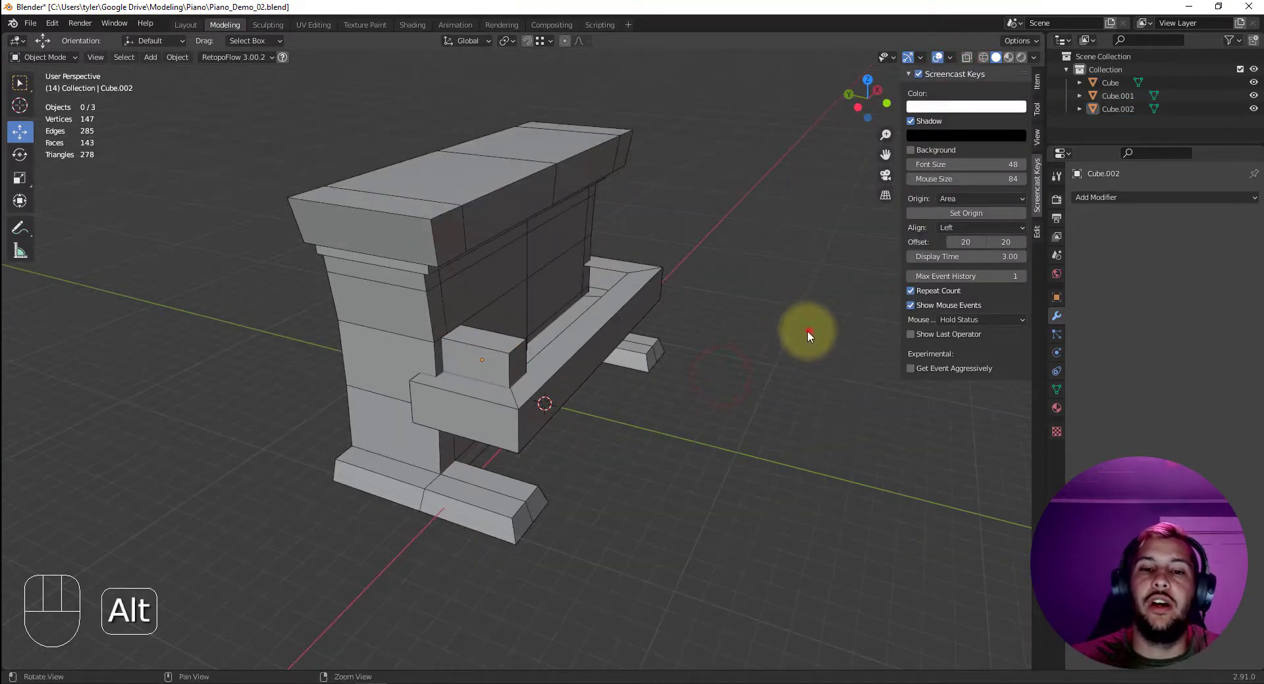
{"action": "left_click_drag", "start_coordinate": [806, 330], "coordinate": [535, 323], "text": "alt"}
{"action": "left_click_drag", "start_coordinate": [533, 418], "coordinate": [480, 314], "text": "alt"}
{"action": "left_click", "coordinate": [625, 410]}
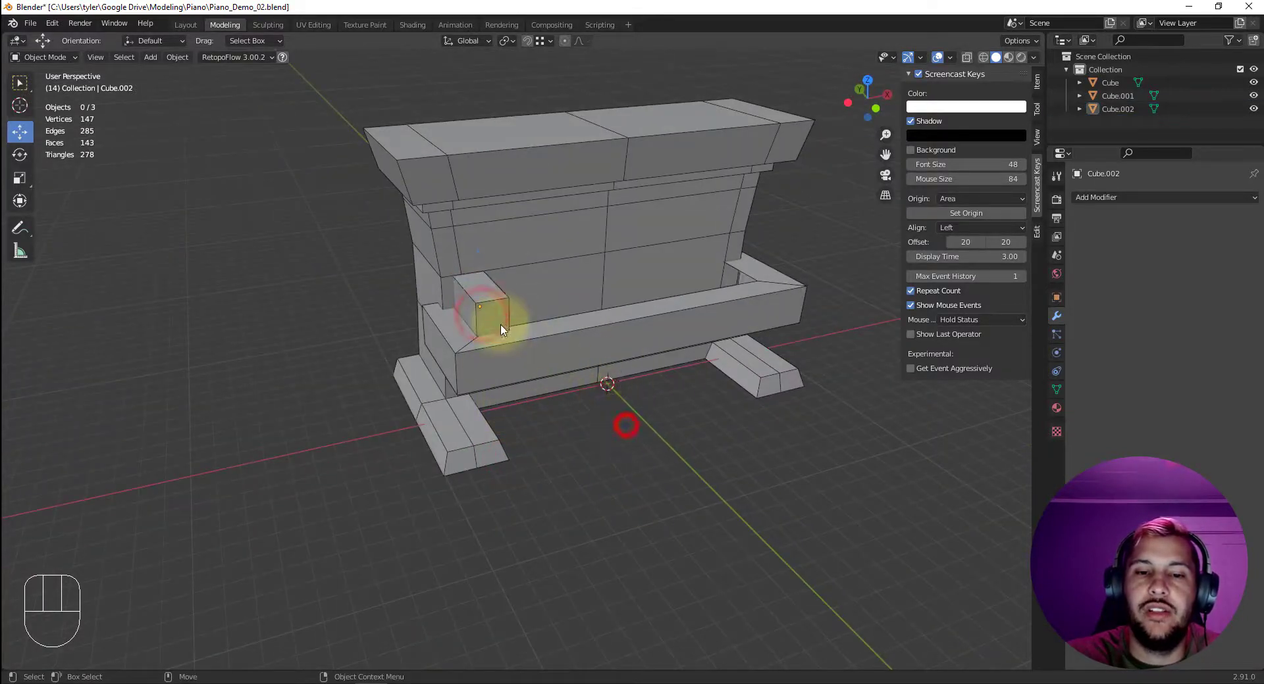
{"action": "left_click", "coordinate": [495, 312]}
{"action": "left_click", "coordinate": [602, 408]}
{"action": "mouse_move", "coordinate": [521, 372]}
{"action": "left_mouse_down", "text": "alt"}
{"action": "mouse_move", "coordinate": [592, 375]}
{"action": "mouse_move", "coordinate": [526, 382]}
{"action": "left_mouse_up", "text": "alt"}
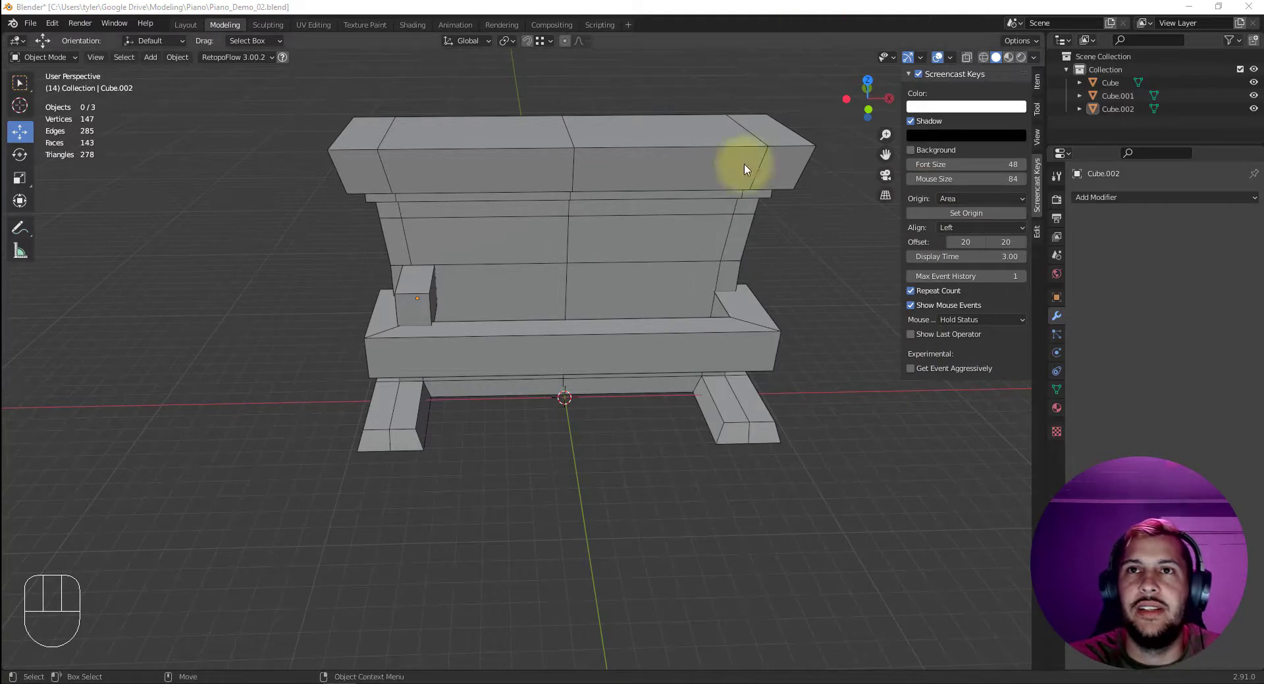
{"action": "left_click", "coordinate": [423, 310]}
{"action": "left_click_drag", "start_coordinate": [488, 330], "coordinate": [437, 310], "text": "alt"}
{"action": "key", "text": "ctrl+d"}
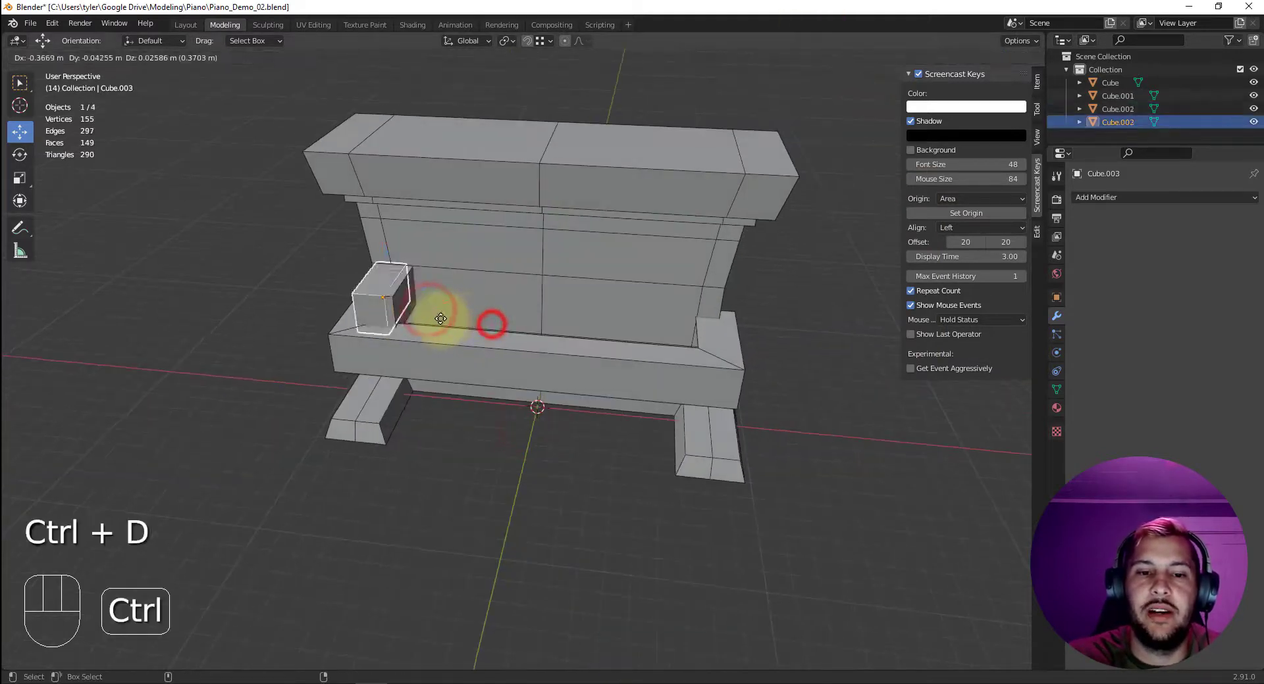
{"action": "right_click", "coordinate": [428, 317]}
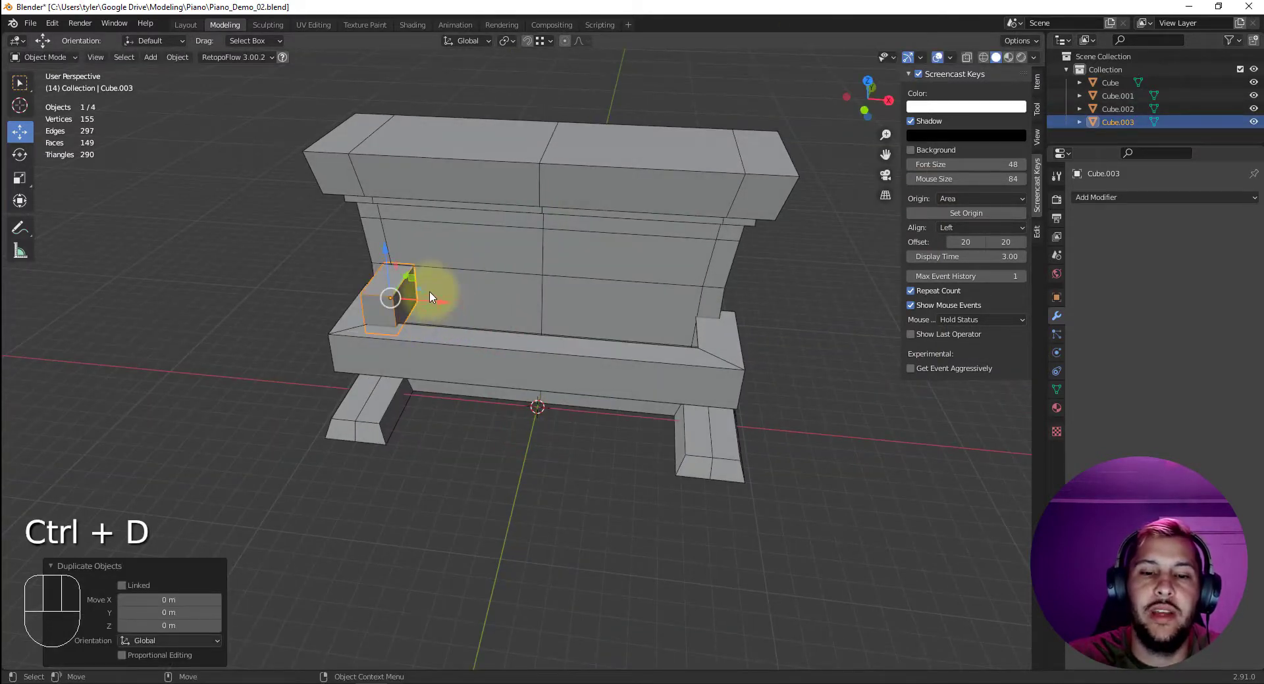
{"action": "key", "text": "Delete"}
Delete the extra copy of the end block and duplicate the original block in place with Duplicate Objects.
{"action": "left_click", "coordinate": [389, 294]}
{"action": "left_click", "coordinate": [1111, 113]}
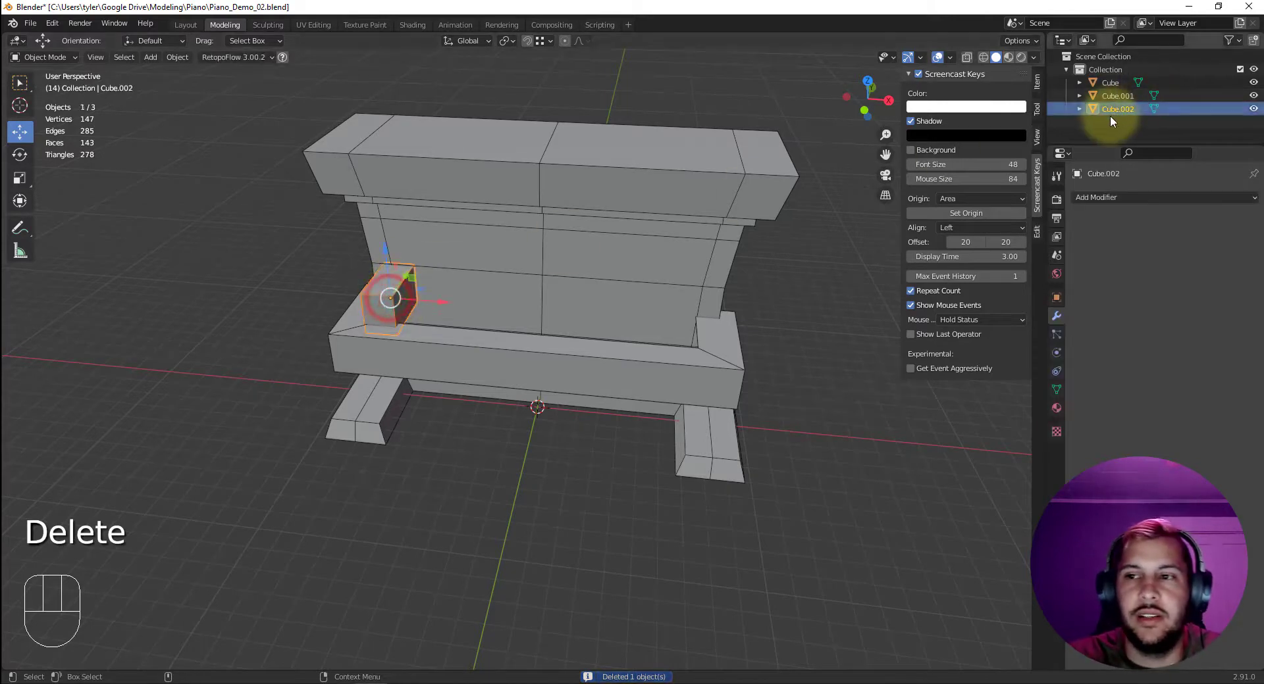
{"action": "right_click", "coordinate": [1109, 112]}
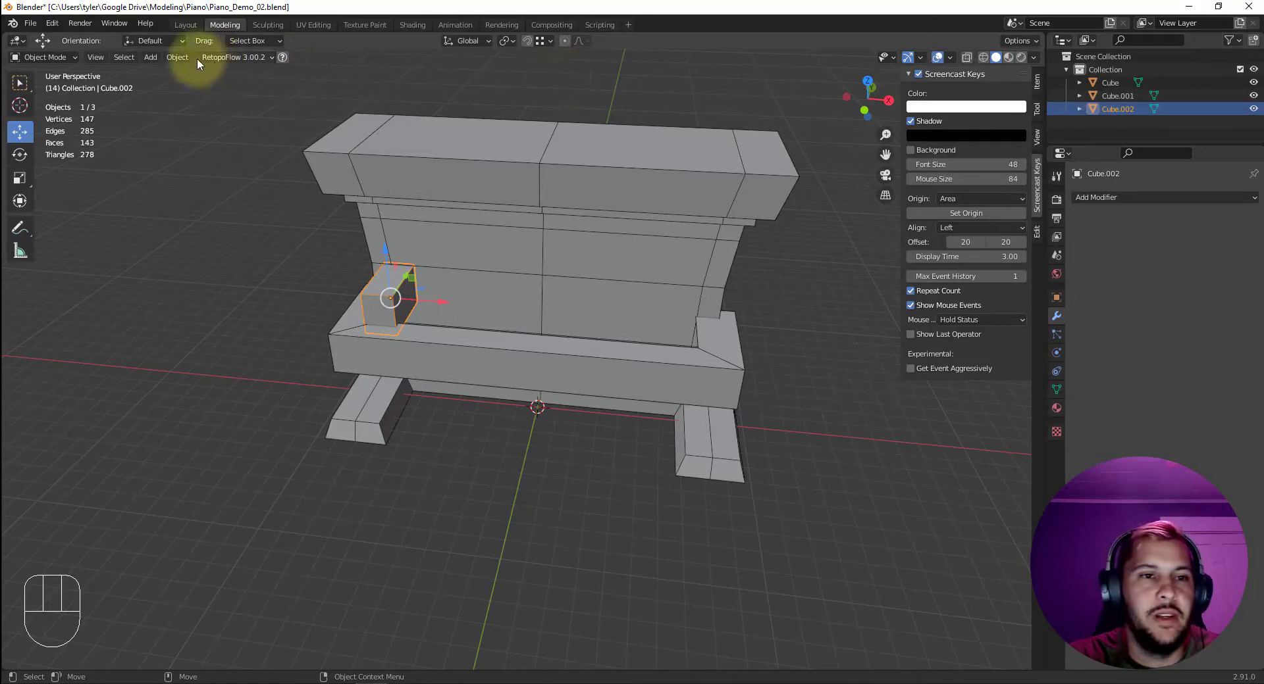
{"action": "left_click", "coordinate": [177, 57]}
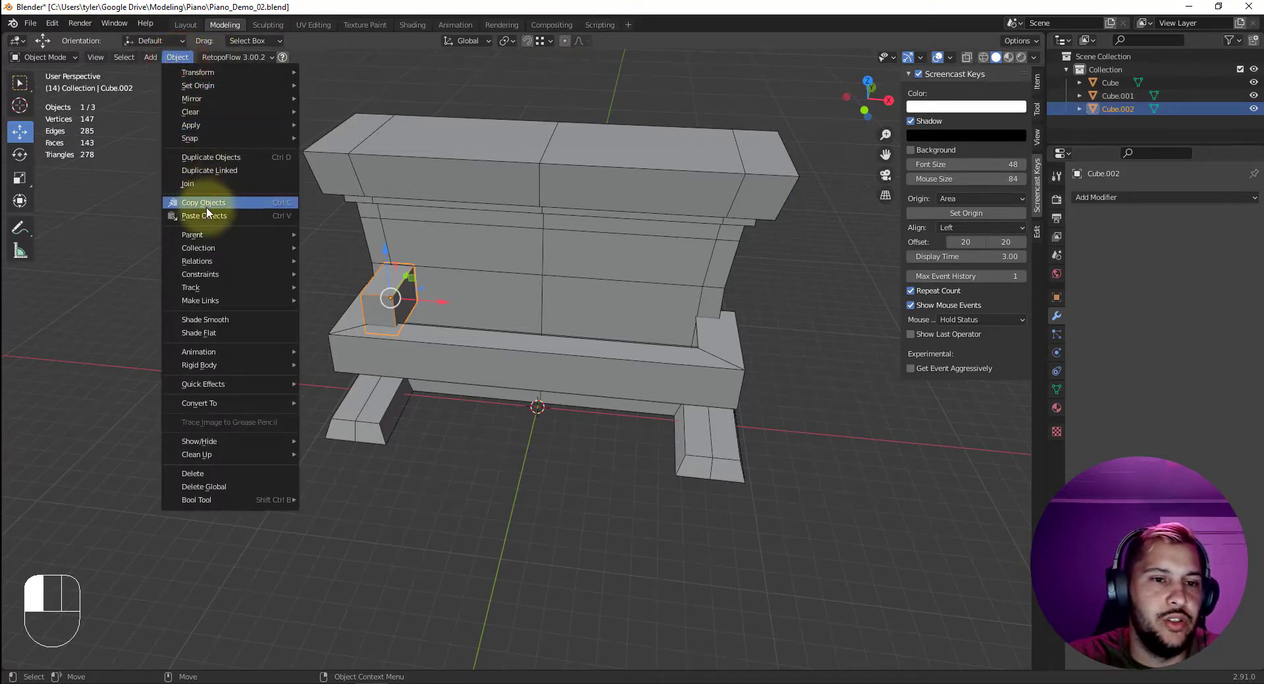
{"action": "left_click", "coordinate": [221, 160]}
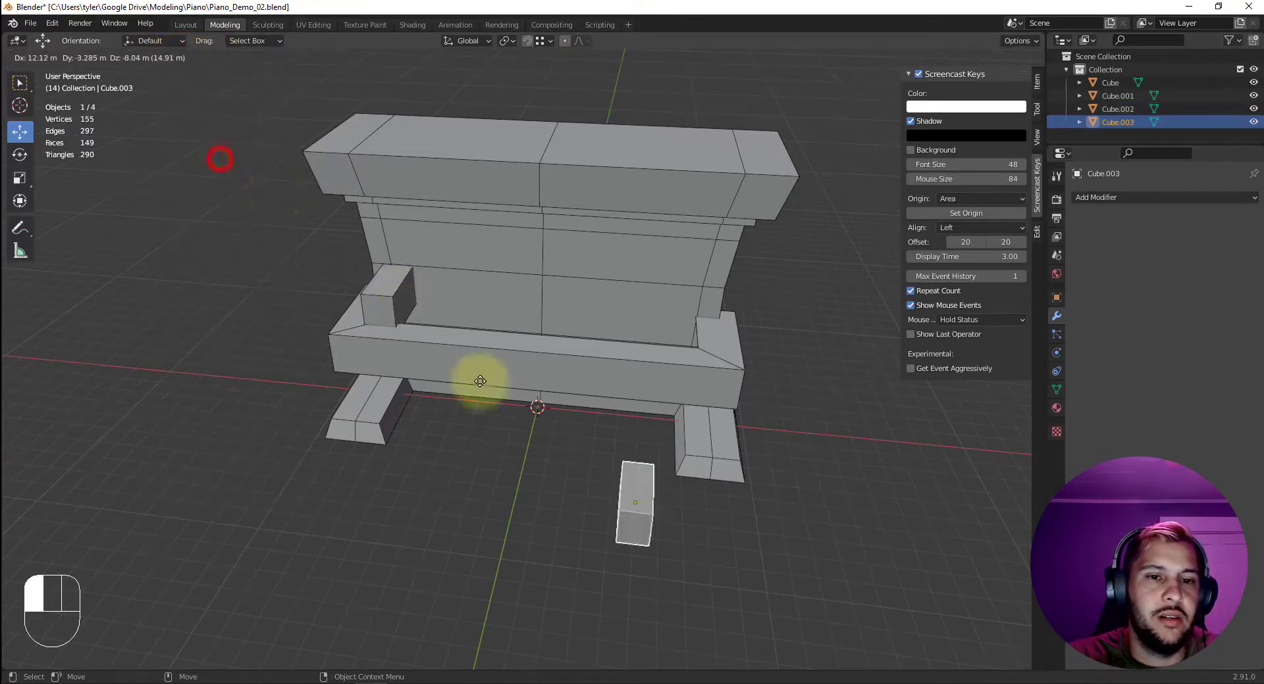
{"action": "right_click", "coordinate": [366, 281]}
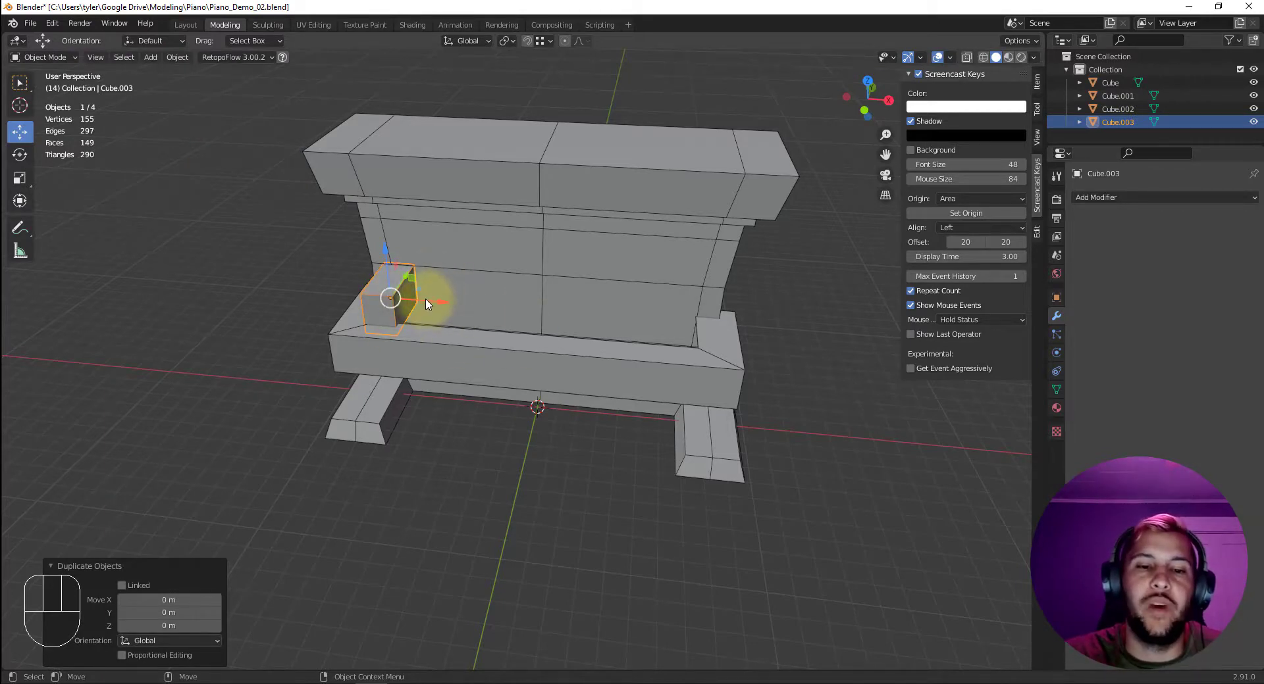
Move the duplicate inward along X beside the end block, narrow it along X, and scale it to 0.905 along Y.
{"action": "mouse_move", "coordinate": [432, 306]}
{"action": "left_mouse_down"}
{"action": "mouse_move", "coordinate": [468, 310]}
{"action": "mouse_move", "coordinate": [434, 314]}
{"action": "left_mouse_up"}
{"action": "scroll", "coordinate": [435, 313], "scroll_direction": "up", "scroll_amount": 3}
{"action": "middle_click_drag", "start_coordinate": [435, 313], "coordinate": [566, 306], "text": "alt"}
{"action": "key", "text": "alt+e"}
{"action": "key", "text": "r"}
{"action": "left_click_drag", "start_coordinate": [530, 237], "coordinate": [524, 213]}
{"action": "scroll", "coordinate": [470, 274], "scroll_direction": "up", "scroll_amount": 4}
{"action": "left_click_drag", "start_coordinate": [472, 283], "coordinate": [556, 344], "text": "alt"}
{"action": "left_click_drag", "start_coordinate": [552, 175], "coordinate": [461, 189], "text": "alt"}
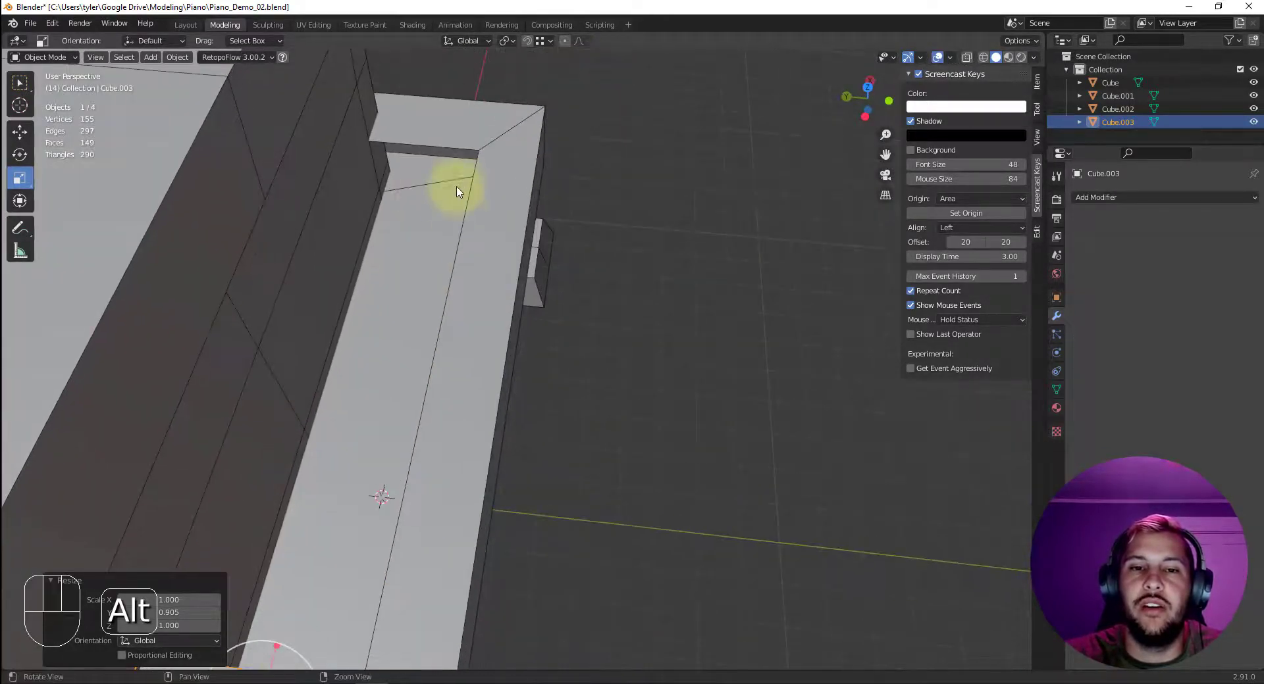
{"action": "left_click_drag", "start_coordinate": [443, 366], "coordinate": [593, 285], "text": "alt"}
Turn on vertex snapping and reposition the thin block along Y, shifting it about 0.485 m with a further 0.289 m adjustment.
{"action": "key", "text": "w"}
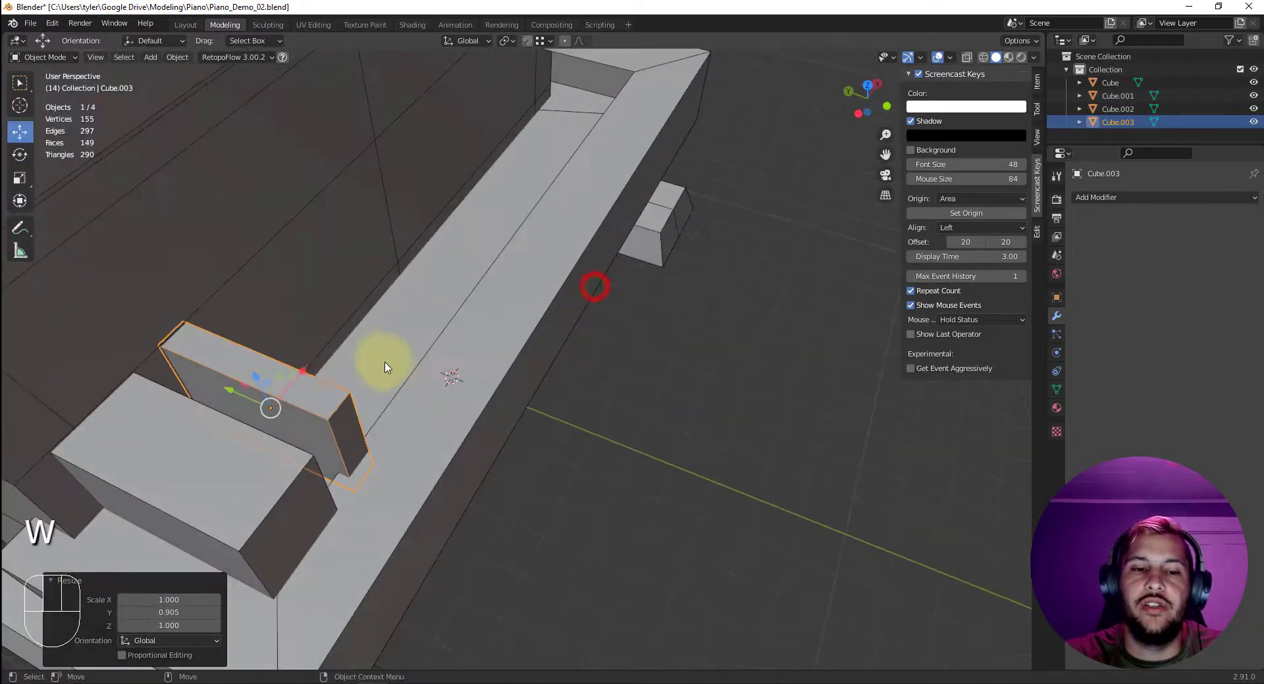
{"action": "key", "text": "x"}
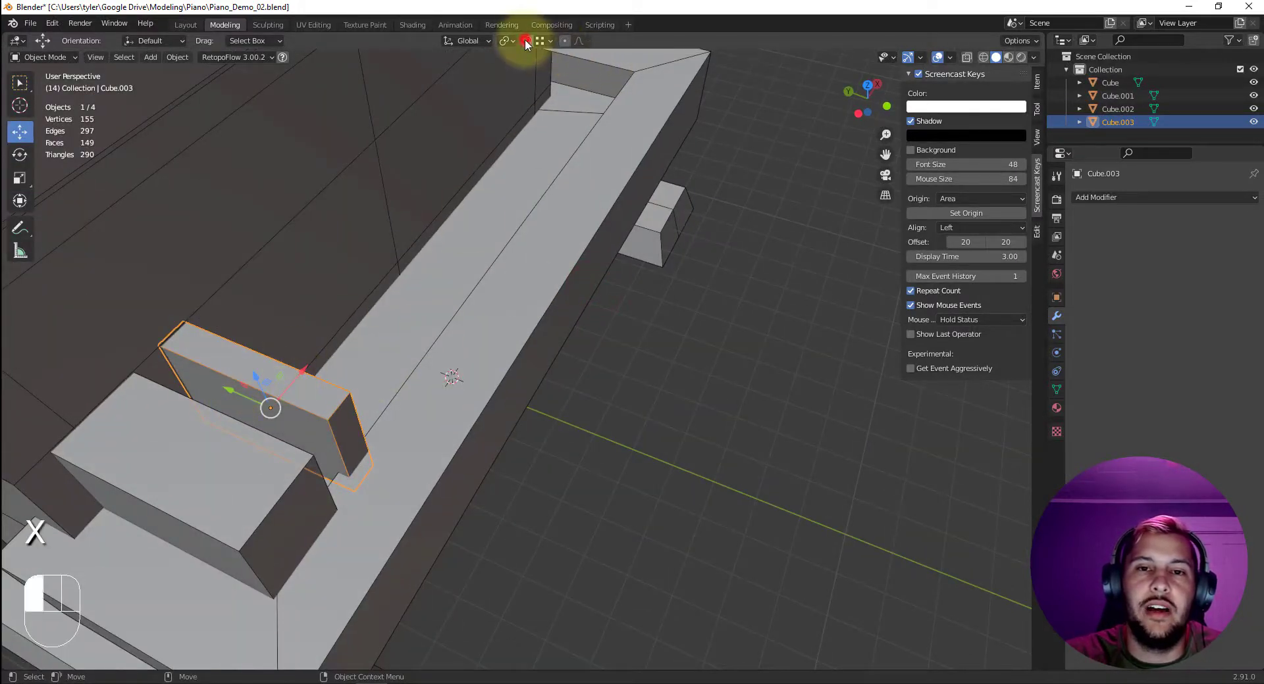
{"action": "left_click", "coordinate": [545, 41]}
{"action": "left_click", "coordinate": [520, 94]}
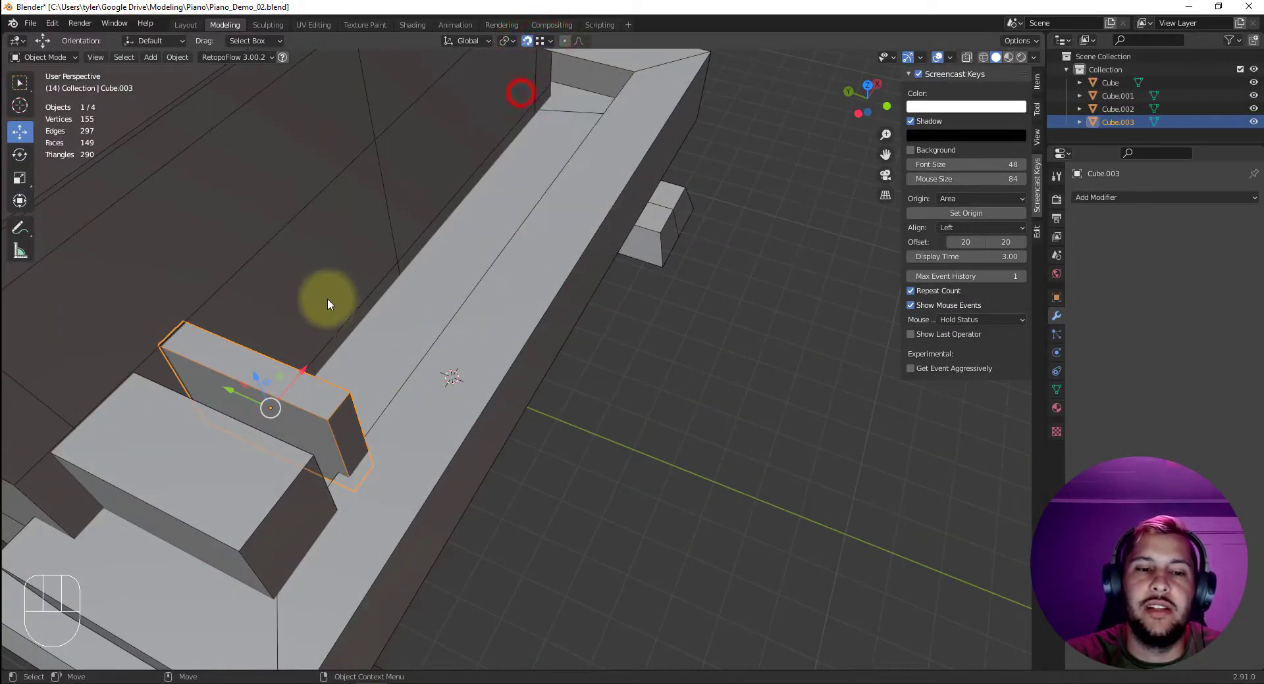
{"action": "left_click_drag", "start_coordinate": [238, 387], "coordinate": [204, 374]}
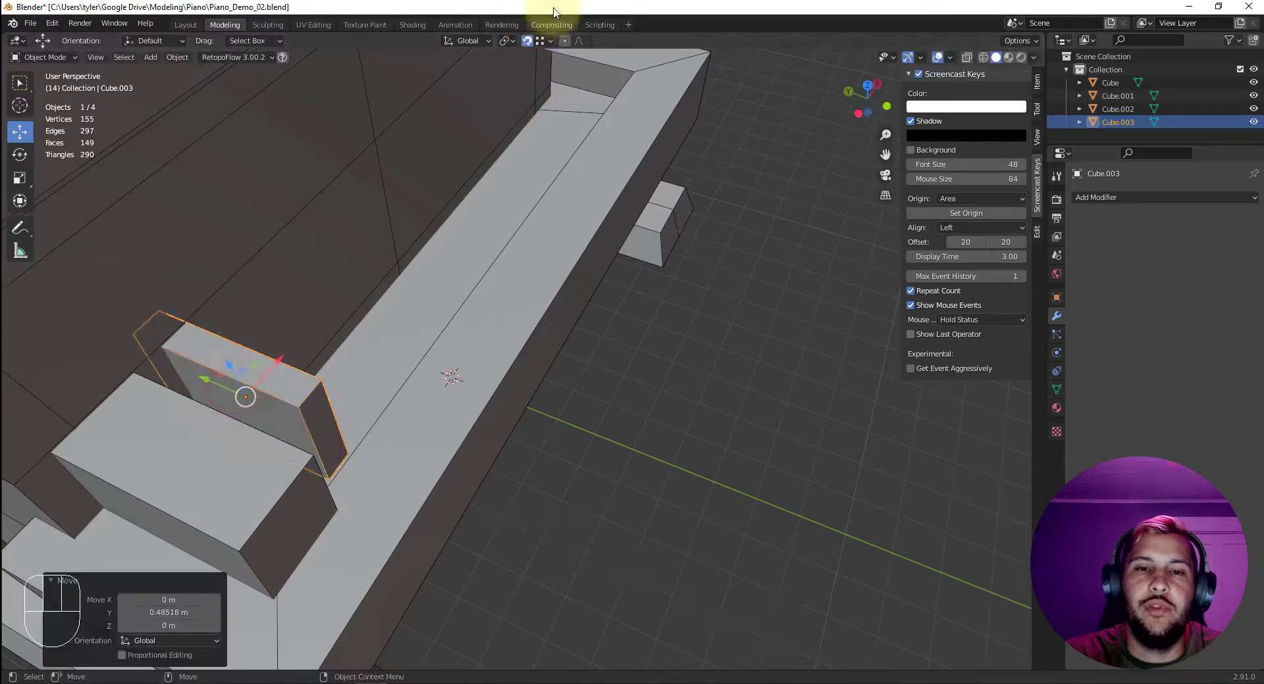
{"action": "left_click", "coordinate": [546, 41]}
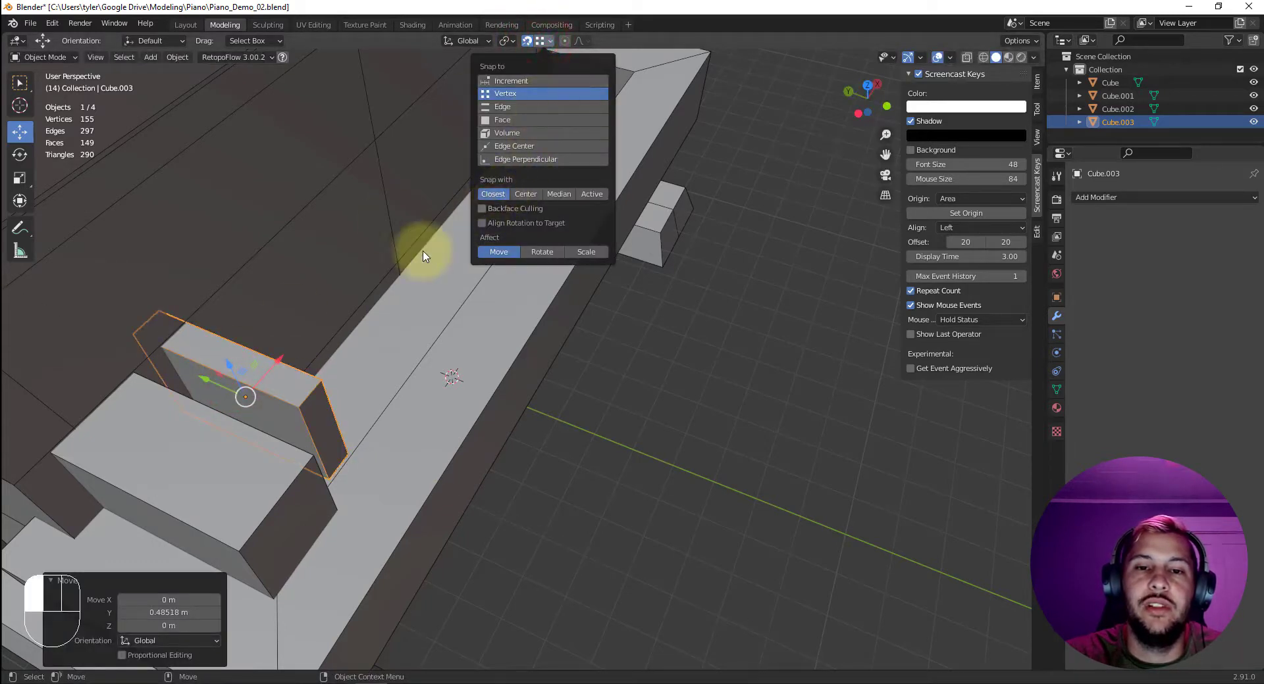
{"action": "left_click_drag", "start_coordinate": [206, 382], "coordinate": [636, 74]}
Lower the thin block about 0.65 m along Z so its top sits below the end block's top.
{"action": "left_click_drag", "start_coordinate": [449, 395], "coordinate": [300, 299], "text": "alt"}
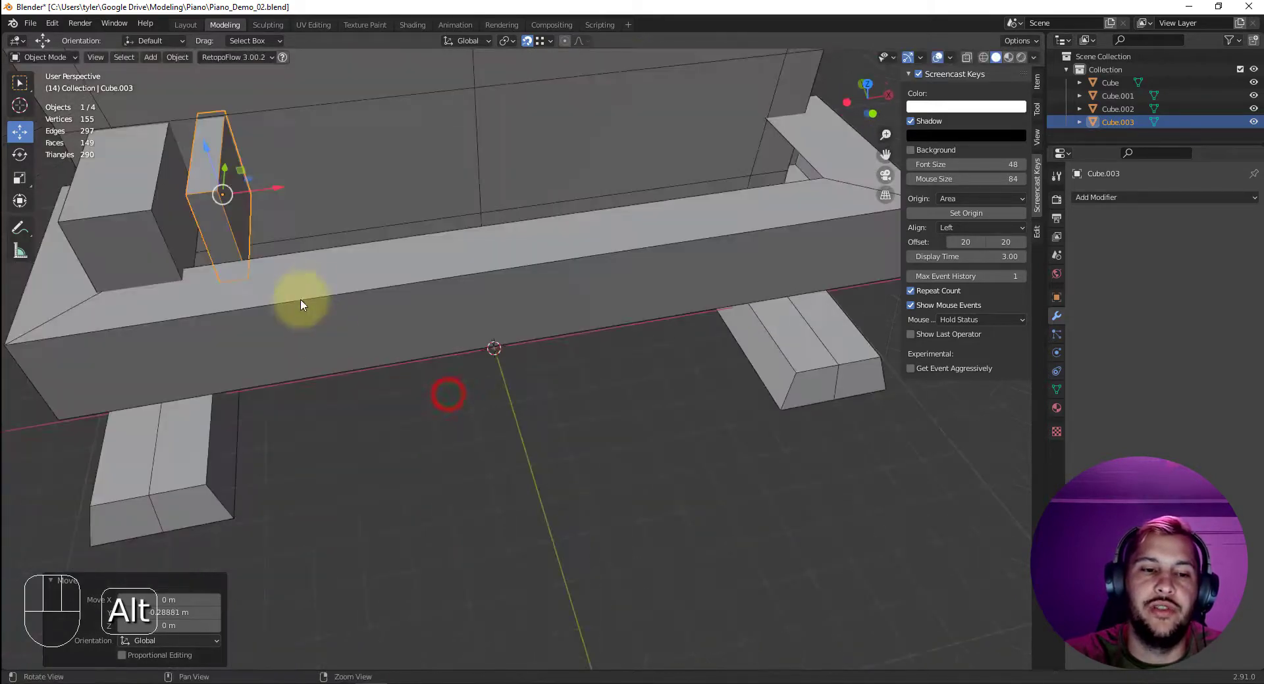
{"action": "middle_click_drag", "start_coordinate": [366, 282], "coordinate": [478, 275], "text": "alt"}
{"action": "left_click_drag", "start_coordinate": [393, 177], "coordinate": [469, 142]}
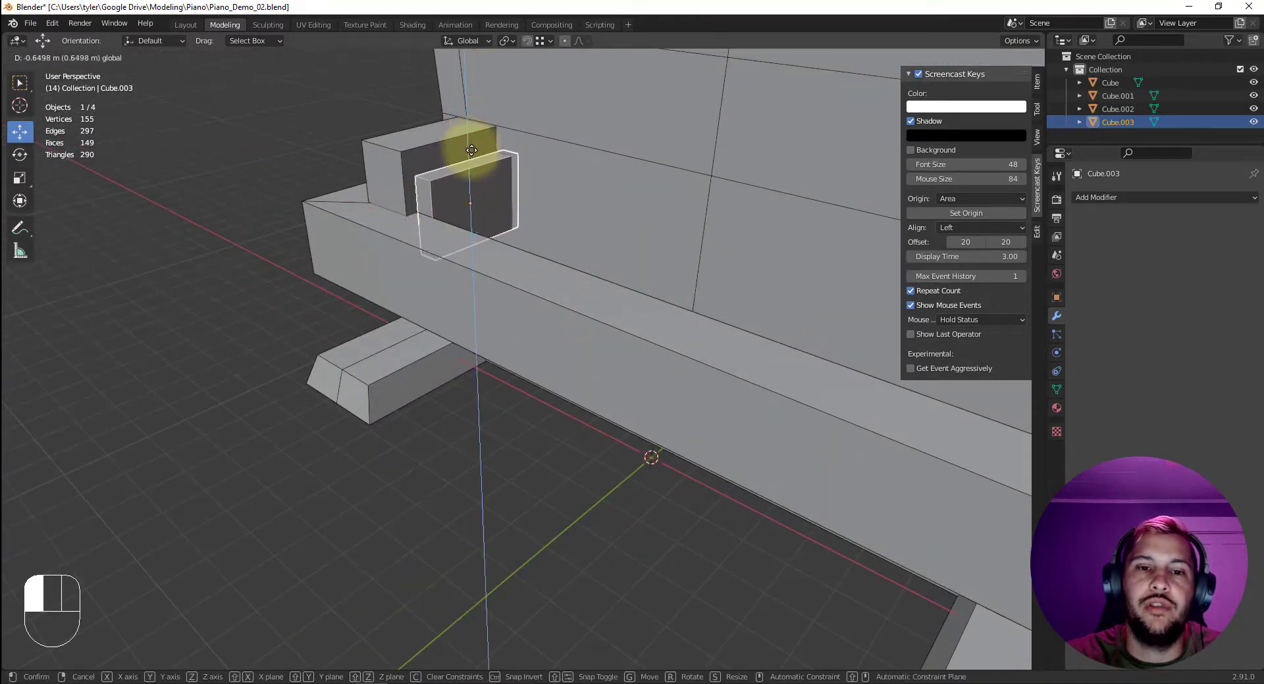
{"action": "left_click_drag", "start_coordinate": [471, 150], "coordinate": [471, 151]}
Raise the thin block's bottom face about 0.84 m, plus a 0.07 m adjustment, and return to Object Mode.
{"action": "left_click_drag", "start_coordinate": [502, 211], "coordinate": [567, 272], "text": "alt"}
{"action": "key", "text": "Tab"}
{"action": "key", "text": "3"}
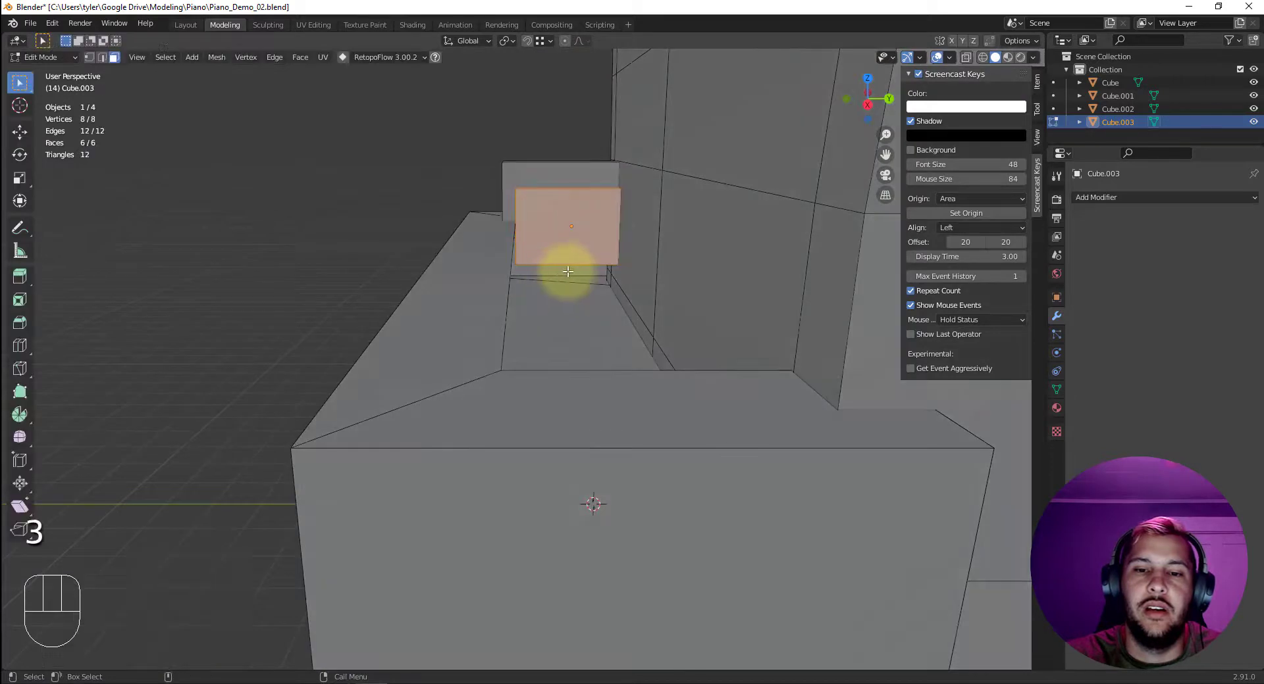
{"action": "key", "text": "alt+z"}
{"action": "left_click", "coordinate": [570, 275]}
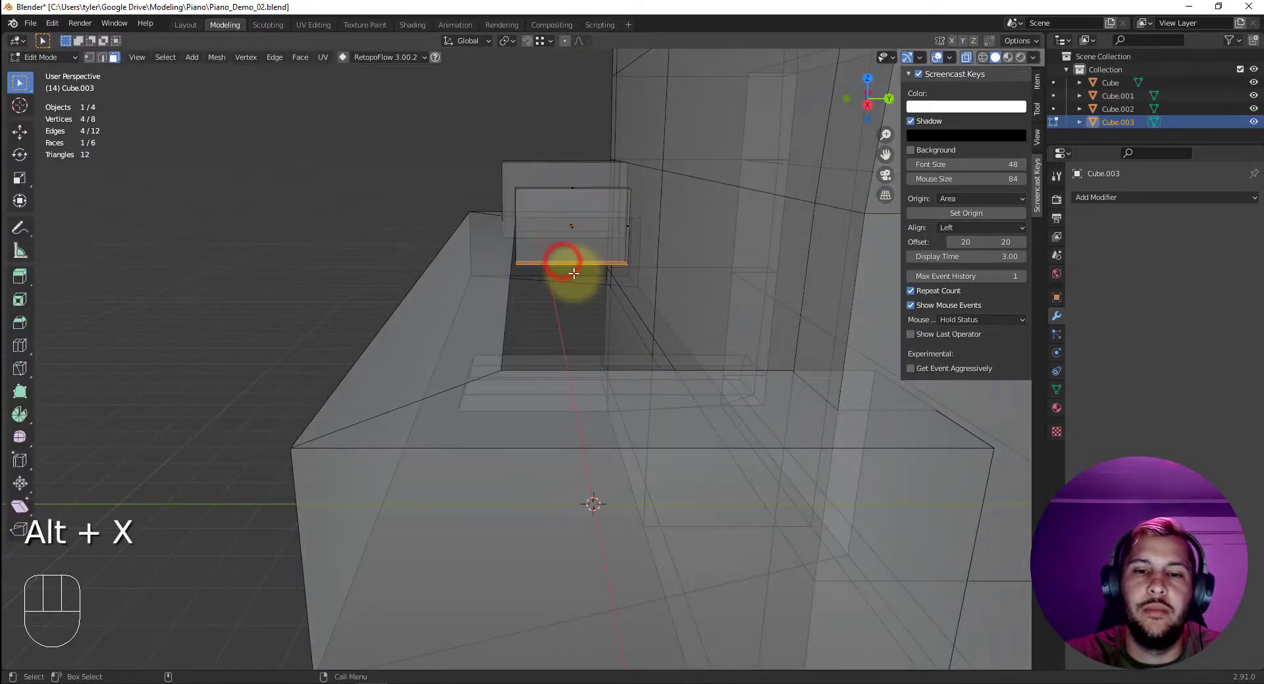
{"action": "key", "text": "alt+z"}
{"action": "key", "text": "w"}
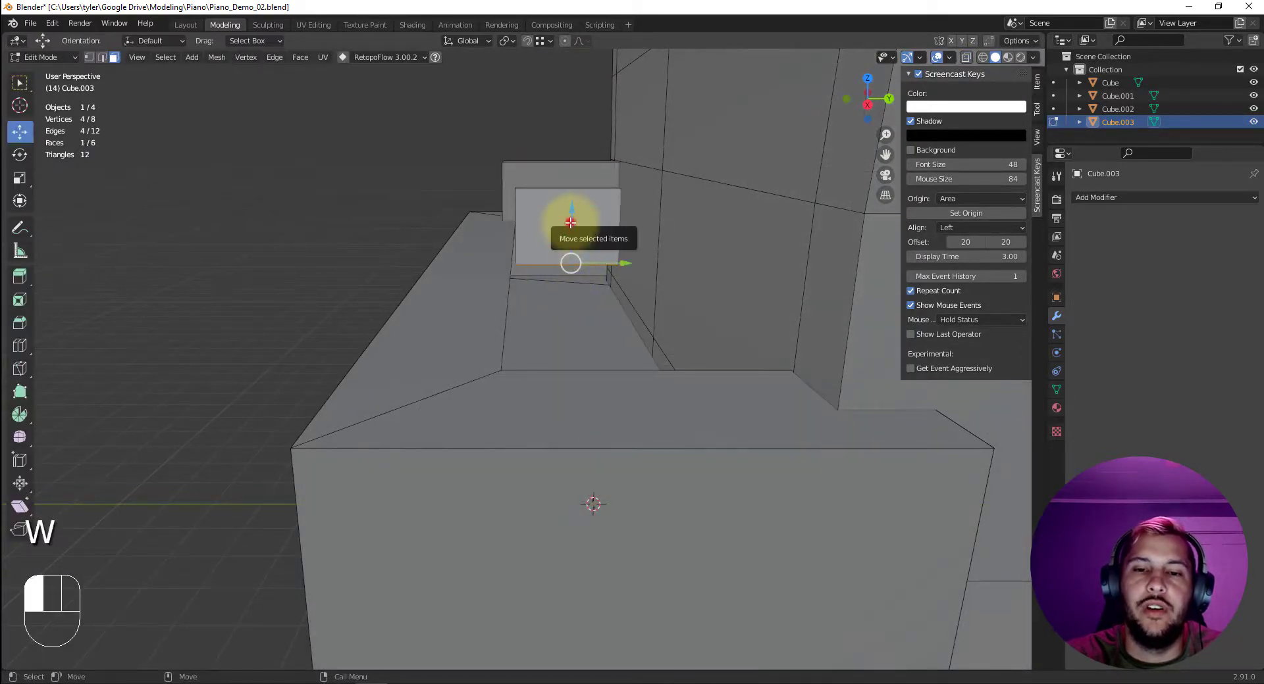
{"action": "left_click_drag", "start_coordinate": [570, 220], "coordinate": [573, 208]}
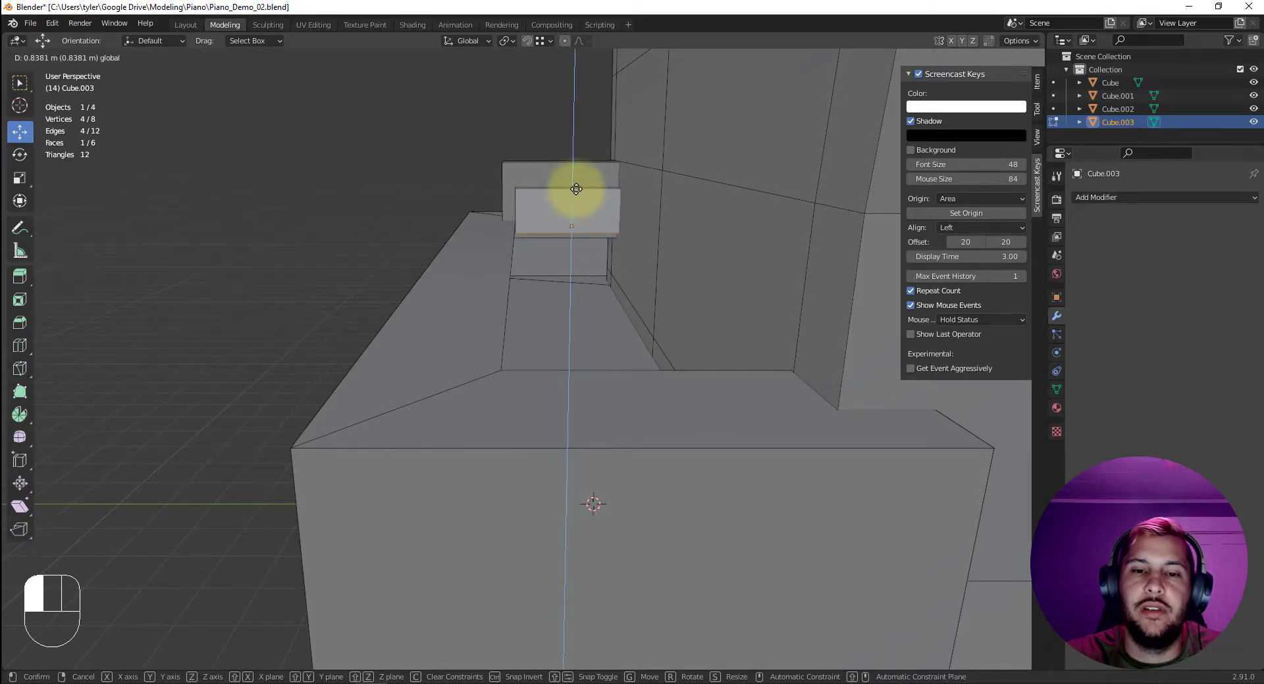
{"action": "left_click_drag", "start_coordinate": [576, 189], "coordinate": [576, 190]}
{"action": "left_click_drag", "start_coordinate": [516, 251], "coordinate": [470, 145], "text": "alt"}
{"action": "mouse_move", "coordinate": [404, 324]}
{"action": "left_mouse_down", "text": "alt"}
{"action": "mouse_move", "coordinate": [566, 285]}
{"action": "mouse_move", "coordinate": [409, 330]}
{"action": "mouse_move", "coordinate": [388, 310]}
{"action": "left_mouse_up", "text": "alt"}
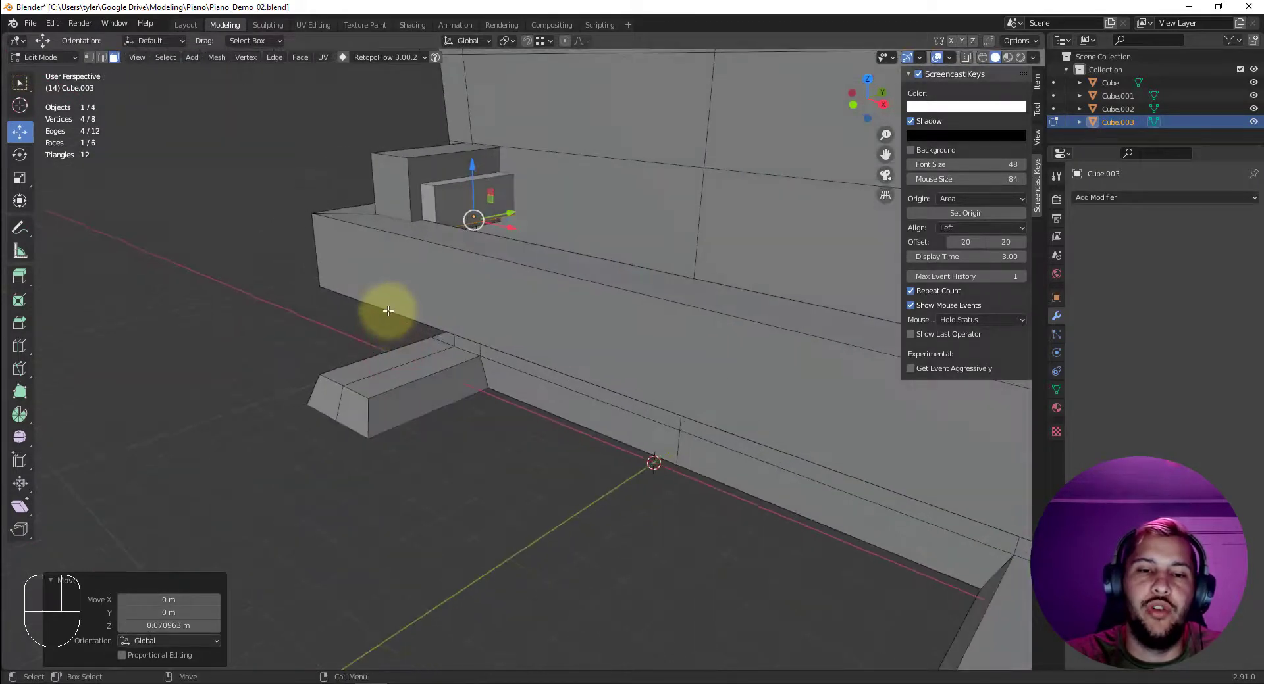
{"action": "key", "text": "alt+x"}
{"action": "key", "text": "alt+x"}
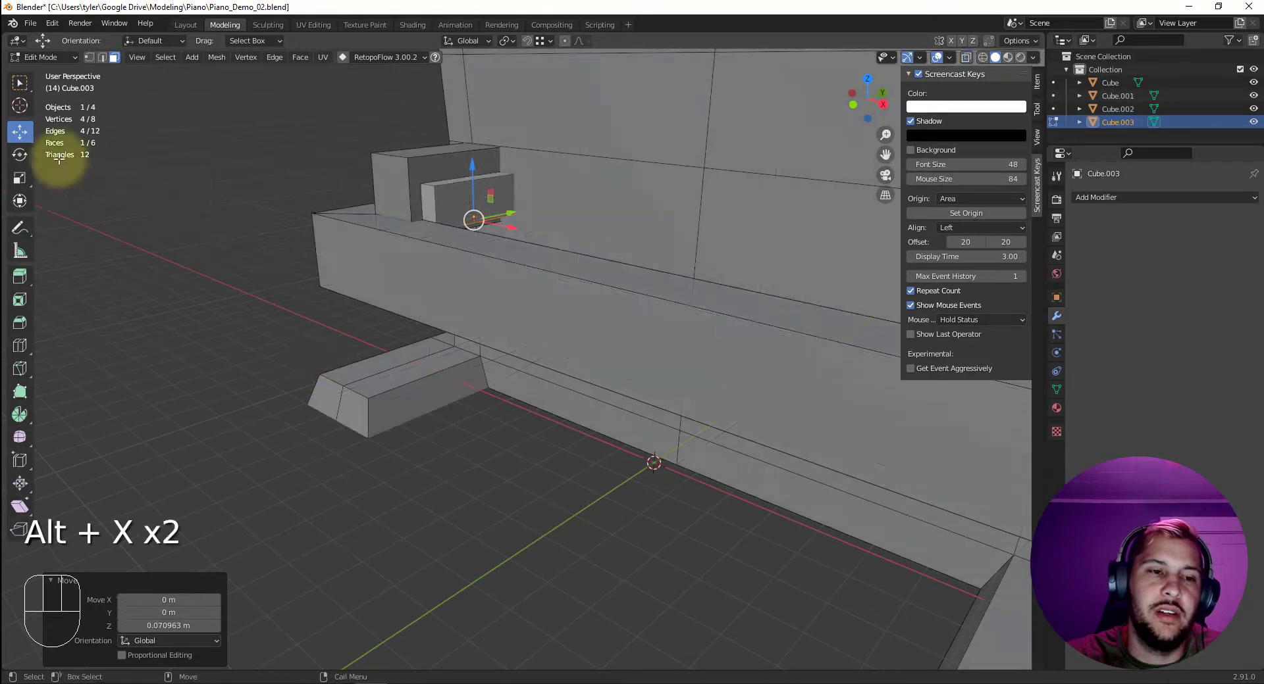
{"action": "key", "text": "4"}
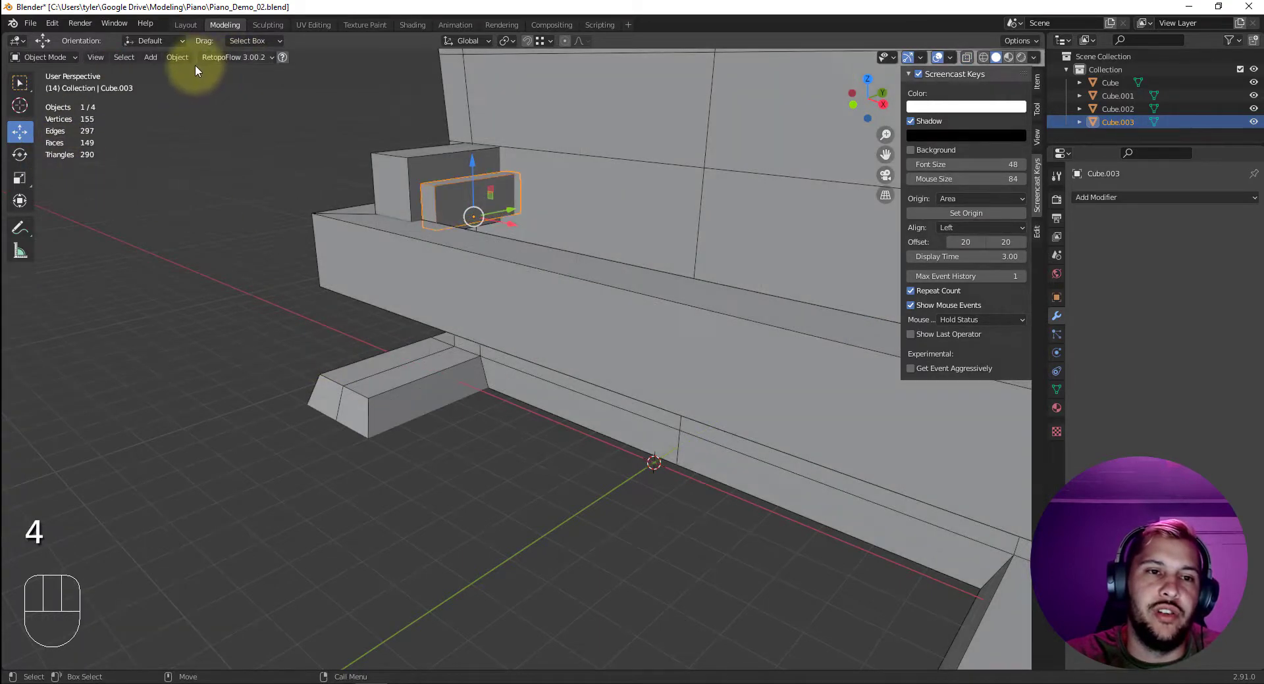
{"action": "left_click", "coordinate": [152, 57]}
{"action": "mouse_move", "coordinate": [176, 59]}
{"action": "mouse_move", "coordinate": [88, 60]}
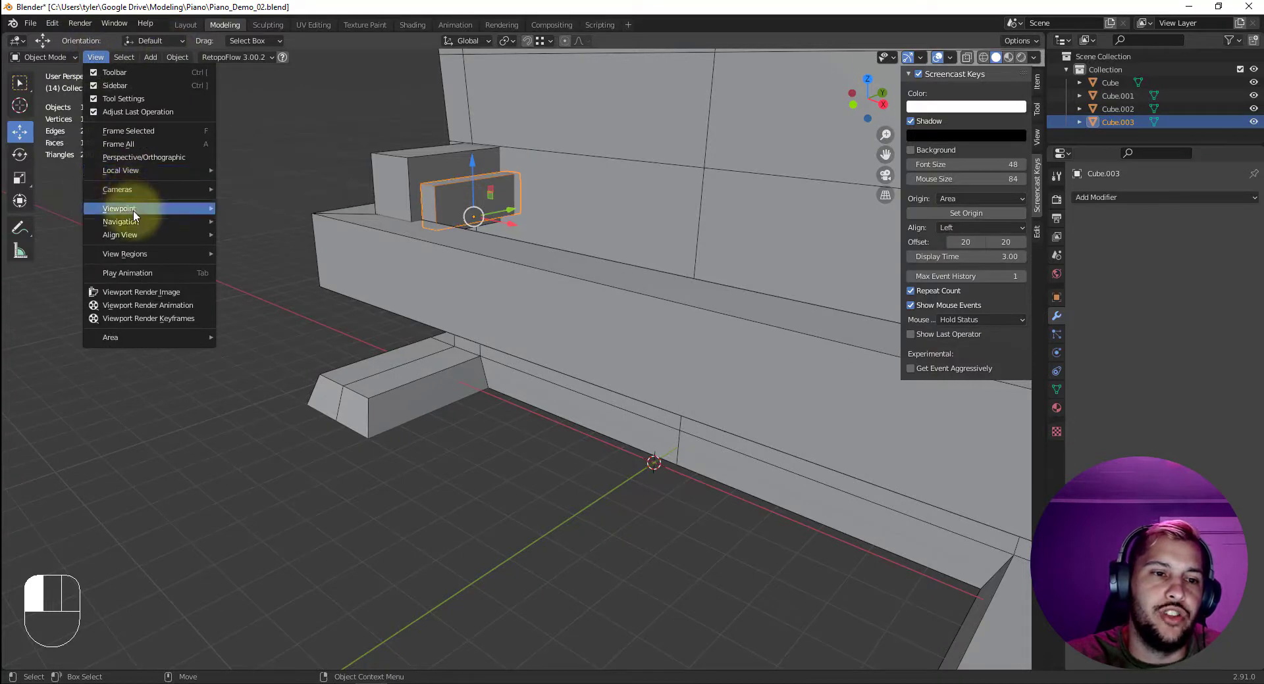
{"action": "mouse_move", "coordinate": [134, 212]}
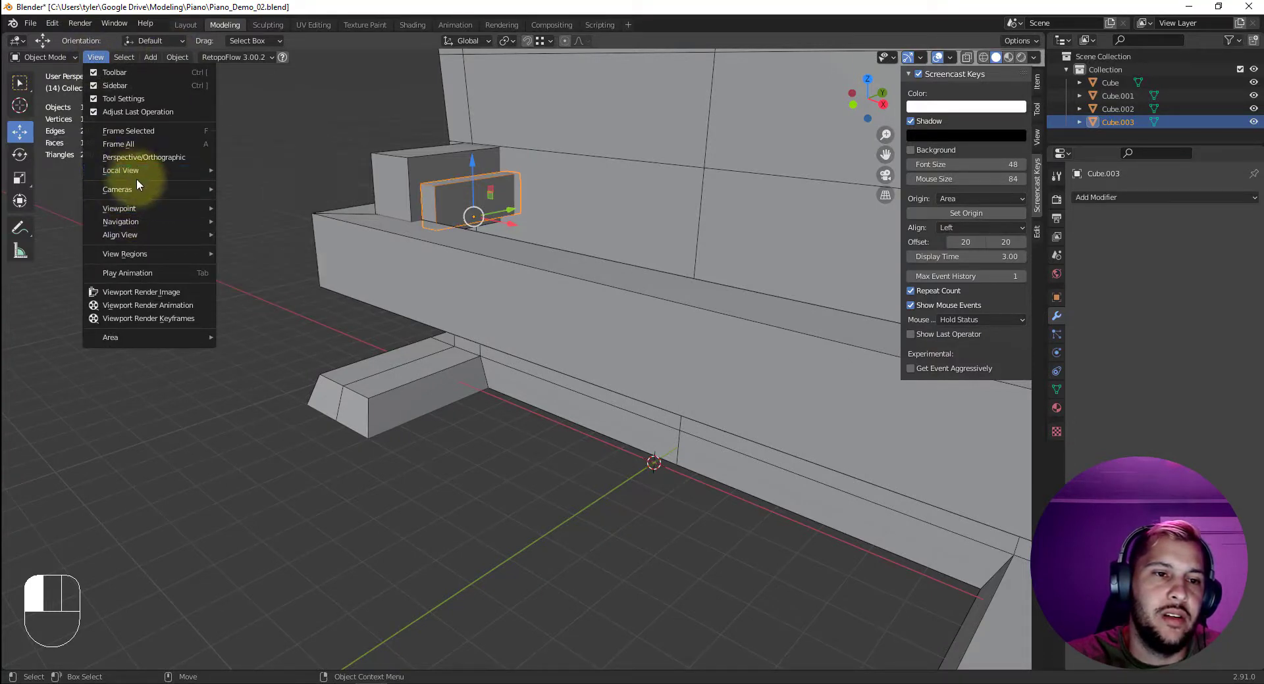
{"action": "mouse_move", "coordinate": [132, 263]}
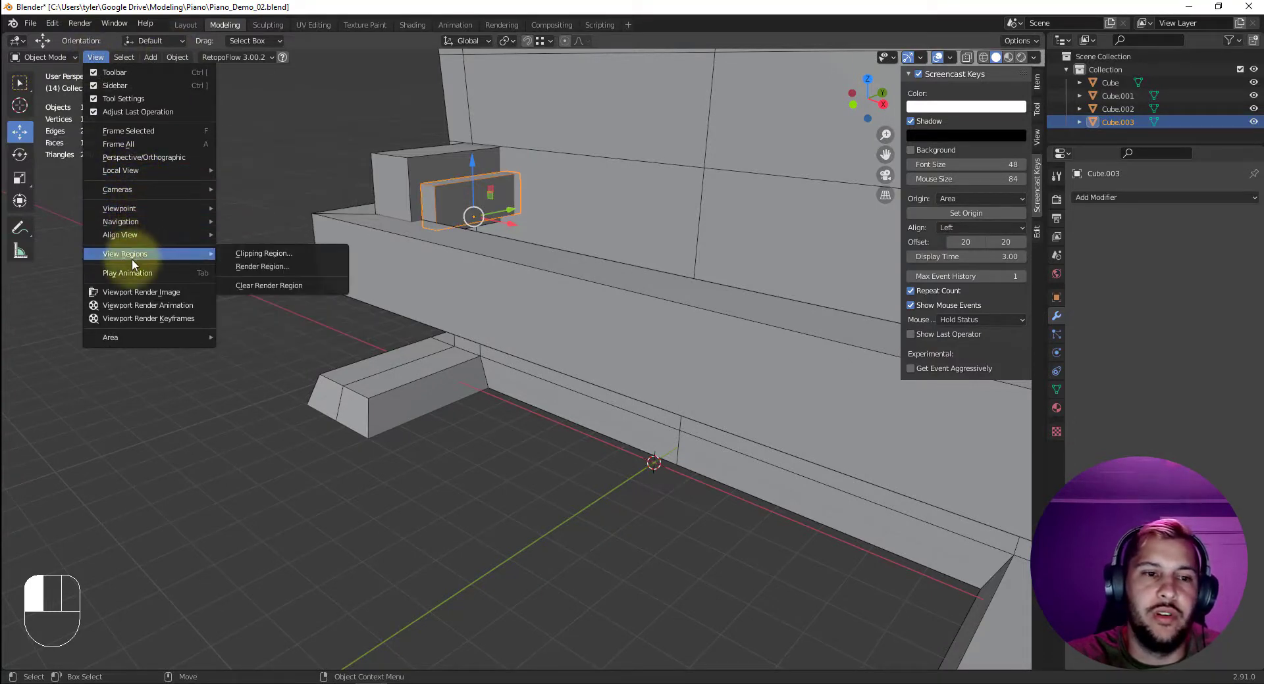
Switch X-ray display on and off to compare the see-through and solid views, and clear the selection.
{"action": "left_click", "coordinate": [966, 58]}
{"action": "left_click", "coordinate": [966, 58]}
{"action": "left_click", "coordinate": [966, 58]}
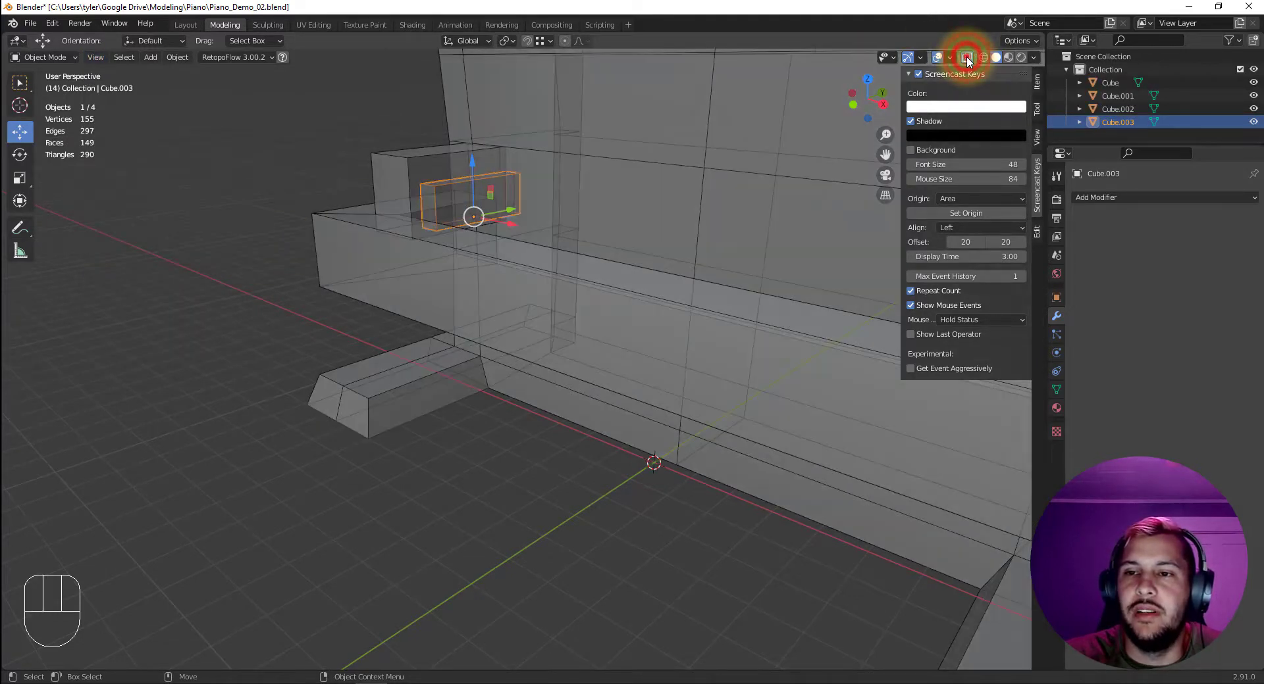
{"action": "left_click", "coordinate": [966, 58]}
{"action": "left_click", "coordinate": [966, 58]}
{"action": "left_click", "coordinate": [966, 58]}
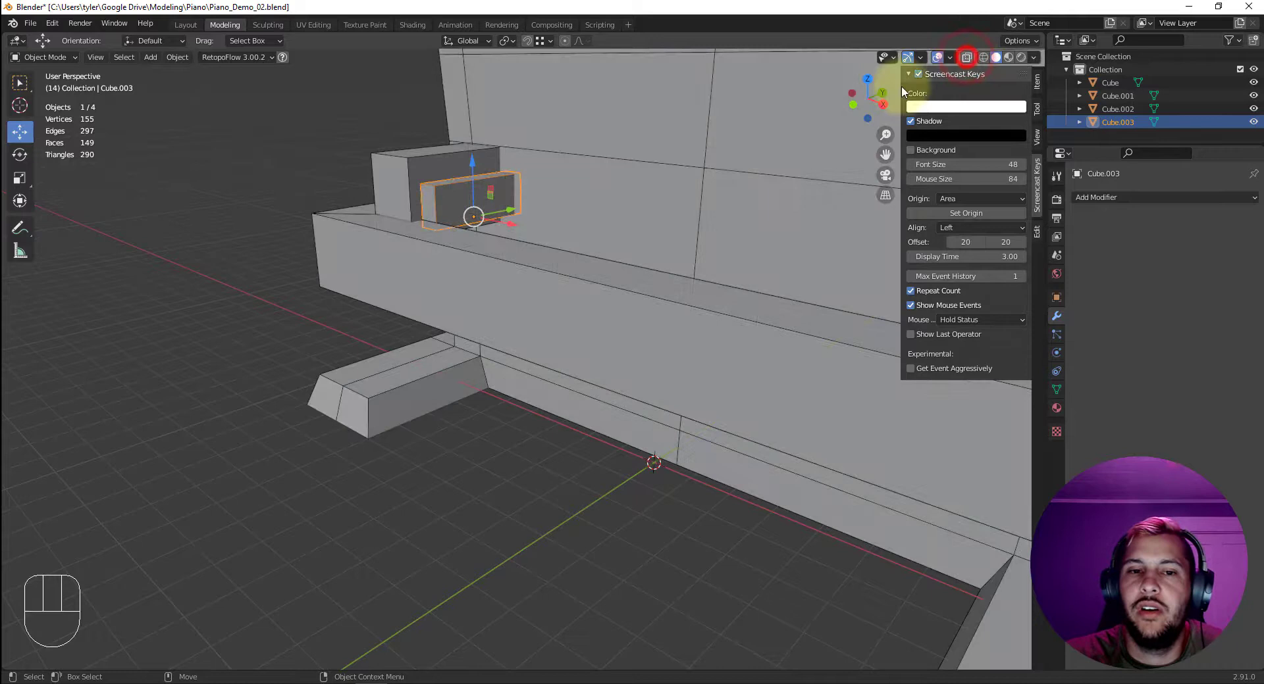
{"action": "left_click", "coordinate": [255, 214]}
Open the piano body for face editing and box-select its faces from the front with X-ray off.
{"action": "left_click_drag", "start_coordinate": [503, 268], "coordinate": [574, 239], "text": "alt"}
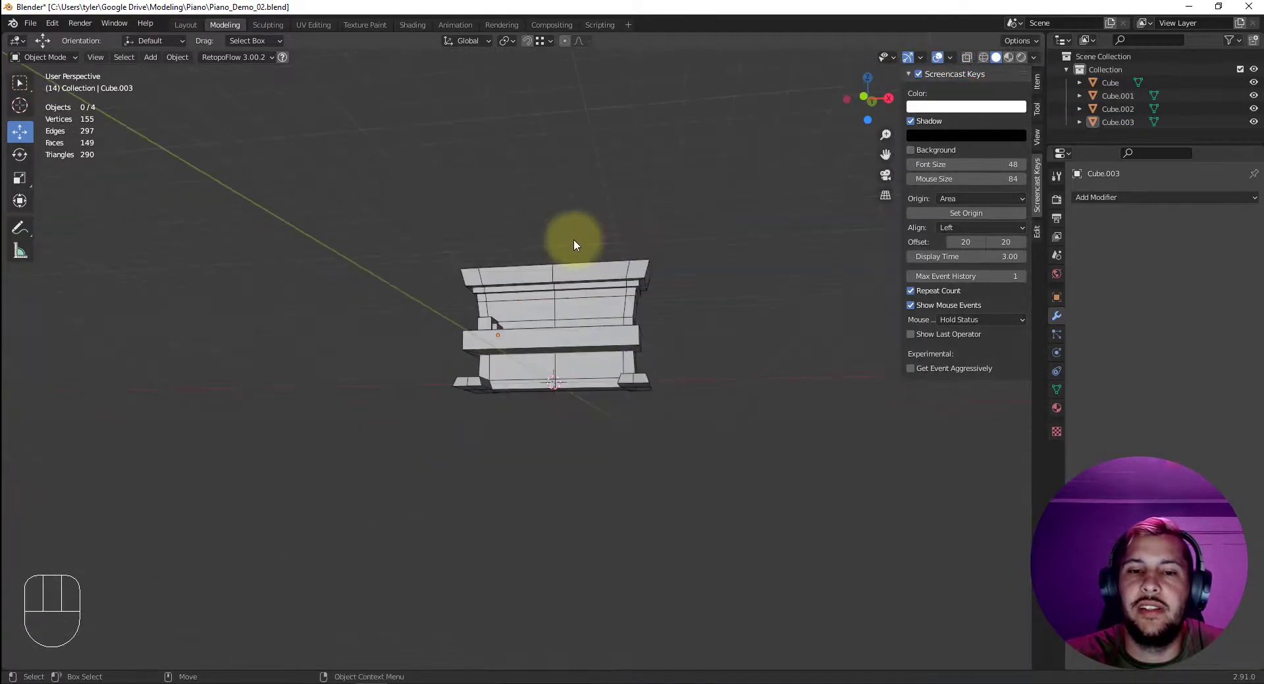
{"action": "left_click", "coordinate": [485, 276]}
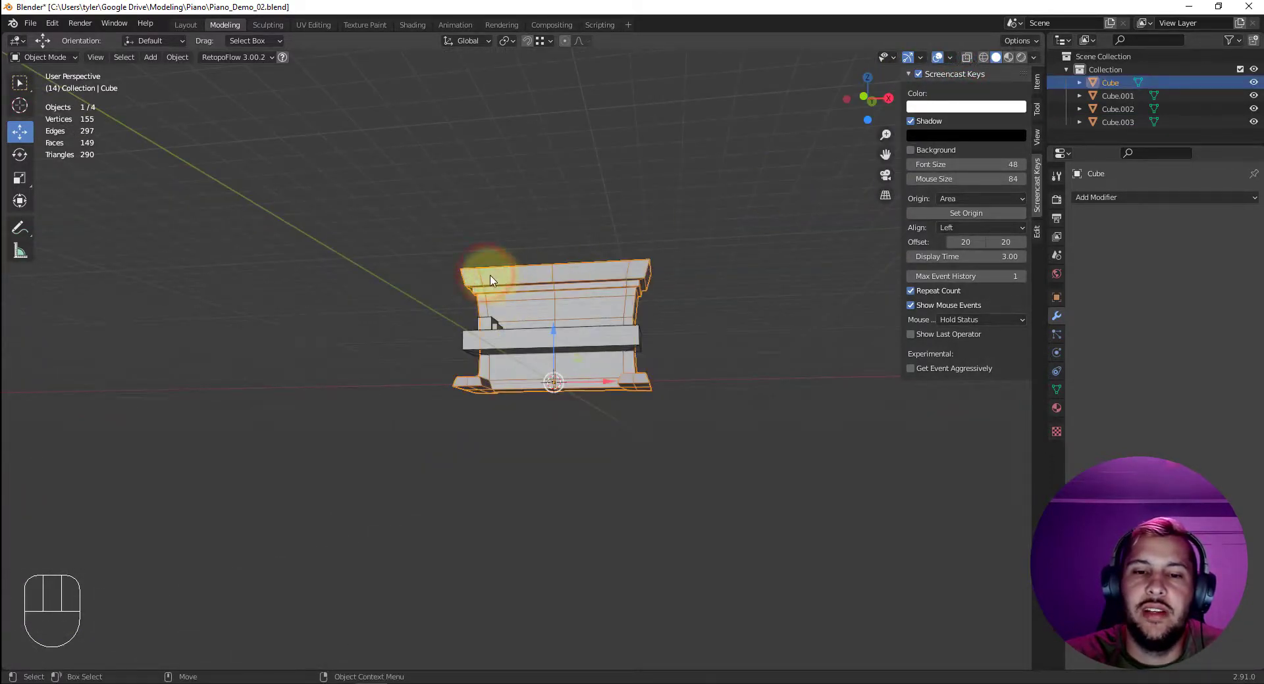
{"action": "key", "text": "f"}
{"action": "key", "text": "Tab"}
{"action": "key", "text": "3"}
{"action": "left_click_drag", "start_coordinate": [262, 200], "coordinate": [859, 578]}
{"action": "left_click_drag", "start_coordinate": [840, 464], "coordinate": [858, 483], "text": "alt"}
Box-select every face of the piano body through the mesh with X-ray on, and restore the solid display.
{"action": "left_click", "coordinate": [966, 57]}
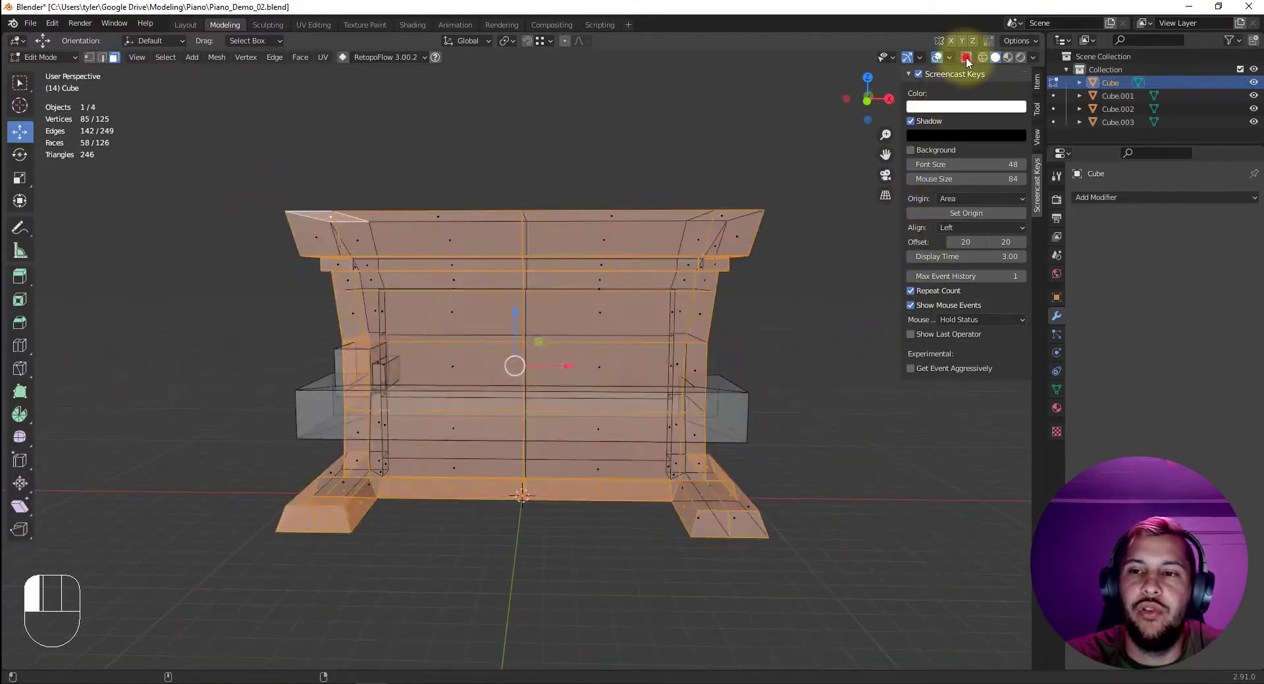
{"action": "left_click_drag", "start_coordinate": [187, 178], "coordinate": [856, 583]}
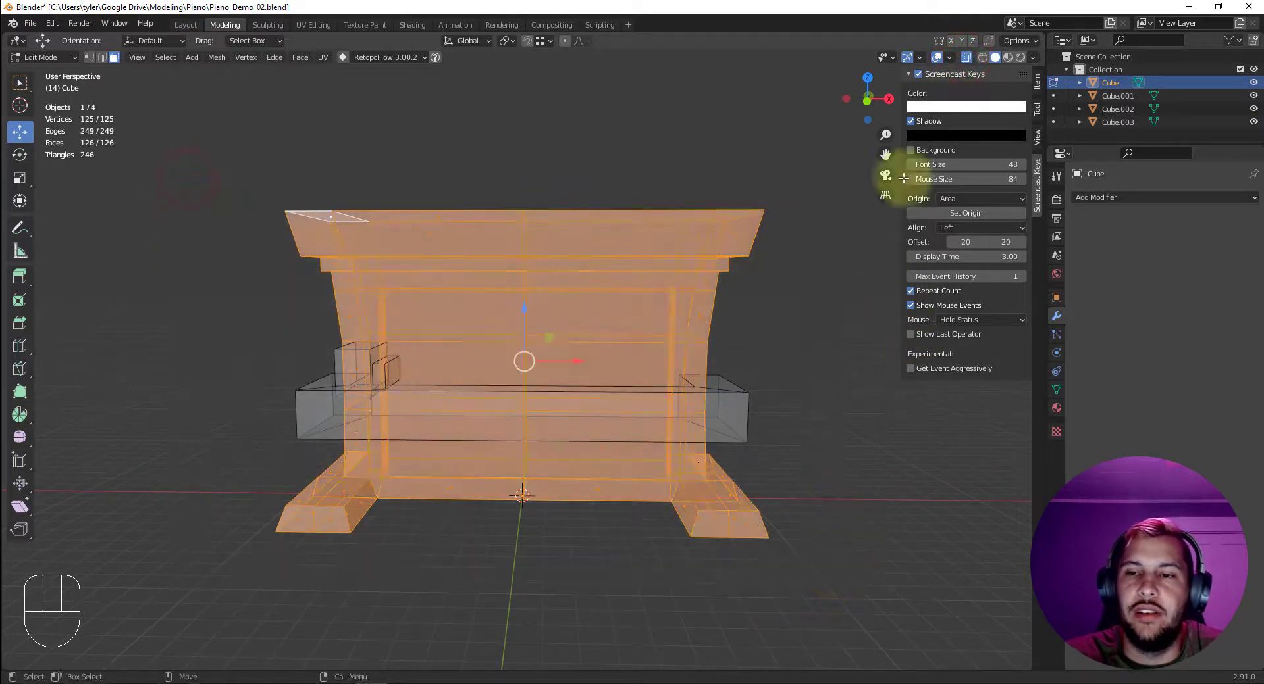
{"action": "left_click", "coordinate": [959, 57]}
{"action": "left_click_drag", "start_coordinate": [783, 295], "coordinate": [668, 256], "text": "alt"}
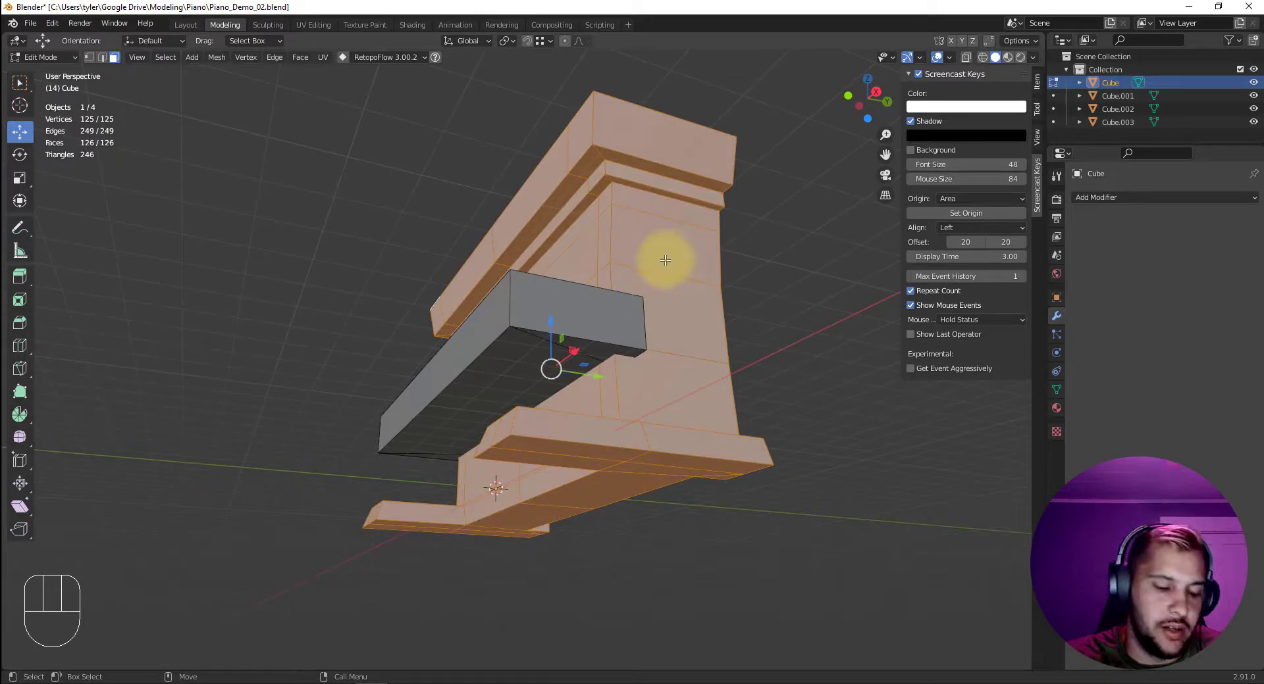
Clear the face selection and inspect the piano from the front and side, toggling X-ray on and off.
{"action": "key", "text": "alt+x"}
{"action": "key", "text": "alt+x"}
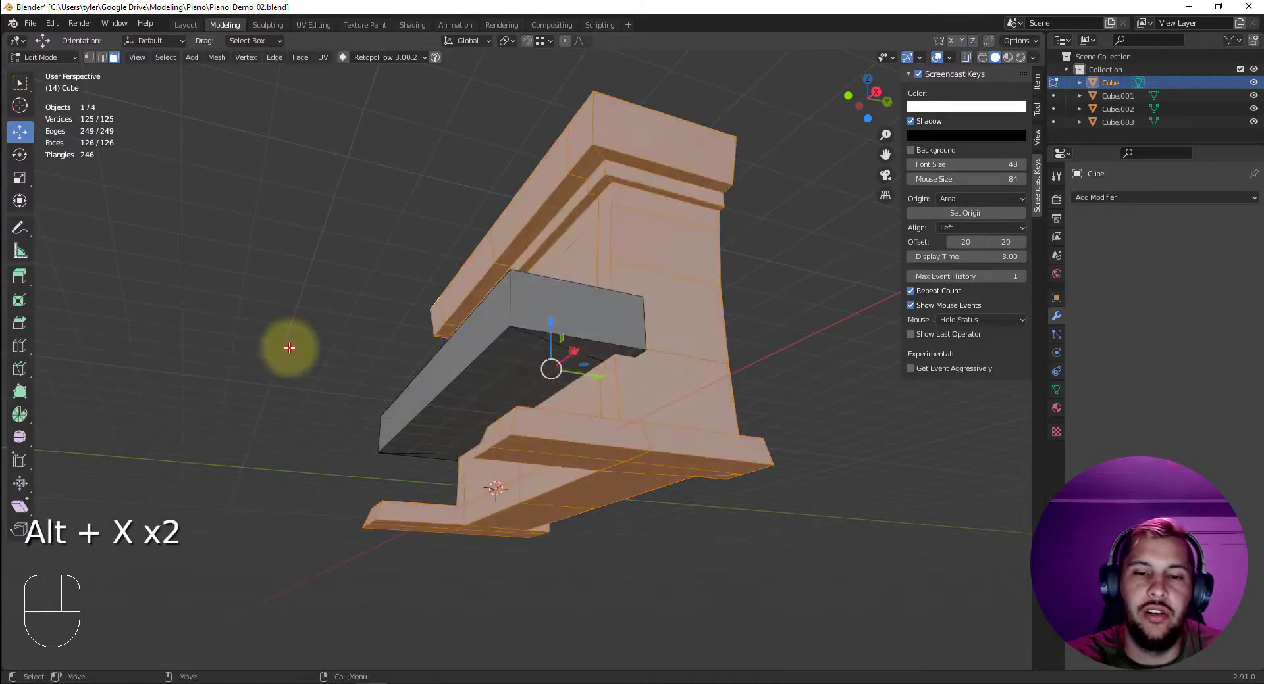
{"action": "left_click", "coordinate": [288, 349]}
{"action": "left_click_drag", "start_coordinate": [471, 334], "coordinate": [550, 401], "text": "alt"}
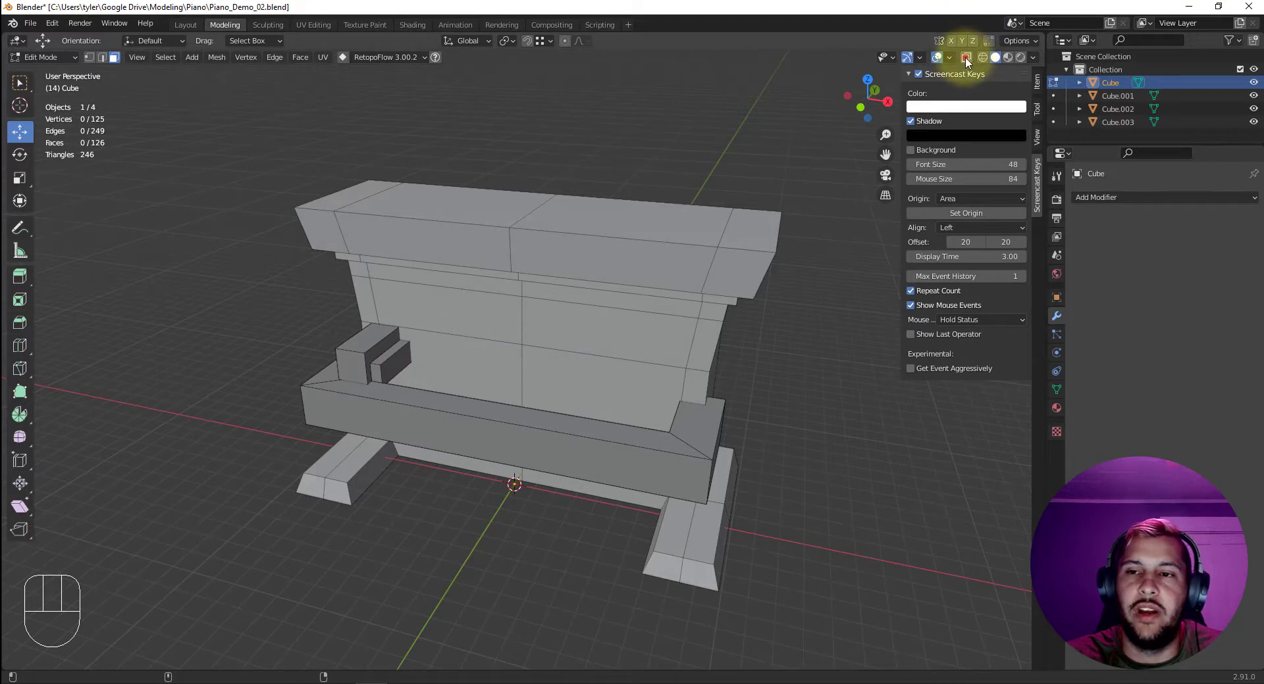
{"action": "left_click", "coordinate": [966, 62]}
{"action": "left_click", "coordinate": [965, 59]}
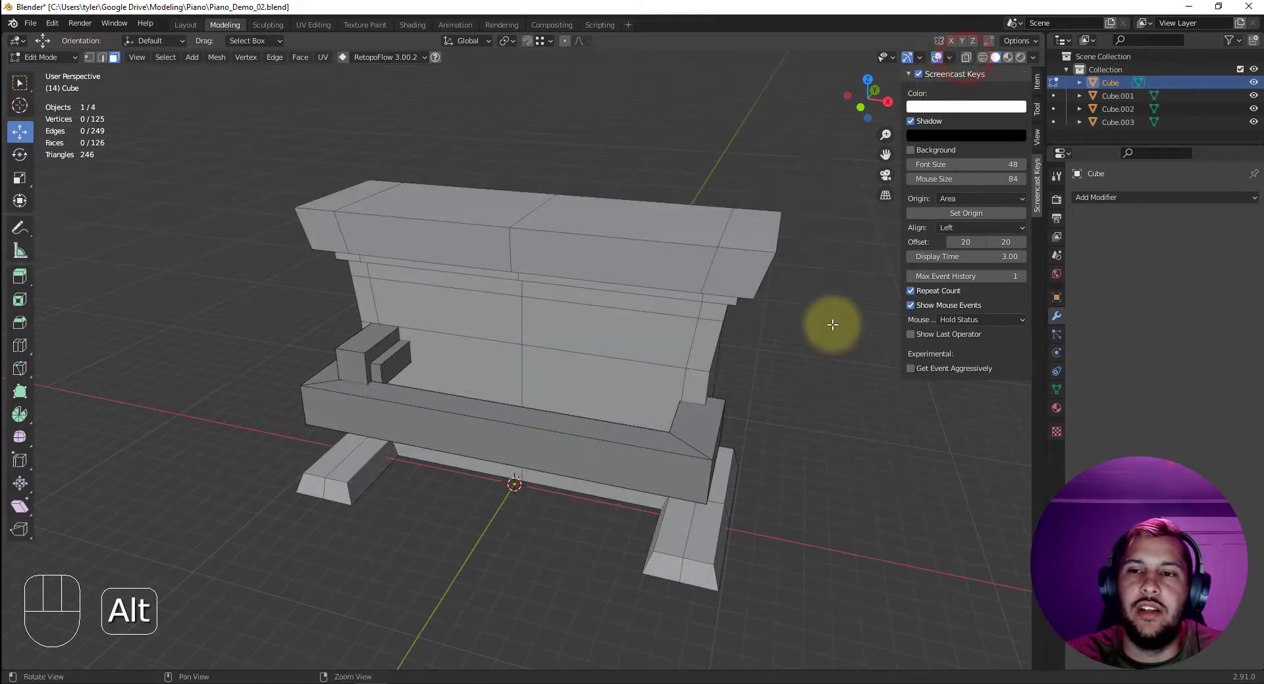
{"action": "left_click_drag", "start_coordinate": [823, 327], "coordinate": [751, 333], "text": "alt"}
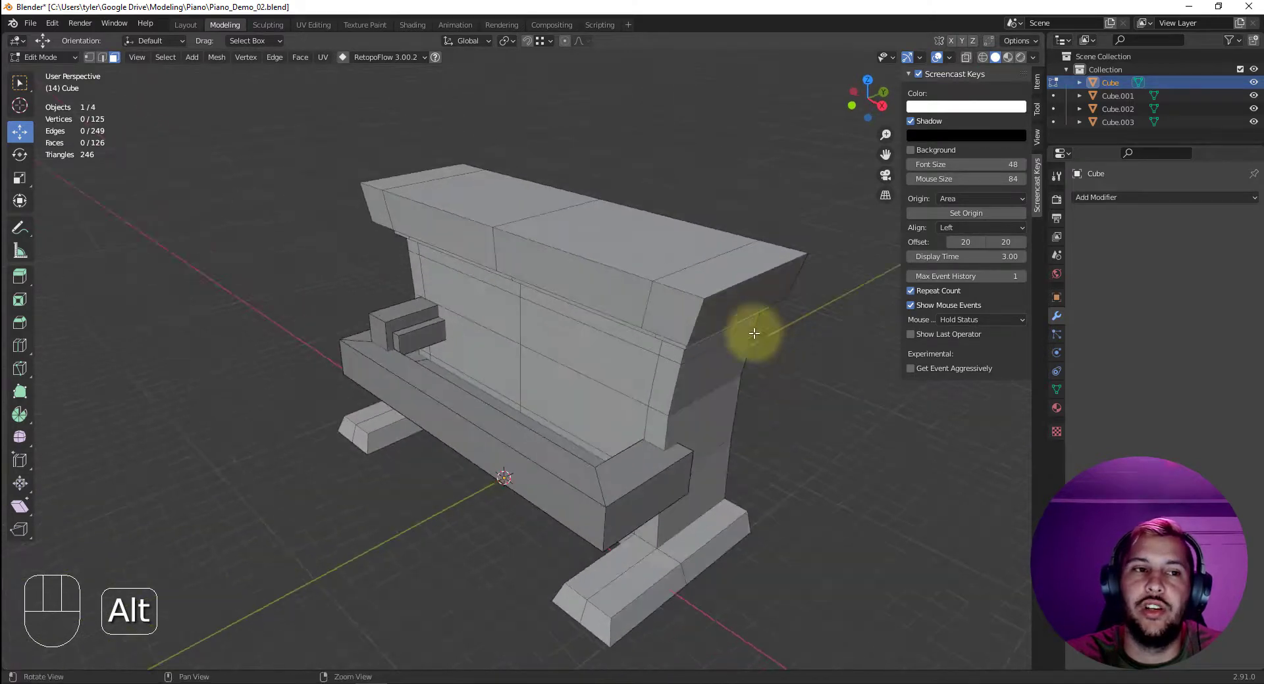
Return to Object Mode and select the thin block beside the end block on the shelf.
{"action": "scroll", "coordinate": [455, 330], "scroll_direction": "up", "scroll_amount": 2, "text": "alt"}
{"action": "middle_click_drag", "start_coordinate": [461, 331], "coordinate": [587, 314], "text": "alt"}
{"action": "key", "text": "alt+e"}
{"action": "key", "text": "4"}
{"action": "left_click", "coordinate": [476, 317]}
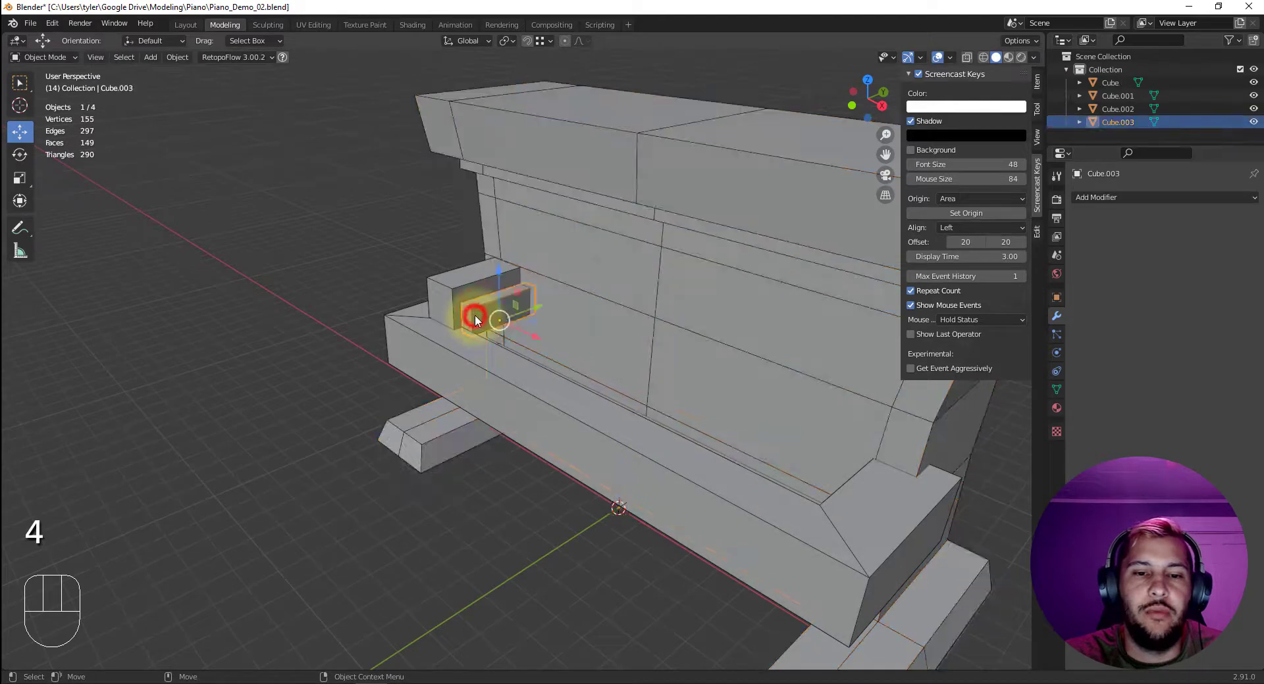
{"action": "left_click", "coordinate": [63, 59]}
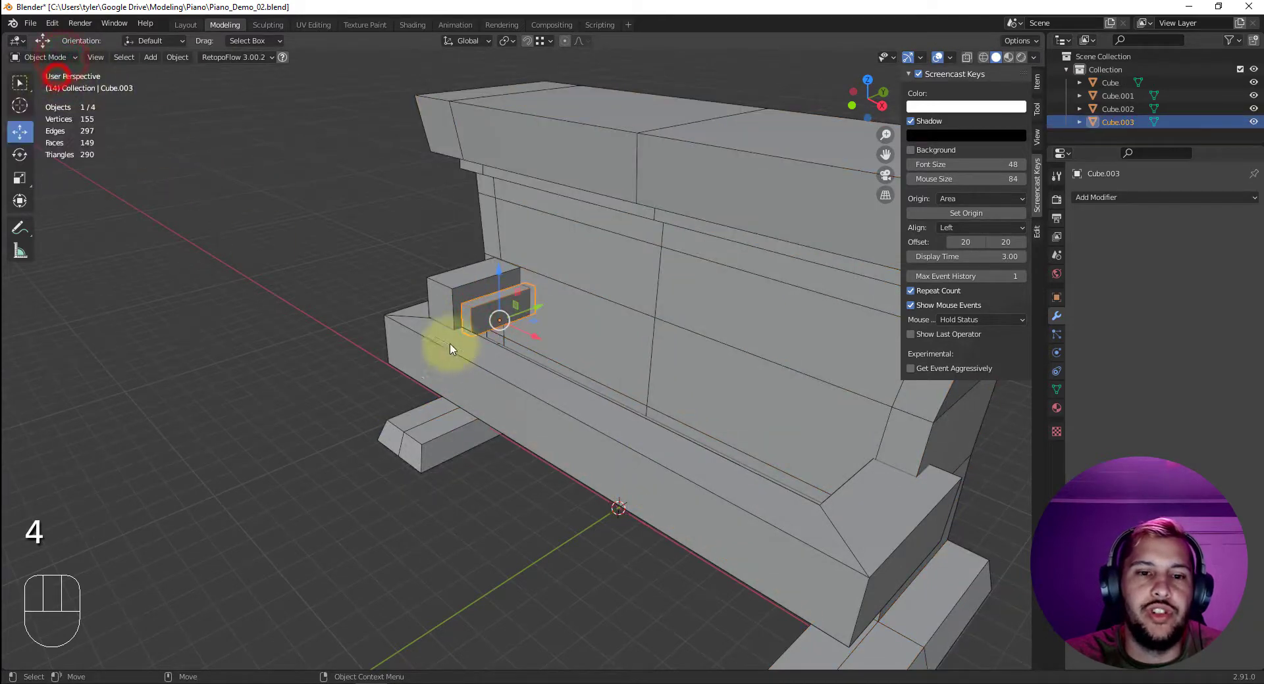
{"action": "left_click", "coordinate": [304, 278]}
{"action": "mouse_move", "coordinate": [355, 358]}
{"action": "left_mouse_down", "text": "alt"}
{"action": "mouse_move", "coordinate": [526, 343]}
{"action": "mouse_move", "coordinate": [432, 329]}
{"action": "mouse_move", "coordinate": [369, 342]}
{"action": "left_mouse_up", "text": "alt"}
{"action": "left_click", "coordinate": [428, 330]}
{"action": "left_click", "coordinate": [405, 332], "text": "shift"}
{"action": "left_click", "coordinate": [391, 357]}
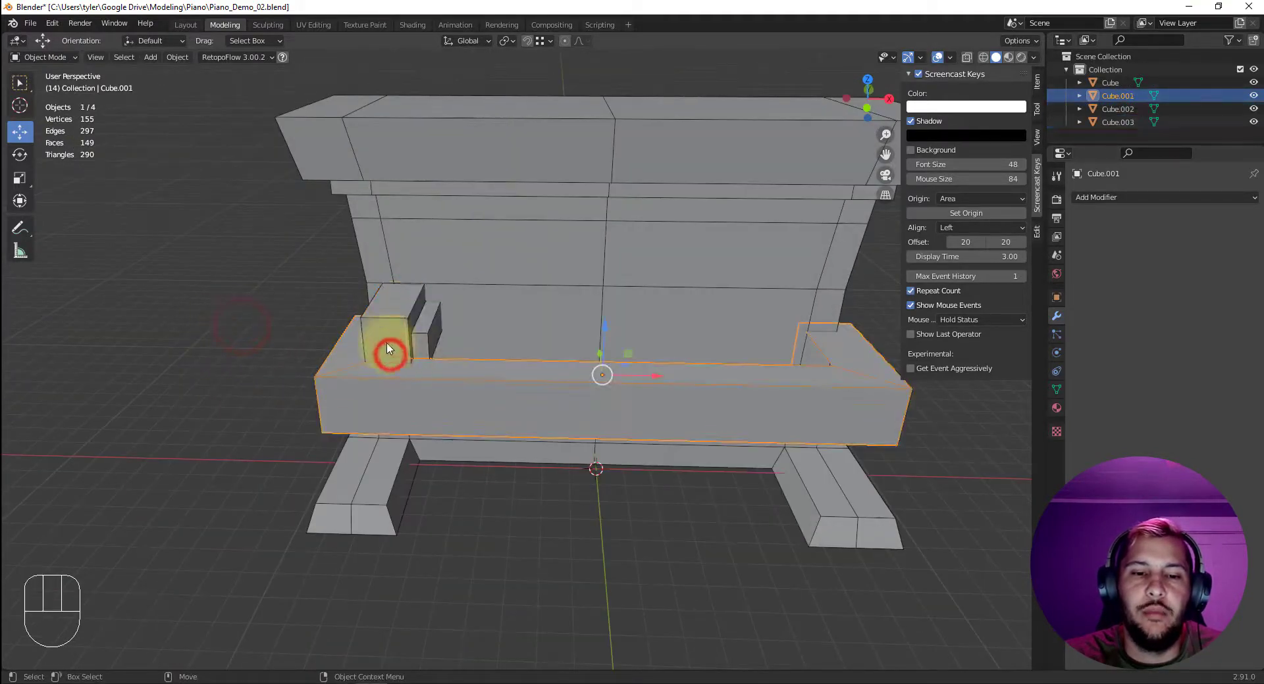
Isolate the end block in local view, delete its back and bottom faces, and return to the full piano in Object Mode.
{"action": "left_click", "coordinate": [391, 313]}
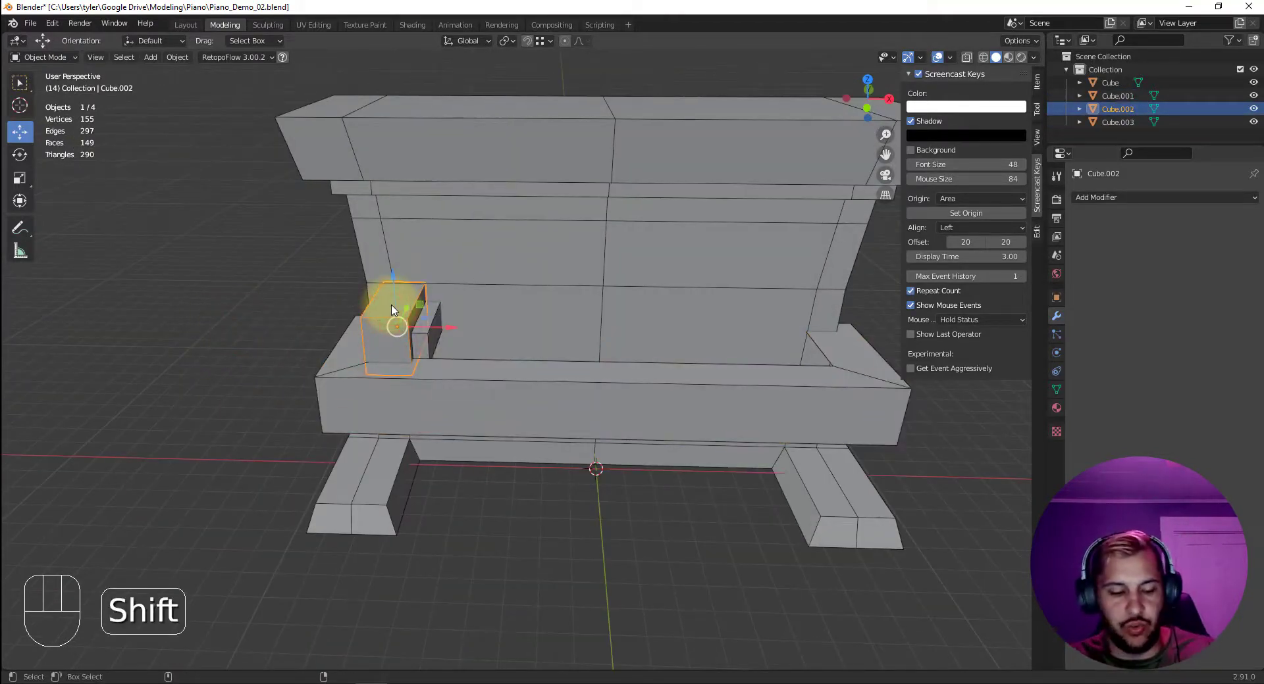
{"action": "key", "text": "shift+i"}
{"action": "left_click_drag", "start_coordinate": [673, 322], "coordinate": [516, 274], "text": "alt"}
{"action": "key", "text": "Tab"}
{"action": "key", "text": "3"}
{"action": "left_click", "coordinate": [718, 327]}
{"action": "left_click", "coordinate": [687, 481], "text": "shift"}
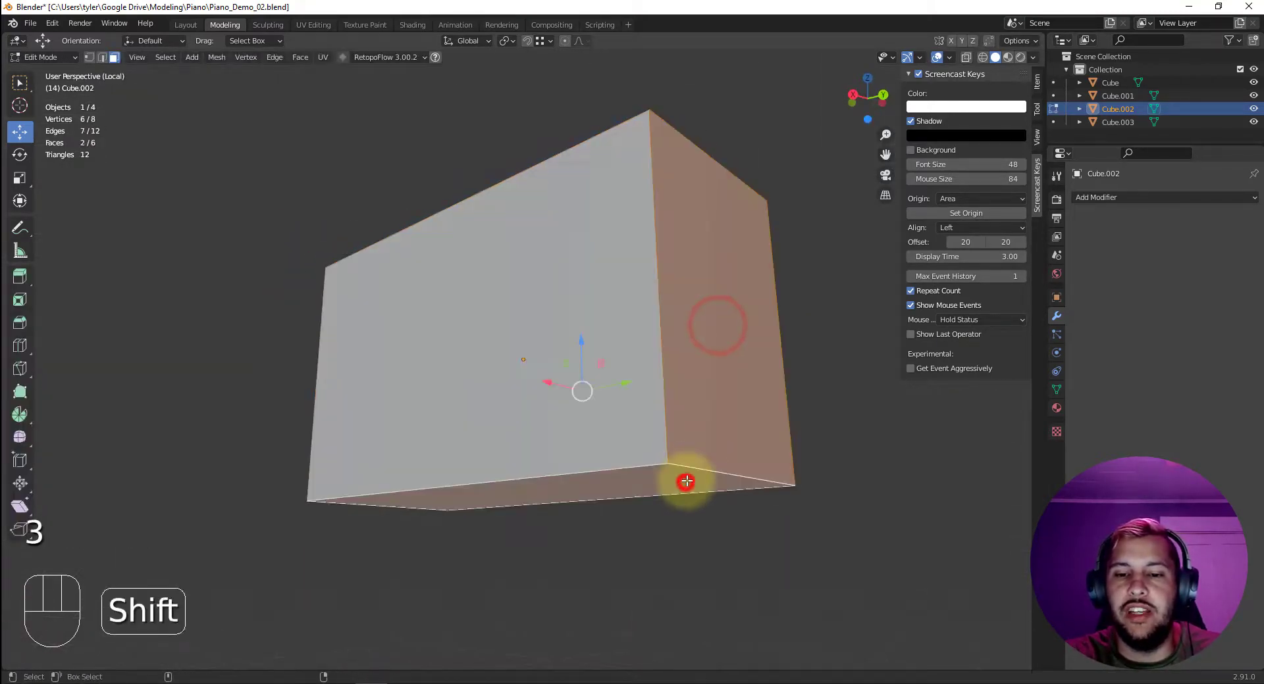
{"action": "left_click_drag", "start_coordinate": [736, 412], "coordinate": [631, 413], "text": "alt"}
{"action": "key", "text": "Delete"}
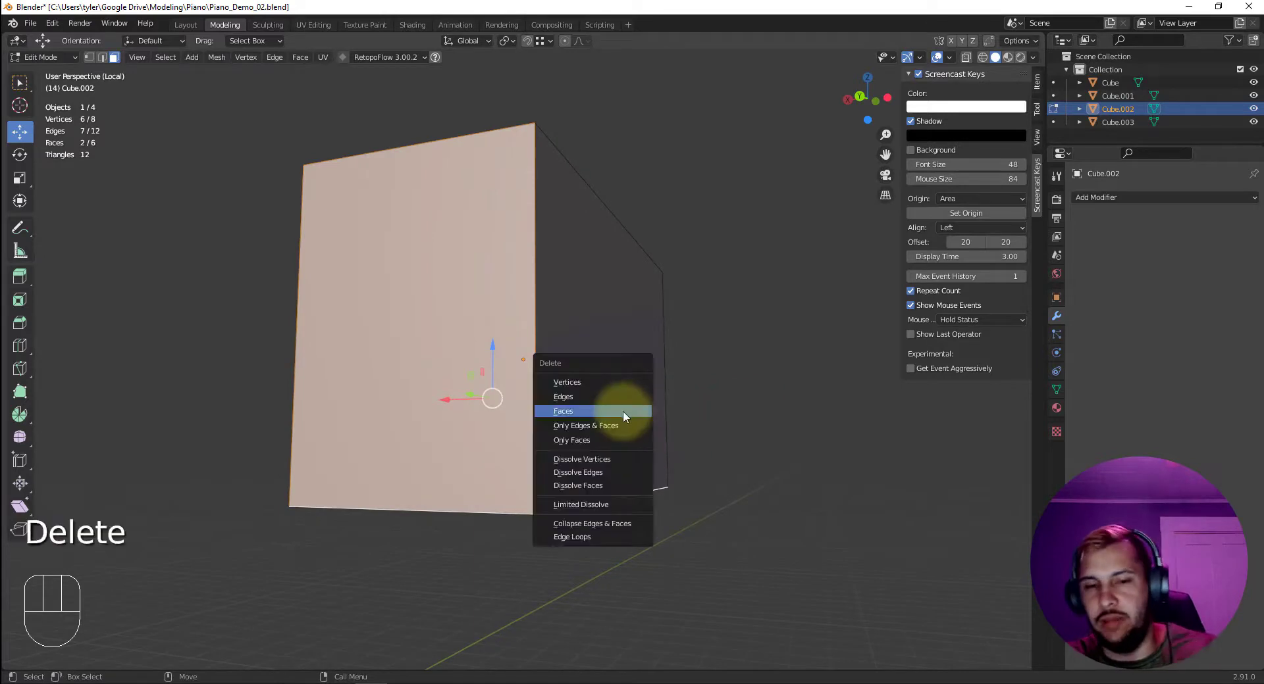
{"action": "left_click", "coordinate": [622, 412]}
{"action": "key", "text": "shift+i"}
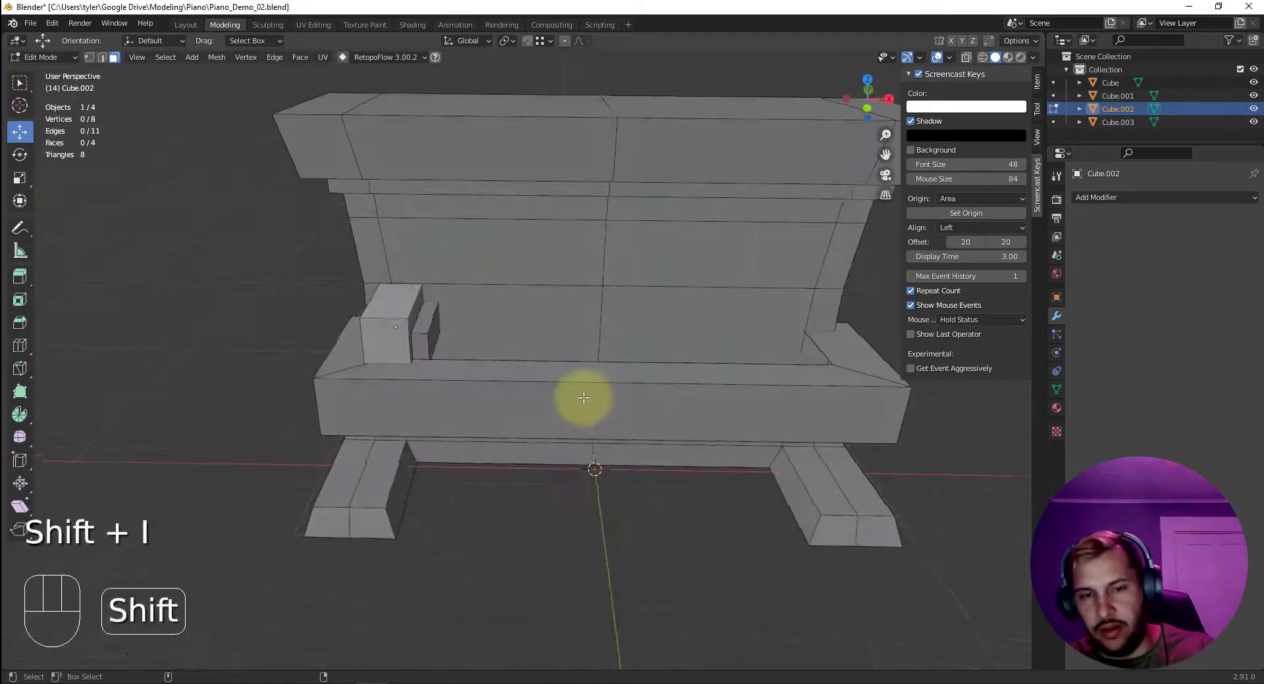
{"action": "left_click_drag", "start_coordinate": [572, 375], "coordinate": [398, 350], "text": "alt"}
{"action": "key", "text": "4"}
Isolate the thin block, delete its back, bottom and end-block-side faces, and return to the full piano in Object Mode.
{"action": "left_click", "coordinate": [453, 327]}
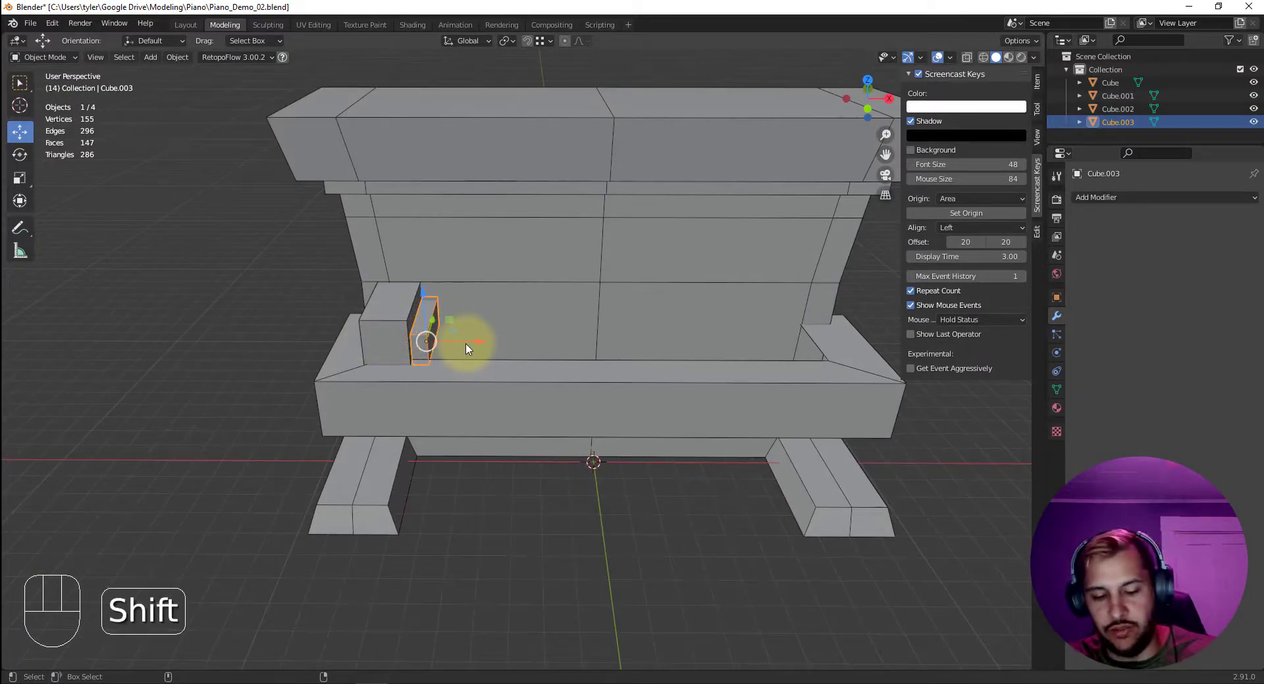
{"action": "key", "text": "shift+i"}
{"action": "left_click_drag", "start_coordinate": [481, 369], "coordinate": [361, 316], "text": "alt"}
{"action": "key", "text": "Tab"}
{"action": "key", "text": "2"}
{"action": "left_click", "coordinate": [534, 379]}
{"action": "left_click", "coordinate": [338, 310], "text": "shift"}
{"action": "left_click", "coordinate": [368, 362], "text": "shift"}
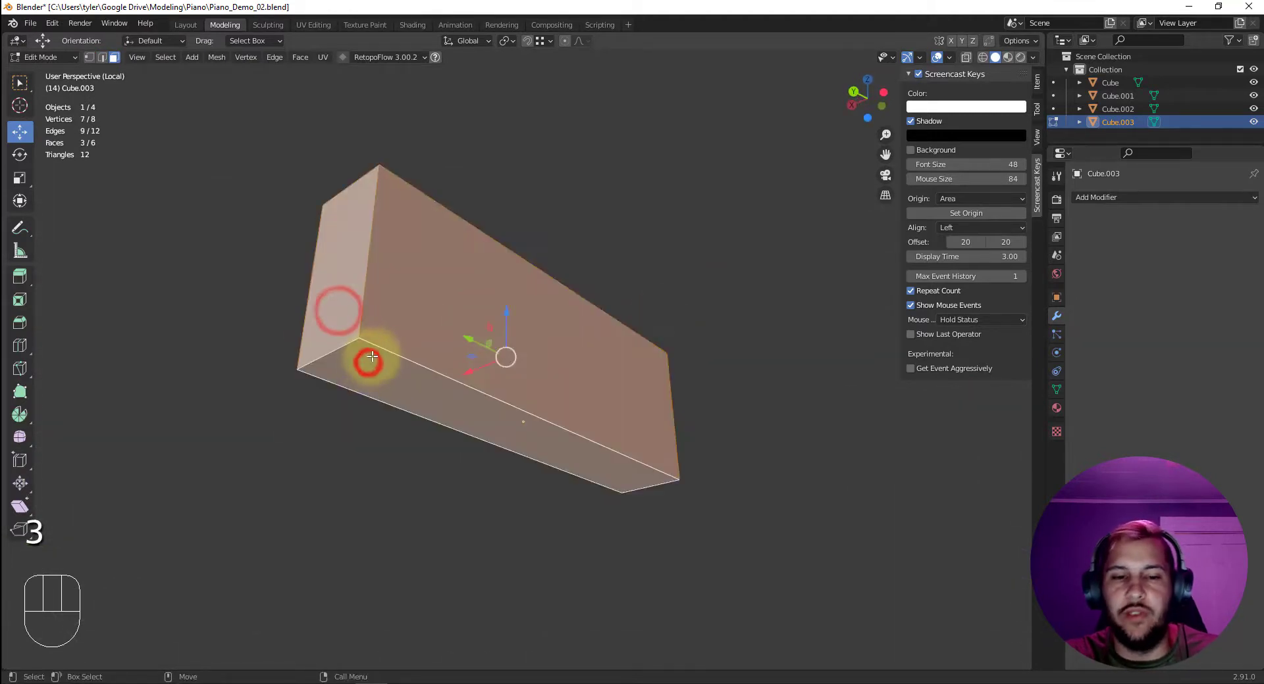
{"action": "key", "text": "Delete"}
{"action": "left_click", "coordinate": [369, 352]}
{"action": "left_click_drag", "start_coordinate": [700, 402], "coordinate": [432, 352], "text": "alt"}
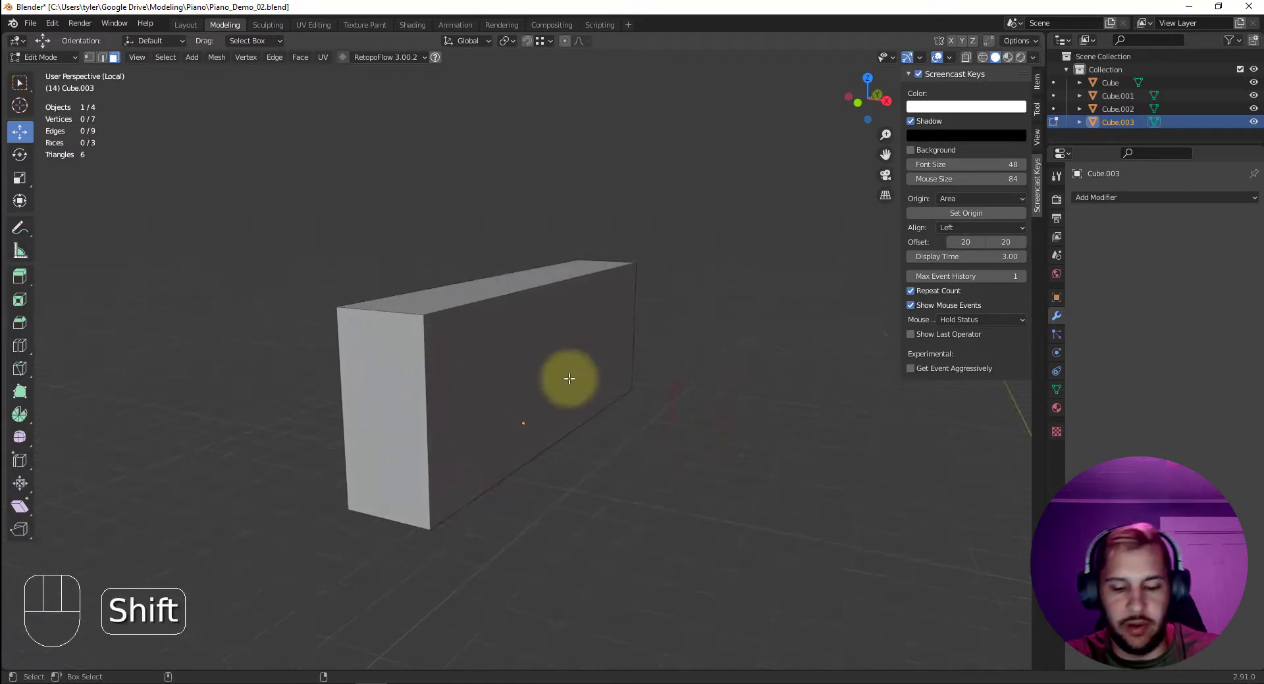
{"action": "key", "text": "shift+i"}
{"action": "left_click_drag", "start_coordinate": [518, 377], "coordinate": [488, 377], "text": "alt"}
{"action": "key", "text": "4"}
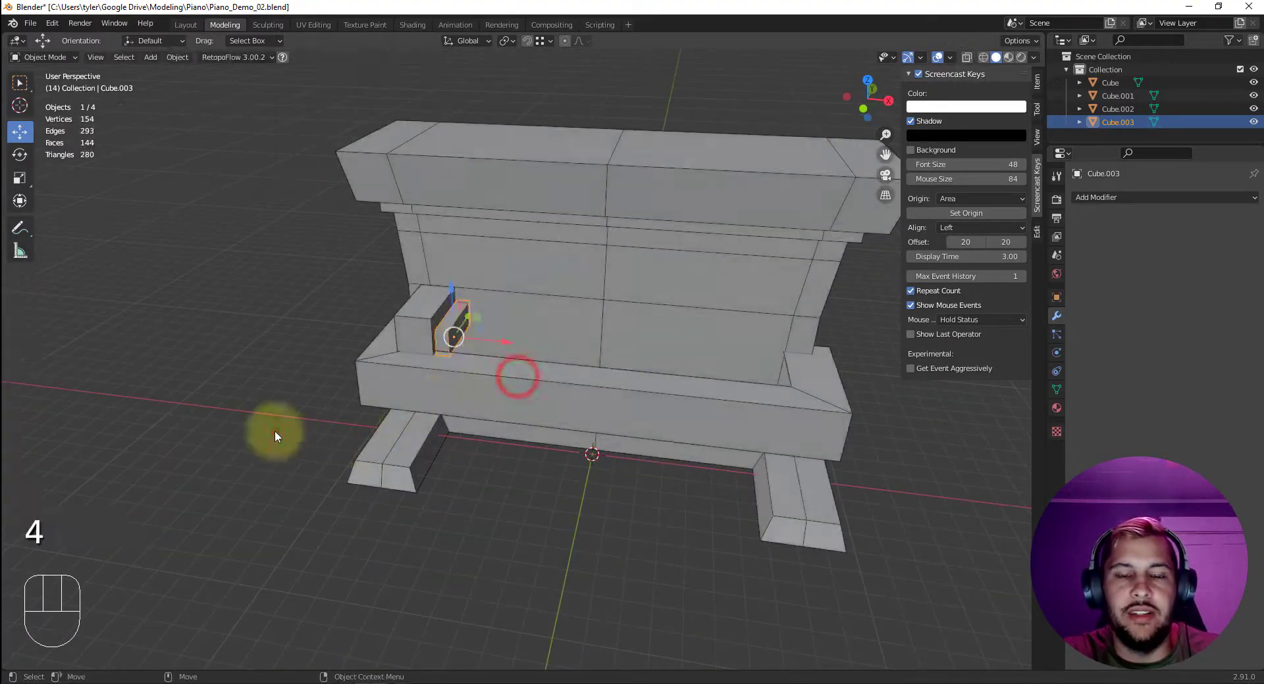
Examine how the end block and thin block sit against the piano body and shelf from several angles.
{"action": "scroll", "coordinate": [342, 370], "scroll_direction": "up", "scroll_amount": 3}
{"action": "left_click_drag", "start_coordinate": [373, 367], "coordinate": [423, 387], "text": "alt"}
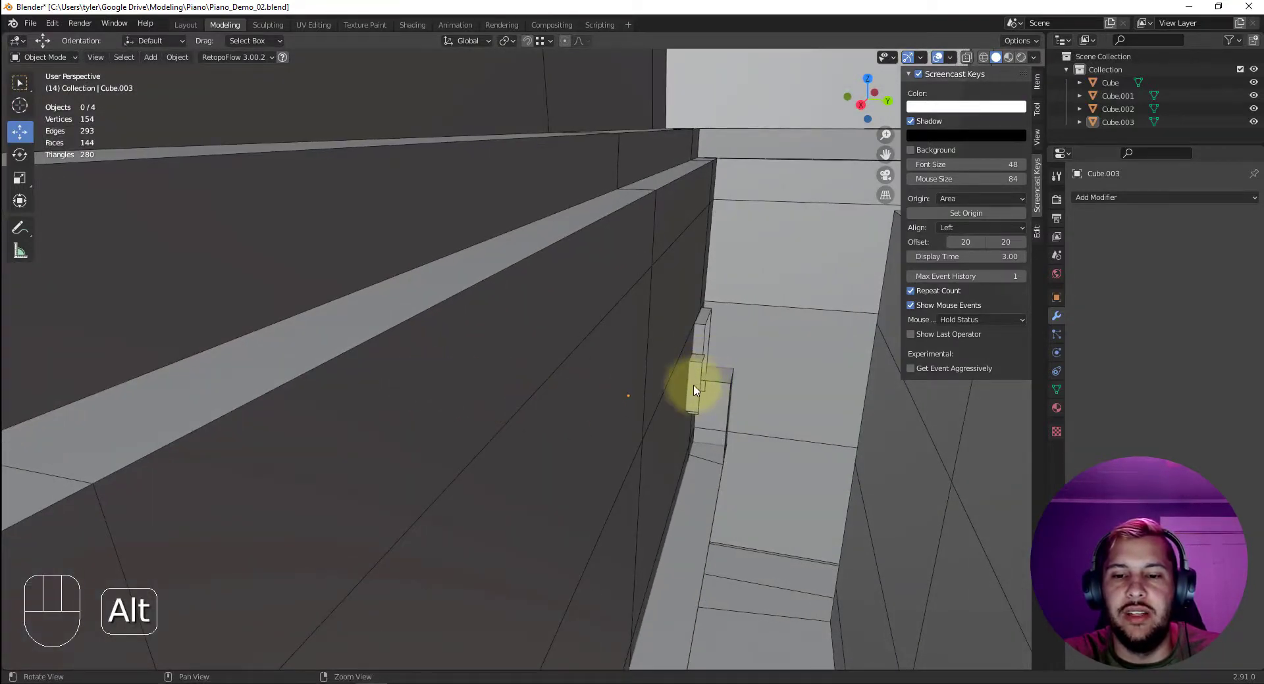
{"action": "scroll", "coordinate": [685, 392], "scroll_direction": "down", "scroll_amount": 6}
{"action": "left_click_drag", "start_coordinate": [656, 397], "coordinate": [550, 395], "text": "alt"}
{"action": "key", "text": "4"}
{"action": "key", "text": "3"}
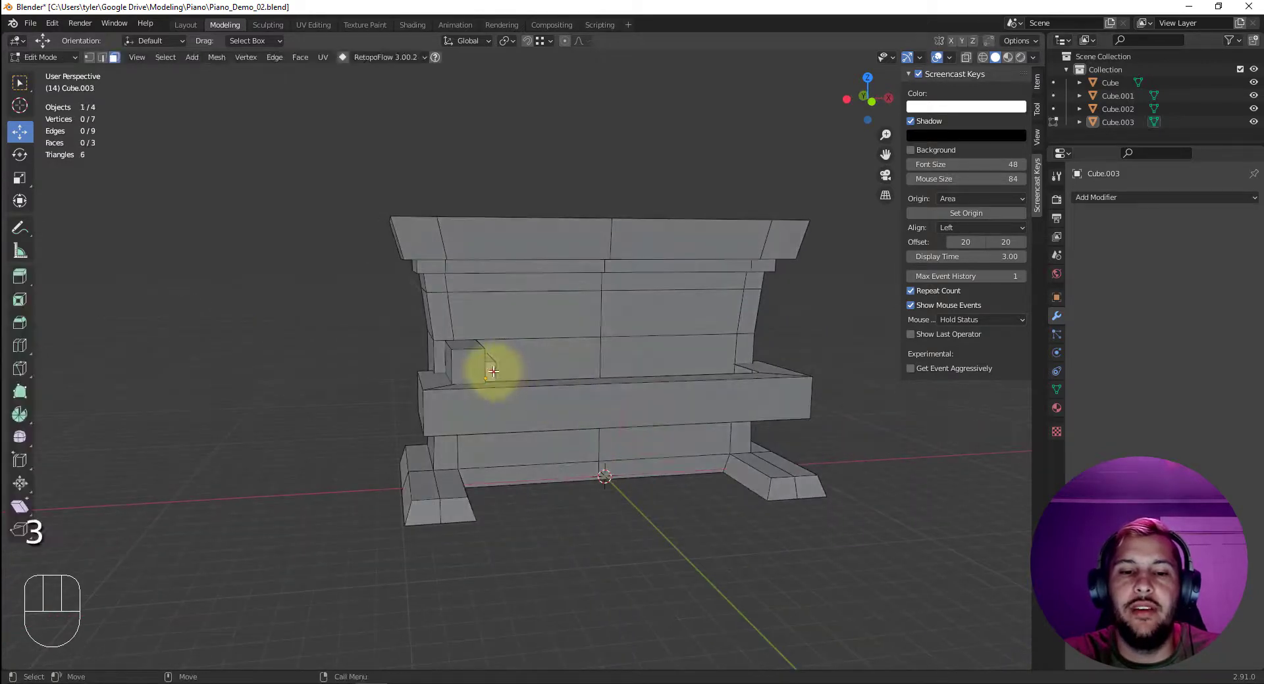
{"action": "key", "text": "4"}
{"action": "left_click", "coordinate": [474, 373]}
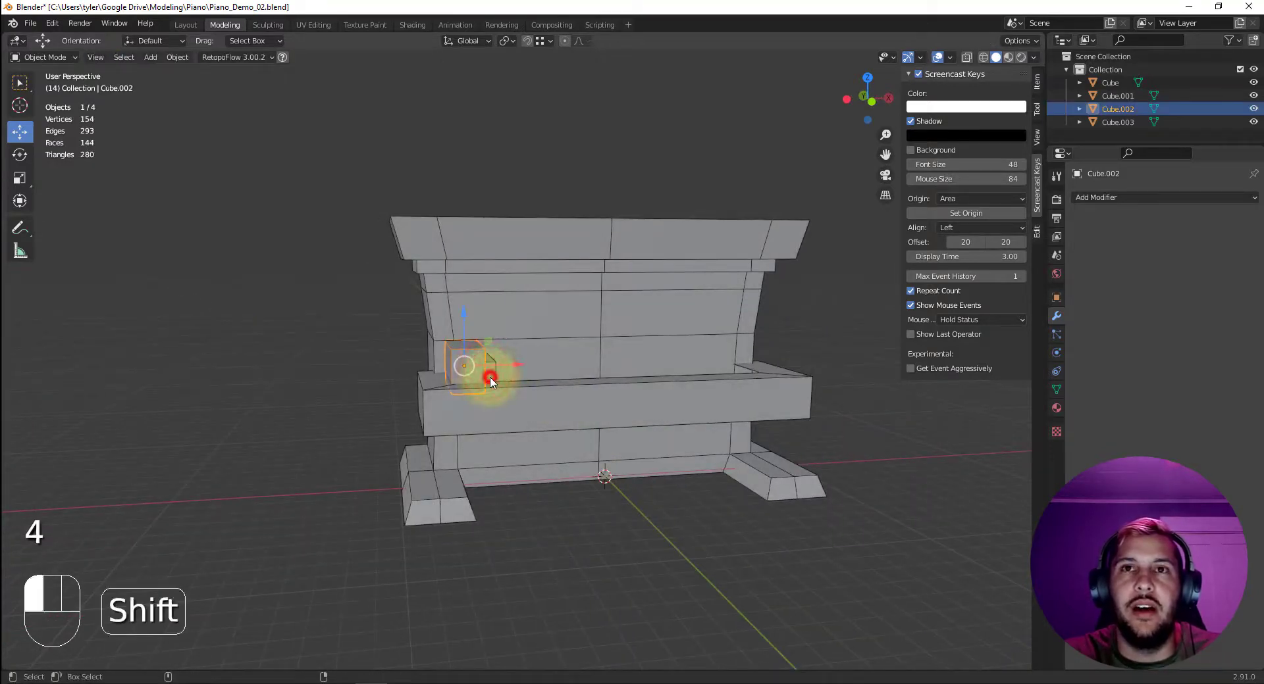
{"action": "left_click", "coordinate": [490, 382], "text": "shift"}
{"action": "mouse_move", "coordinate": [601, 414]}
{"action": "left_mouse_down", "text": "alt"}
{"action": "mouse_move", "coordinate": [572, 428]}
{"action": "mouse_move", "coordinate": [602, 437]}
{"action": "left_mouse_up", "text": "alt"}
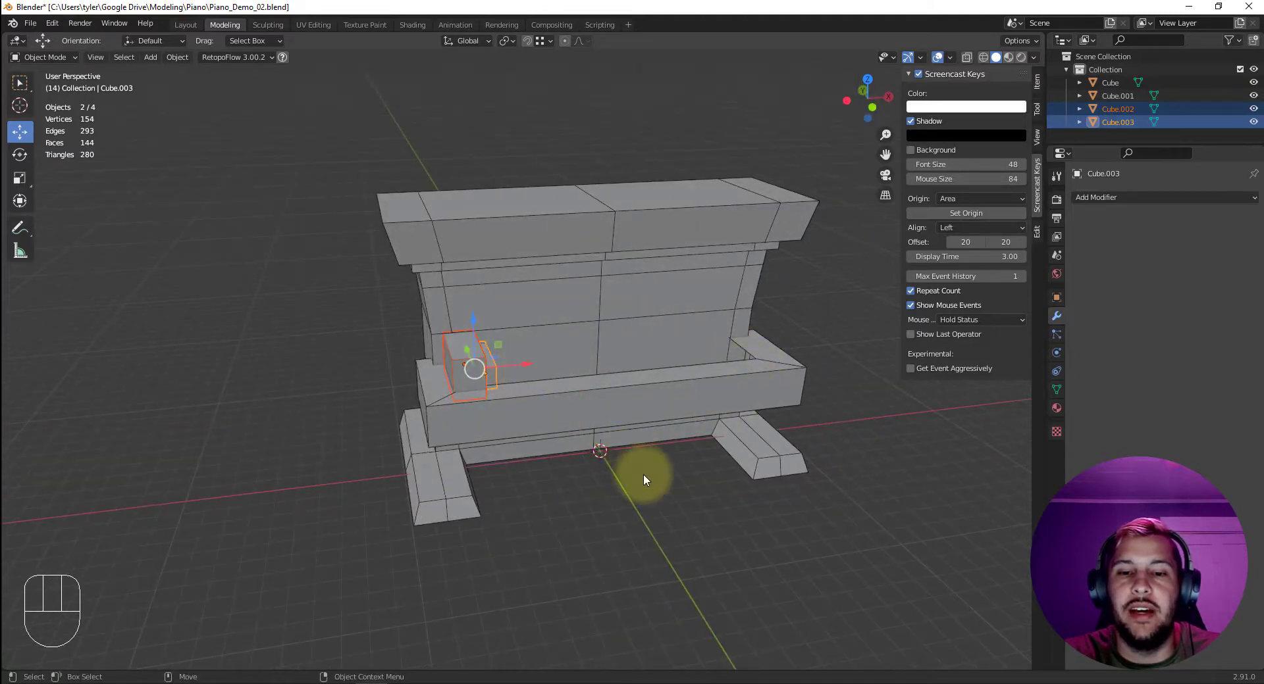
{"action": "left_click_drag", "start_coordinate": [644, 480], "coordinate": [585, 464], "text": "alt"}
{"action": "left_click", "coordinate": [589, 468]}
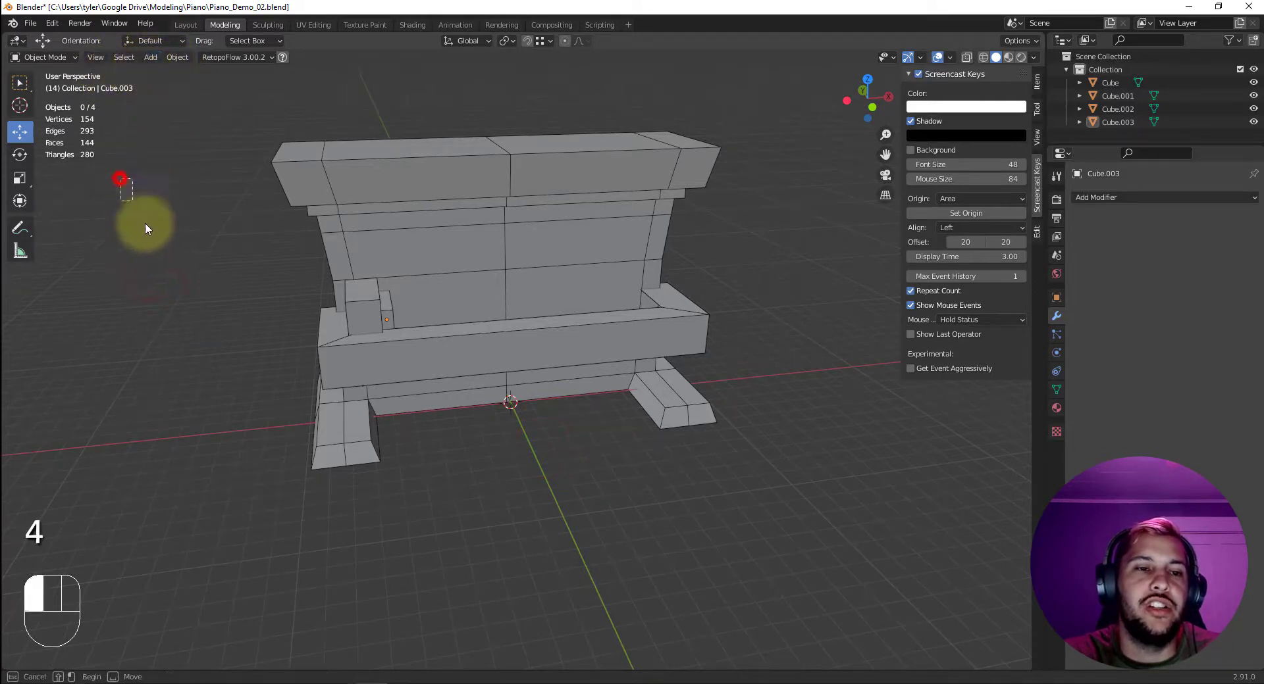
{"action": "left_click_drag", "start_coordinate": [145, 223], "coordinate": [170, 276]}
{"action": "left_click_drag", "start_coordinate": [154, 237], "coordinate": [187, 312]}
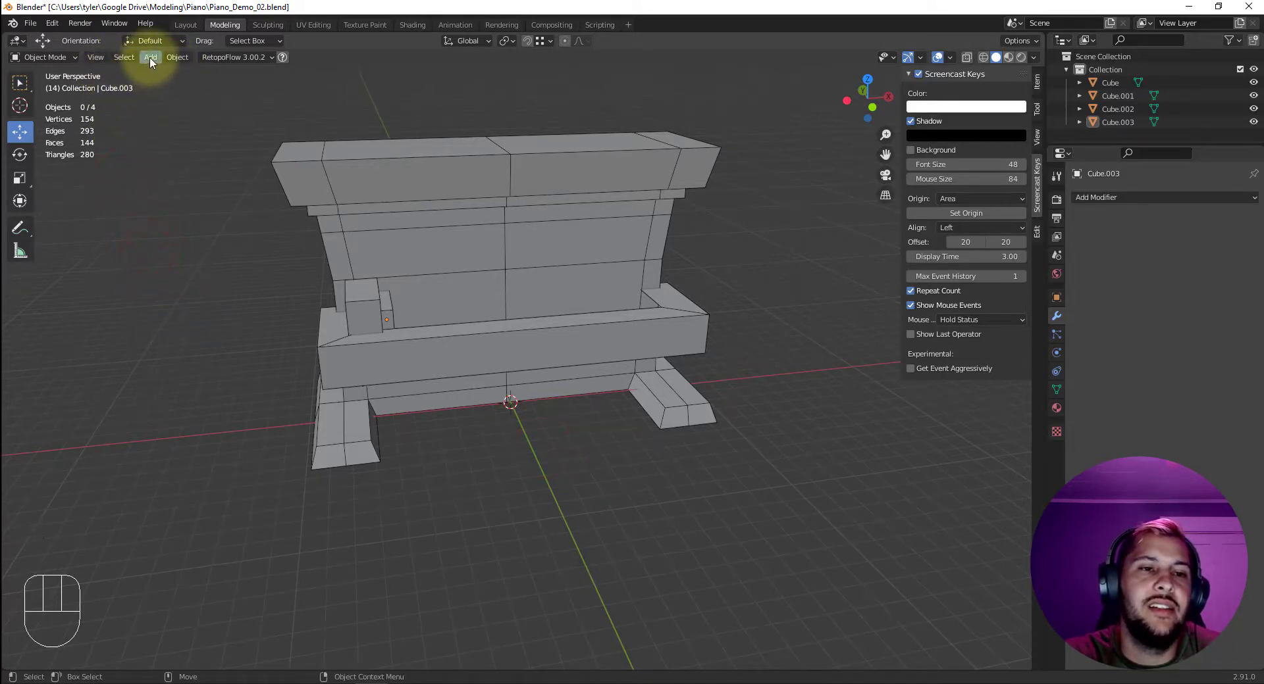
Add a Plain Axes empty at the world origin and rename it Center.
{"action": "left_click_drag", "start_coordinate": [149, 58], "coordinate": [176, 128]}
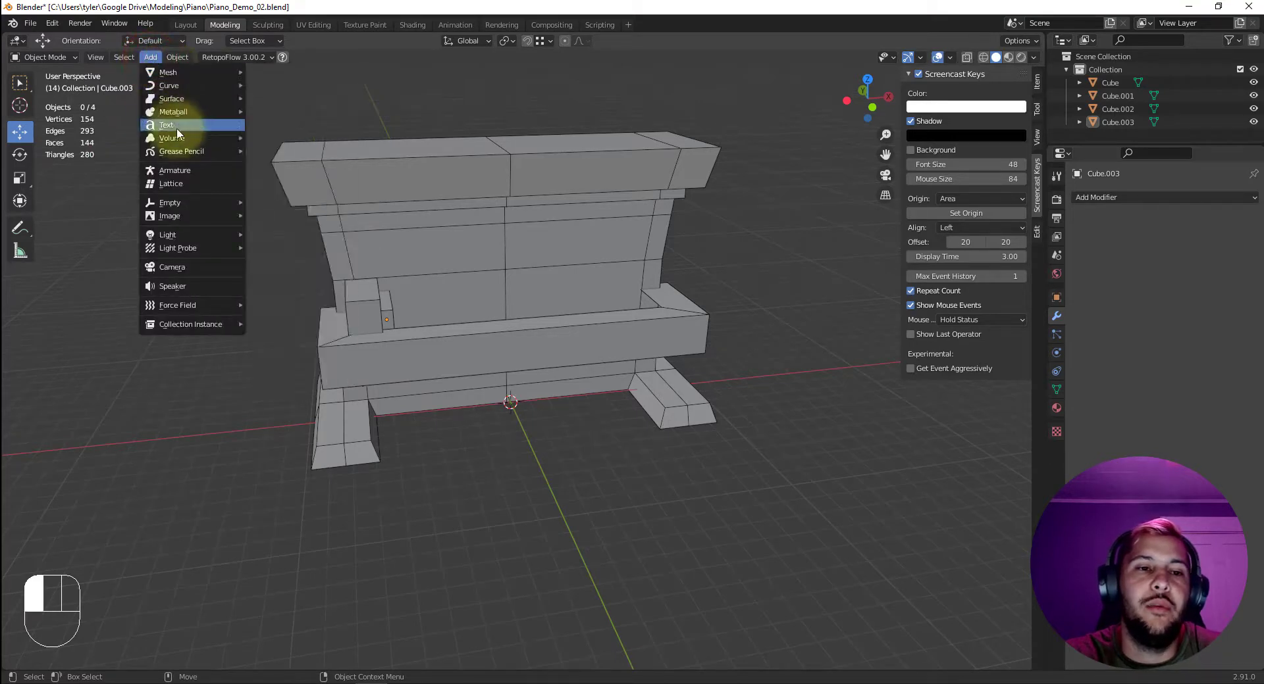
{"action": "left_click_drag", "start_coordinate": [181, 196], "coordinate": [213, 206]}
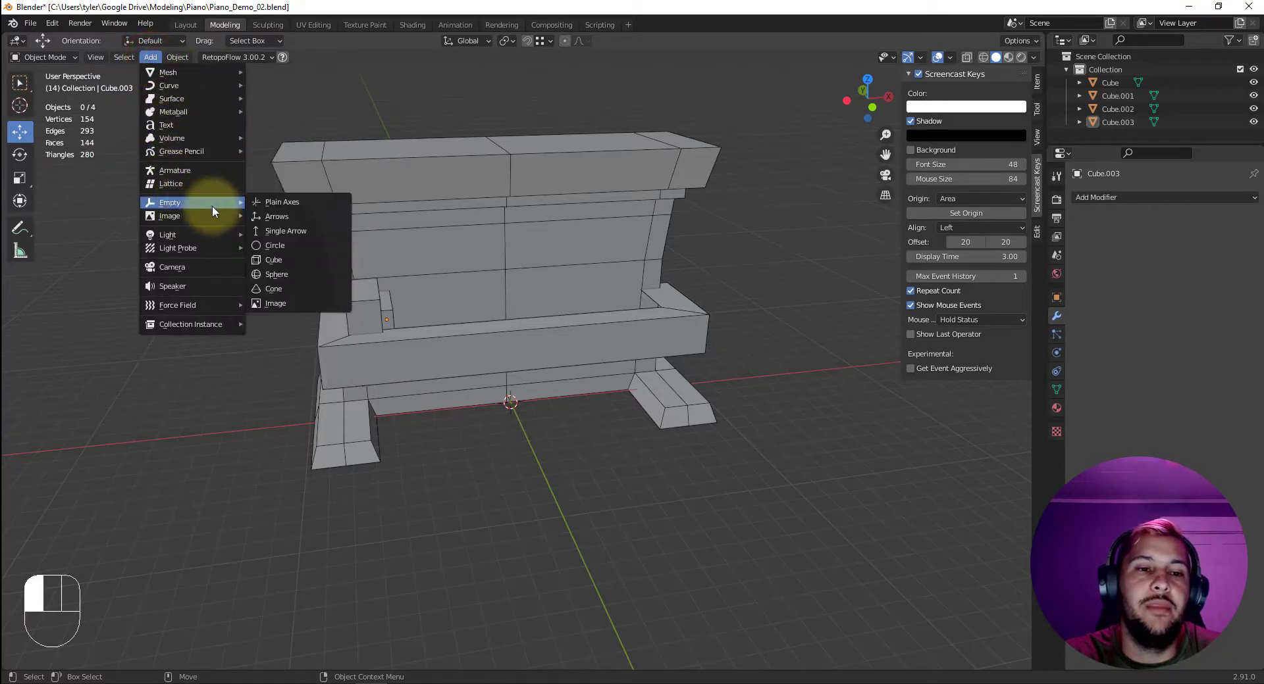
{"action": "left_click", "coordinate": [317, 200]}
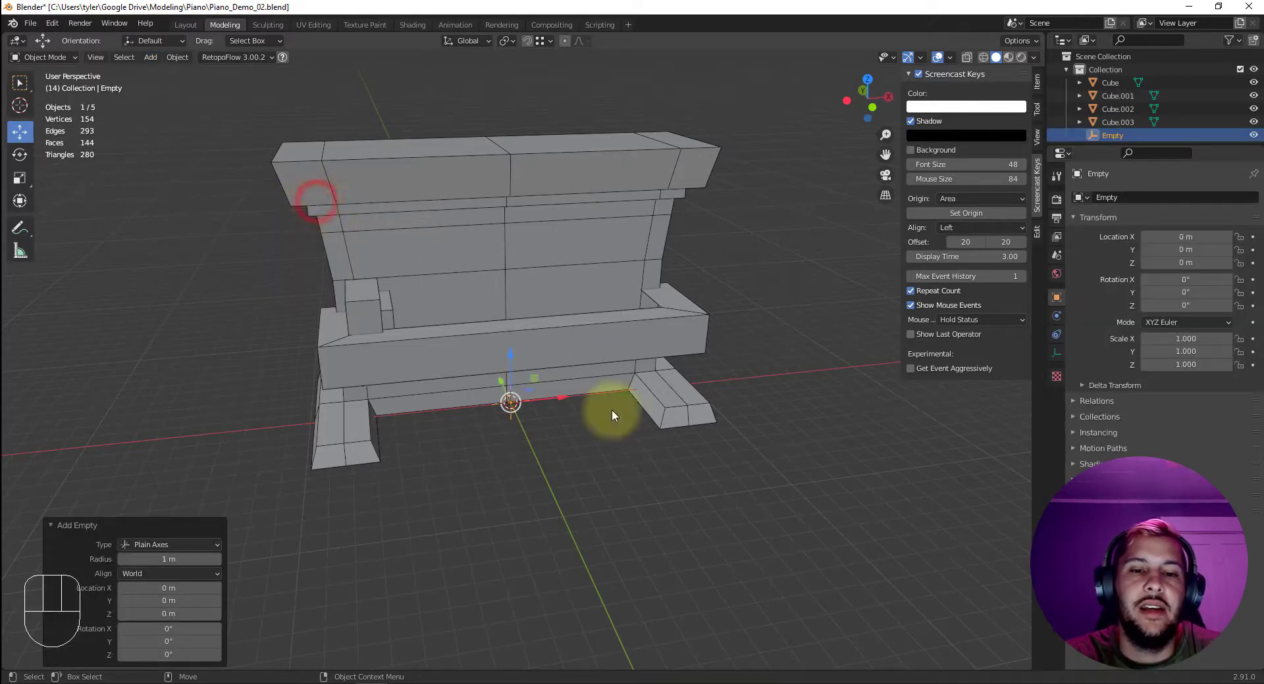
{"action": "double_click", "coordinate": [1114, 136]}
{"action": "type", "text": "Cen"}
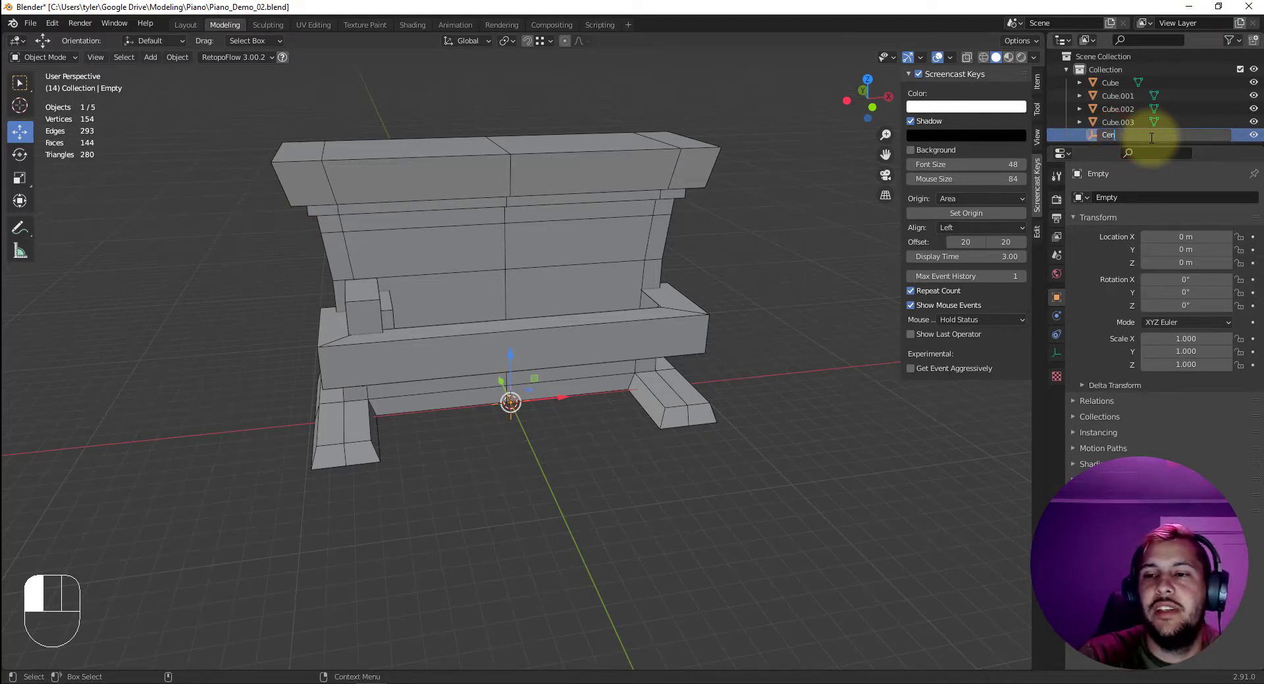
{"action": "type", "text": "ter"}
{"action": "key", "text": "Return"}
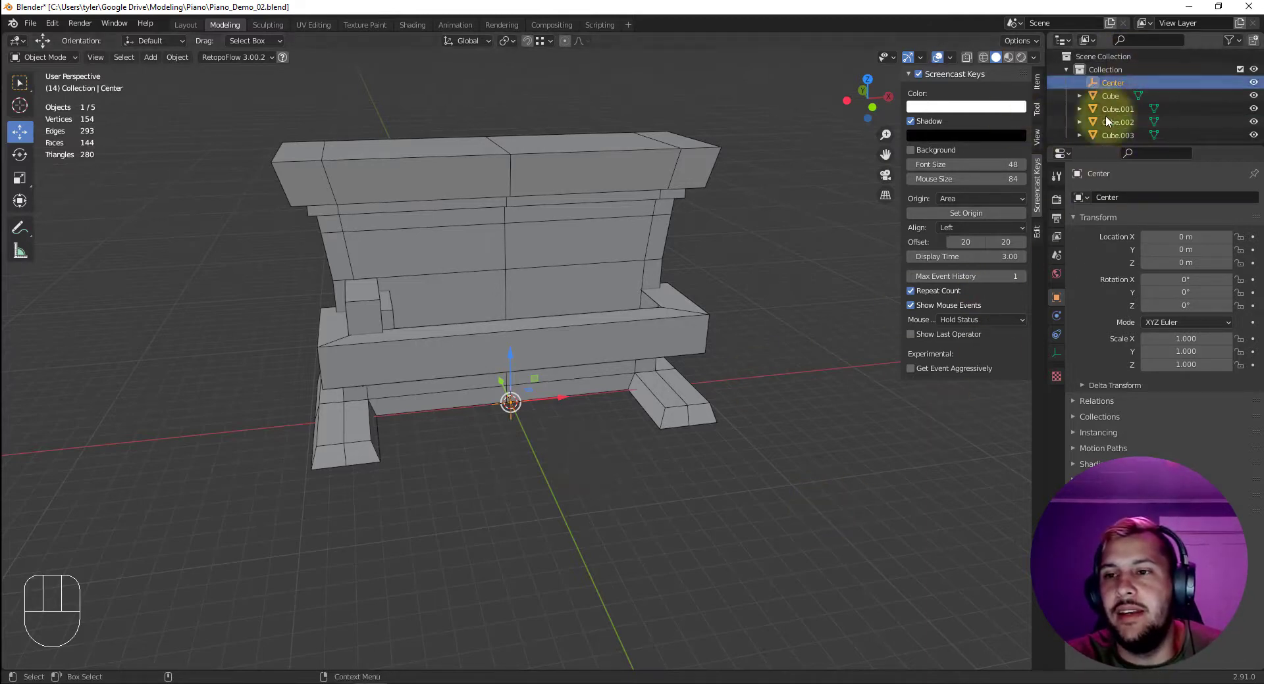
Show the selectability toggles in the object list, then hide the Center empty and make it unselectable.
{"action": "left_click", "coordinate": [668, 497]}
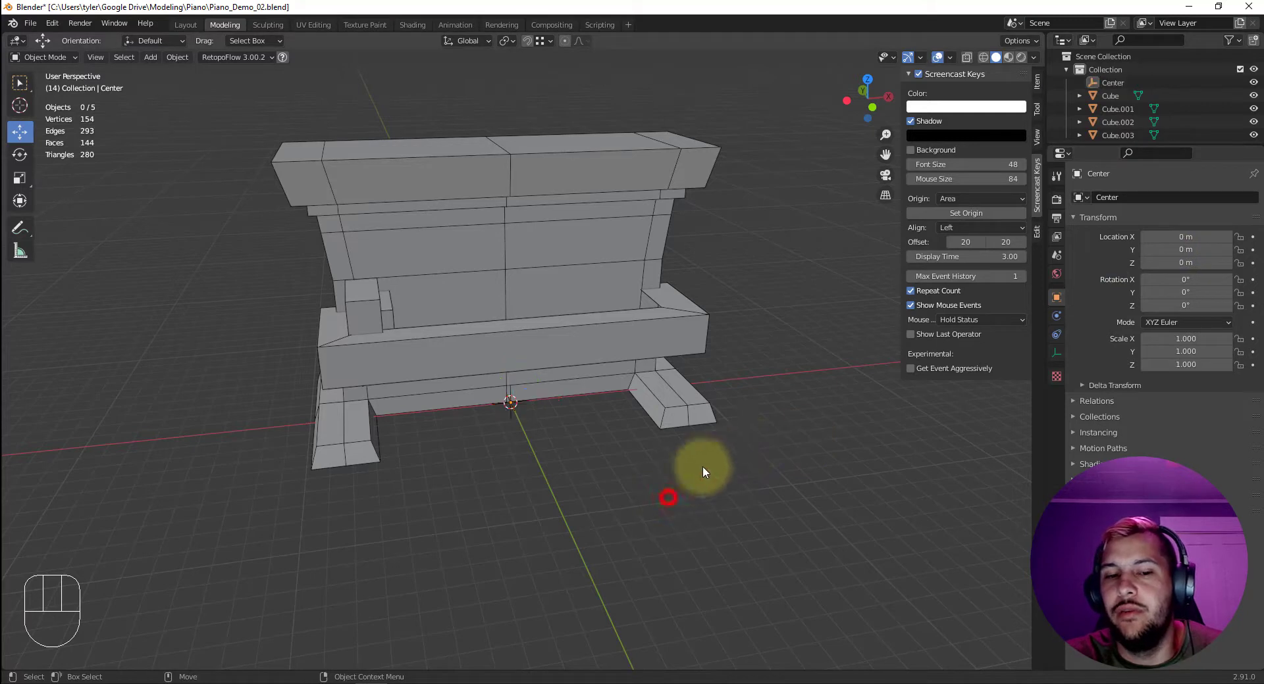
{"action": "left_click", "coordinate": [511, 403]}
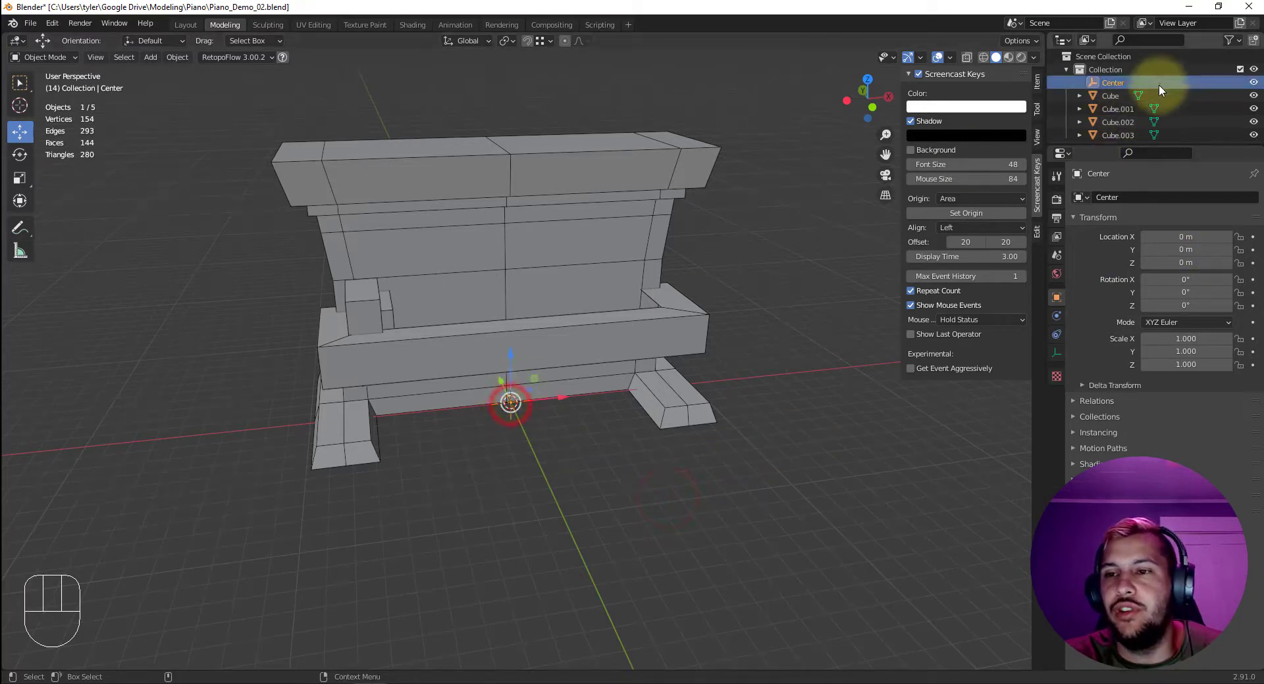
{"action": "left_click", "coordinate": [1233, 40]}
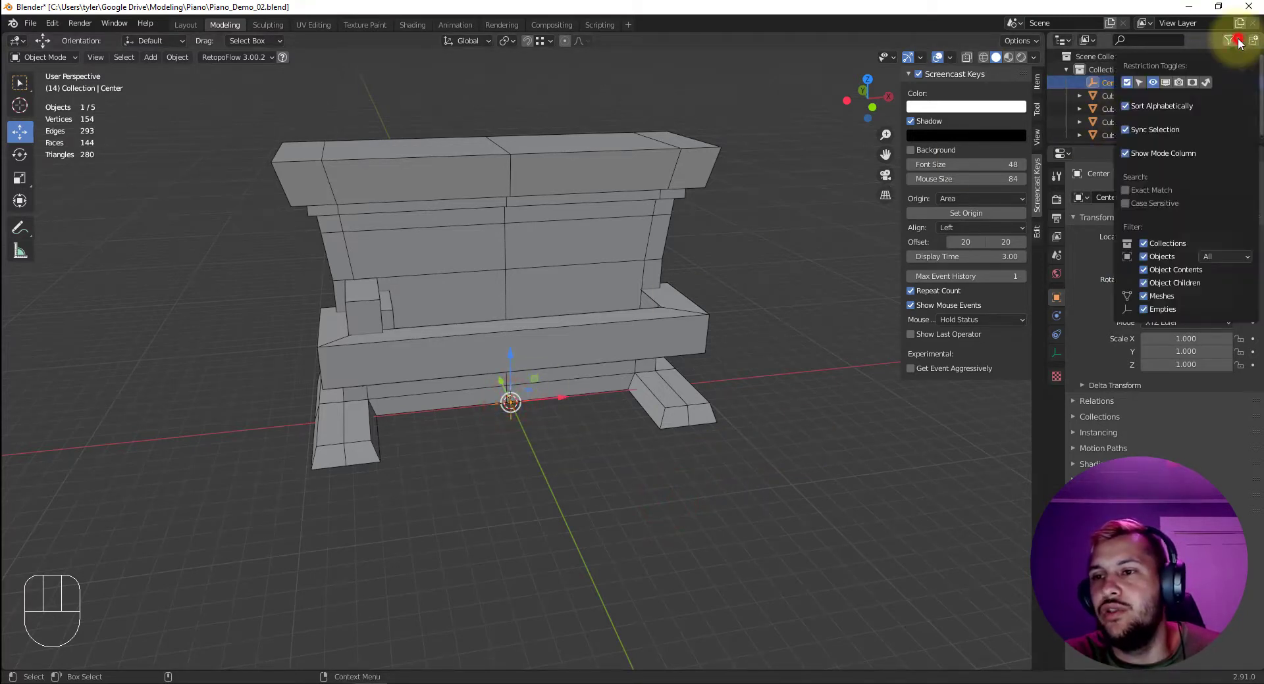
{"action": "left_click", "coordinate": [1238, 41]}
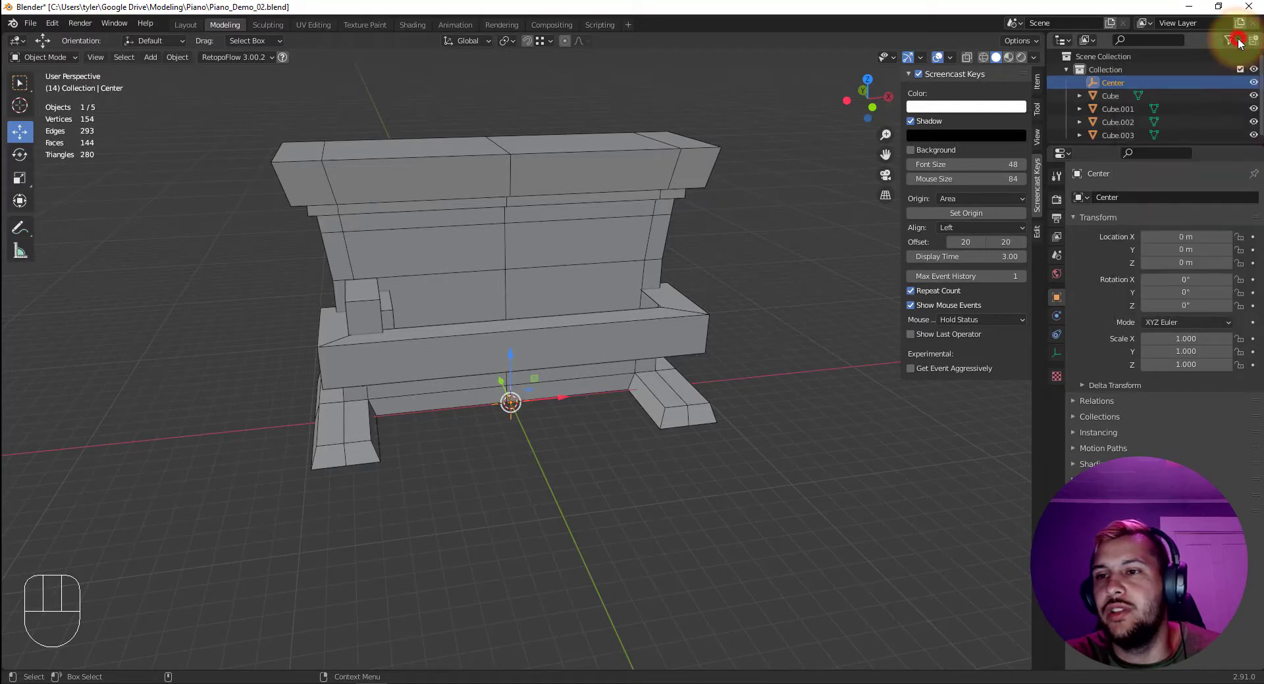
{"action": "left_click", "coordinate": [1238, 40]}
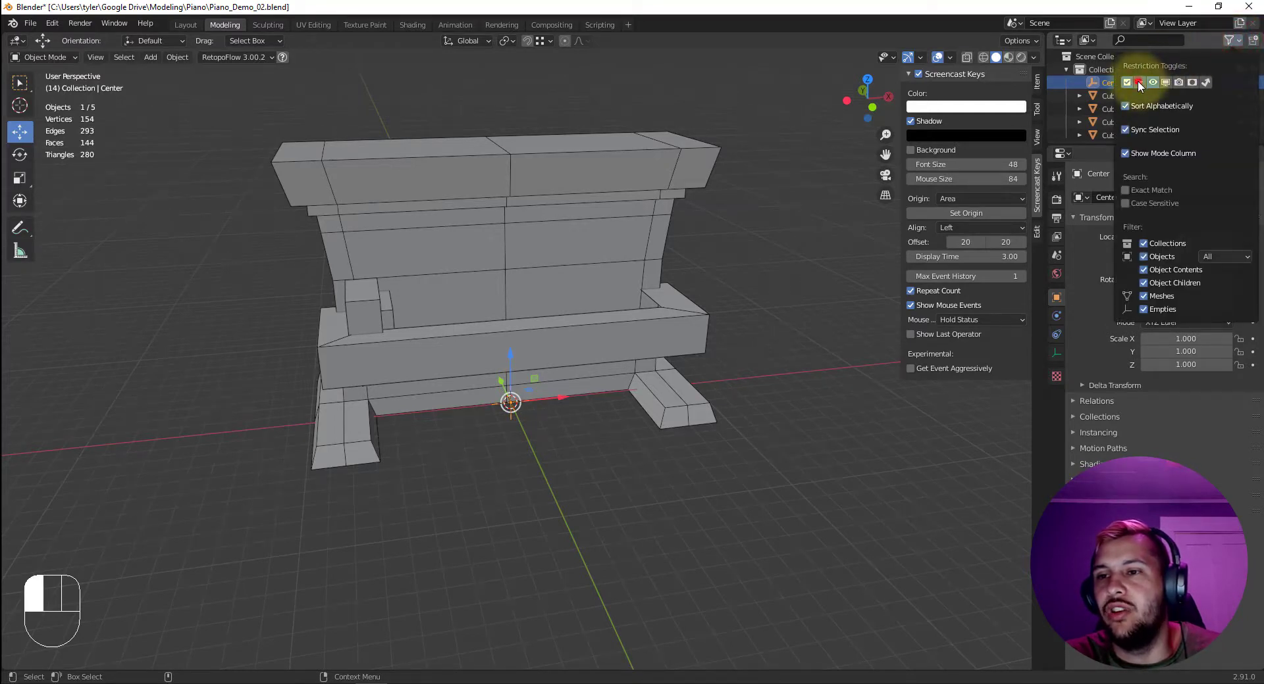
{"action": "left_click", "coordinate": [1139, 83]}
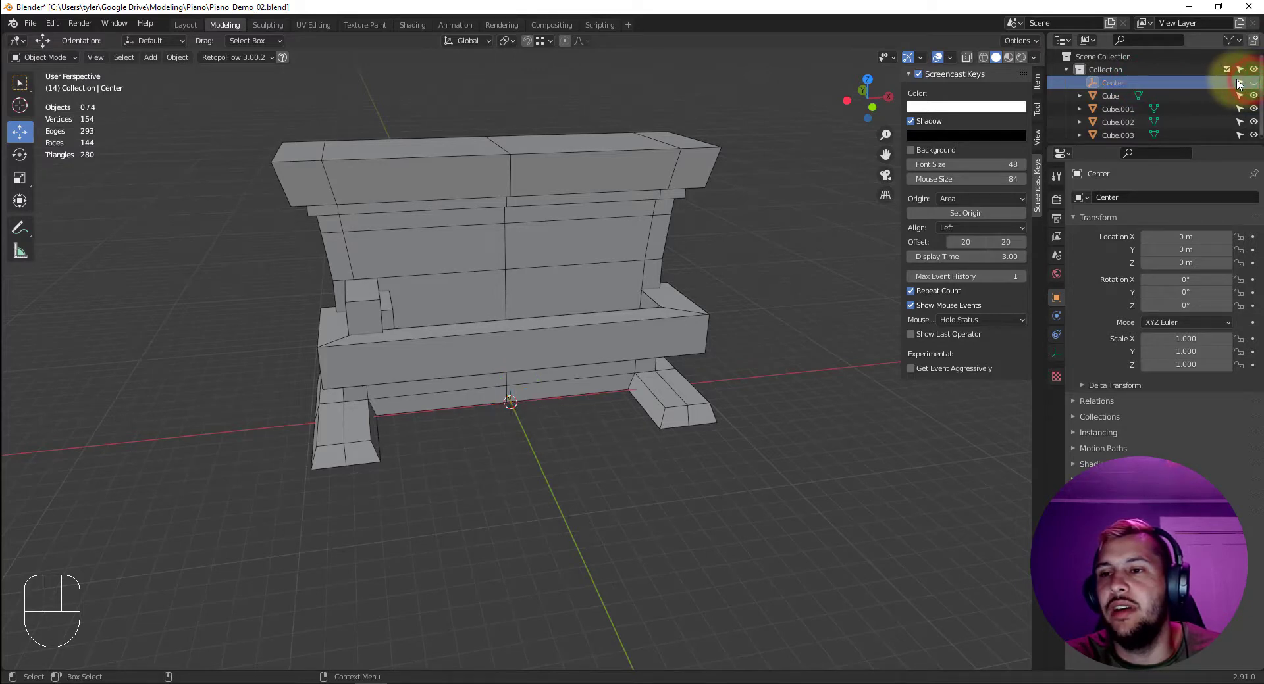
{"action": "left_click", "coordinate": [1238, 82]}
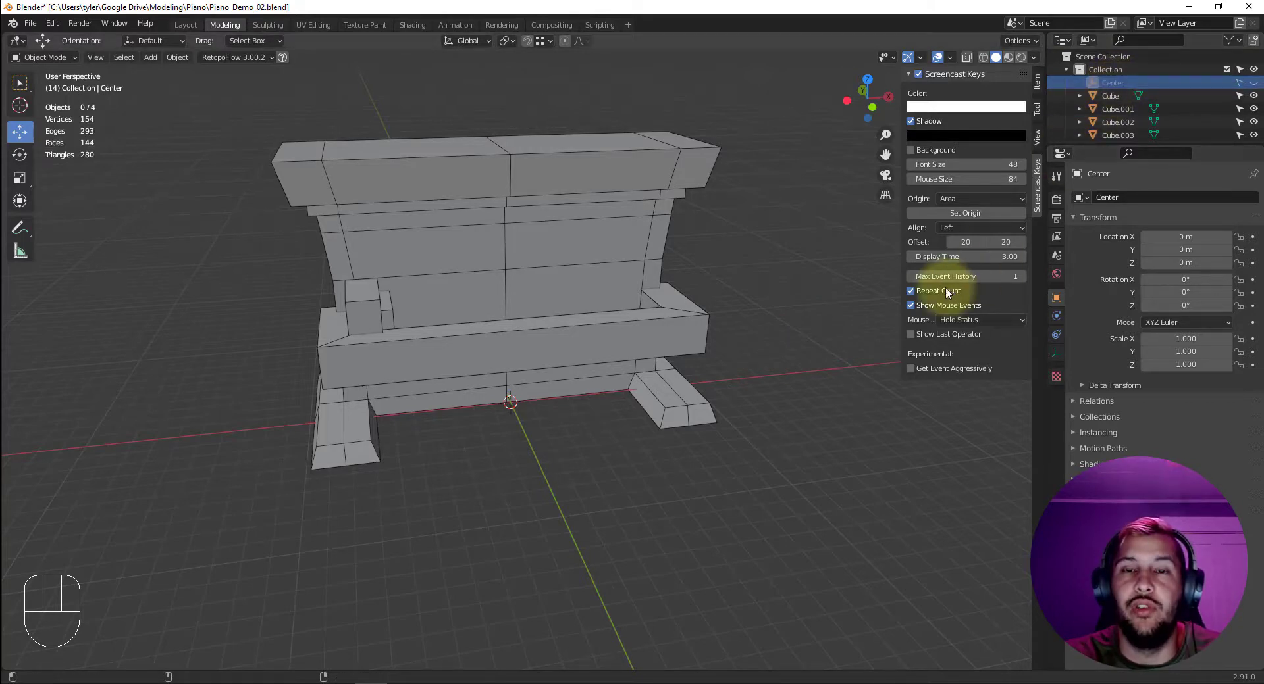
Add a Mirror modifier on the X axis to the end block, using Center as the mirror object.
{"action": "left_click", "coordinate": [363, 313]}
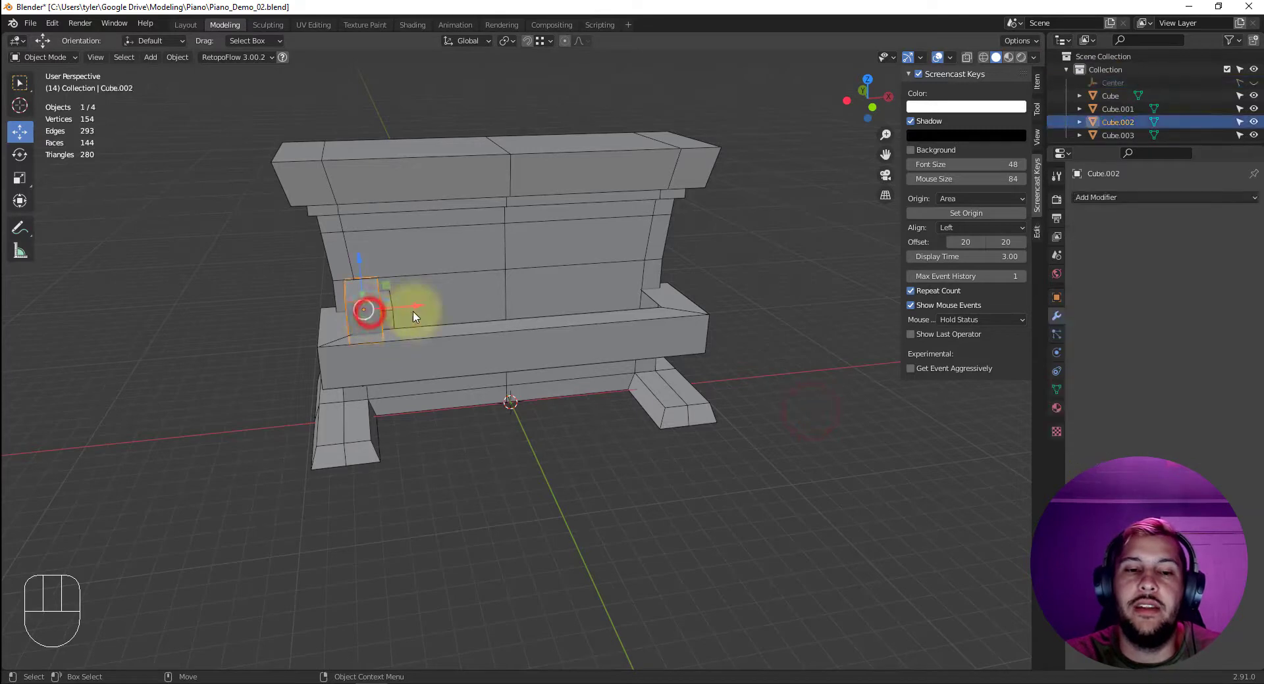
{"action": "left_click", "coordinate": [823, 302]}
{"action": "left_click", "coordinate": [366, 301]}
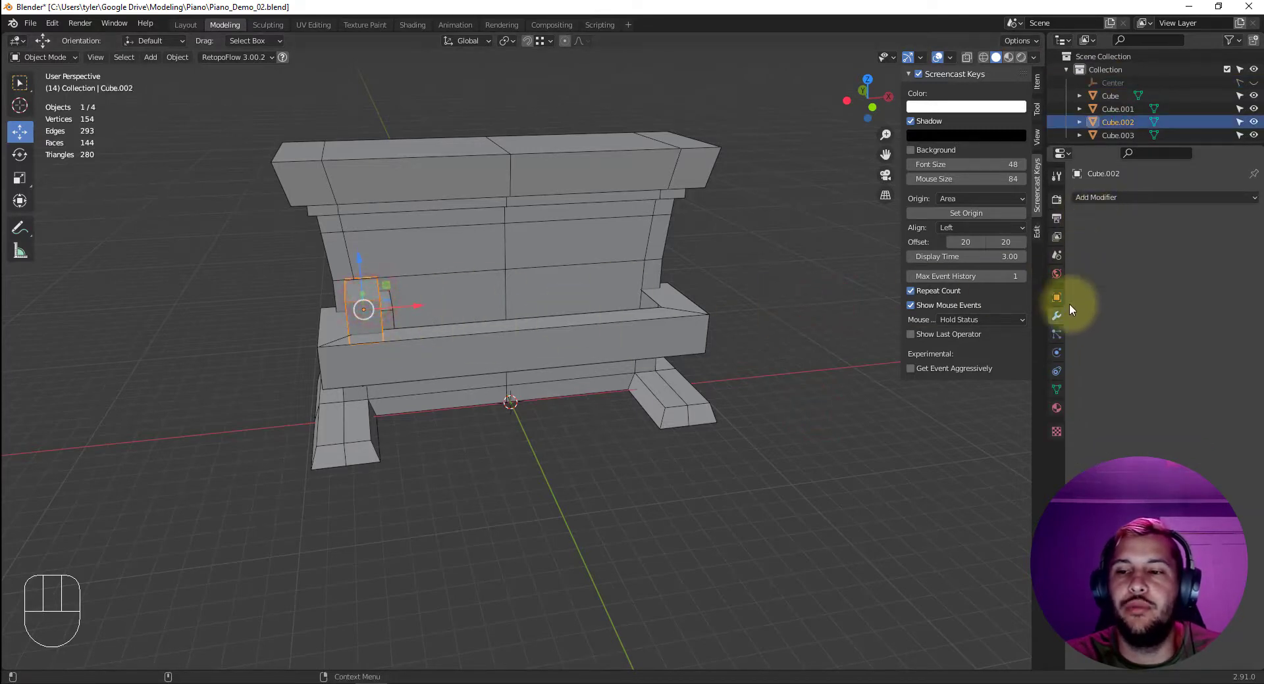
{"action": "left_click", "coordinate": [1112, 198]}
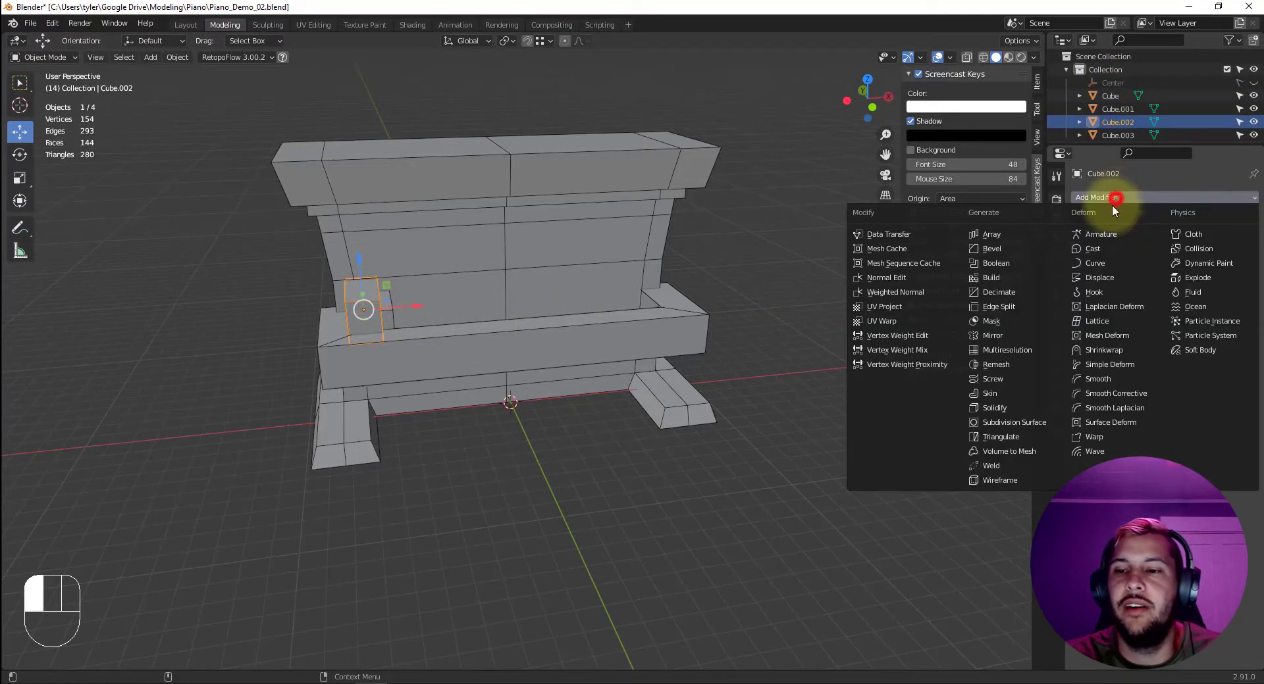
{"action": "left_click", "coordinate": [1014, 337]}
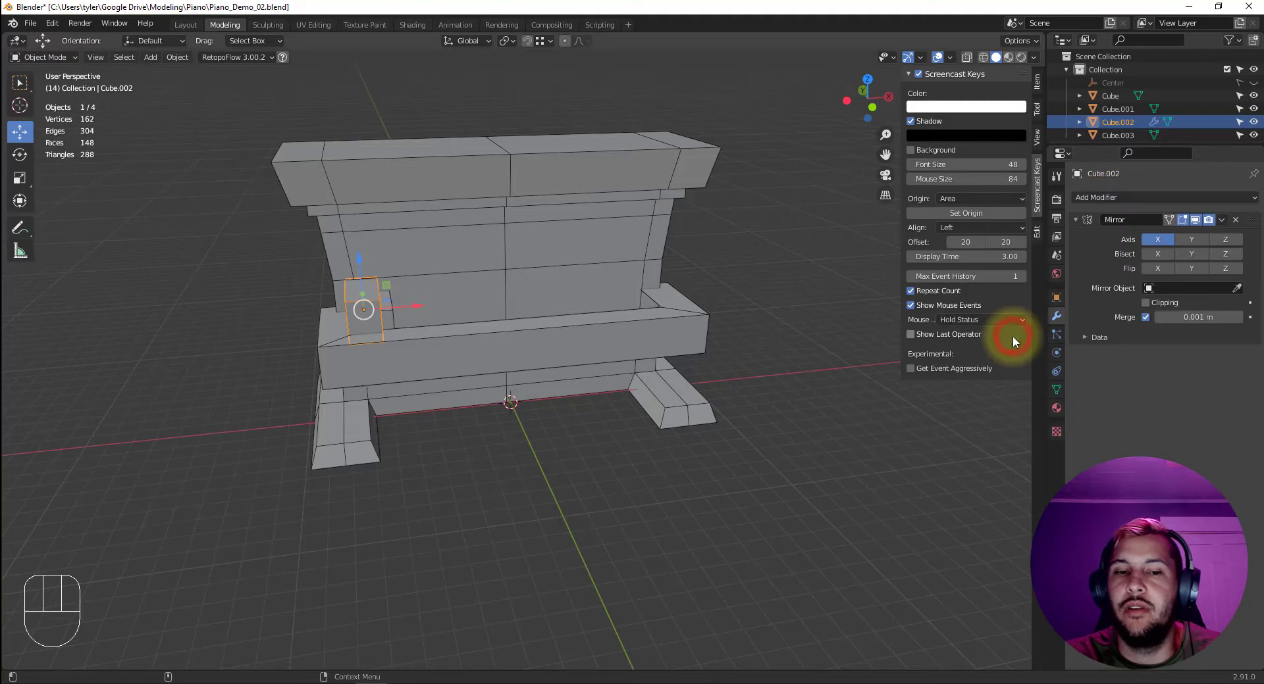
{"action": "left_click", "coordinate": [1169, 288]}
{"action": "left_click", "coordinate": [1124, 307]}
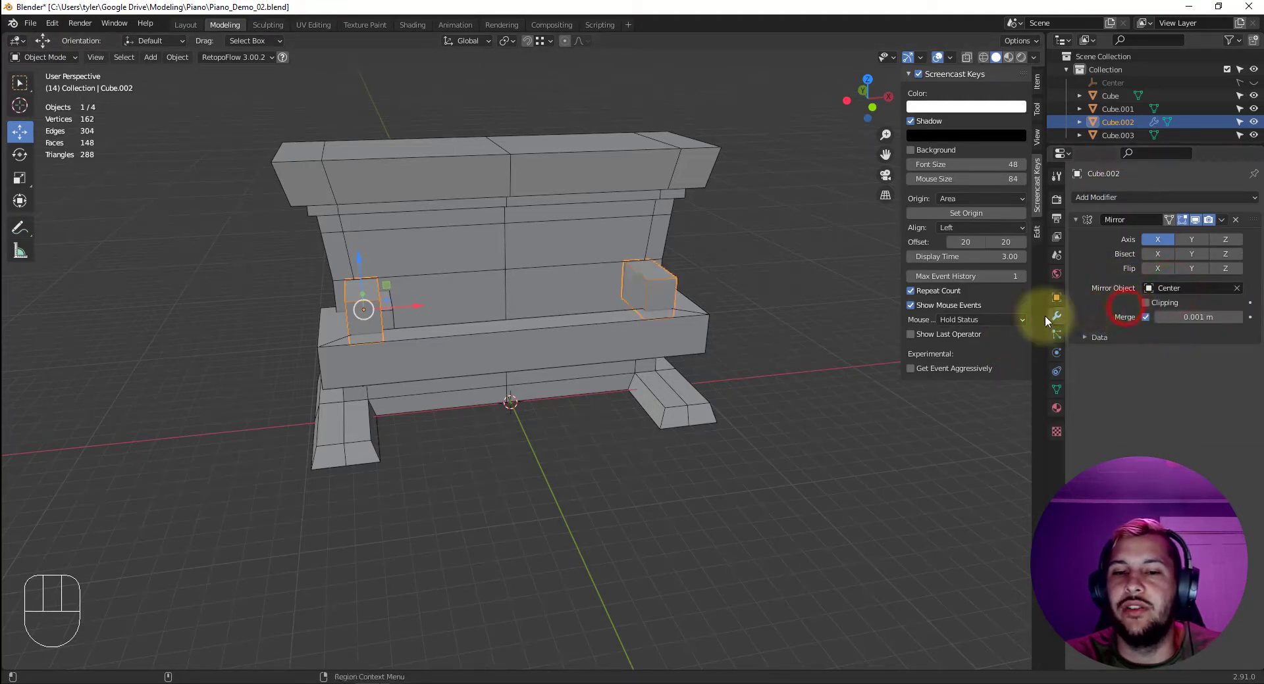
Add a Mirror modifier on the X axis to the thin block, using Center as the mirror object.
{"action": "left_click", "coordinate": [386, 320]}
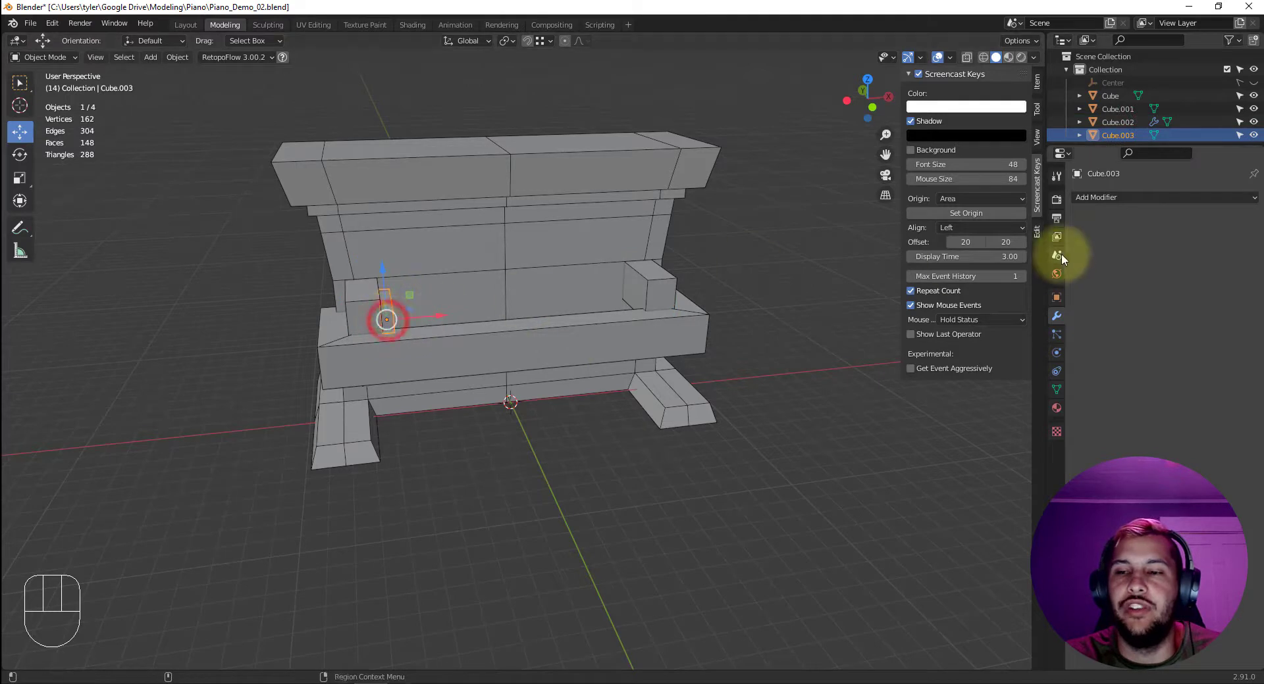
{"action": "left_click", "coordinate": [1095, 198]}
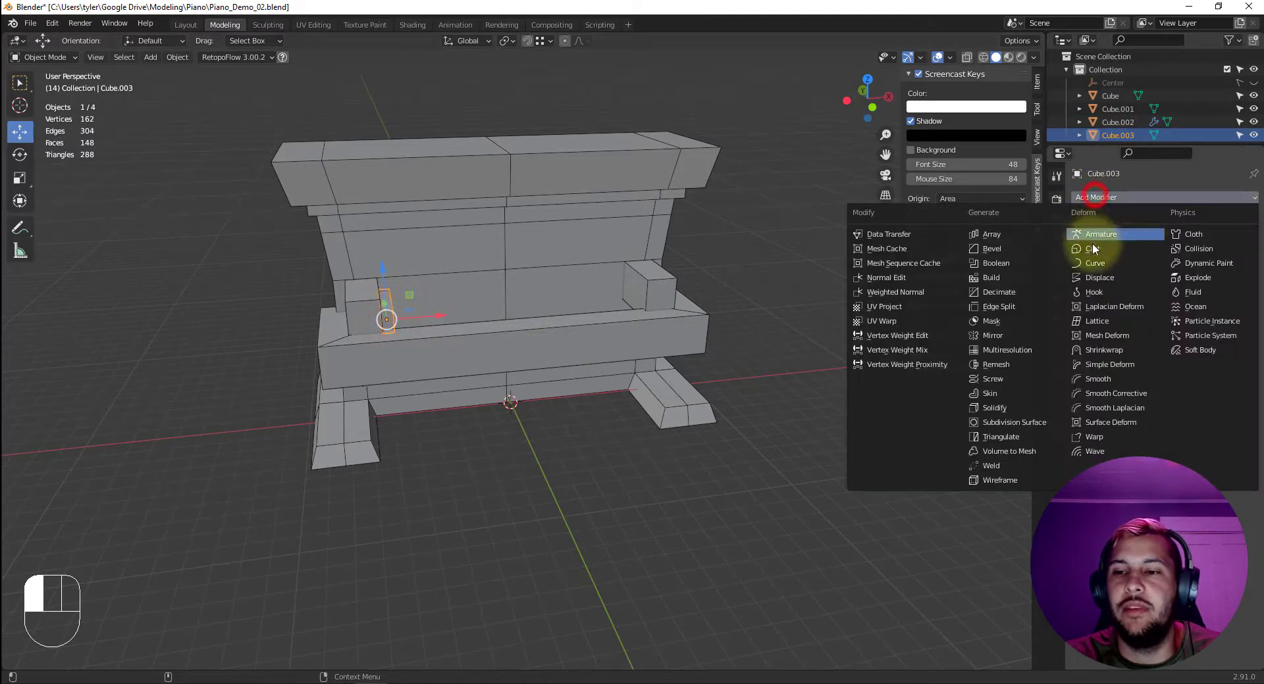
{"action": "left_click", "coordinate": [999, 335]}
{"action": "left_click", "coordinate": [1171, 288]}
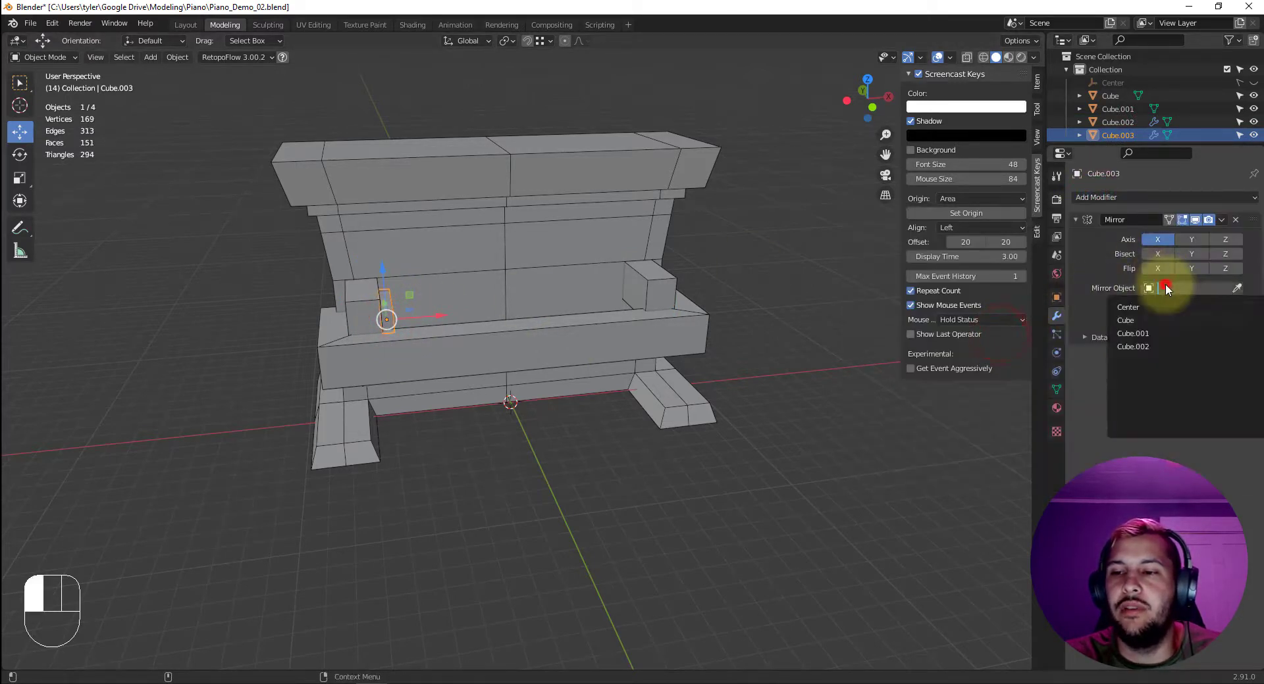
{"action": "left_click", "coordinate": [1136, 306]}
{"action": "left_click", "coordinate": [784, 471]}
Try moving the mirrored end block outward along X, and undo the move.
{"action": "left_click_drag", "start_coordinate": [872, 422], "coordinate": [831, 412], "text": "alt"}
{"action": "left_click_drag", "start_coordinate": [358, 322], "coordinate": [333, 330]}
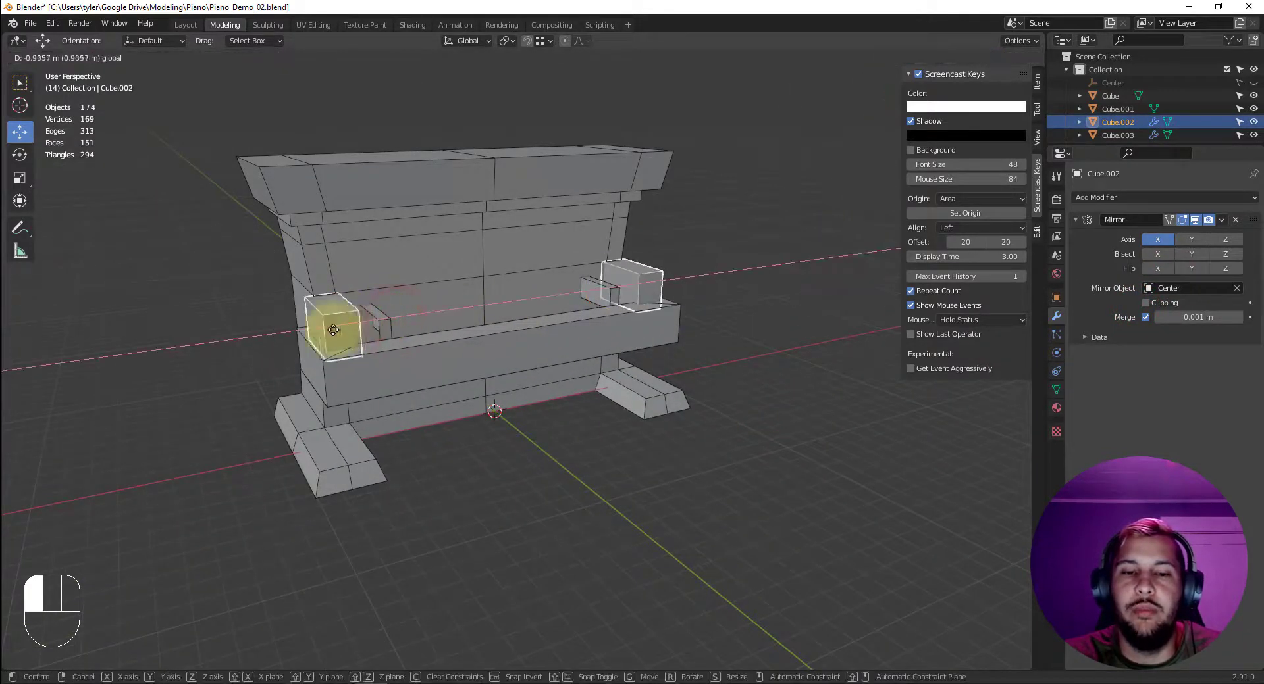
{"action": "key", "text": "ctrl+z"}
{"action": "left_click_drag", "start_coordinate": [483, 437], "coordinate": [526, 403], "text": "alt"}
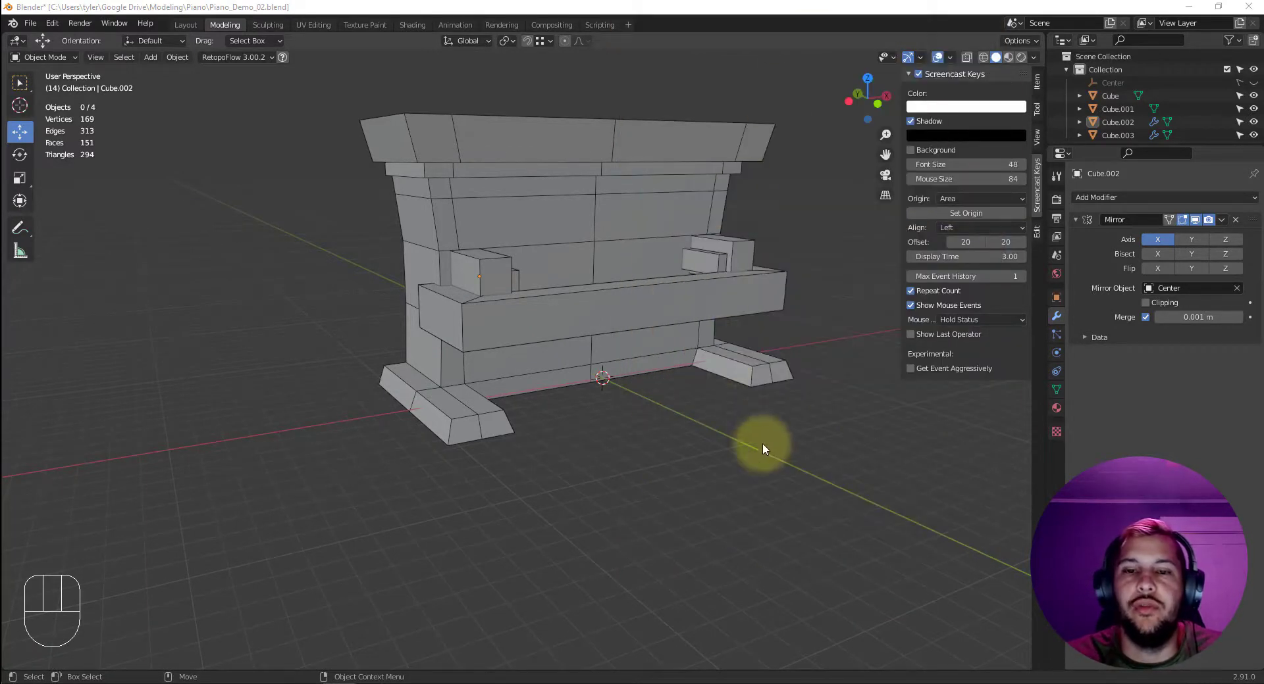
{"action": "left_click_drag", "start_coordinate": [649, 431], "coordinate": [558, 352], "text": "alt"}
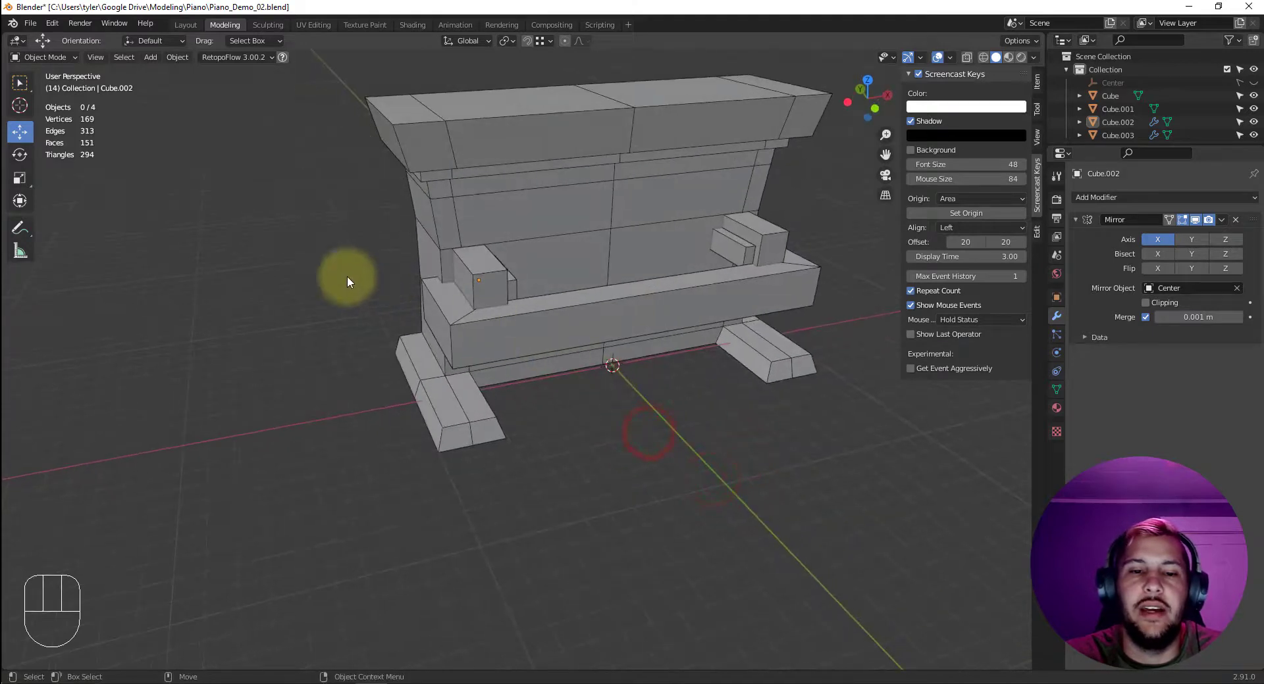
Add a cube and raise it about 5.69 m on Z, between the two end blocks.
{"action": "left_click", "coordinate": [150, 57]}
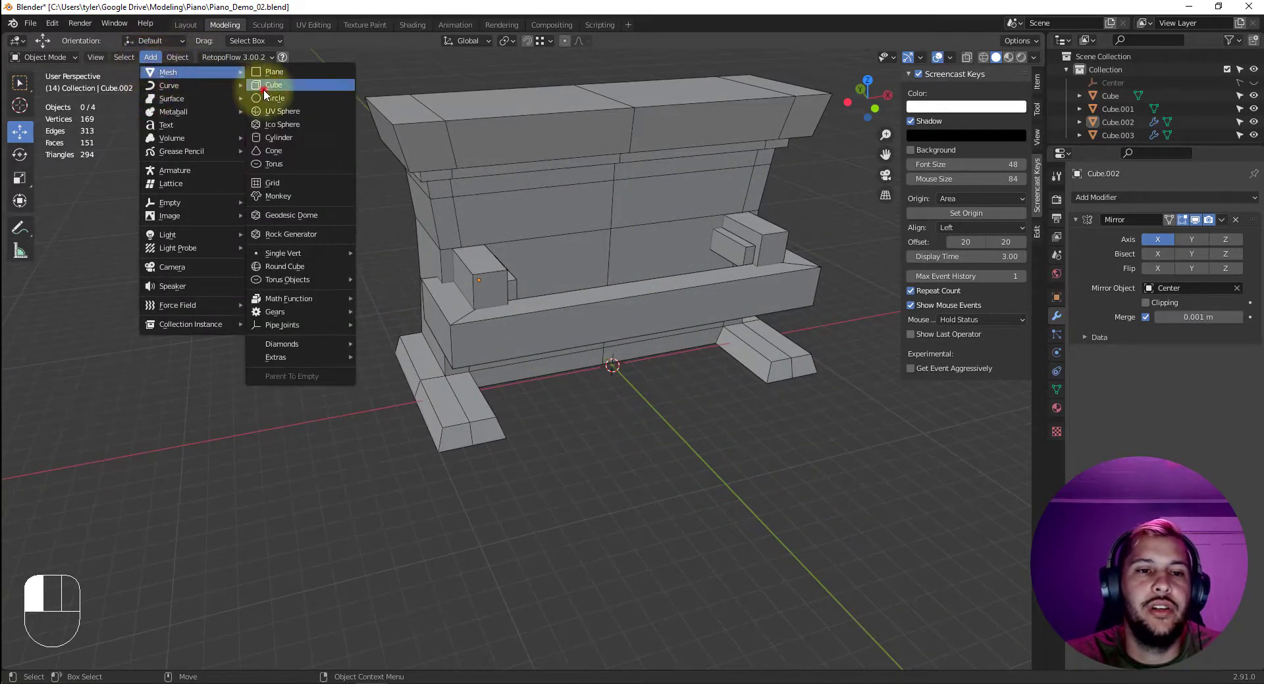
{"action": "left_click", "coordinate": [264, 87]}
{"action": "left_click_drag", "start_coordinate": [613, 319], "coordinate": [624, 211]}
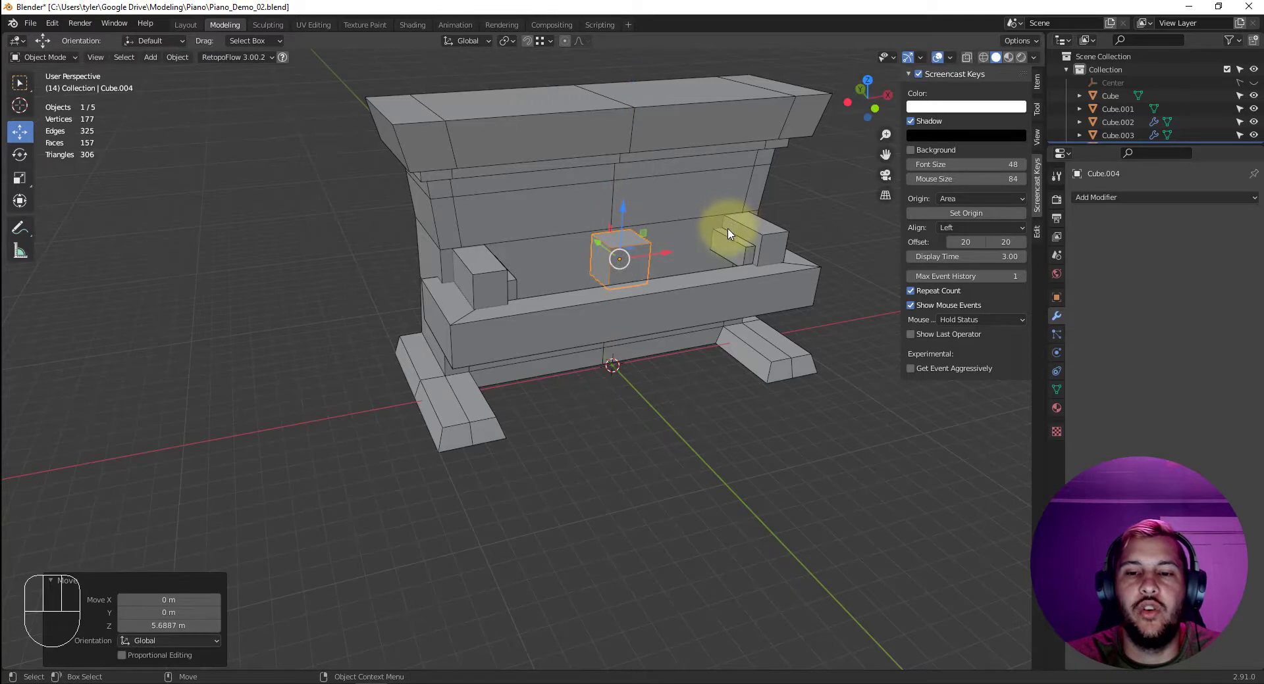
Scale the new cube into a long bar, about 6.5 on X, 0.78 on Z and 0.57 on Y.
{"action": "key", "text": "e"}
{"action": "key", "text": "r"}
{"action": "left_click_drag", "start_coordinate": [660, 252], "coordinate": [885, 235]}
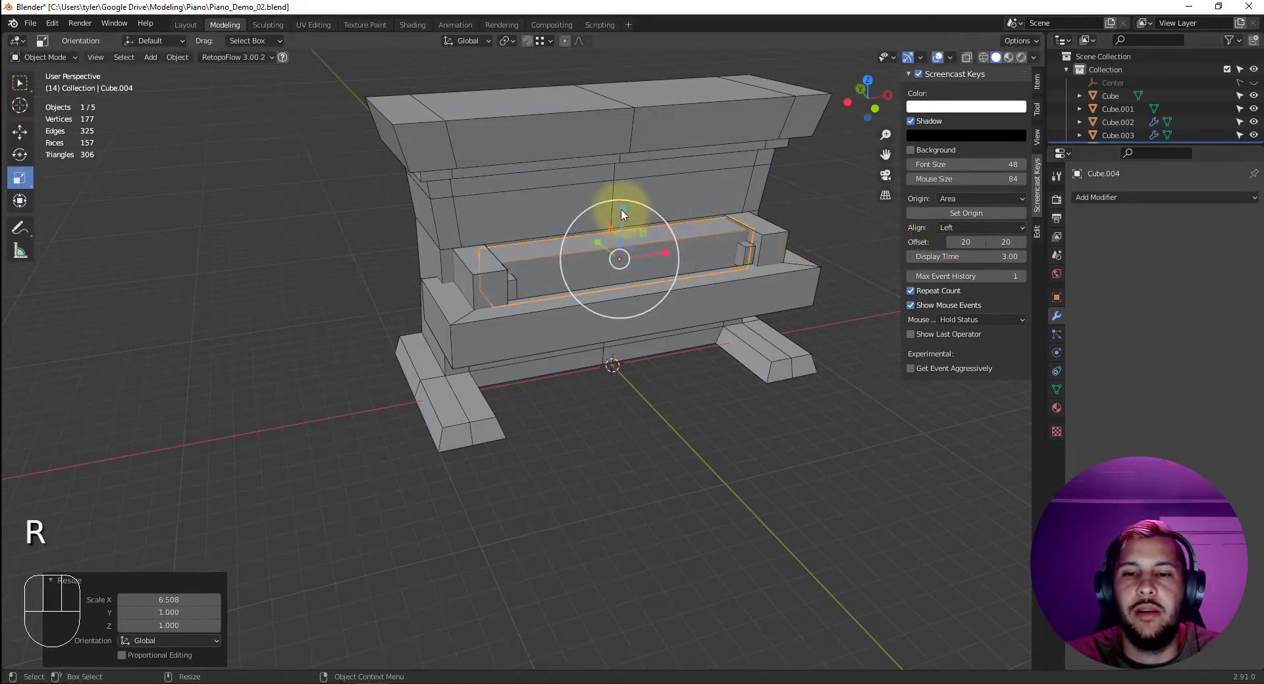
{"action": "left_click_drag", "start_coordinate": [621, 208], "coordinate": [618, 228]}
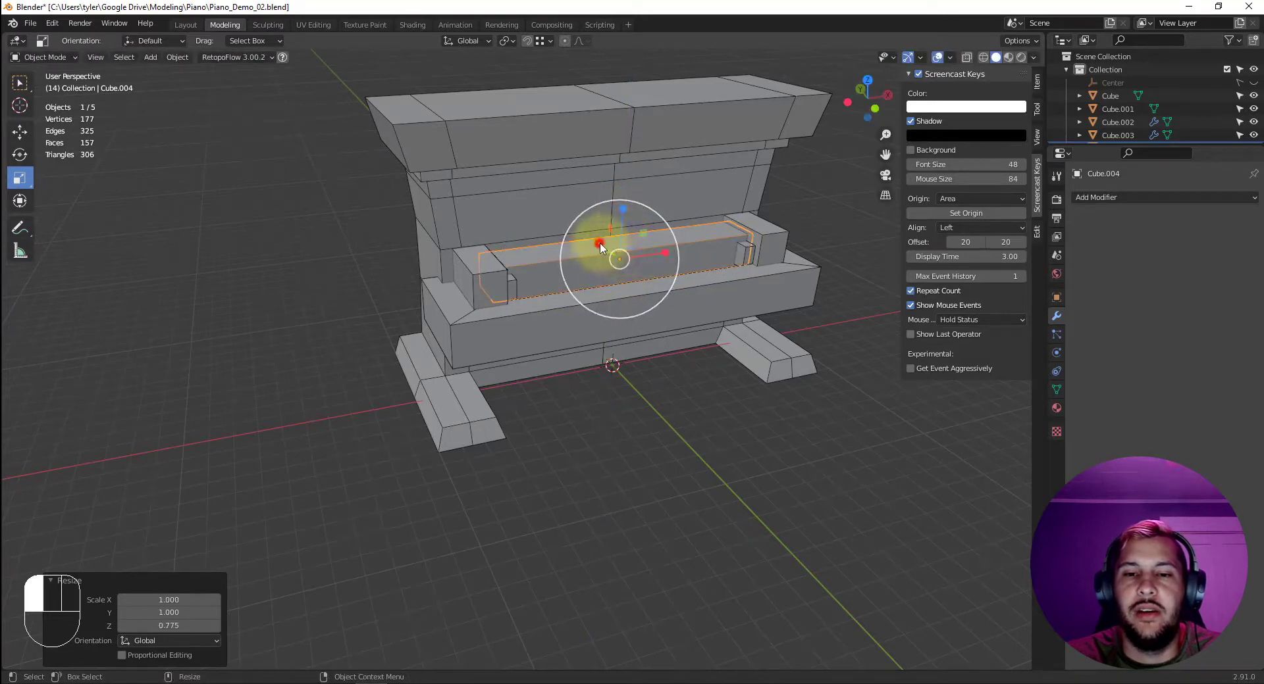
{"action": "key", "text": "s"}
{"action": "key", "text": "y"}
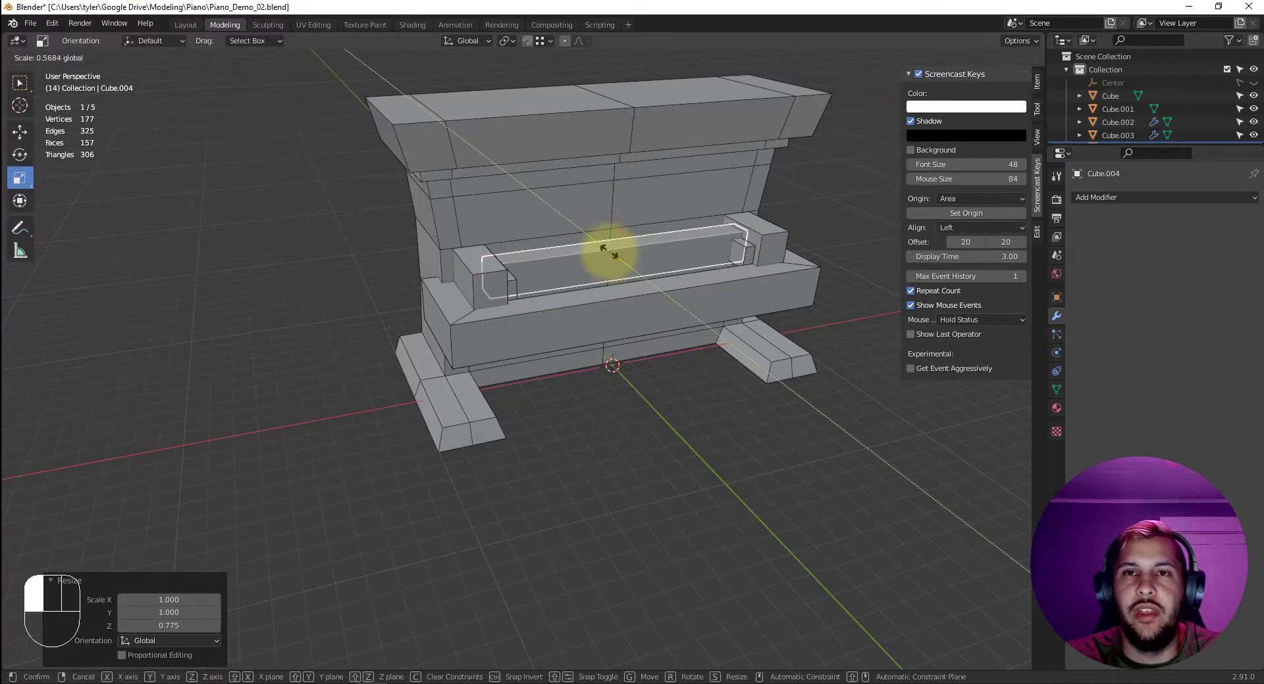
{"action": "left_click", "coordinate": [609, 252]}
Fit the bar against the piano body between the end blocks, behind the thin blocks, raising it about 0.12 m.
{"action": "left_click_drag", "start_coordinate": [607, 290], "coordinate": [616, 207], "text": "alt"}
{"action": "key", "text": "w"}
{"action": "key", "text": "r"}
{"action": "key", "text": "w"}
{"action": "key", "text": "r"}
{"action": "left_click_drag", "start_coordinate": [693, 245], "coordinate": [592, 190], "text": "alt"}
{"action": "key", "text": "w"}
{"action": "left_click_drag", "start_coordinate": [592, 189], "coordinate": [474, 260], "text": "alt"}
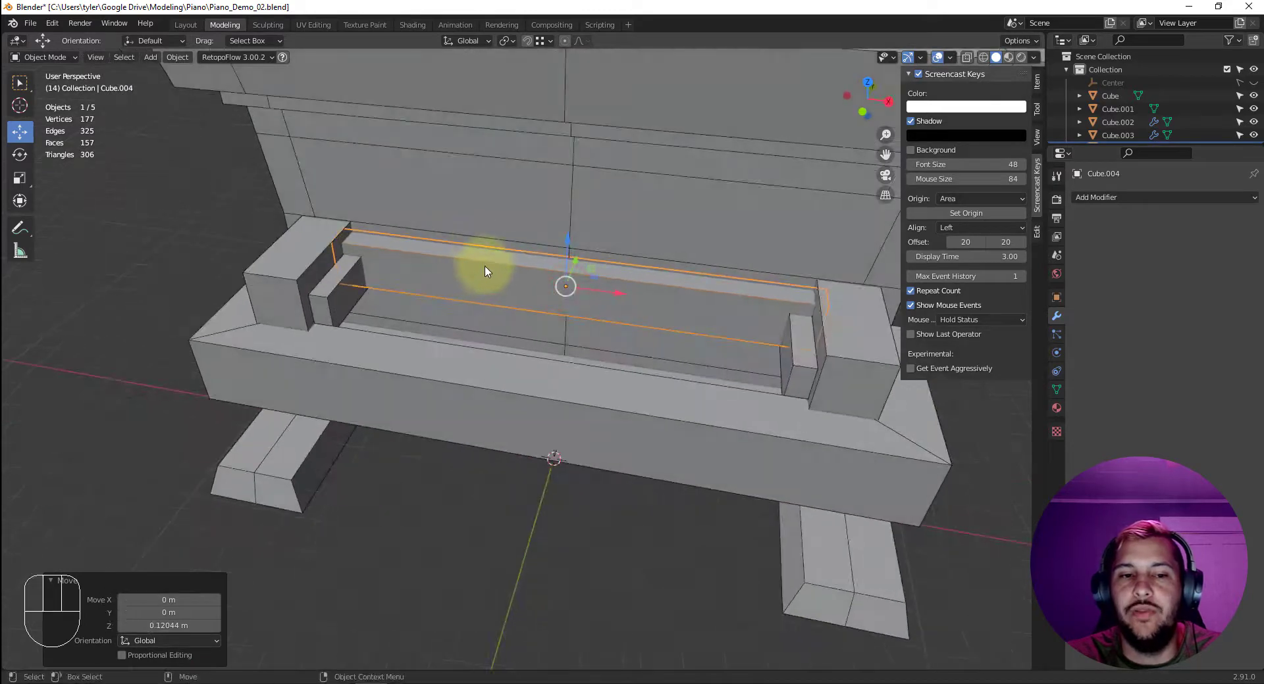
{"action": "left_click_drag", "start_coordinate": [531, 294], "coordinate": [621, 283], "text": "alt"}
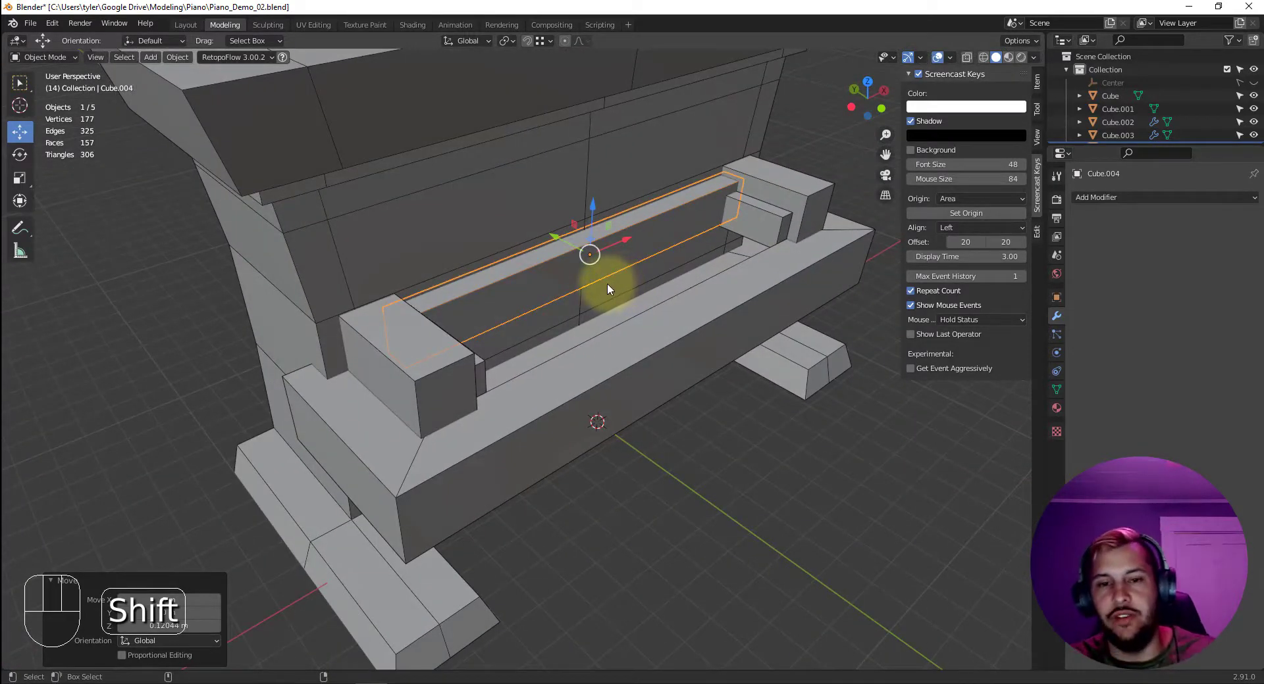
Isolate the bar and delete all its faces except the top and front ones.
{"action": "key", "text": "shift+i"}
{"action": "mouse_move", "coordinate": [499, 339]}
{"action": "left_mouse_down", "text": "alt"}
{"action": "mouse_move", "coordinate": [602, 316]}
{"action": "mouse_move", "coordinate": [564, 437]}
{"action": "mouse_move", "coordinate": [562, 415]}
{"action": "mouse_move", "coordinate": [498, 362]}
{"action": "left_mouse_up", "text": "alt"}
{"action": "key", "text": "Tab"}
{"action": "key", "text": "3"}
{"action": "left_click", "coordinate": [563, 437]}
{"action": "left_click", "coordinate": [498, 362]}
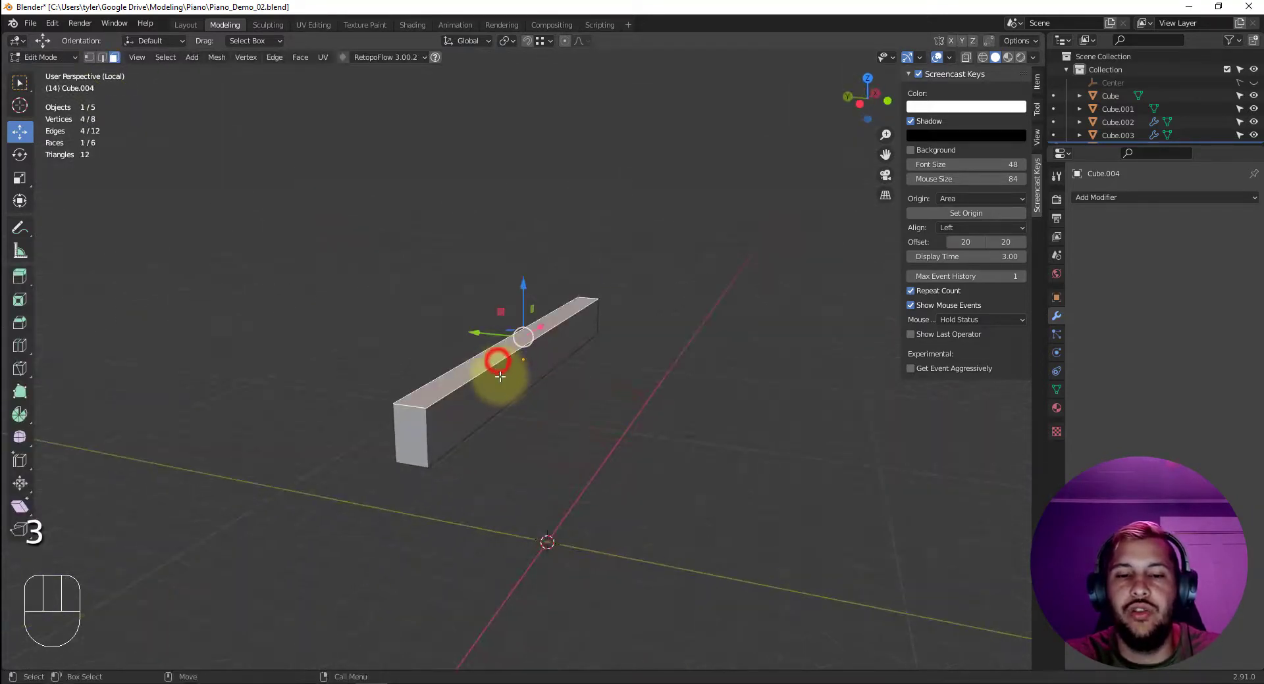
{"action": "left_click", "coordinate": [502, 375], "text": "shift"}
{"action": "left_click_drag", "start_coordinate": [602, 389], "coordinate": [552, 386], "text": "alt"}
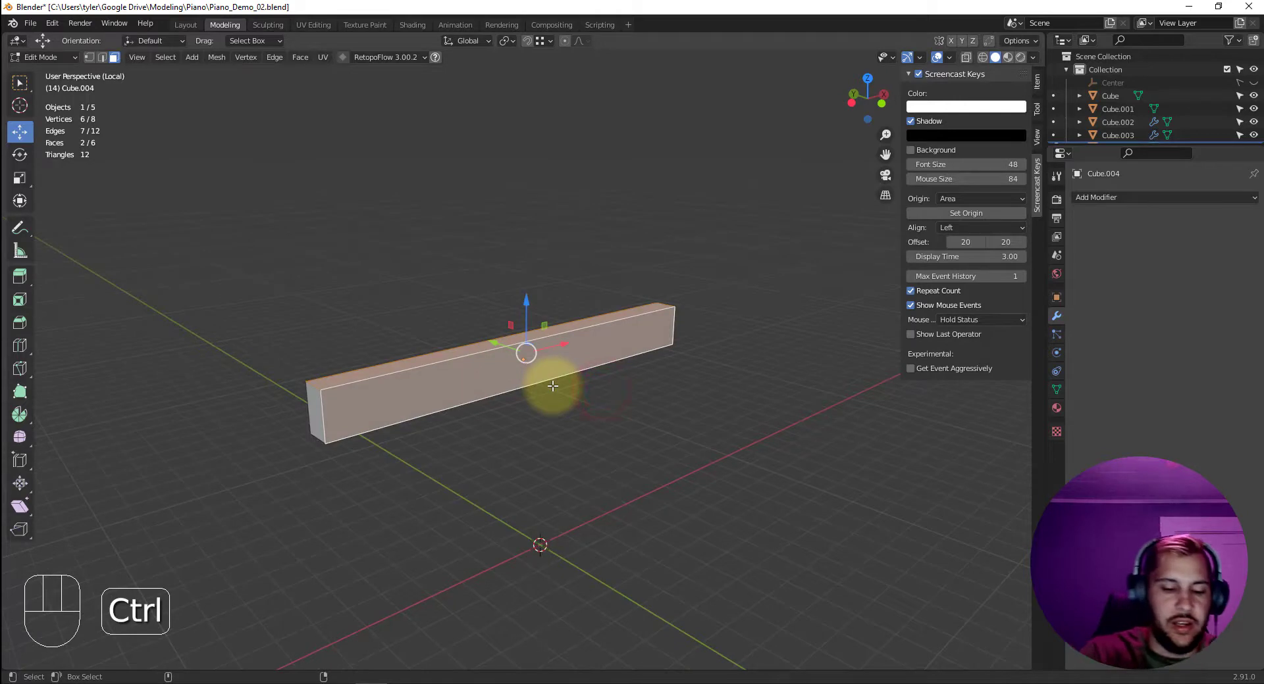
{"action": "key", "text": "ctrl+i"}
{"action": "key", "text": "ctrl+z"}
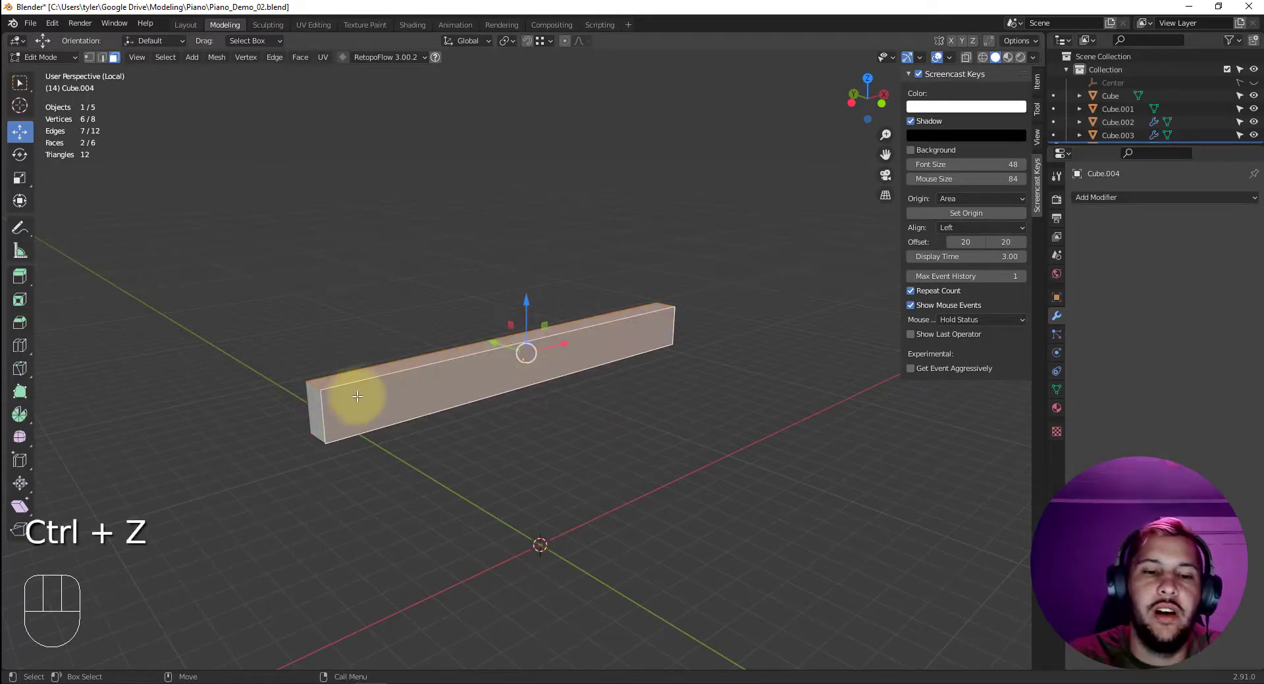
{"action": "left_click", "coordinate": [166, 57]}
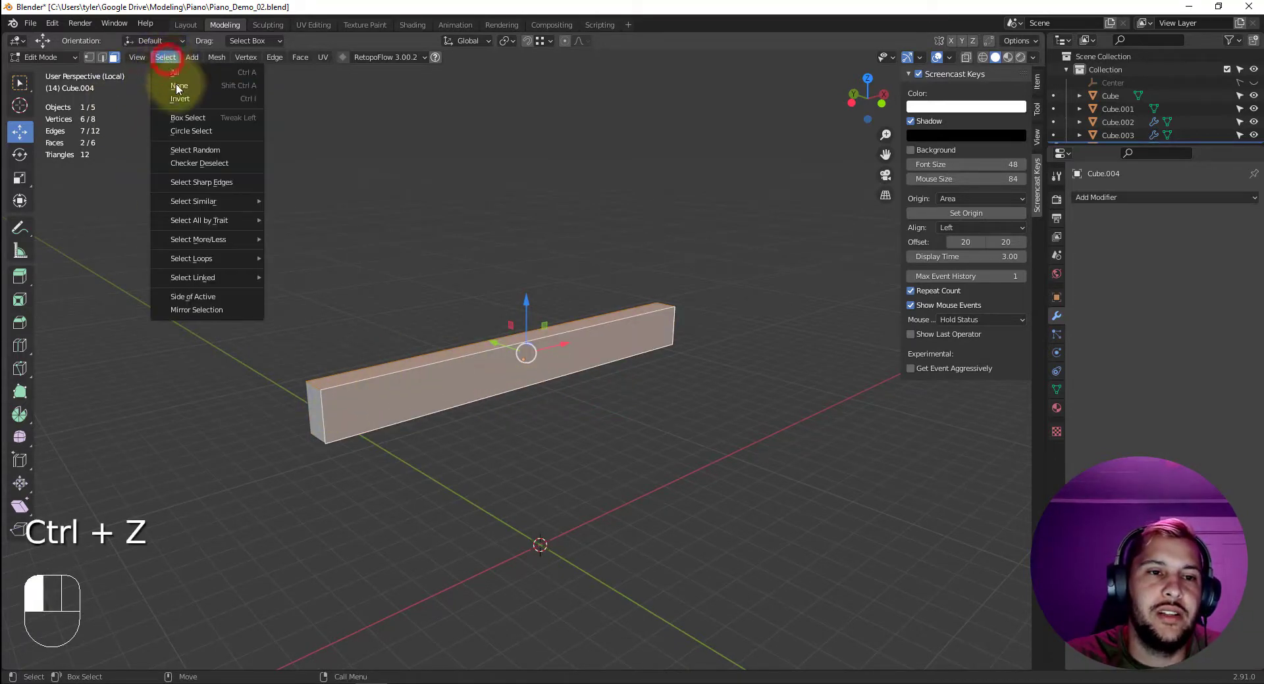
{"action": "left_click", "coordinate": [179, 97]}
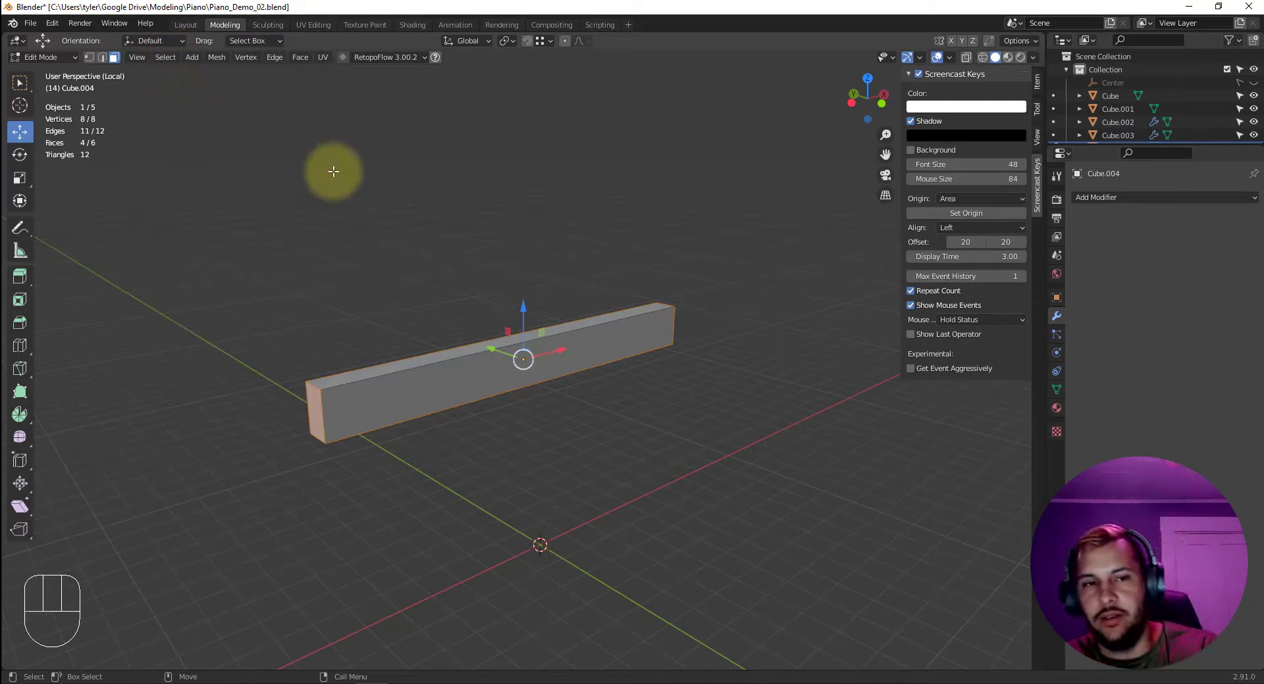
{"action": "key", "text": "Delete"}
{"action": "key", "text": "Delete"}
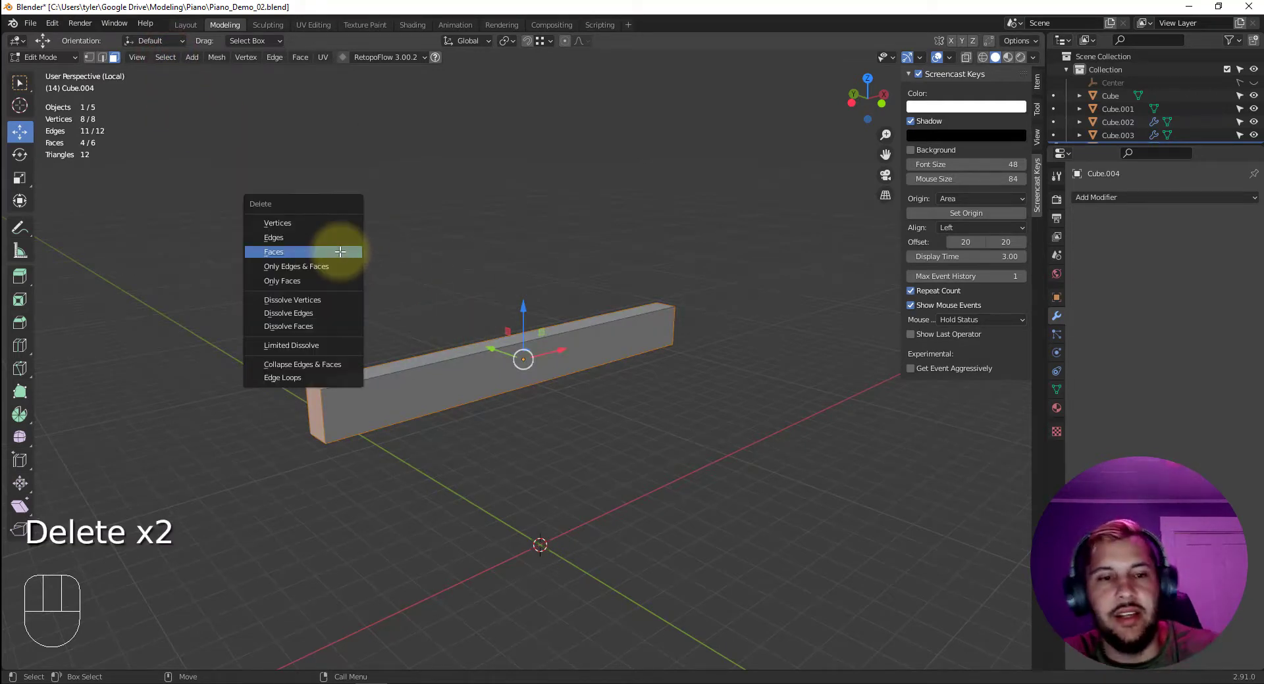
{"action": "left_click", "coordinate": [339, 251]}
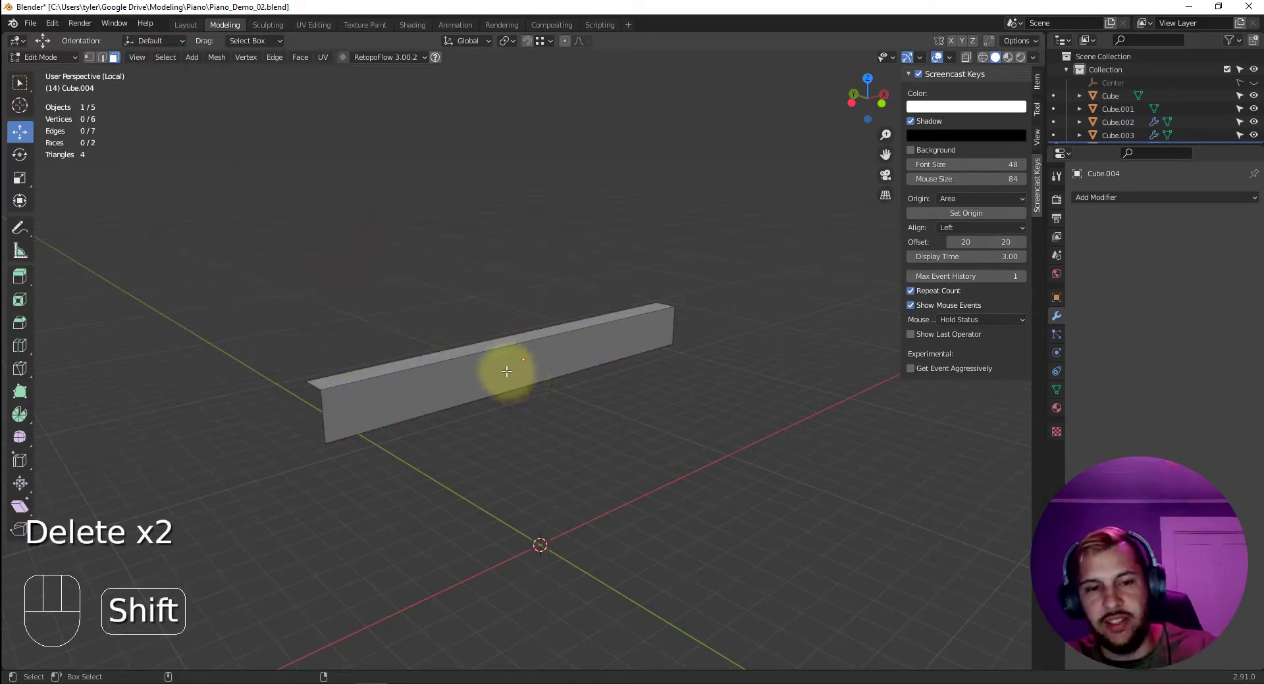
Bring the whole piano back into view in Object Mode and deselect the bar.
{"action": "key", "text": "shift+i"}
{"action": "scroll", "coordinate": [584, 346], "scroll_direction": "down", "scroll_amount": 2}
{"action": "key", "text": "4"}
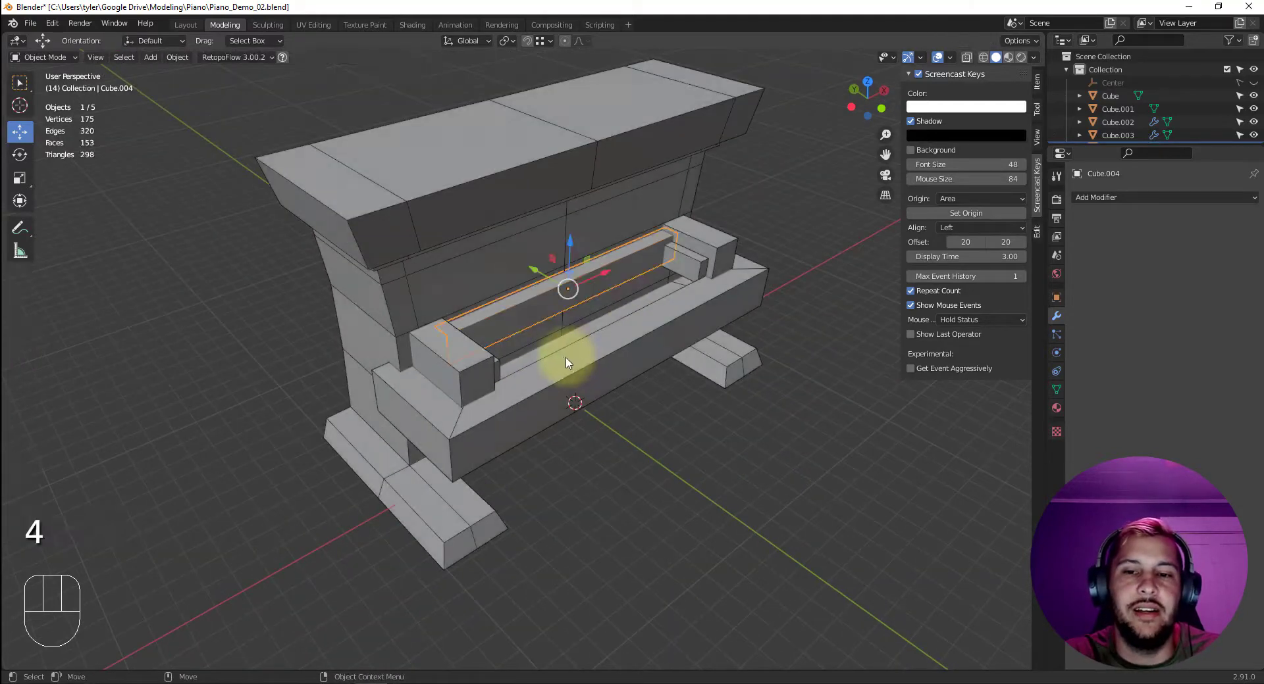
{"action": "left_click", "coordinate": [700, 437]}
{"action": "left_click_drag", "start_coordinate": [699, 436], "coordinate": [552, 418], "text": "alt"}
{"action": "scroll", "coordinate": [523, 405], "scroll_direction": "up", "scroll_amount": 5}
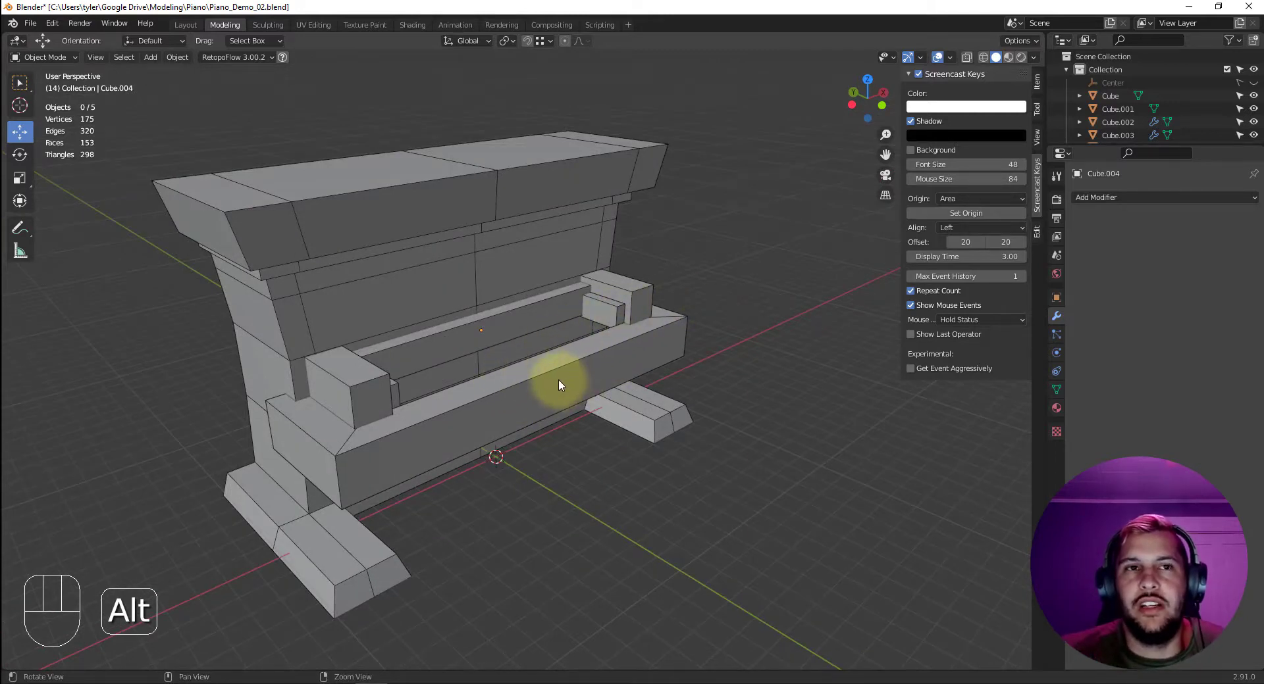
Add a cube between one end of the shelf and the foot, and scale it about 2.28 on Z in front view.
{"action": "middle_click_drag", "start_coordinate": [508, 391], "coordinate": [564, 353]}
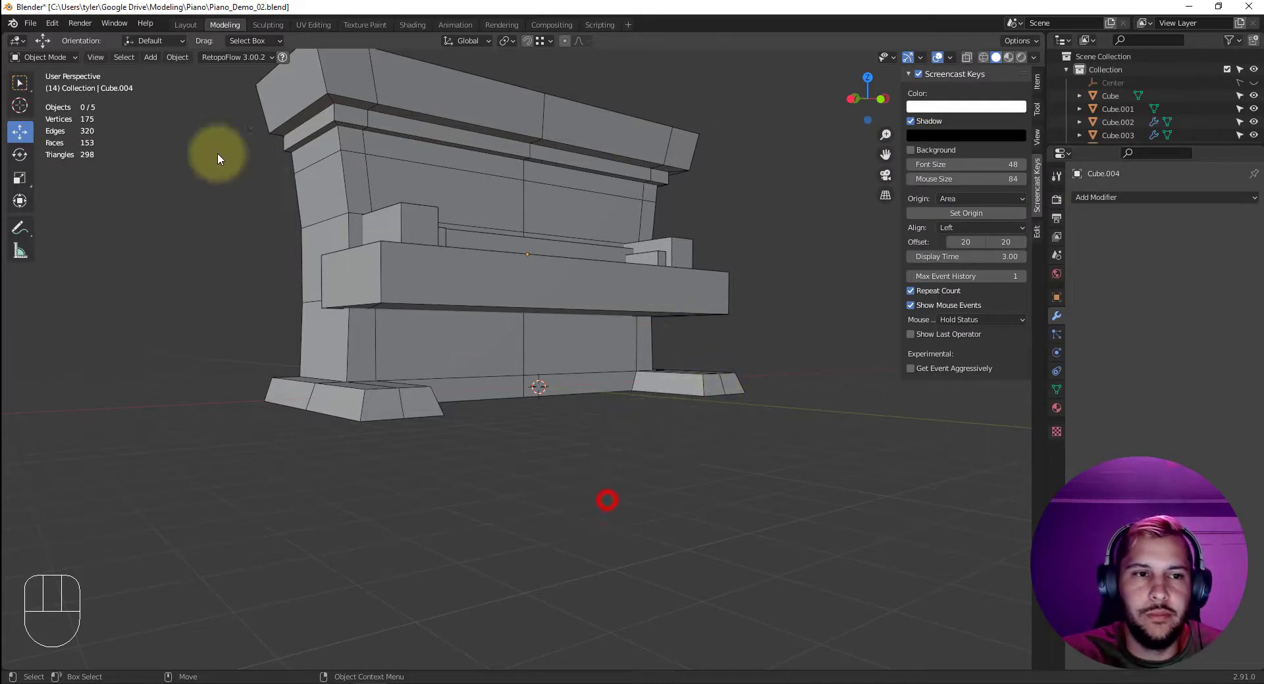
{"action": "left_click", "coordinate": [151, 57]}
{"action": "mouse_move", "coordinate": [197, 72]}
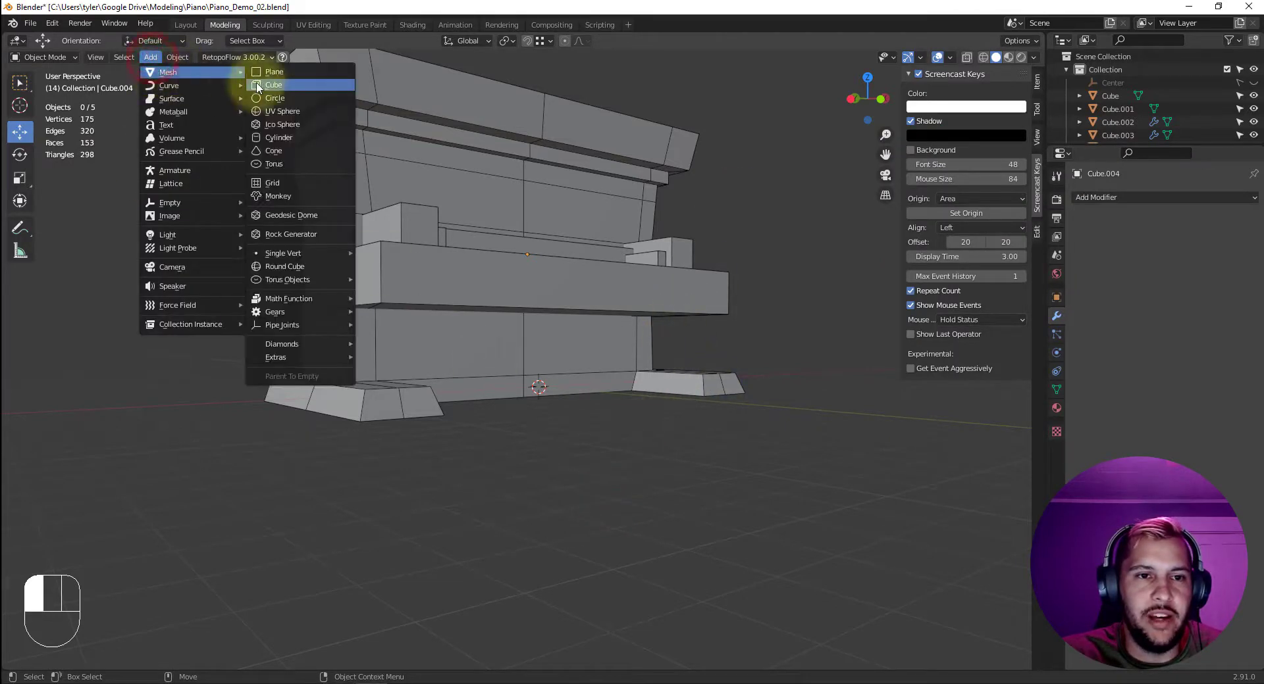
{"action": "left_click", "coordinate": [263, 87]}
{"action": "left_click_drag", "start_coordinate": [553, 362], "coordinate": [333, 227], "text": "alt"}
{"action": "key", "text": "v"}
{"action": "left_click", "coordinate": [491, 333]}
{"action": "key", "text": "r"}
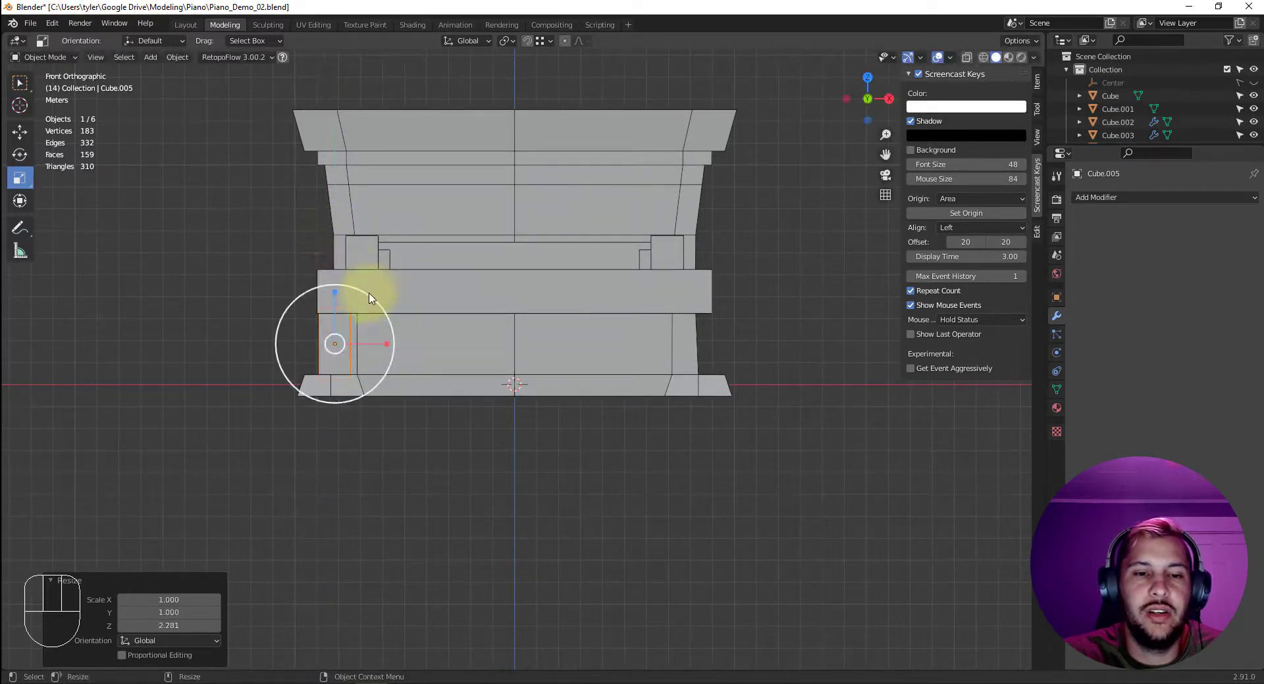
Adjust the leg block's position about 0.15 m along X, and bring it forward along Y under the shelf's front edge.
{"action": "left_click_drag", "start_coordinate": [374, 290], "coordinate": [495, 423]}
{"action": "key", "text": "w"}
{"action": "key", "text": "v"}
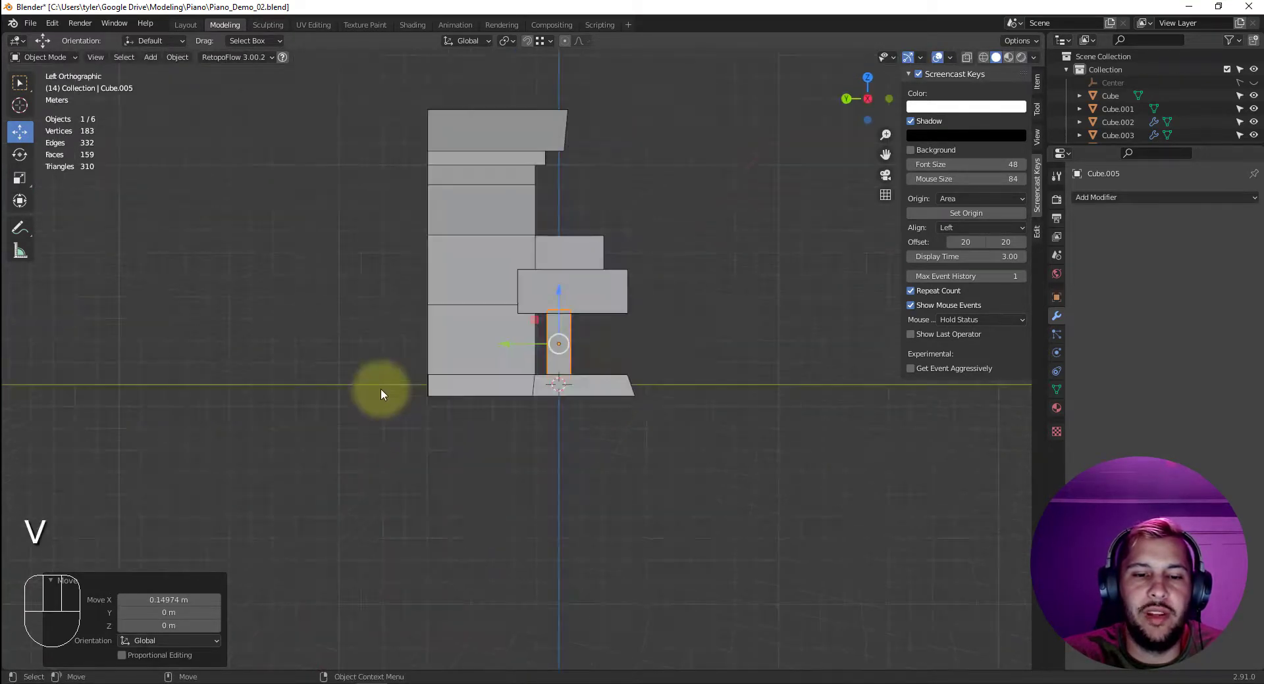
{"action": "left_click_drag", "start_coordinate": [541, 349], "coordinate": [532, 381]}
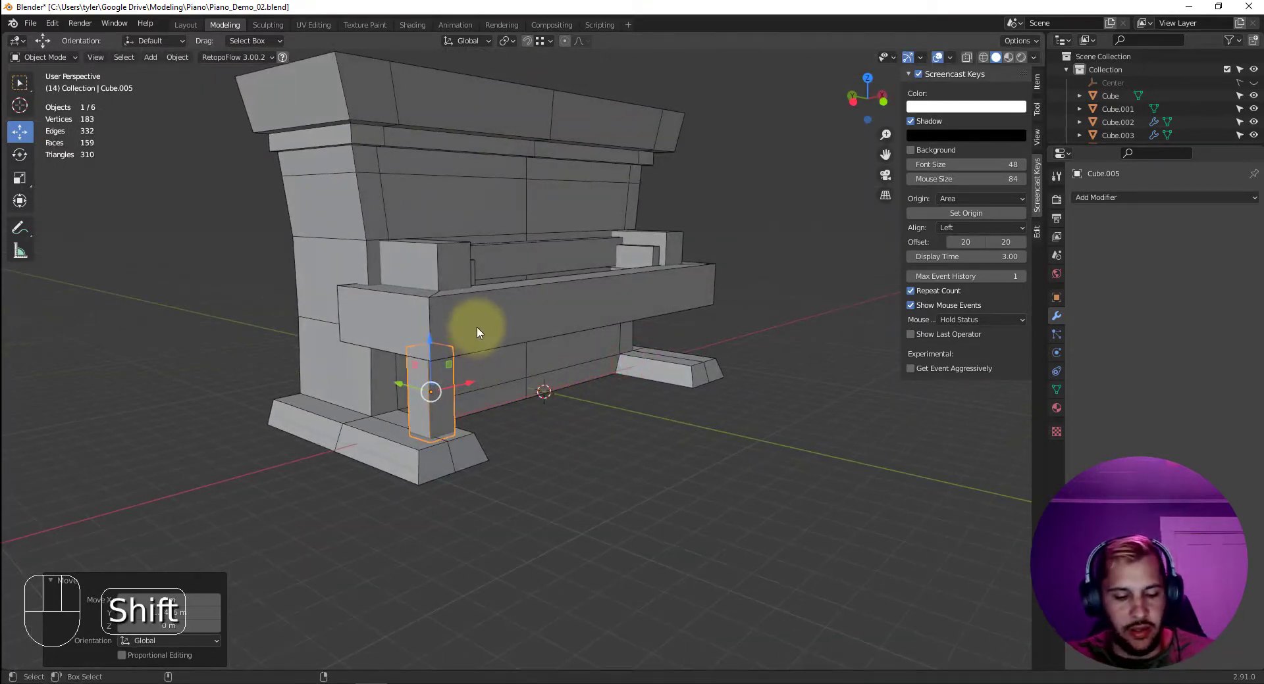
Isolate the leg block and scale its bottom face by about 1.4 to taper the leg.
{"action": "key", "text": "shift+i"}
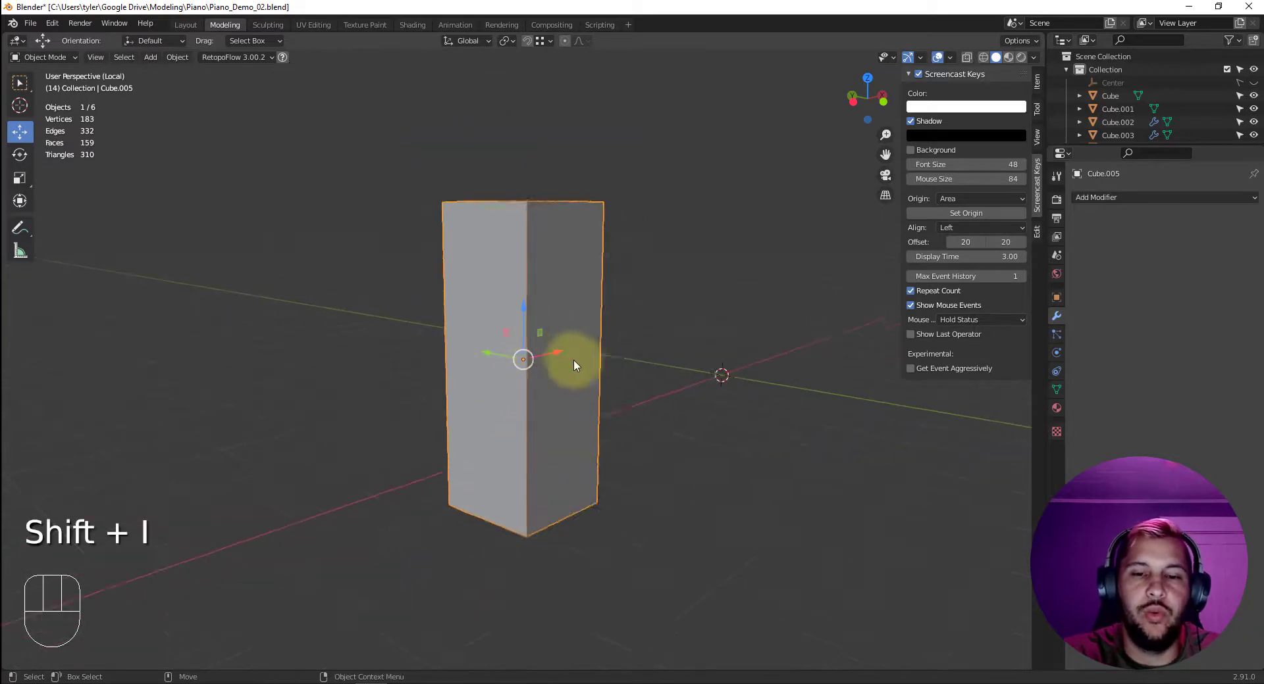
{"action": "left_click_drag", "start_coordinate": [574, 359], "coordinate": [571, 397], "text": "alt"}
{"action": "key", "text": "Tab"}
{"action": "key", "text": "3"}
{"action": "left_click", "coordinate": [529, 467]}
{"action": "key", "text": "r"}
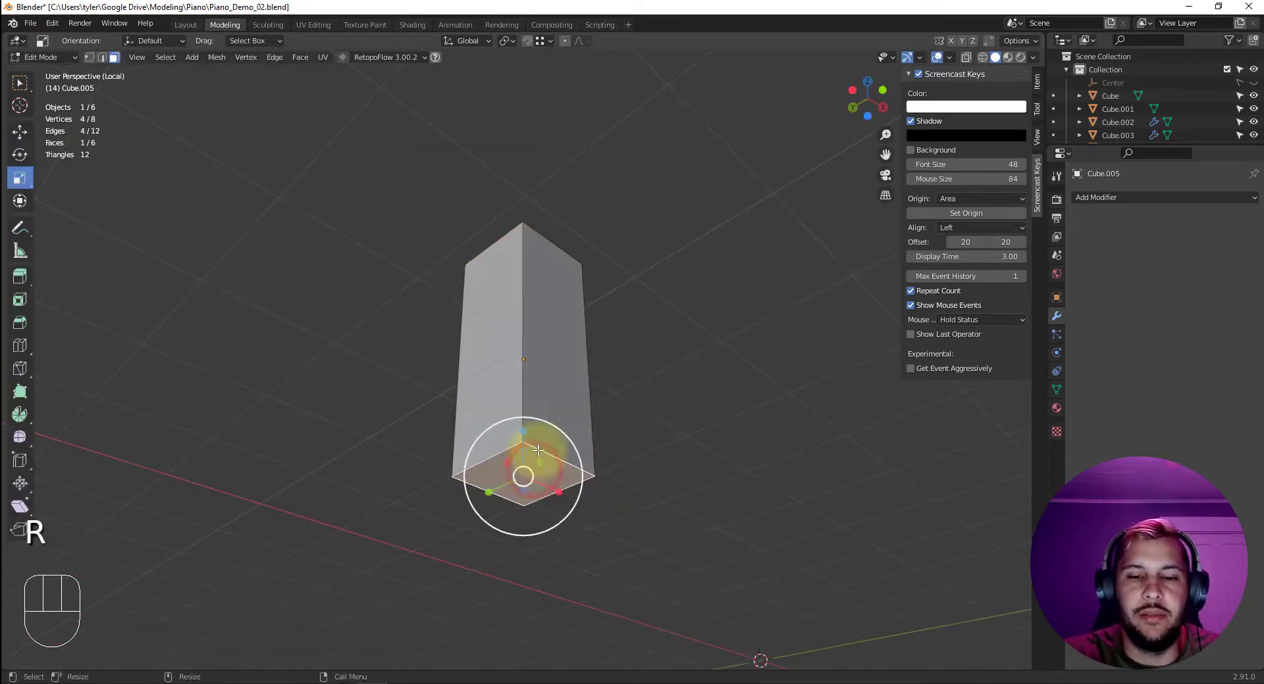
{"action": "left_click_drag", "start_coordinate": [561, 433], "coordinate": [585, 415]}
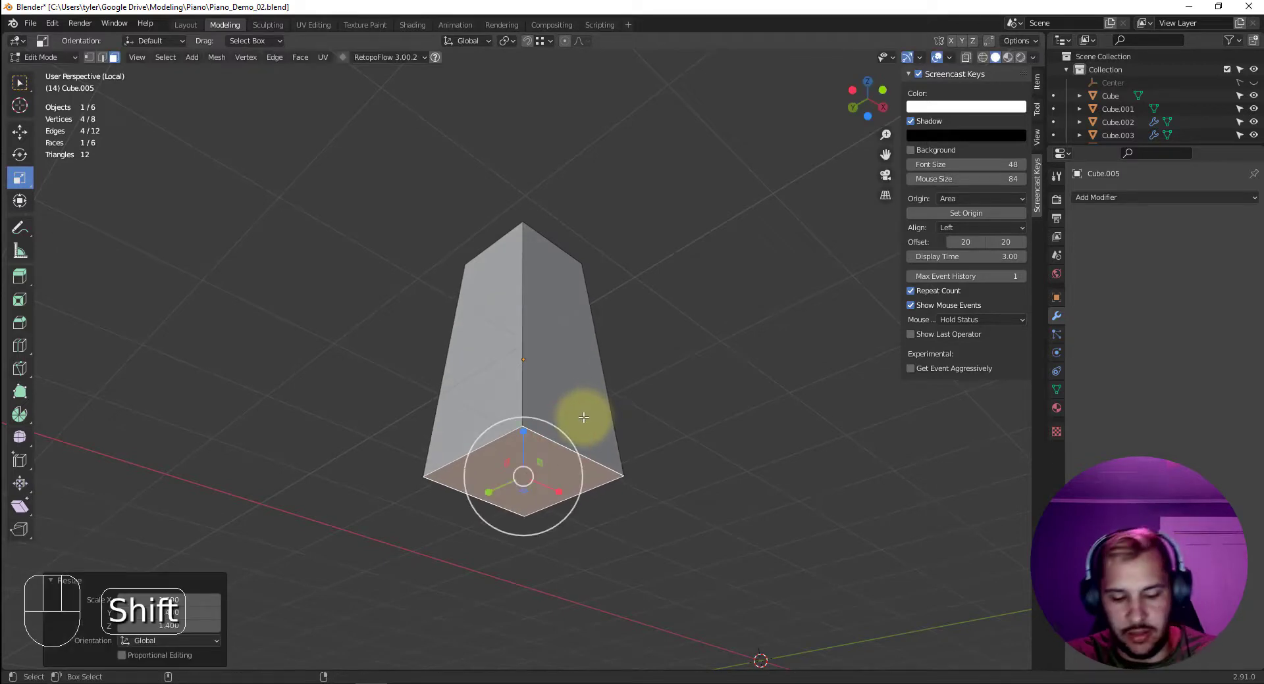
Return to the full piano and shift the leg's bottom face outward along X by about 0.12 m, fine-tuning it in front view.
{"action": "key", "text": "shift+i"}
{"action": "left_click_drag", "start_coordinate": [524, 465], "coordinate": [573, 454], "text": "alt"}
{"action": "key", "text": "w"}
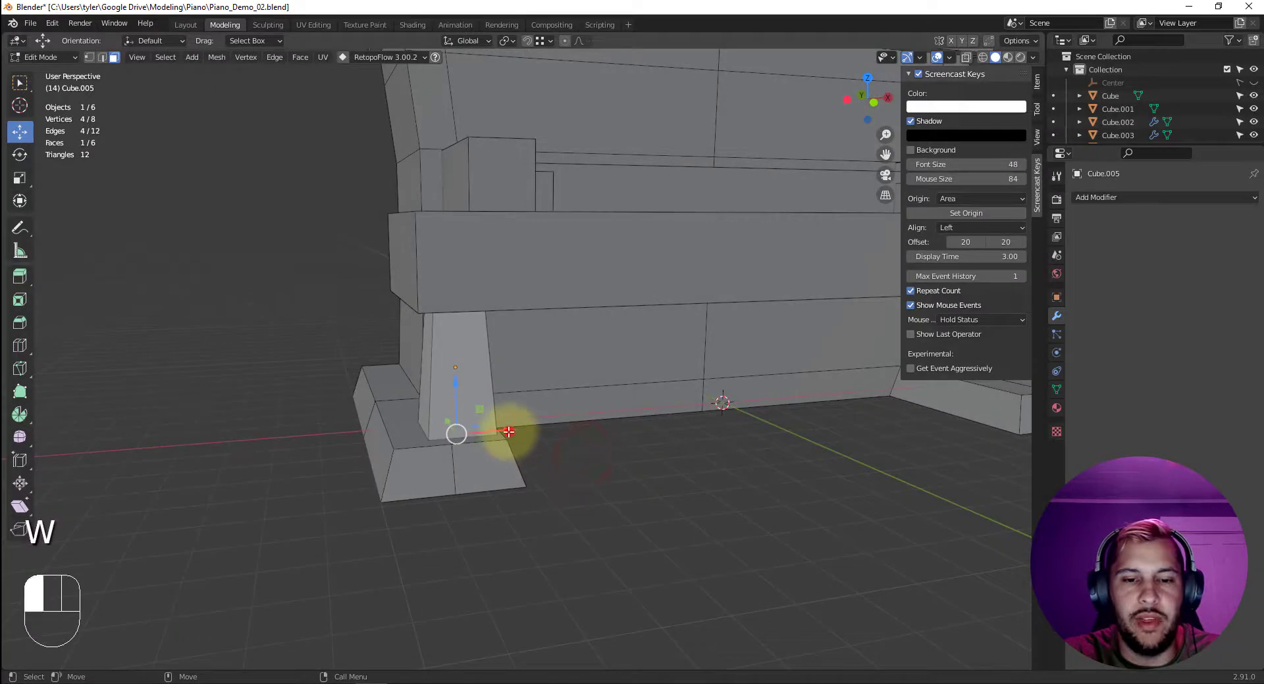
{"action": "left_click_drag", "start_coordinate": [509, 432], "coordinate": [505, 433]}
{"action": "key", "text": "v"}
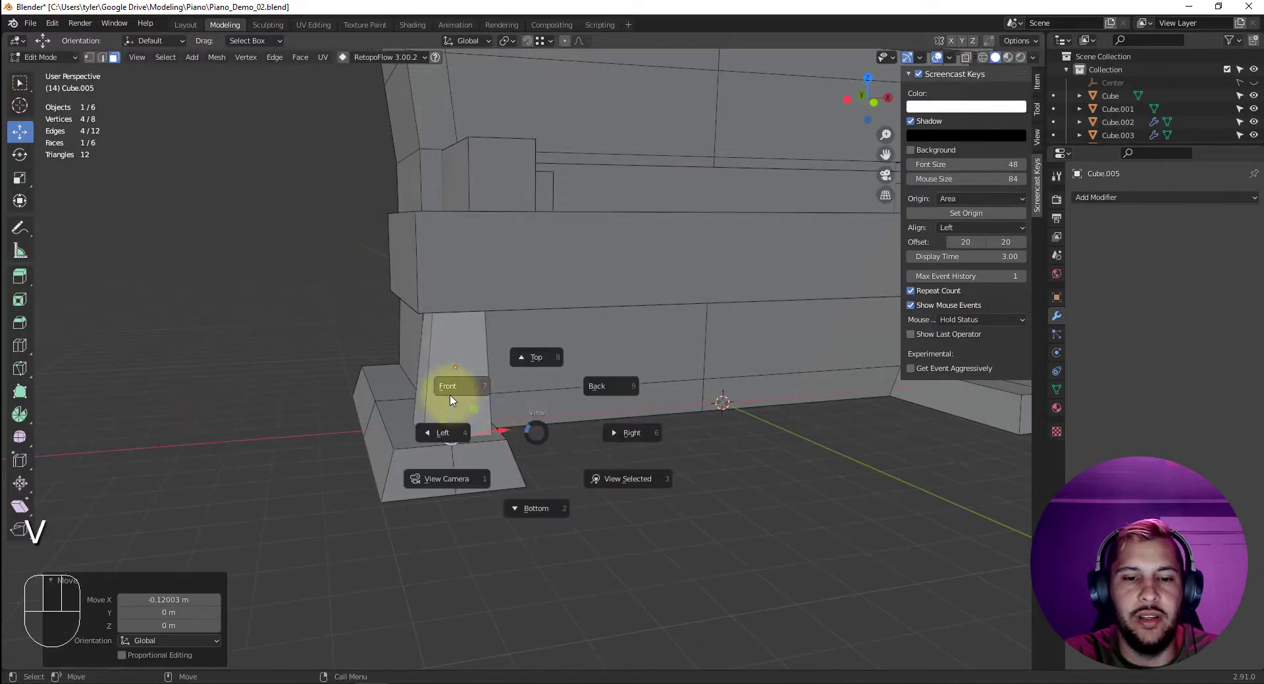
{"action": "left_click", "coordinate": [450, 395]}
{"action": "scroll", "coordinate": [433, 362], "scroll_direction": "up", "scroll_amount": 3}
{"action": "scroll", "coordinate": [415, 352], "scroll_direction": "down", "scroll_amount": 1}
{"action": "middle_click_drag", "start_coordinate": [416, 352], "coordinate": [462, 356], "text": "alt"}
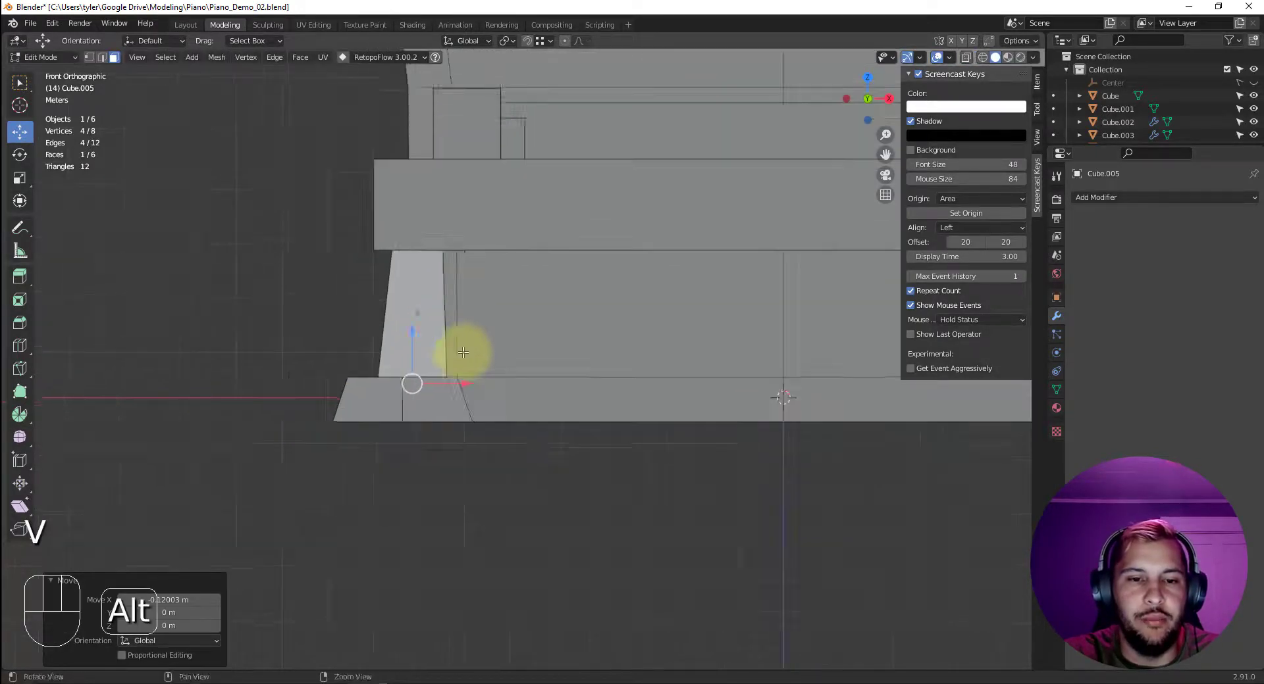
{"action": "scroll", "coordinate": [437, 383], "scroll_direction": "up", "scroll_amount": 3}
{"action": "left_click_drag", "start_coordinate": [391, 399], "coordinate": [451, 405]}
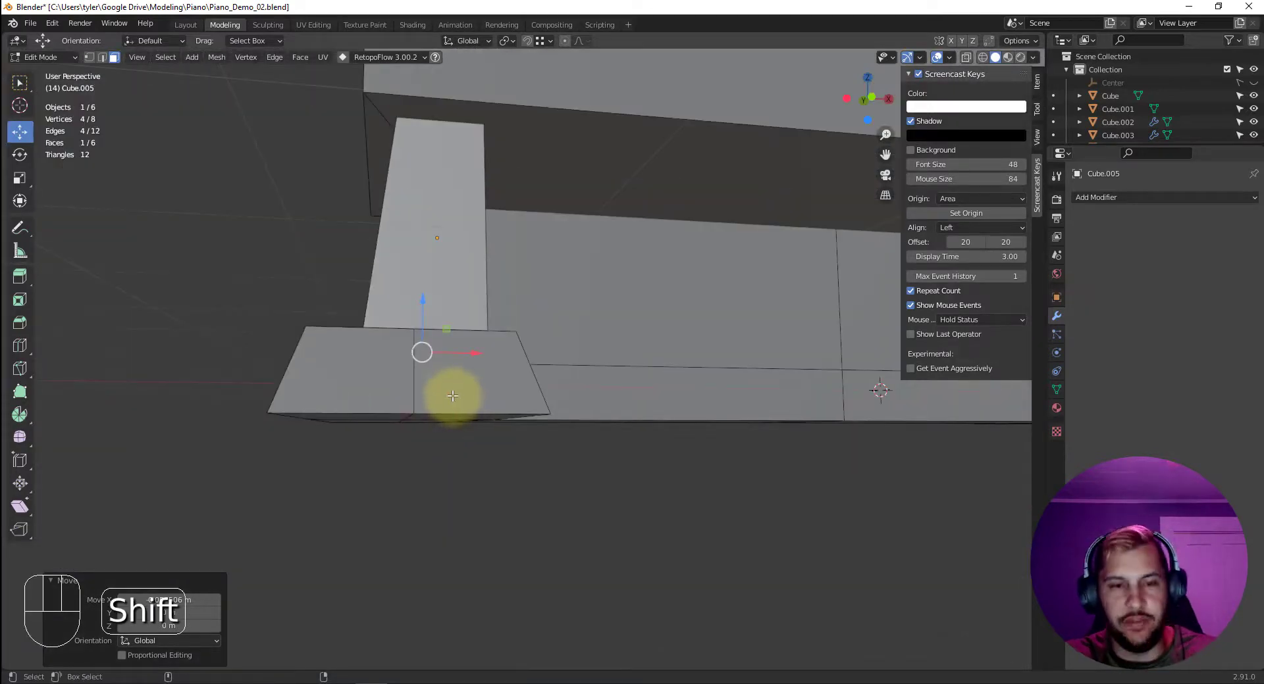
Isolate the leg and snap its inner bottom edge about 0.04 m along X to align with the top corner, making the inner side vertical.
{"action": "key", "text": "shift+i"}
{"action": "middle_click_drag", "start_coordinate": [451, 389], "coordinate": [685, 429]}
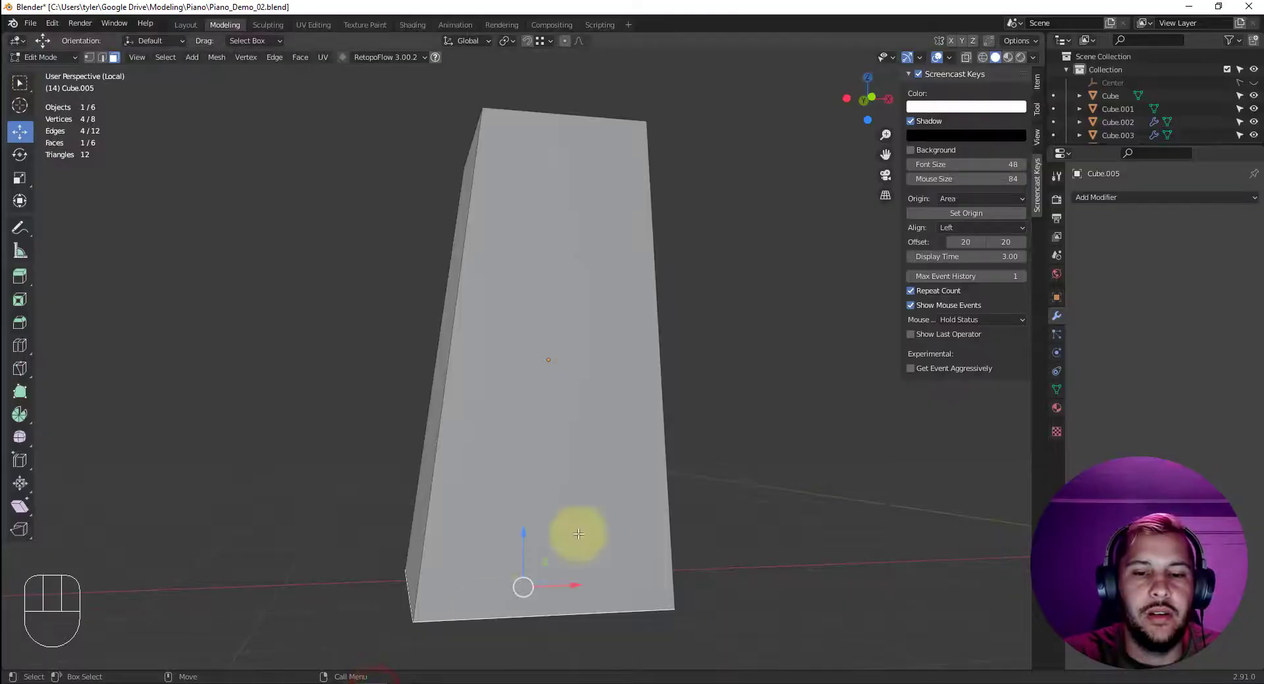
{"action": "left_click_drag", "start_coordinate": [718, 520], "coordinate": [649, 496], "text": "alt"}
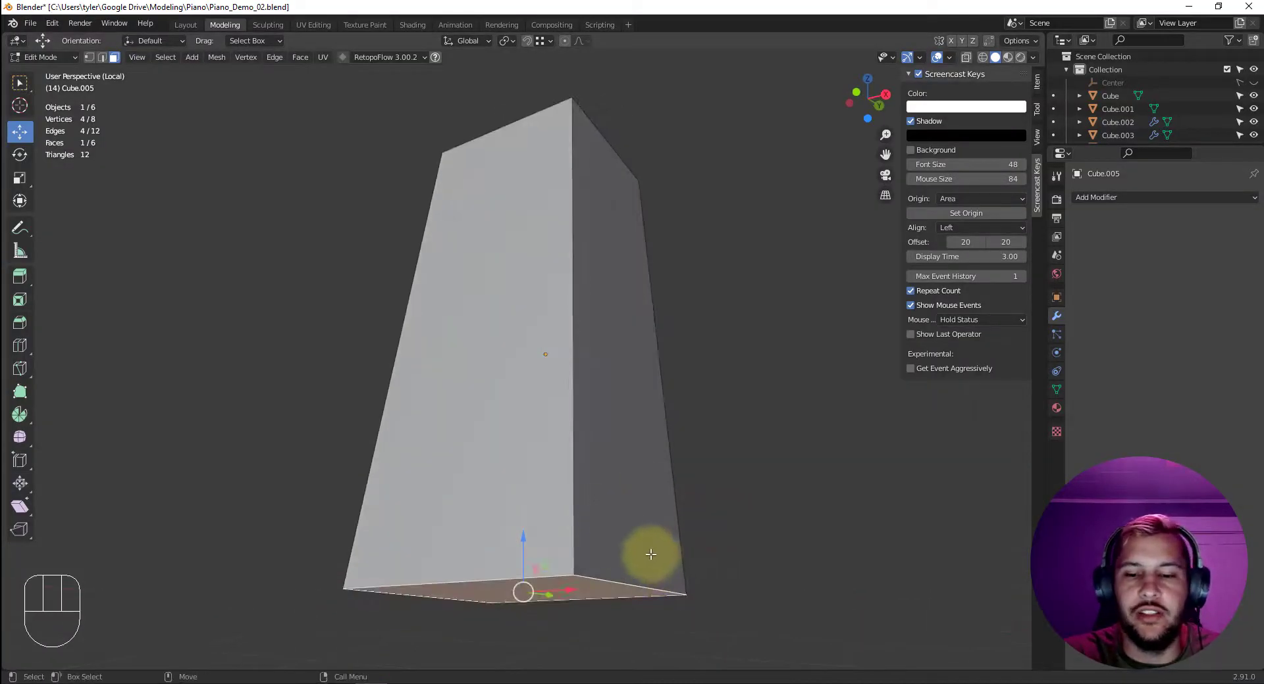
{"action": "scroll", "coordinate": [678, 536], "scroll_direction": "down", "scroll_amount": 2}
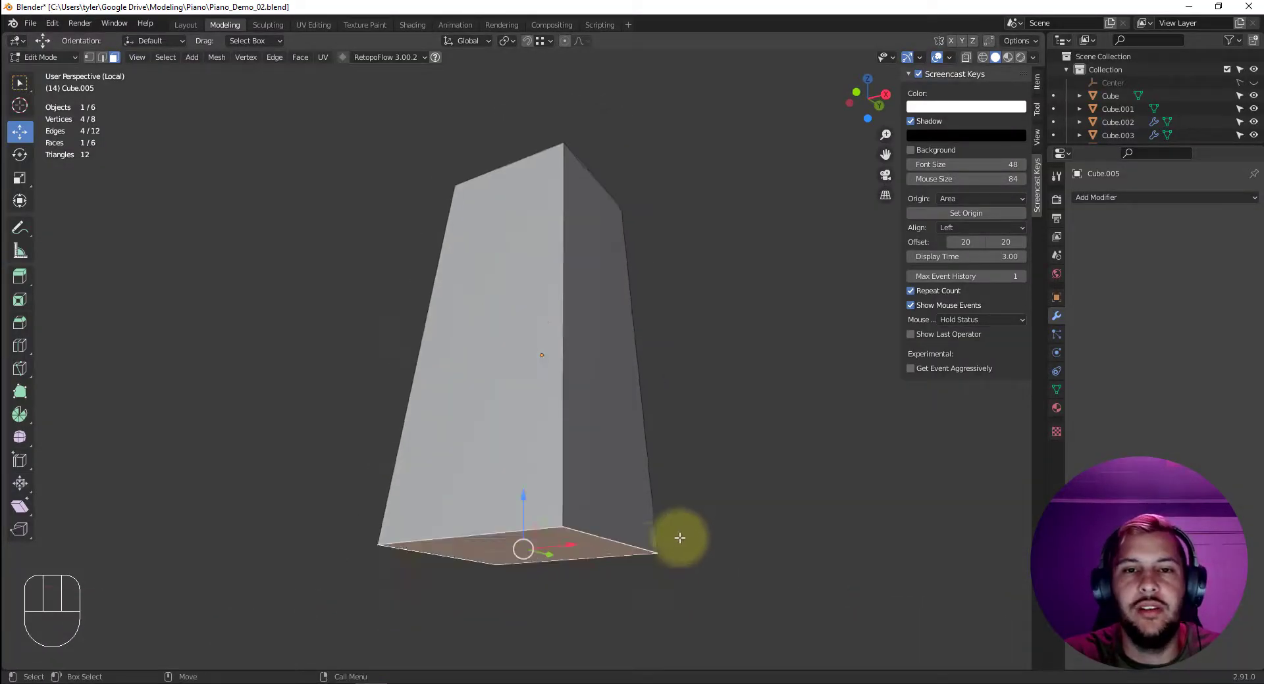
{"action": "key", "text": "2"}
{"action": "left_click", "coordinate": [586, 503]}
{"action": "left_click_drag", "start_coordinate": [753, 462], "coordinate": [736, 517], "text": "alt"}
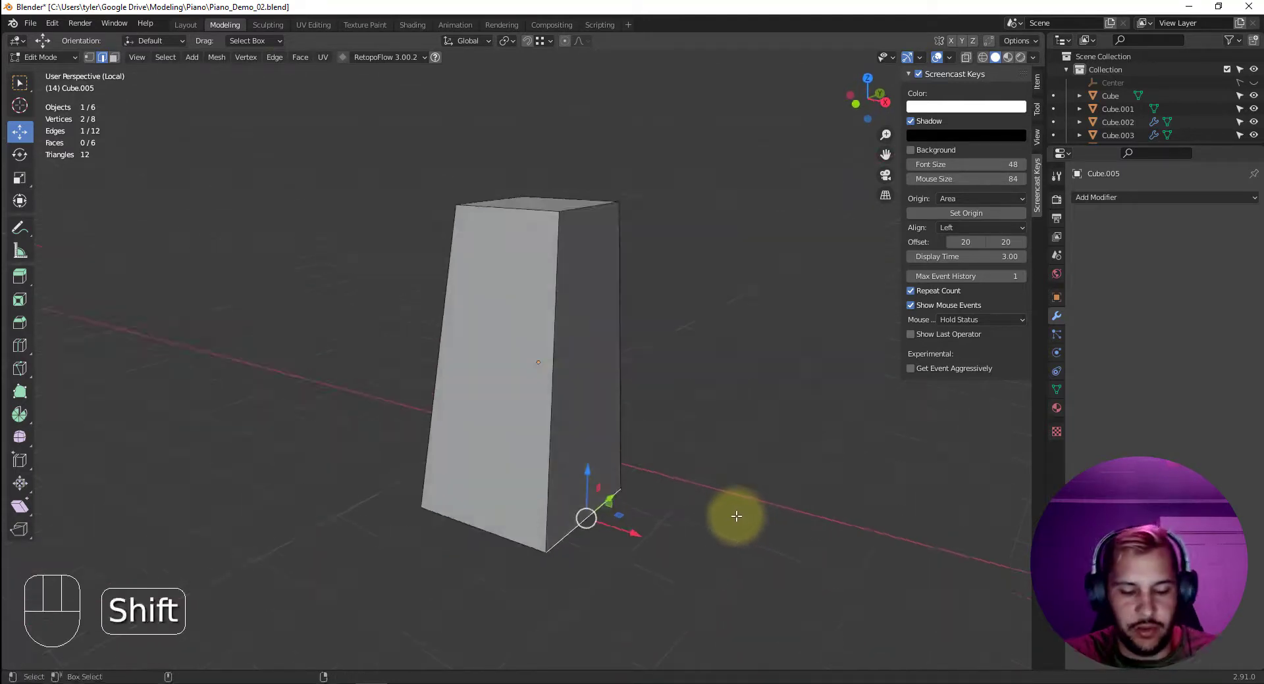
{"action": "key", "text": "shift+i"}
{"action": "key", "text": "shift+i"}
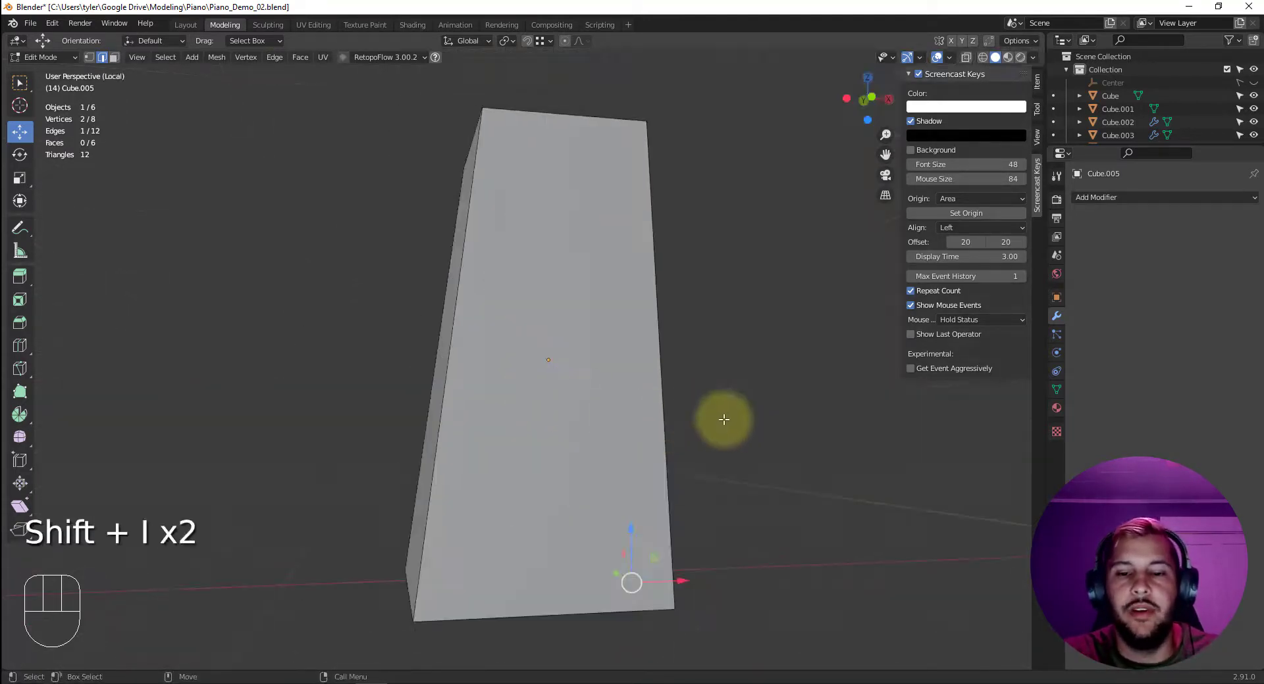
{"action": "left_click_drag", "start_coordinate": [685, 433], "coordinate": [615, 419], "text": "alt"}
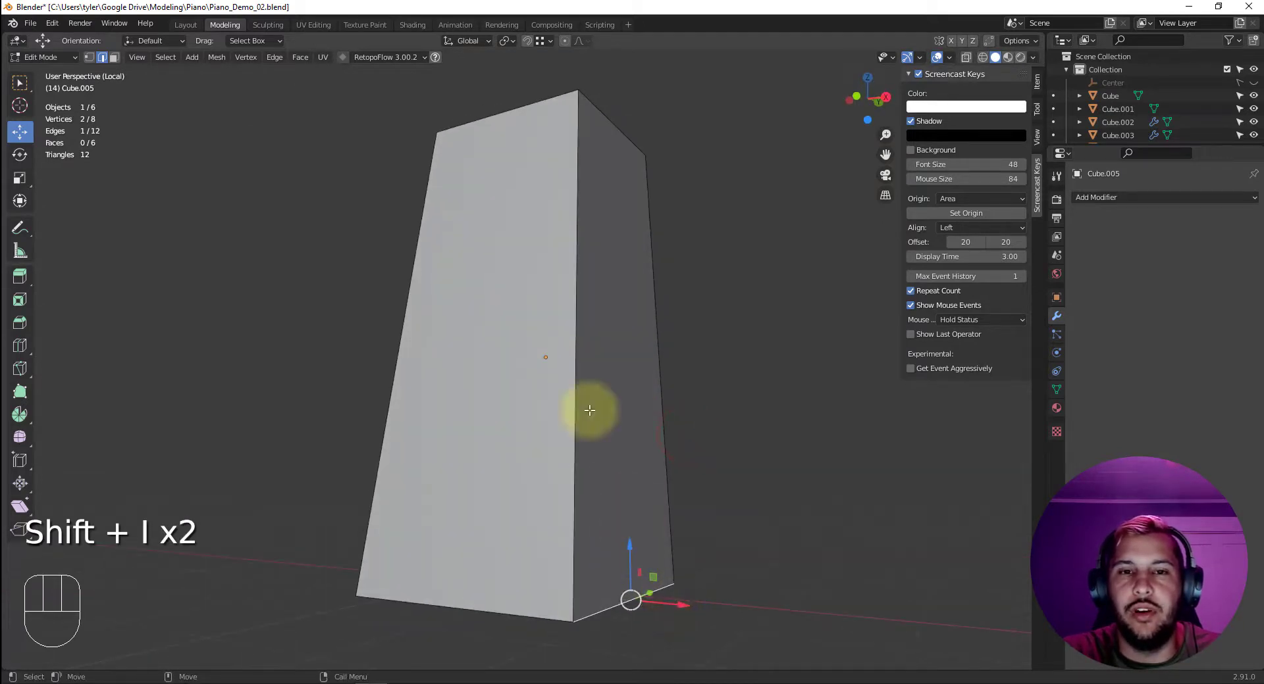
{"action": "left_click", "coordinate": [527, 41]}
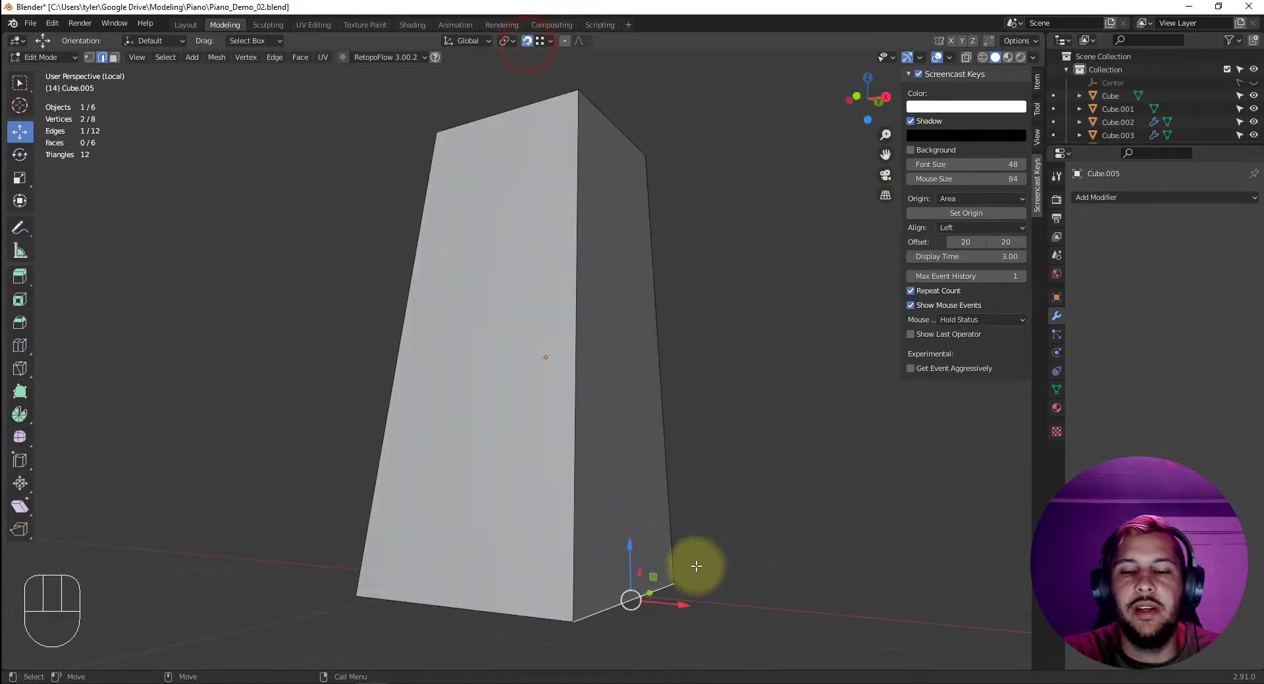
{"action": "left_click_drag", "start_coordinate": [680, 606], "coordinate": [578, 98]}
{"action": "scroll", "coordinate": [729, 318], "scroll_direction": "down", "scroll_amount": 3}
{"action": "mouse_move", "coordinate": [688, 427]}
{"action": "left_mouse_down", "text": "alt"}
{"action": "mouse_move", "coordinate": [745, 447]}
{"action": "mouse_move", "coordinate": [690, 445]}
{"action": "left_mouse_up", "text": "alt"}
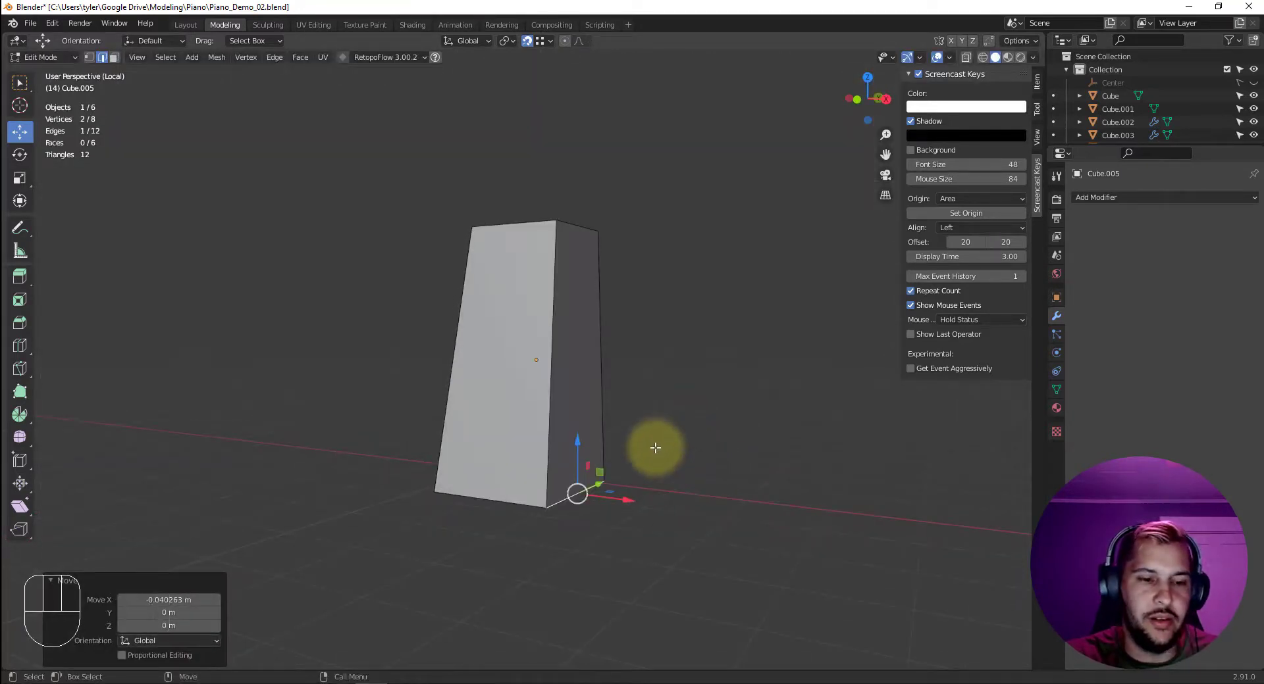
{"action": "key", "text": "shift+i"}
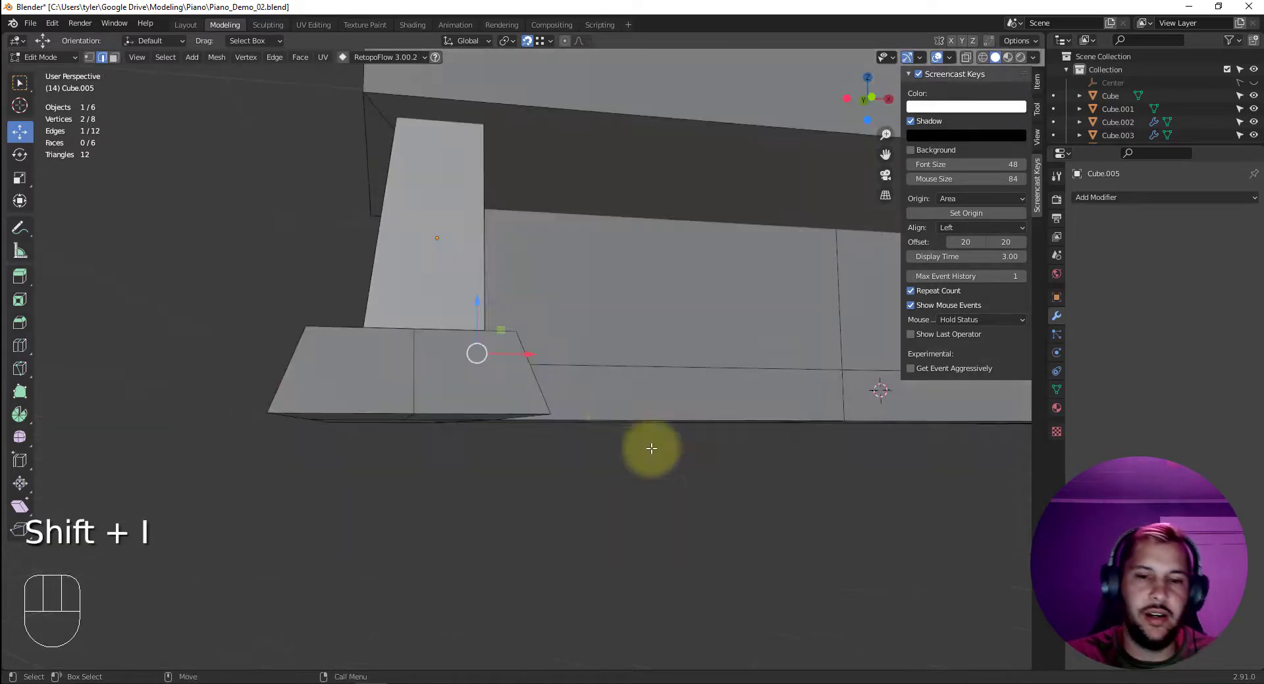
{"action": "left_click_drag", "start_coordinate": [649, 445], "coordinate": [520, 435], "text": "alt"}
{"action": "key", "text": "4"}
{"action": "left_click", "coordinate": [719, 485]}
Isolate the leg and delete its hidden top and bottom faces, restoring the full piano view.
{"action": "key", "text": "shift"}
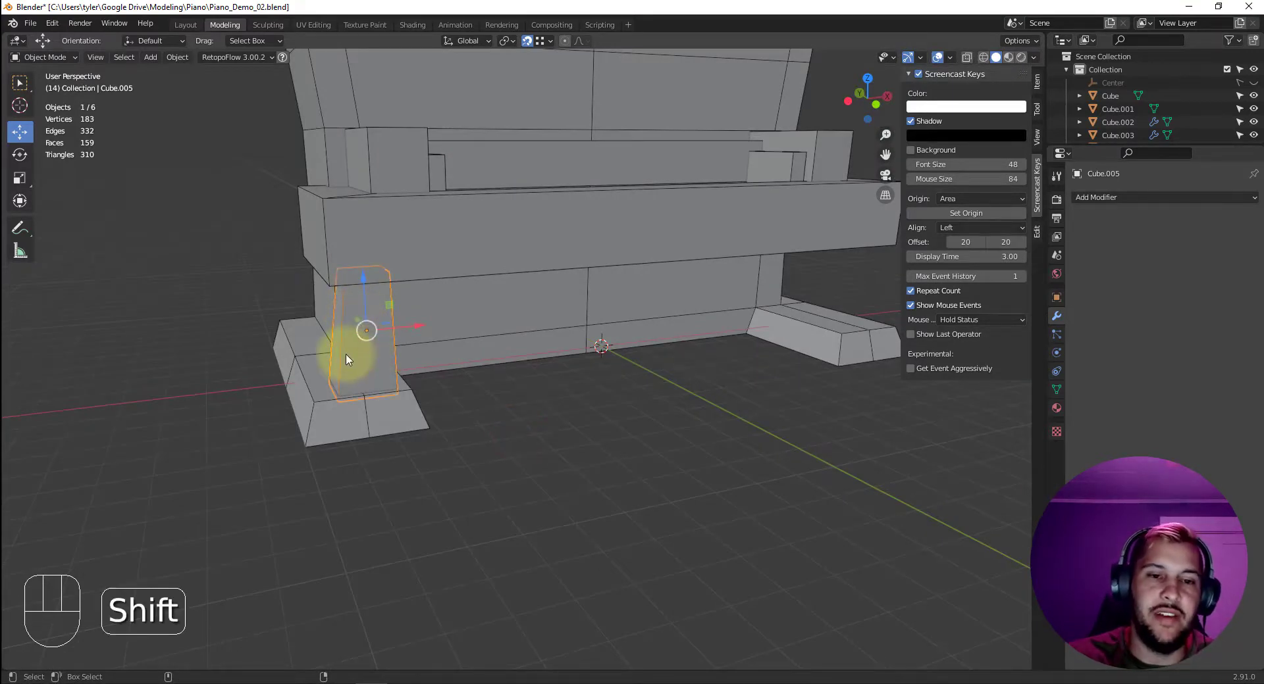
{"action": "key", "text": "shift+i"}
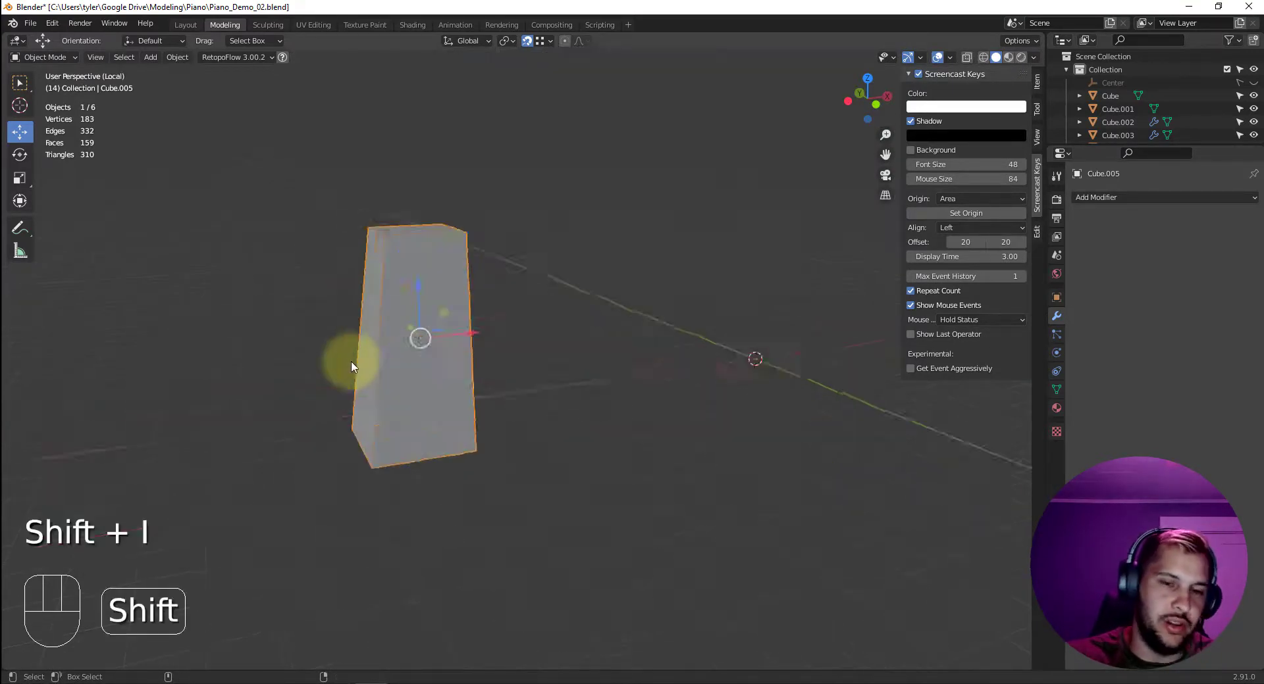
{"action": "left_click_drag", "start_coordinate": [538, 269], "coordinate": [539, 298], "text": "alt"}
{"action": "key", "text": "Tab"}
{"action": "key", "text": "3"}
{"action": "left_click", "coordinate": [523, 152]}
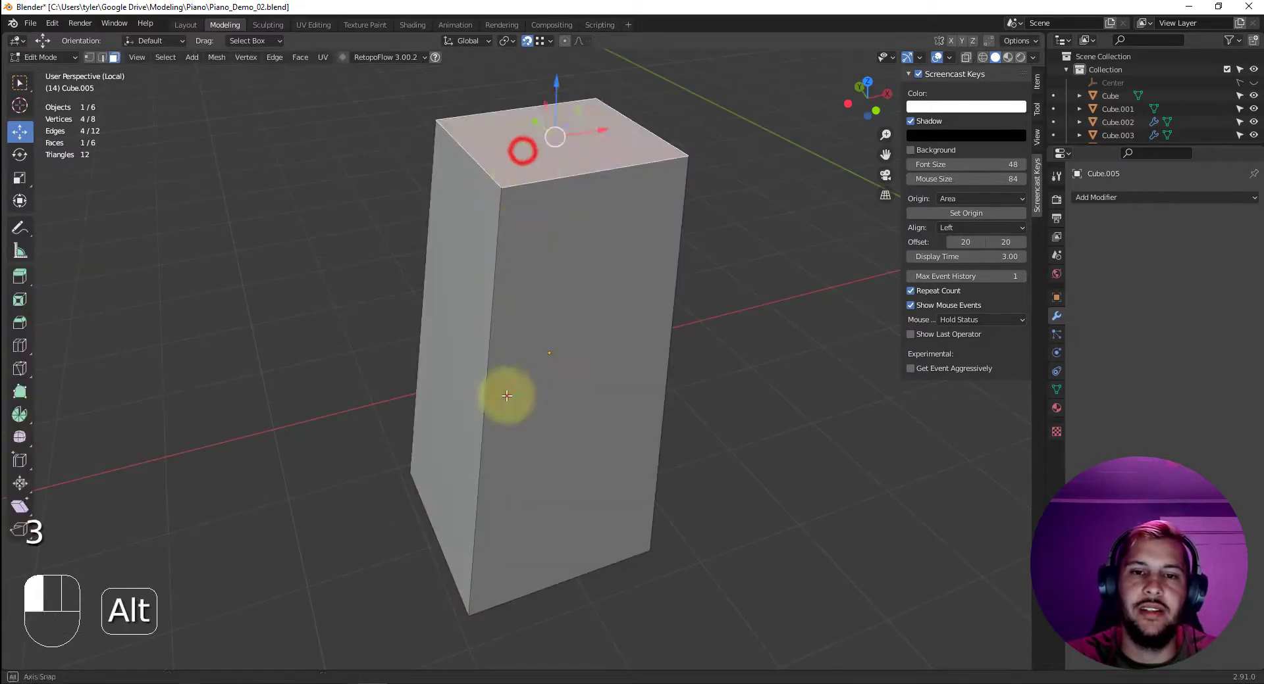
{"action": "left_click_drag", "start_coordinate": [506, 395], "coordinate": [510, 516], "text": "alt"}
{"action": "left_click", "coordinate": [511, 505], "text": "shift"}
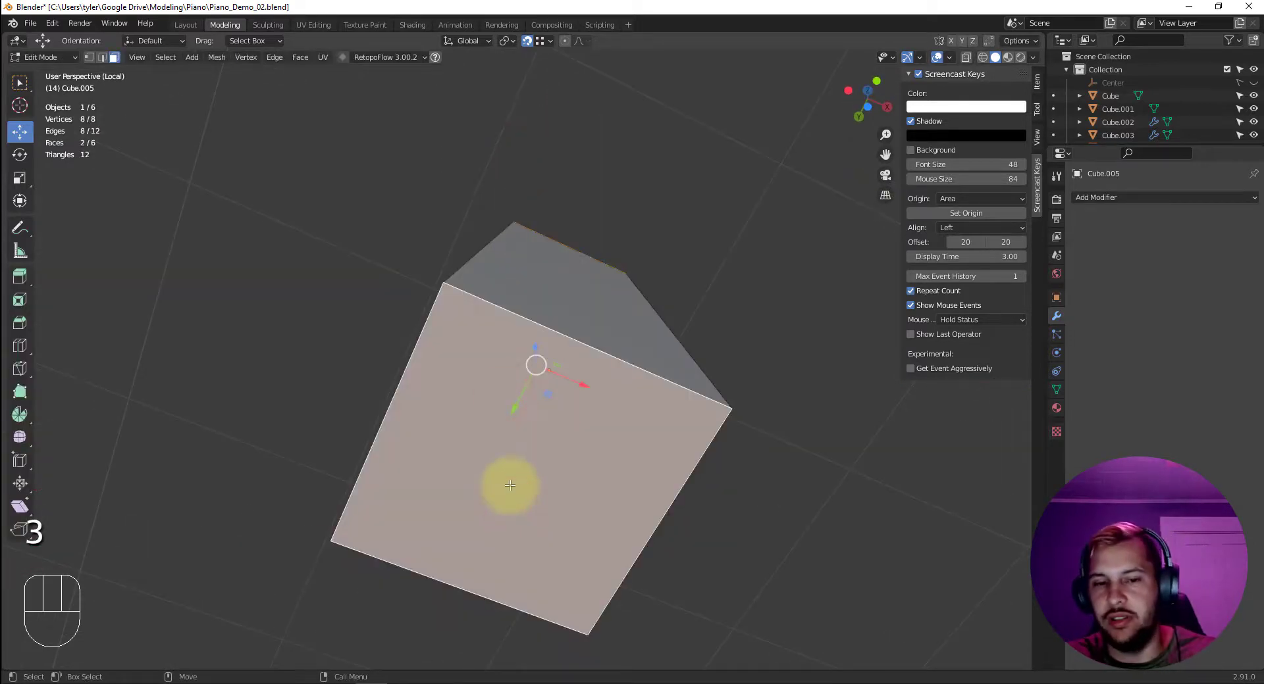
{"action": "key", "text": "Delete"}
{"action": "left_click", "coordinate": [497, 484]}
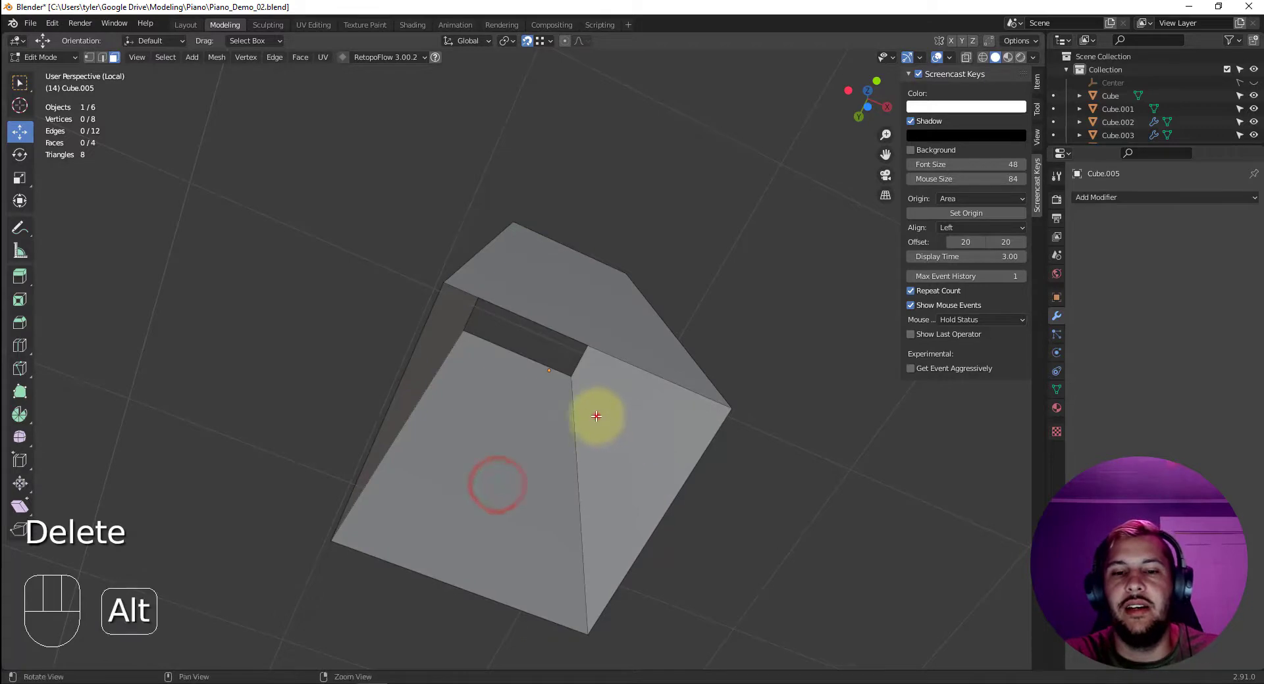
{"action": "left_click_drag", "start_coordinate": [596, 416], "coordinate": [598, 550], "text": "alt"}
{"action": "key", "text": "shift+i"}
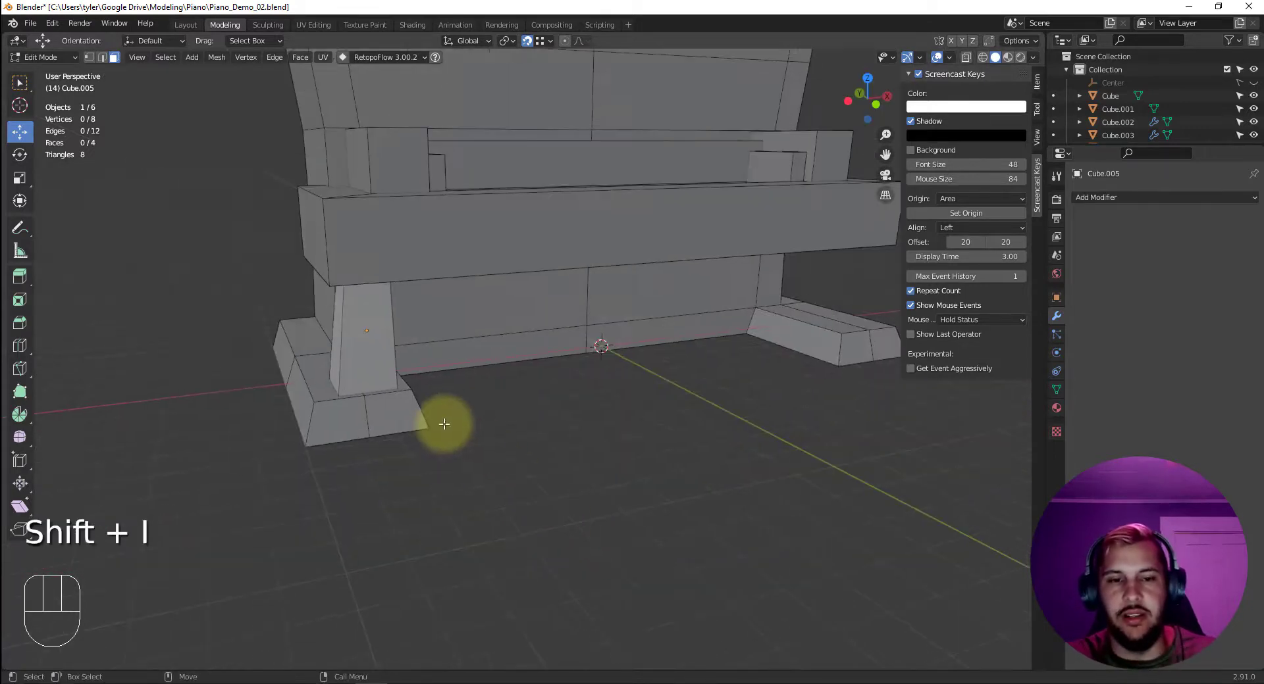
Add a Mirror modifier on the X axis to the leg, using Center as the mirror object.
{"action": "mouse_move", "coordinate": [496, 445]}
{"action": "left_mouse_down", "text": "alt"}
{"action": "mouse_move", "coordinate": [519, 460]}
{"action": "mouse_move", "coordinate": [507, 463]}
{"action": "left_mouse_up", "text": "alt"}
{"action": "key", "text": "4"}
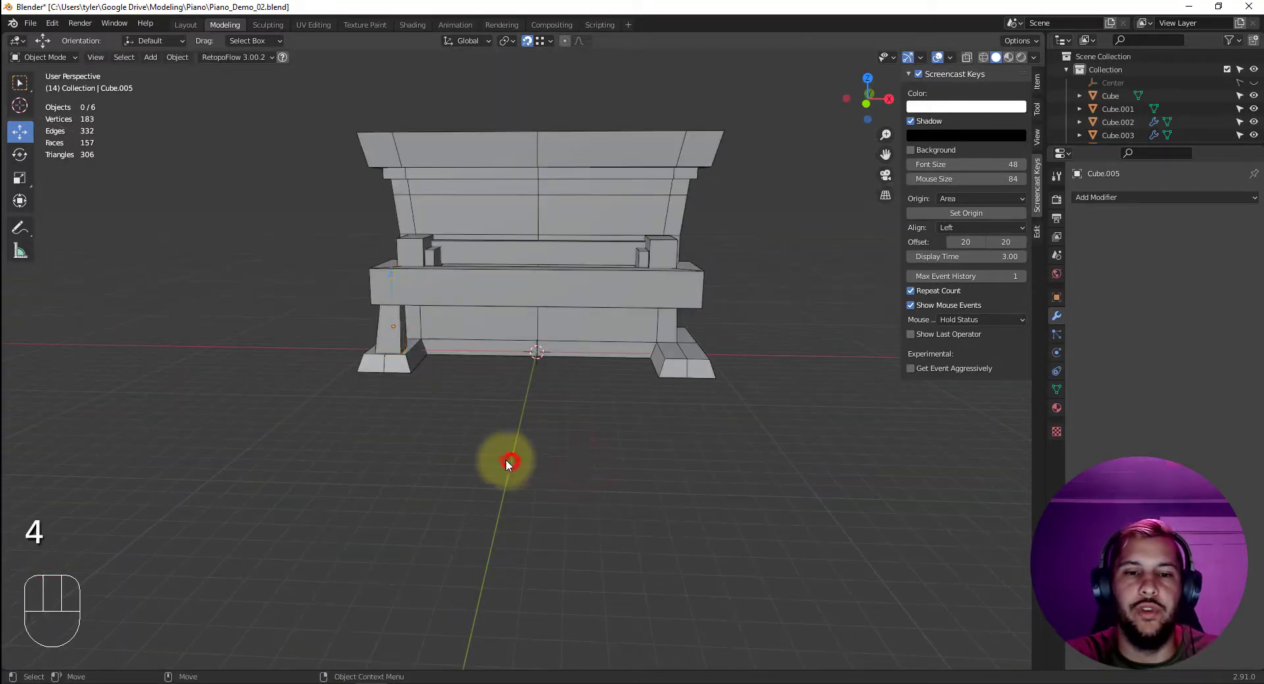
{"action": "left_click_drag", "start_coordinate": [415, 446], "coordinate": [495, 360], "text": "alt"}
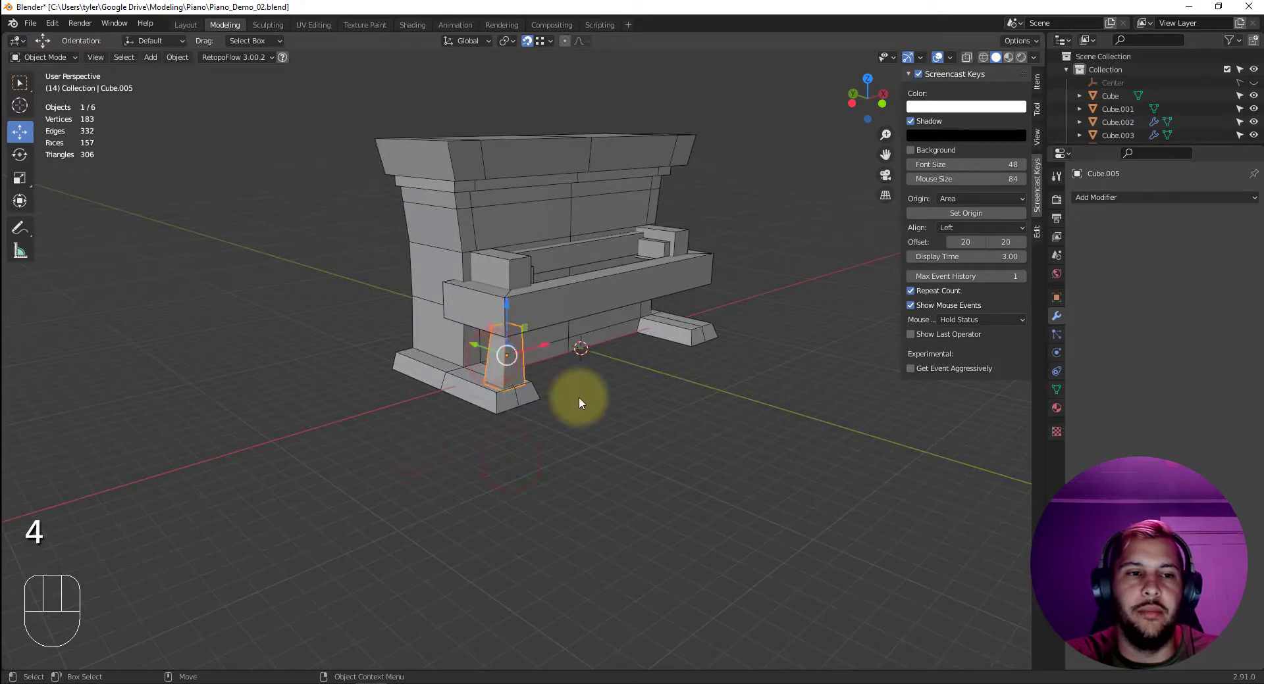
{"action": "mouse_move", "coordinate": [630, 422]}
{"action": "left_mouse_down", "text": "alt"}
{"action": "mouse_move", "coordinate": [495, 409]}
{"action": "mouse_move", "coordinate": [632, 412]}
{"action": "left_mouse_up", "text": "alt"}
{"action": "left_click", "coordinate": [1134, 198]}
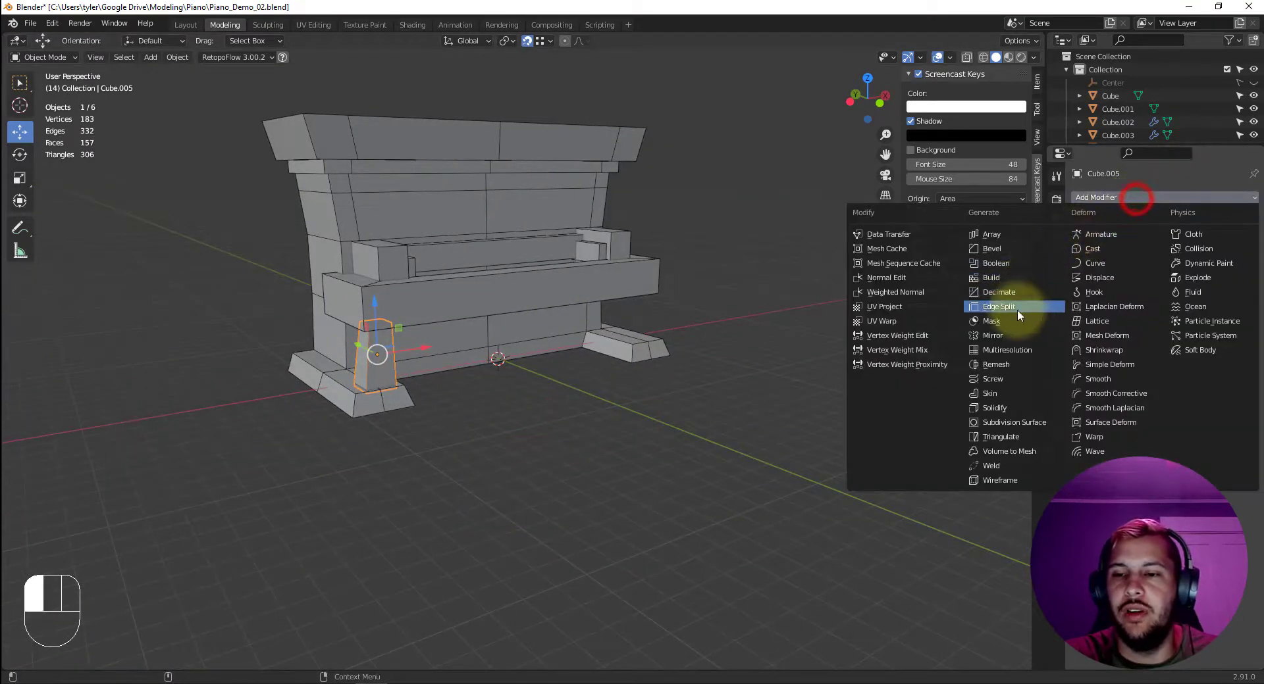
{"action": "left_click", "coordinate": [1008, 334]}
{"action": "left_click", "coordinate": [1169, 288]}
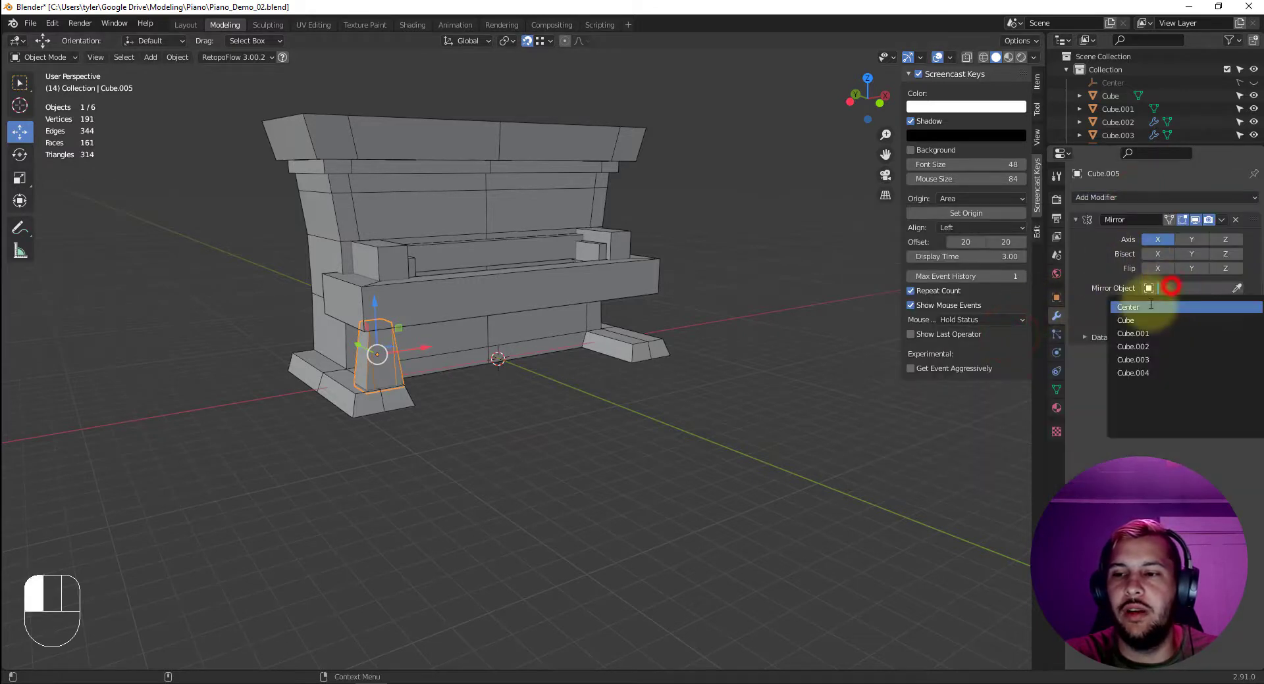
{"action": "left_click", "coordinate": [1127, 307]}
{"action": "left_click_drag", "start_coordinate": [716, 406], "coordinate": [725, 411], "text": "alt"}
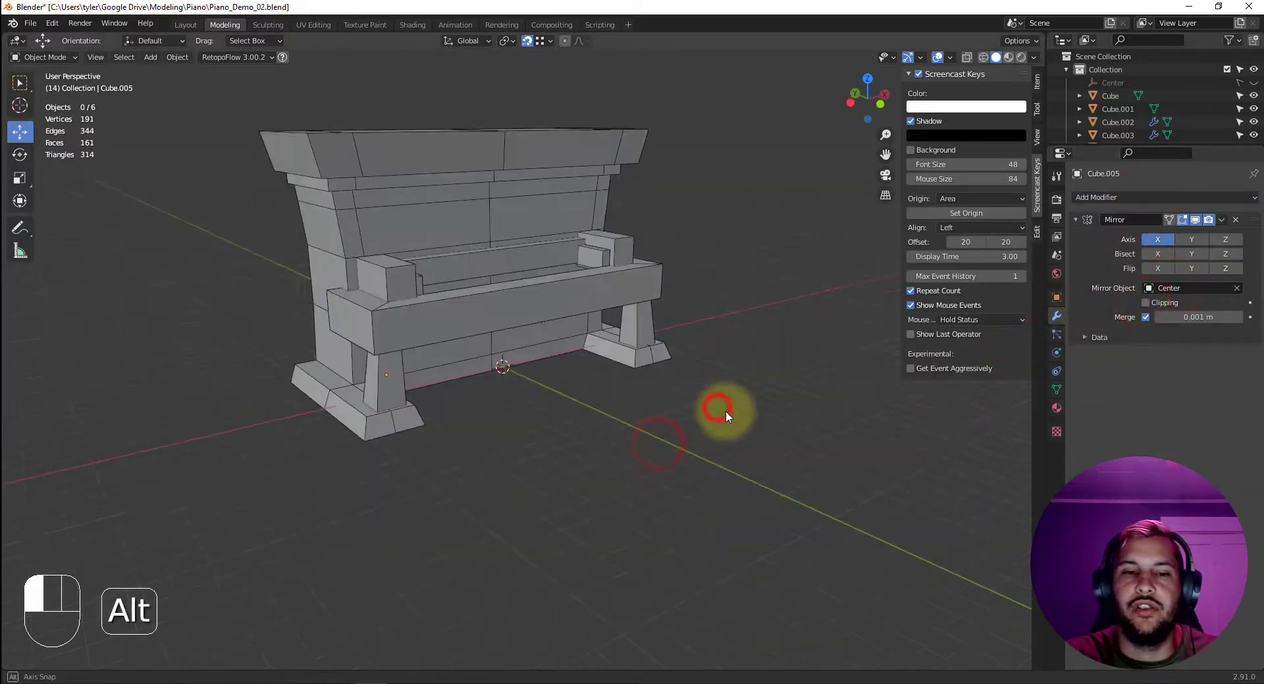
Save the scene as a new version named Piano_Demo_03.blend.
{"action": "right_click_drag", "start_coordinate": [676, 338], "coordinate": [720, 375], "text": "alt"}
{"action": "middle_click_drag", "start_coordinate": [720, 375], "coordinate": [739, 353], "text": "alt"}
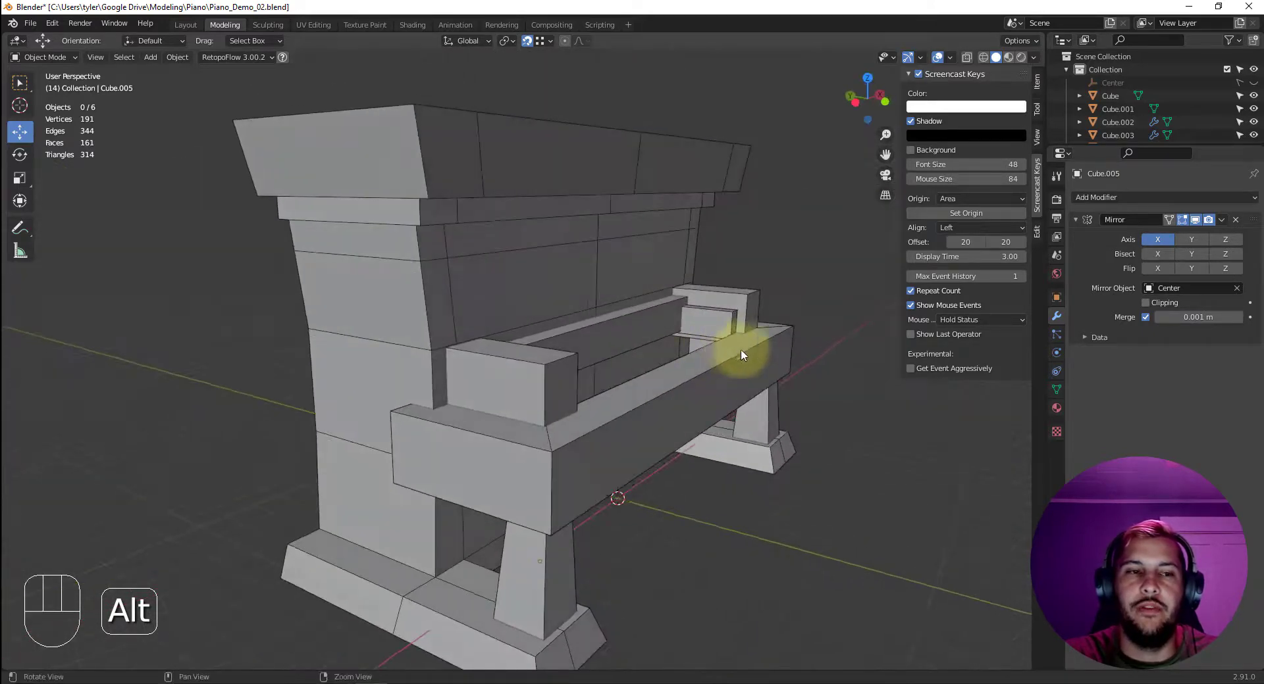
{"action": "key", "text": "ctrl+shift+s"}
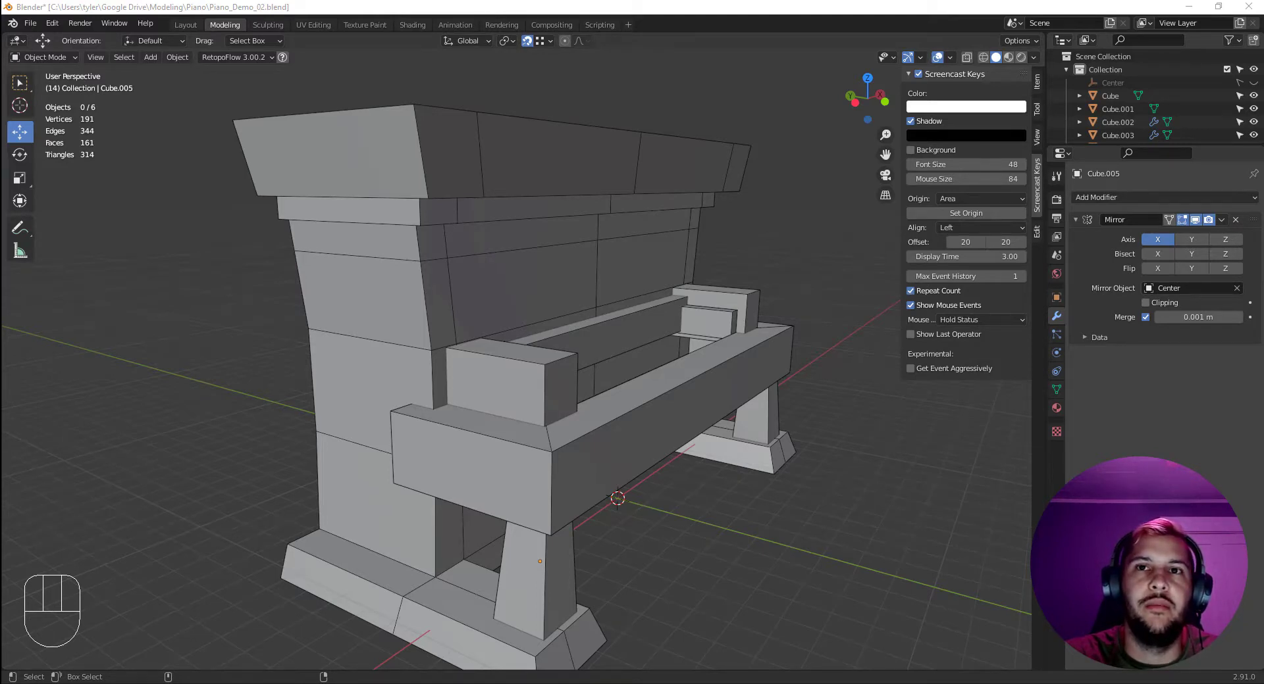
{"action": "scroll", "coordinate": [528, 301], "scroll_direction": "down", "scroll_amount": 3}
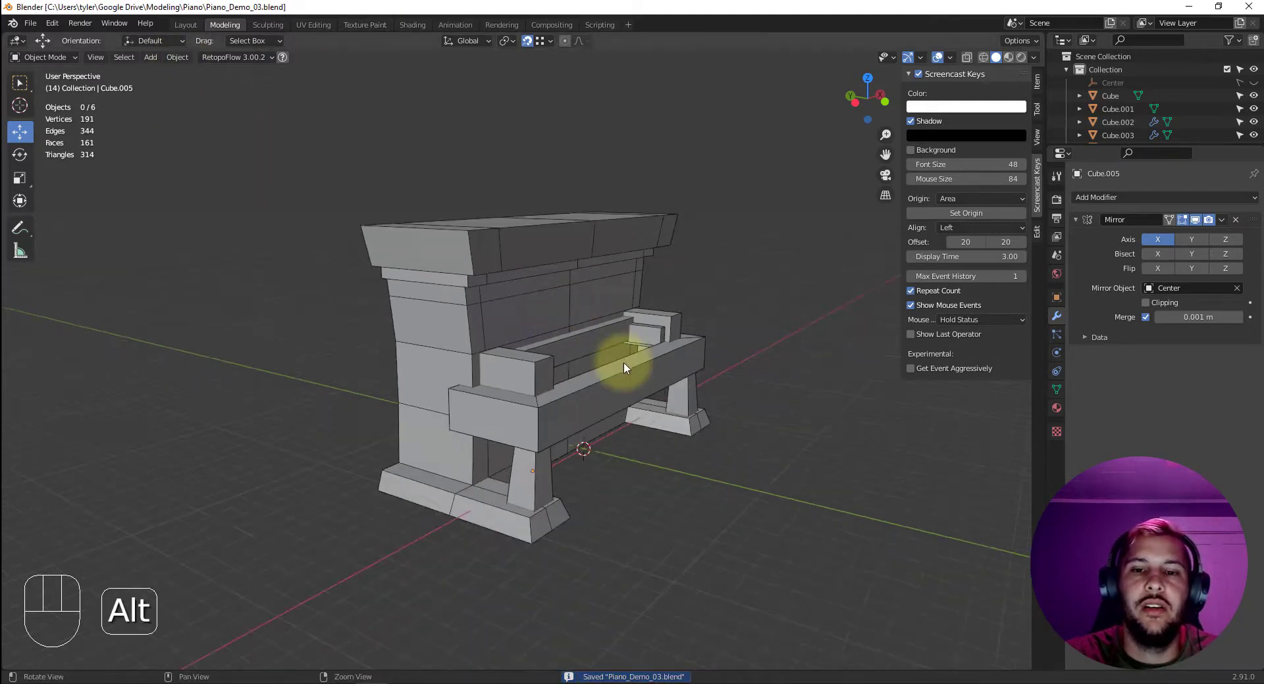
Examine the whole piano blockout from the front, the side and above.
{"action": "left_click_drag", "start_coordinate": [622, 362], "coordinate": [602, 354], "text": "alt"}
{"action": "middle_click_drag", "start_coordinate": [602, 354], "coordinate": [611, 329], "text": "alt"}
{"action": "left_click_drag", "start_coordinate": [610, 329], "coordinate": [550, 337], "text": "alt"}
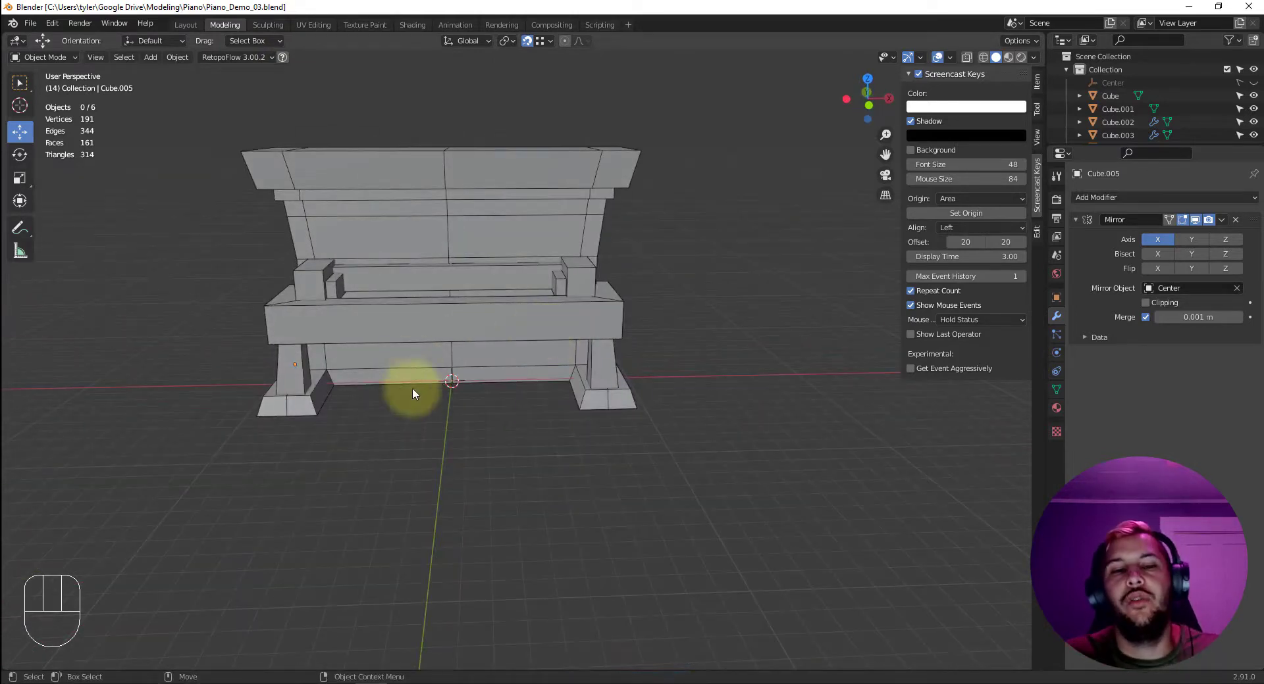
{"action": "left_click_drag", "start_coordinate": [409, 423], "coordinate": [477, 427], "text": "alt"}
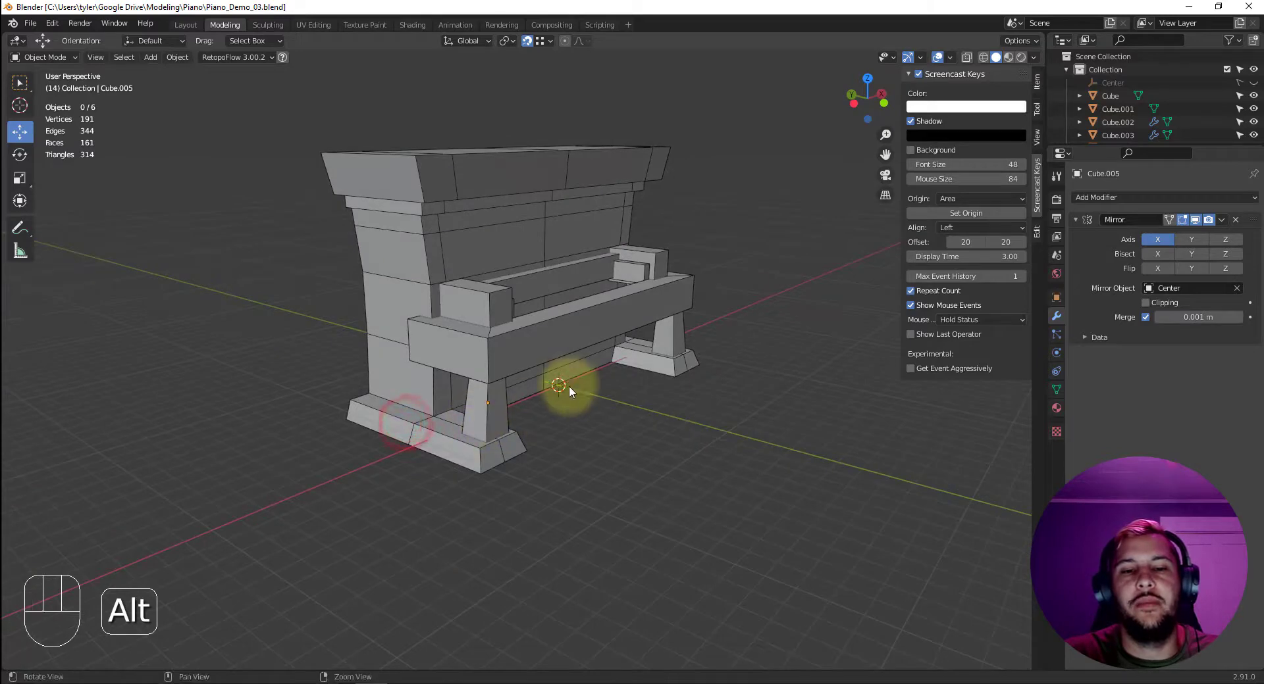
{"action": "middle_click_drag", "start_coordinate": [568, 385], "coordinate": [516, 404], "text": "alt"}
{"action": "left_click_drag", "start_coordinate": [516, 405], "coordinate": [596, 409], "text": "alt"}
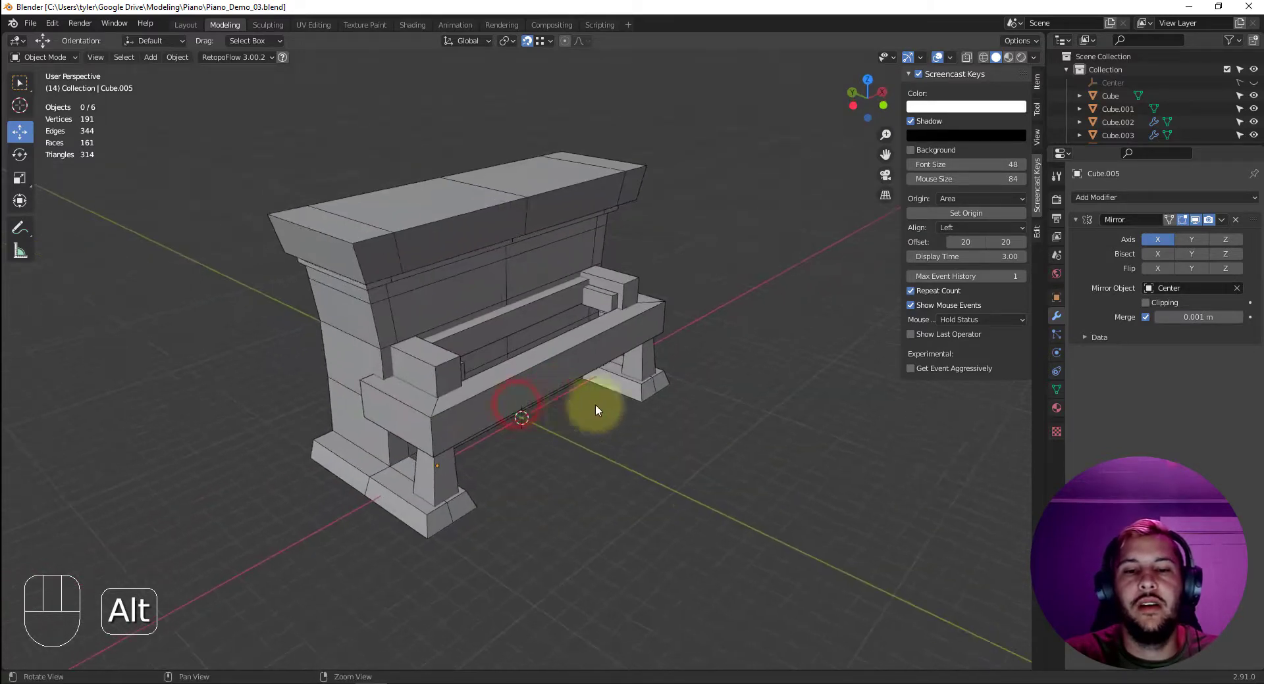
{"action": "left_click_drag", "start_coordinate": [758, 466], "coordinate": [685, 415], "text": "alt"}
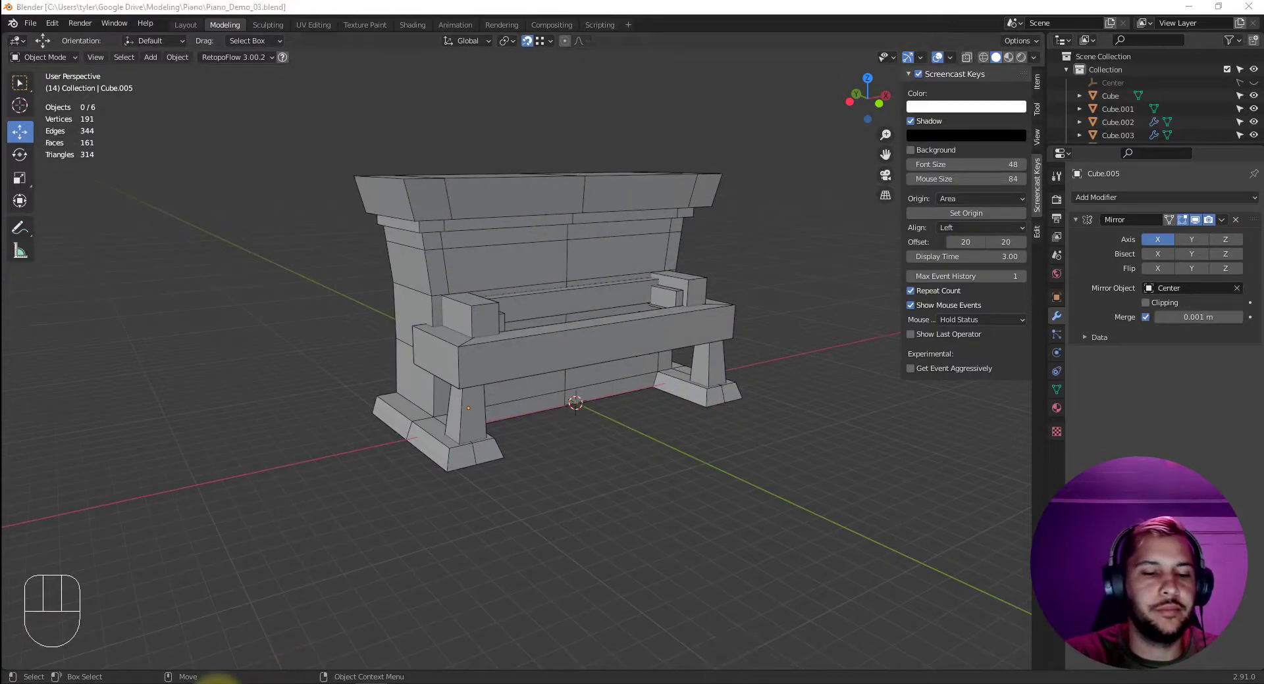
Display the saloon piano reference image and compare its keyboard area and recessed front panels with the model.
{"action": "mouse_move", "coordinate": [217, 682]}
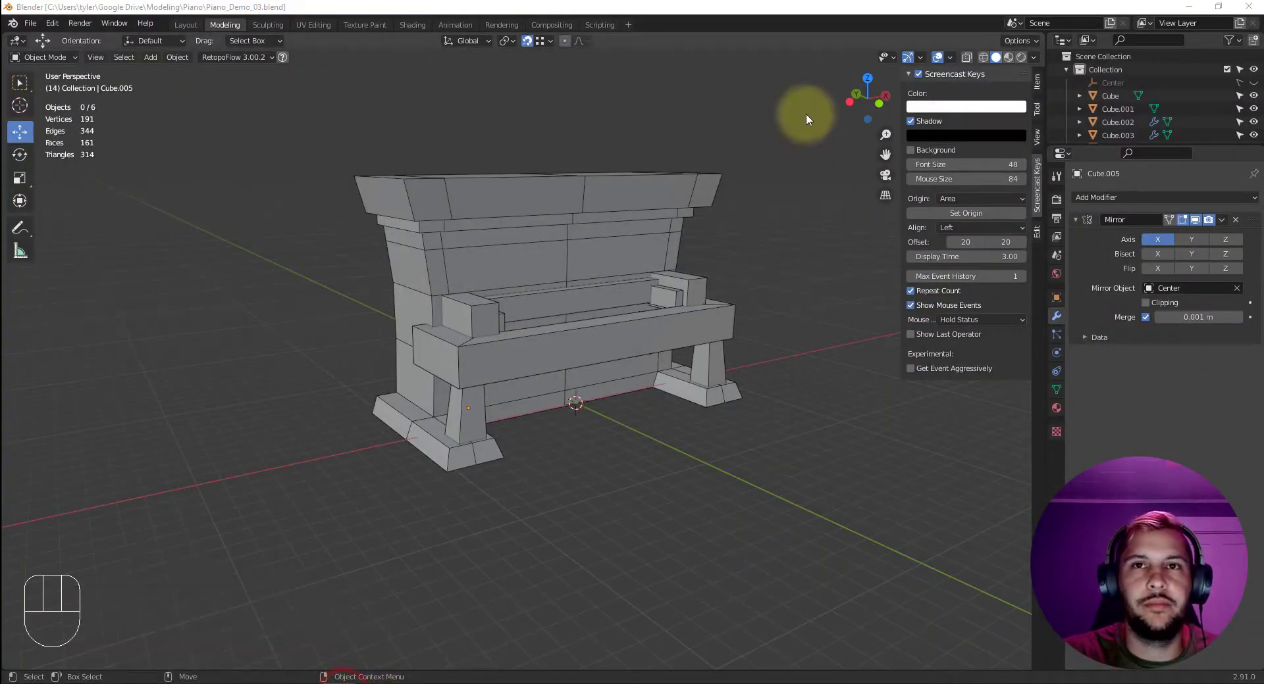
{"action": "right_click_drag", "start_coordinate": [987, 3], "coordinate": [1053, 448]}
{"action": "scroll", "coordinate": [1053, 449], "scroll_direction": "down", "scroll_amount": 4}
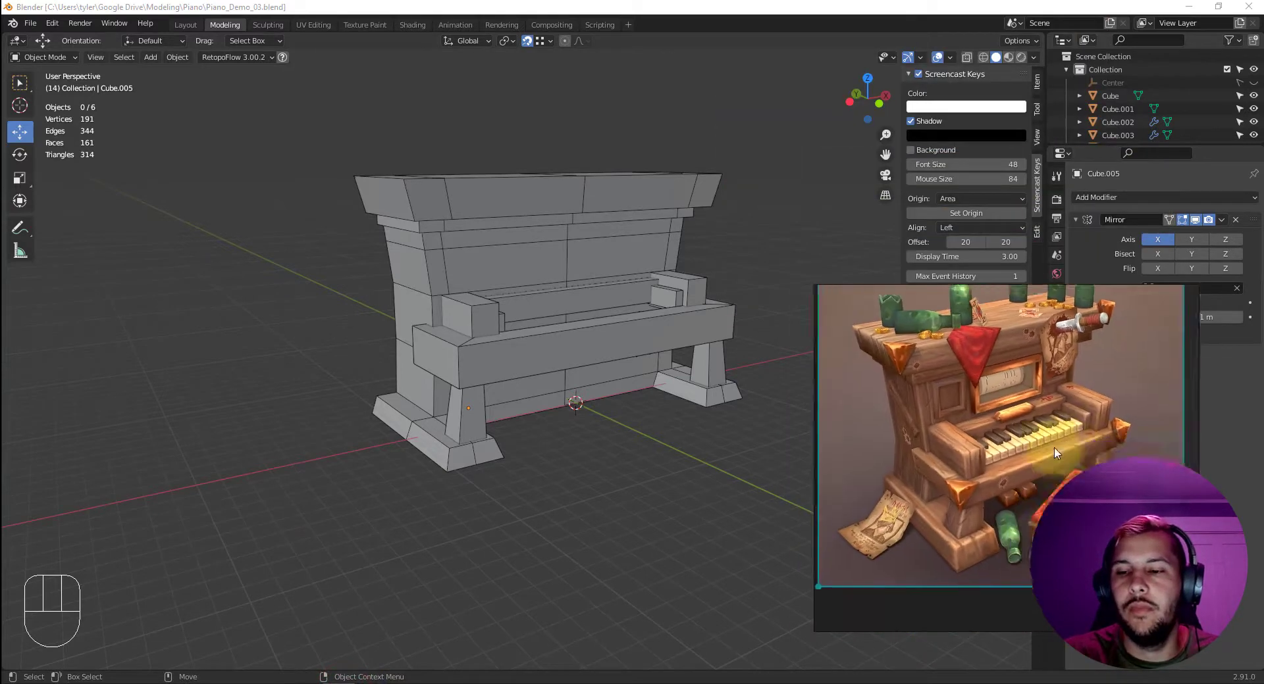
{"action": "scroll", "coordinate": [1050, 479], "scroll_direction": "down", "scroll_amount": 2}
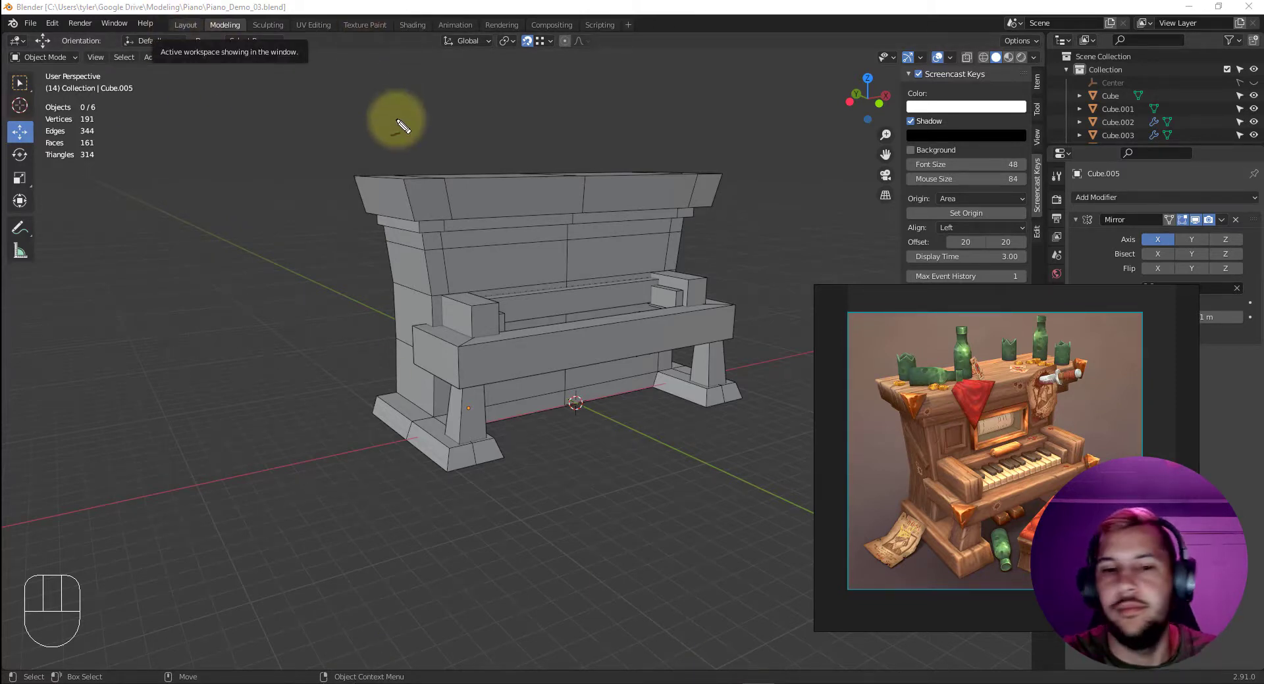
{"action": "mouse_move", "coordinate": [415, 329]}
{"action": "left_mouse_down"}
{"action": "mouse_move", "coordinate": [413, 366]}
{"action": "mouse_move", "coordinate": [462, 382]}
{"action": "mouse_move", "coordinate": [644, 349]}
{"action": "mouse_move", "coordinate": [727, 309]}
{"action": "mouse_move", "coordinate": [603, 323]}
{"action": "mouse_move", "coordinate": [460, 365]}
{"action": "mouse_move", "coordinate": [409, 322]}
{"action": "left_mouse_up"}
{"action": "left_click_drag", "start_coordinate": [414, 325], "coordinate": [446, 317]}
{"action": "mouse_move", "coordinate": [443, 318]}
{"action": "left_mouse_down"}
{"action": "mouse_move", "coordinate": [473, 346]}
{"action": "mouse_move", "coordinate": [698, 306]}
{"action": "mouse_move", "coordinate": [682, 293]}
{"action": "left_mouse_up"}
{"action": "mouse_move", "coordinate": [696, 287]}
{"action": "left_mouse_down"}
{"action": "mouse_move", "coordinate": [733, 307]}
{"action": "mouse_move", "coordinate": [725, 334]}
{"action": "left_mouse_up"}
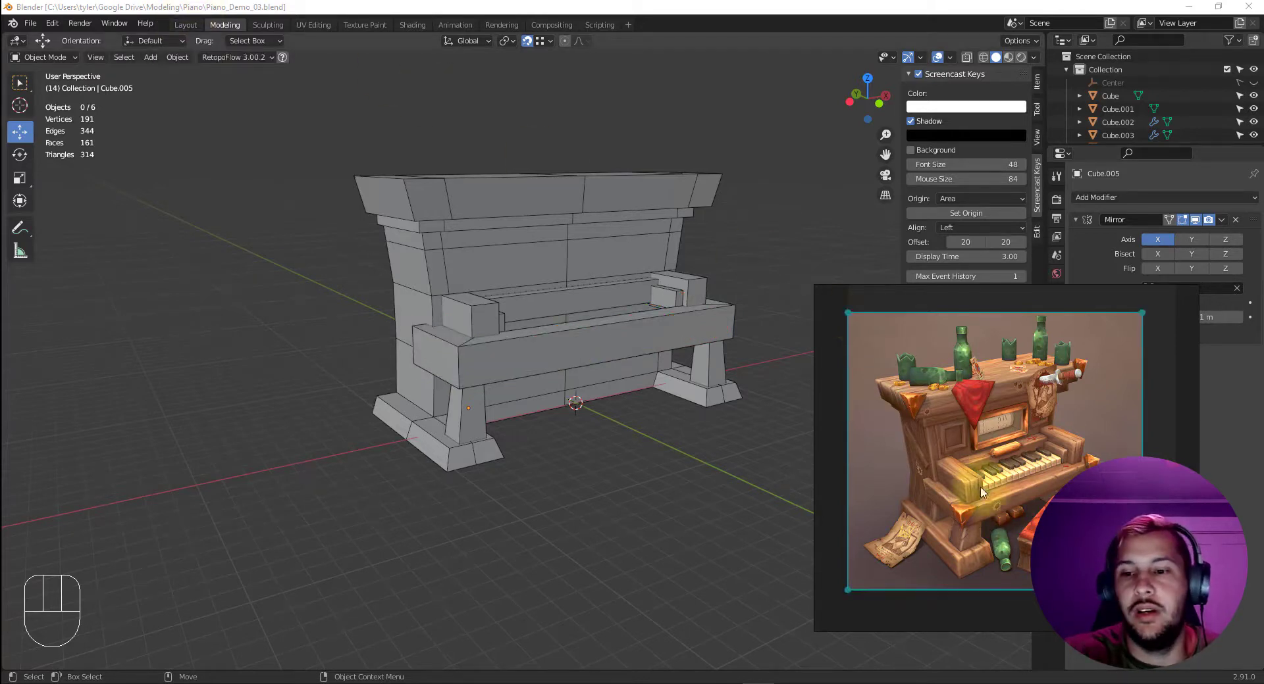
{"action": "scroll", "coordinate": [981, 460], "scroll_direction": "up", "scroll_amount": 5}
{"action": "scroll", "coordinate": [1007, 500], "scroll_direction": "down", "scroll_amount": 2}
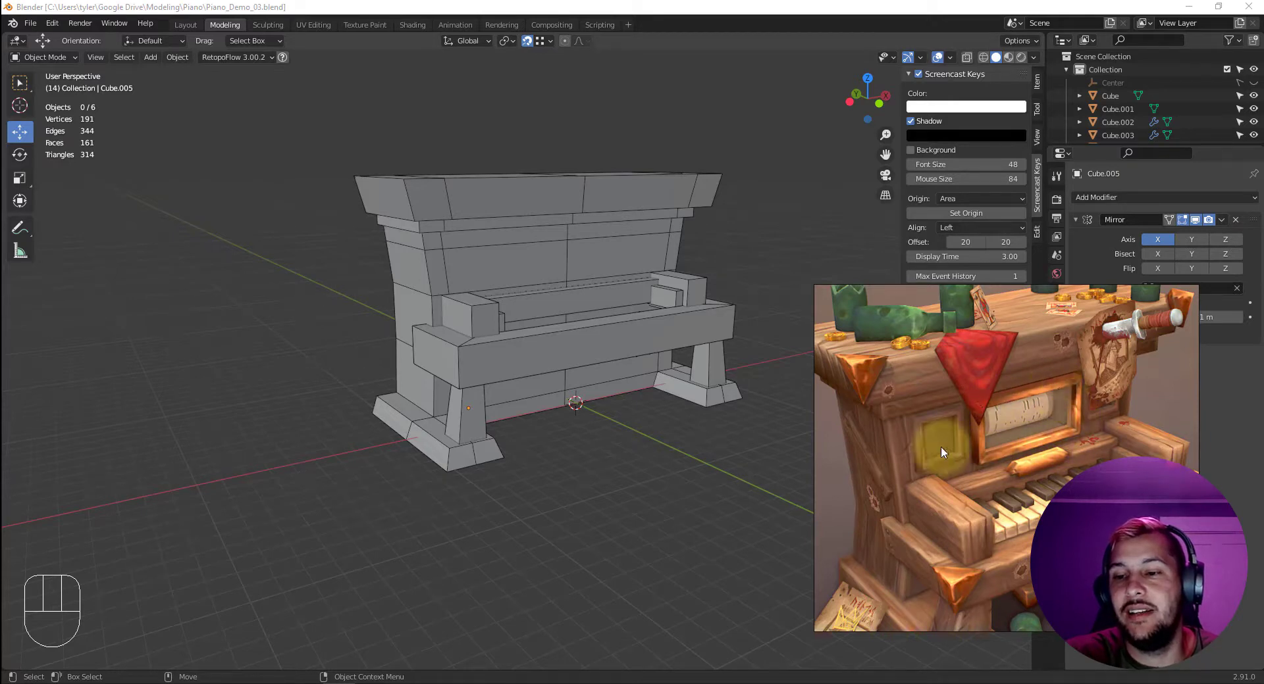
{"action": "scroll", "coordinate": [970, 436], "scroll_direction": "down", "scroll_amount": 5}
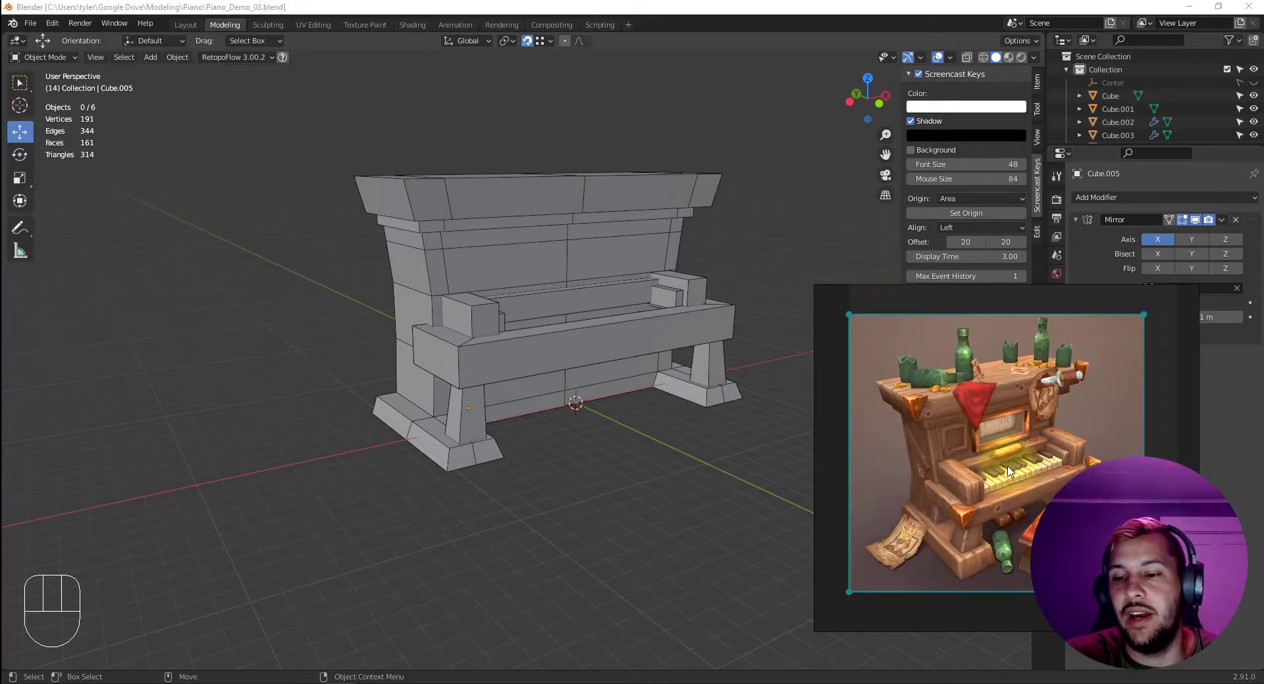
{"action": "scroll", "coordinate": [990, 475], "scroll_direction": "up", "scroll_amount": 2}
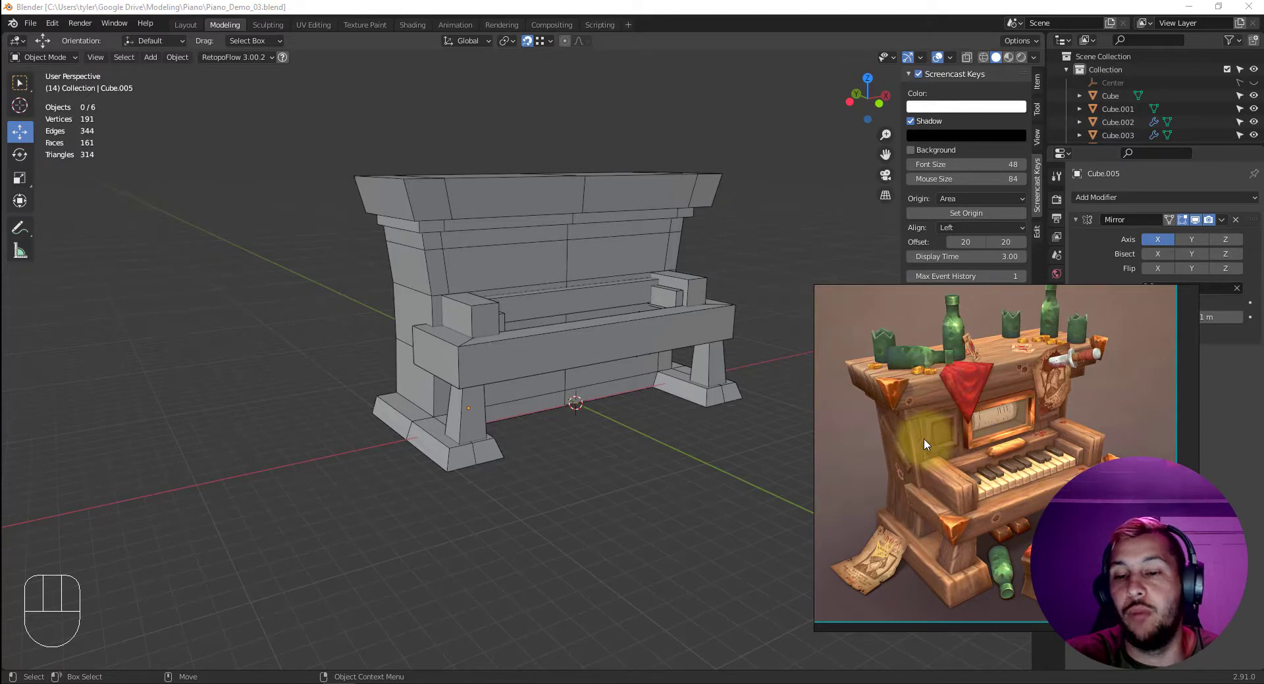